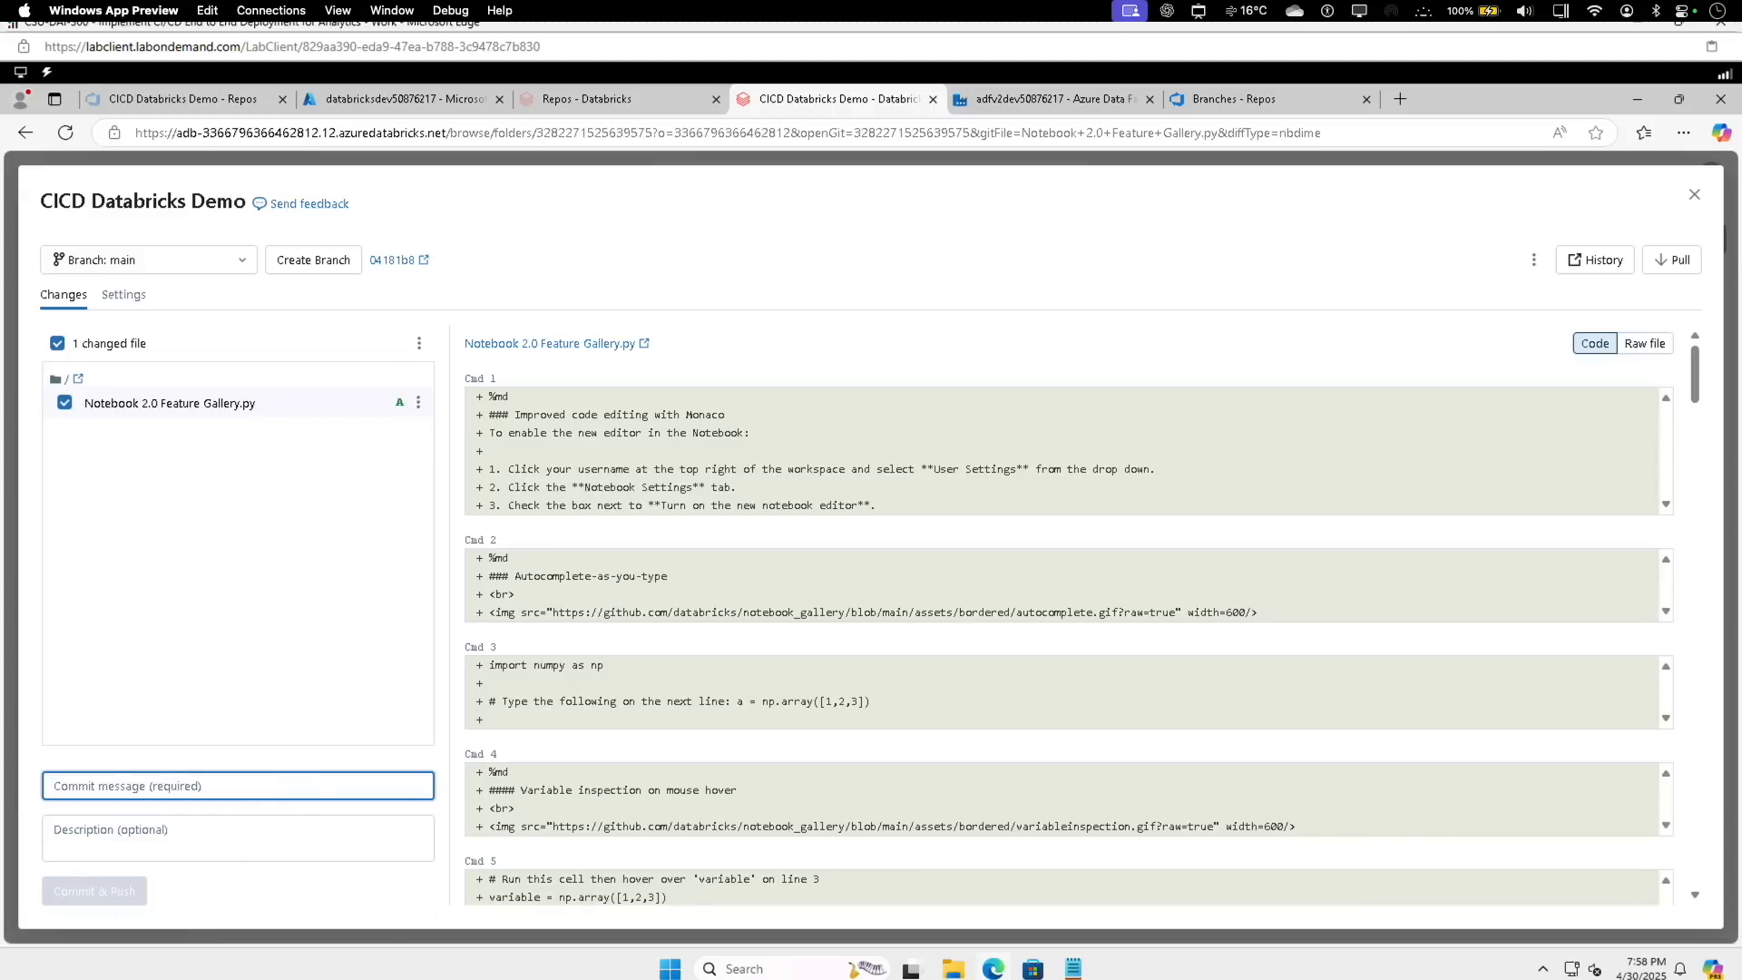
Commit and push the new notebook to main with the message "Adding an example Notebook to demonstrate CICD", and close the Git dialog.
{"action": "type", "text": "Adding"}
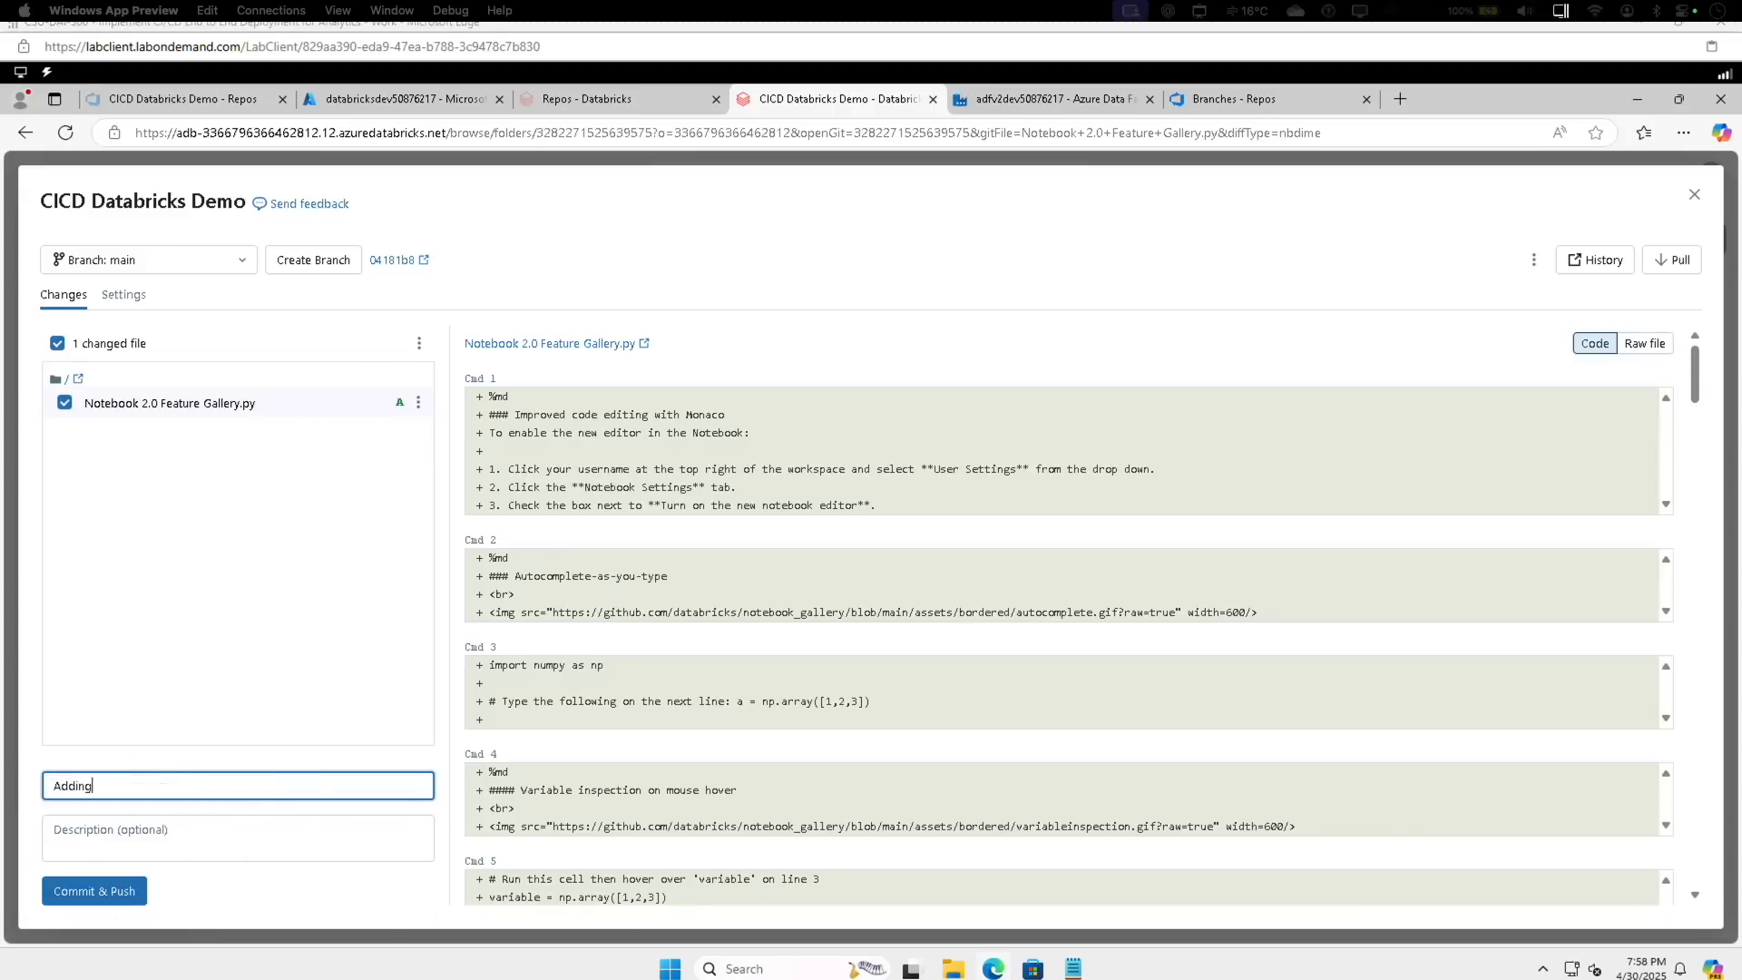
{"action": "type", "text": " an example Notebook to demonstrate CICD"}
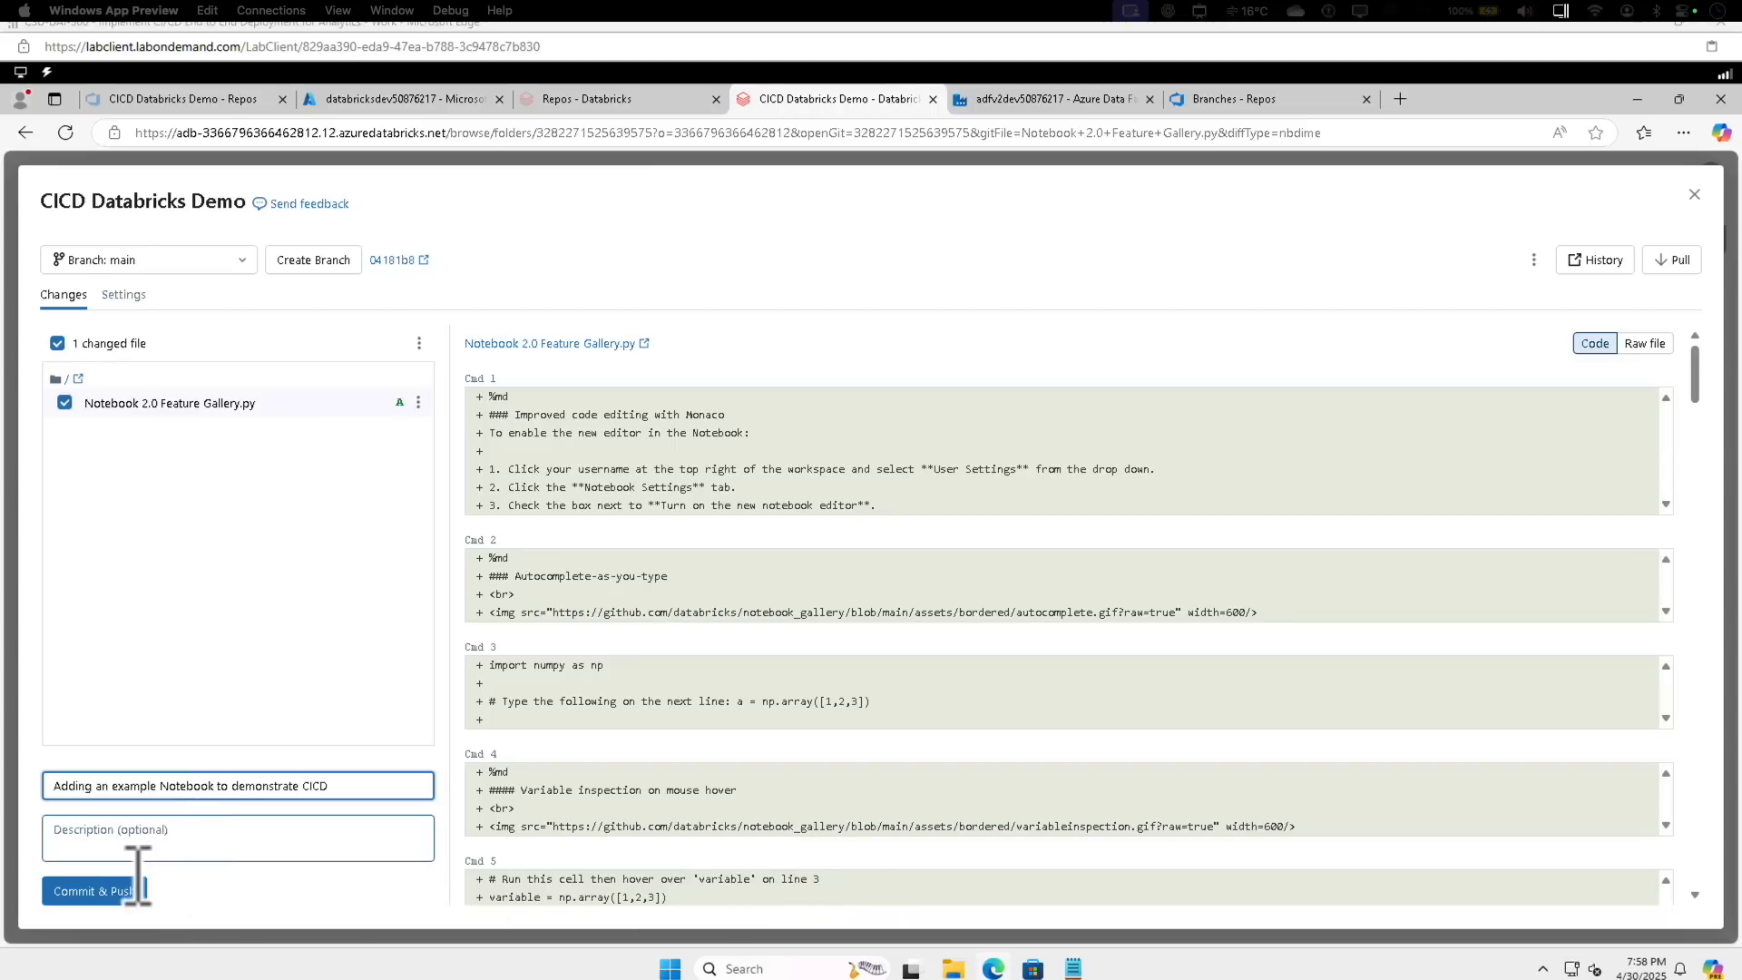
{"action": "left_click", "coordinate": [121, 891]}
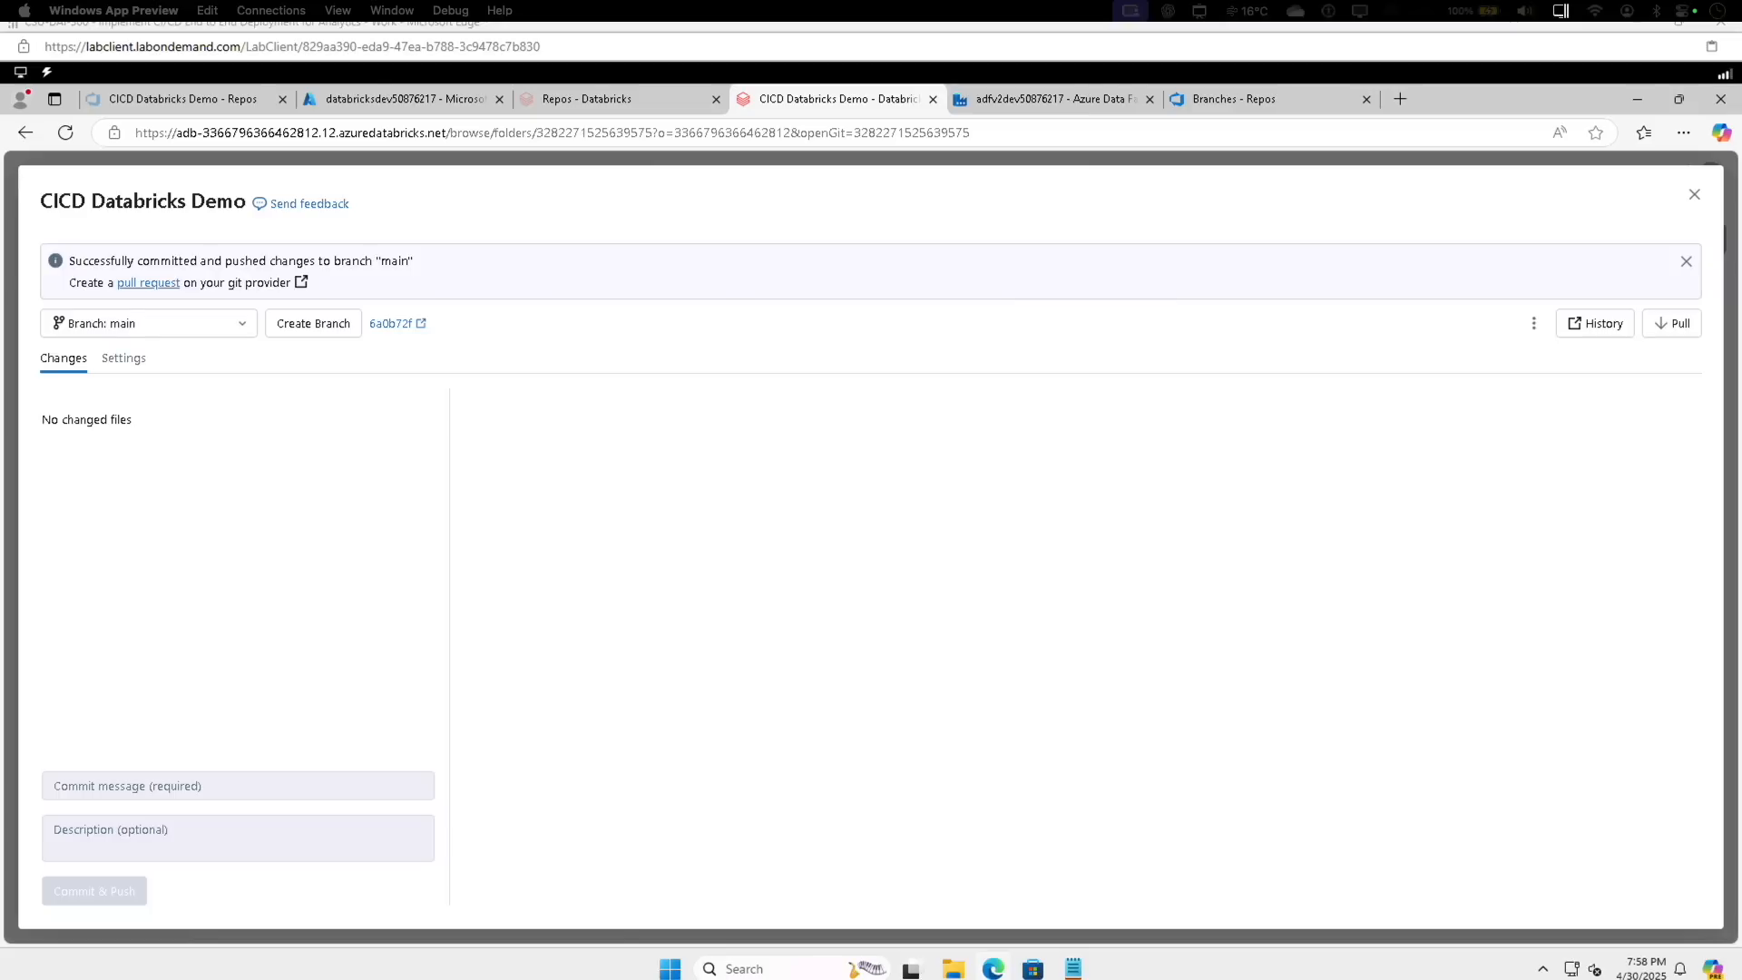
{"action": "left_click", "coordinate": [1694, 195]}
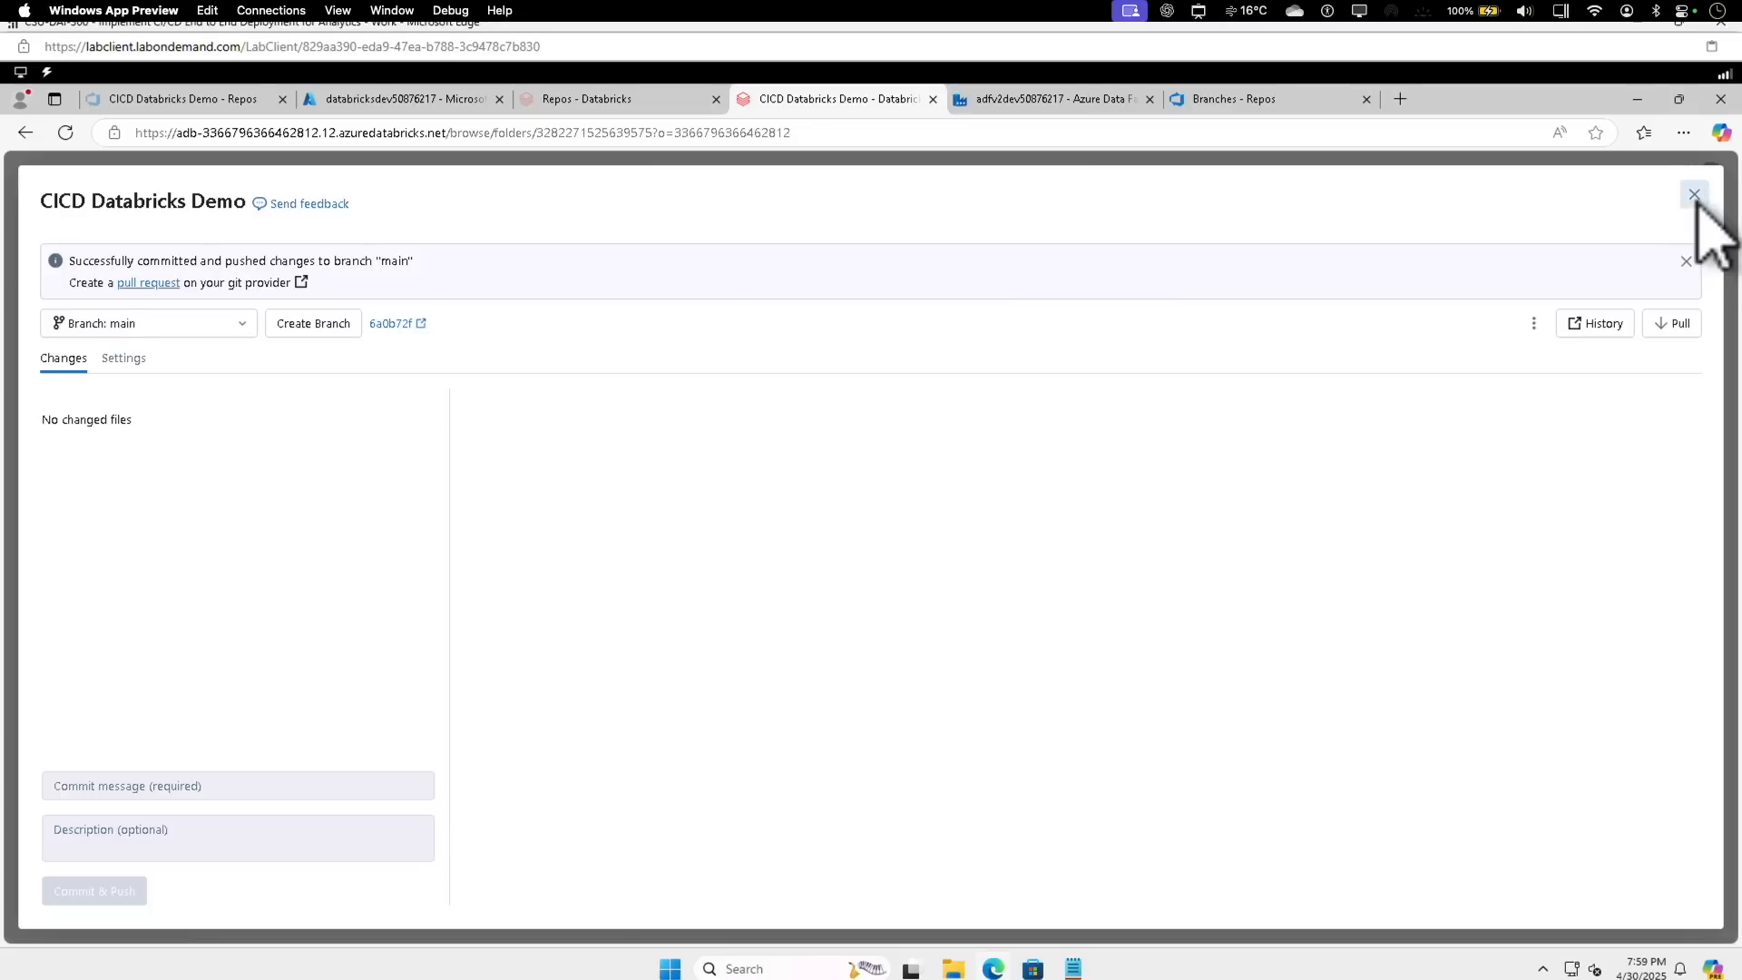
Open the access token management page in the Developer section of the user settings.
{"action": "left_click", "coordinate": [1682, 133]}
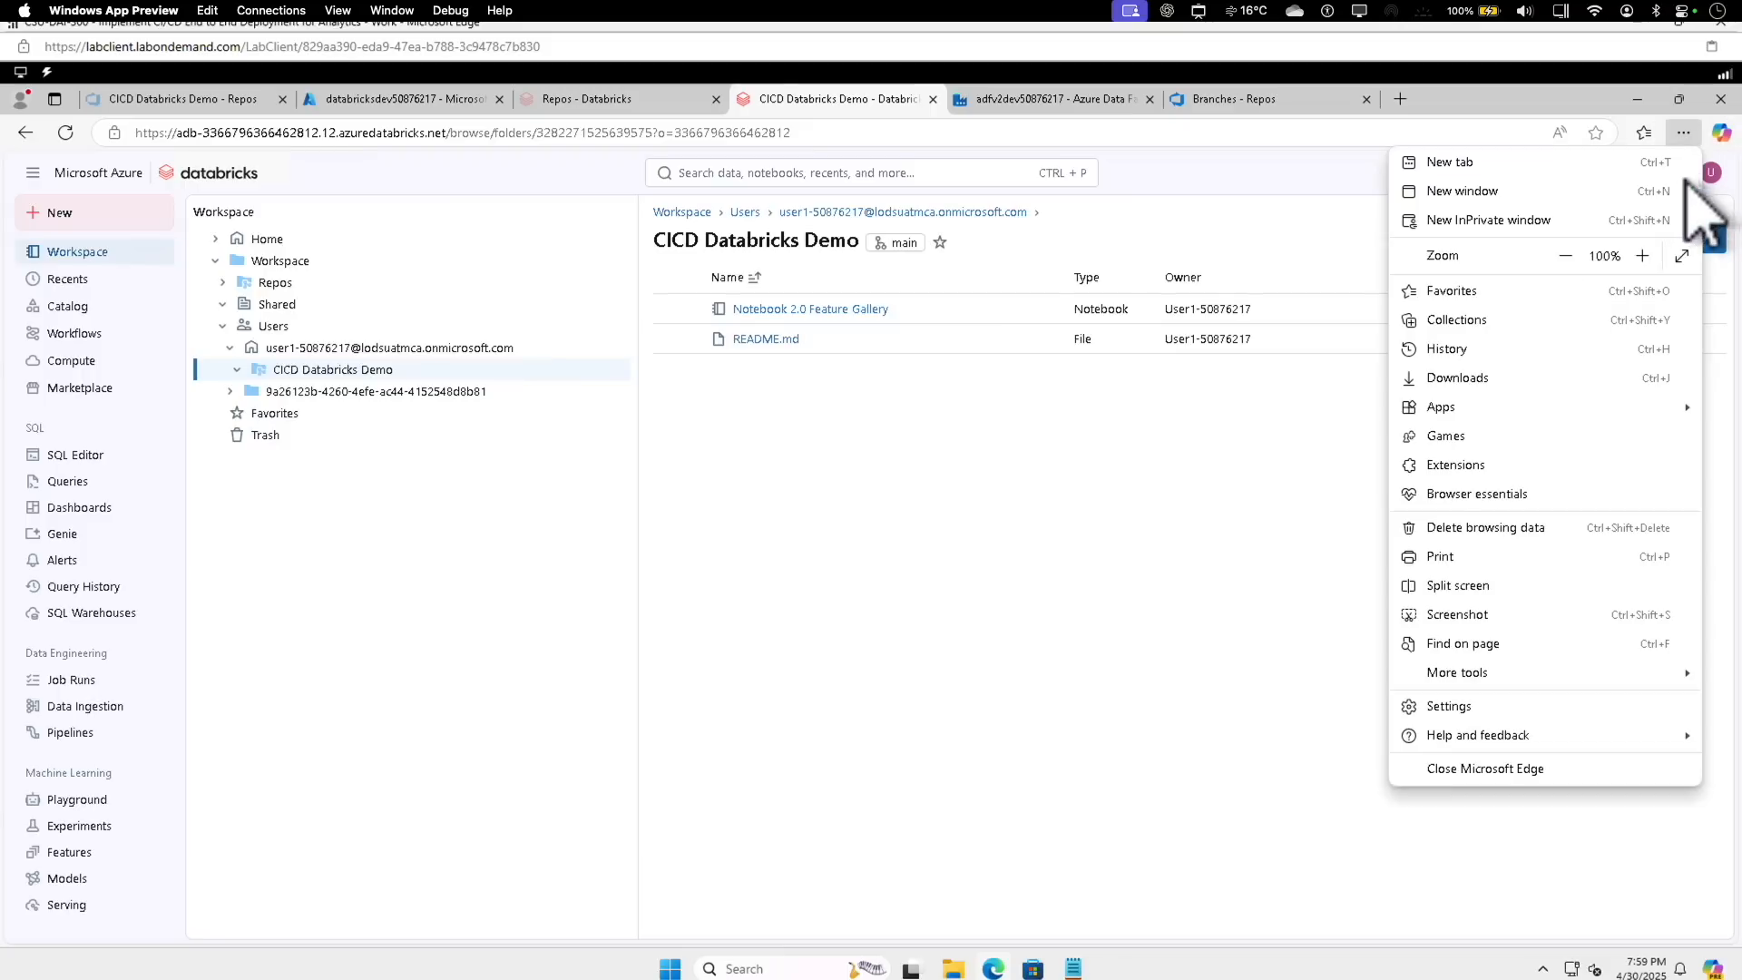
{"action": "left_click", "coordinate": [1642, 255]}
{"action": "left_click", "coordinate": [1642, 255]}
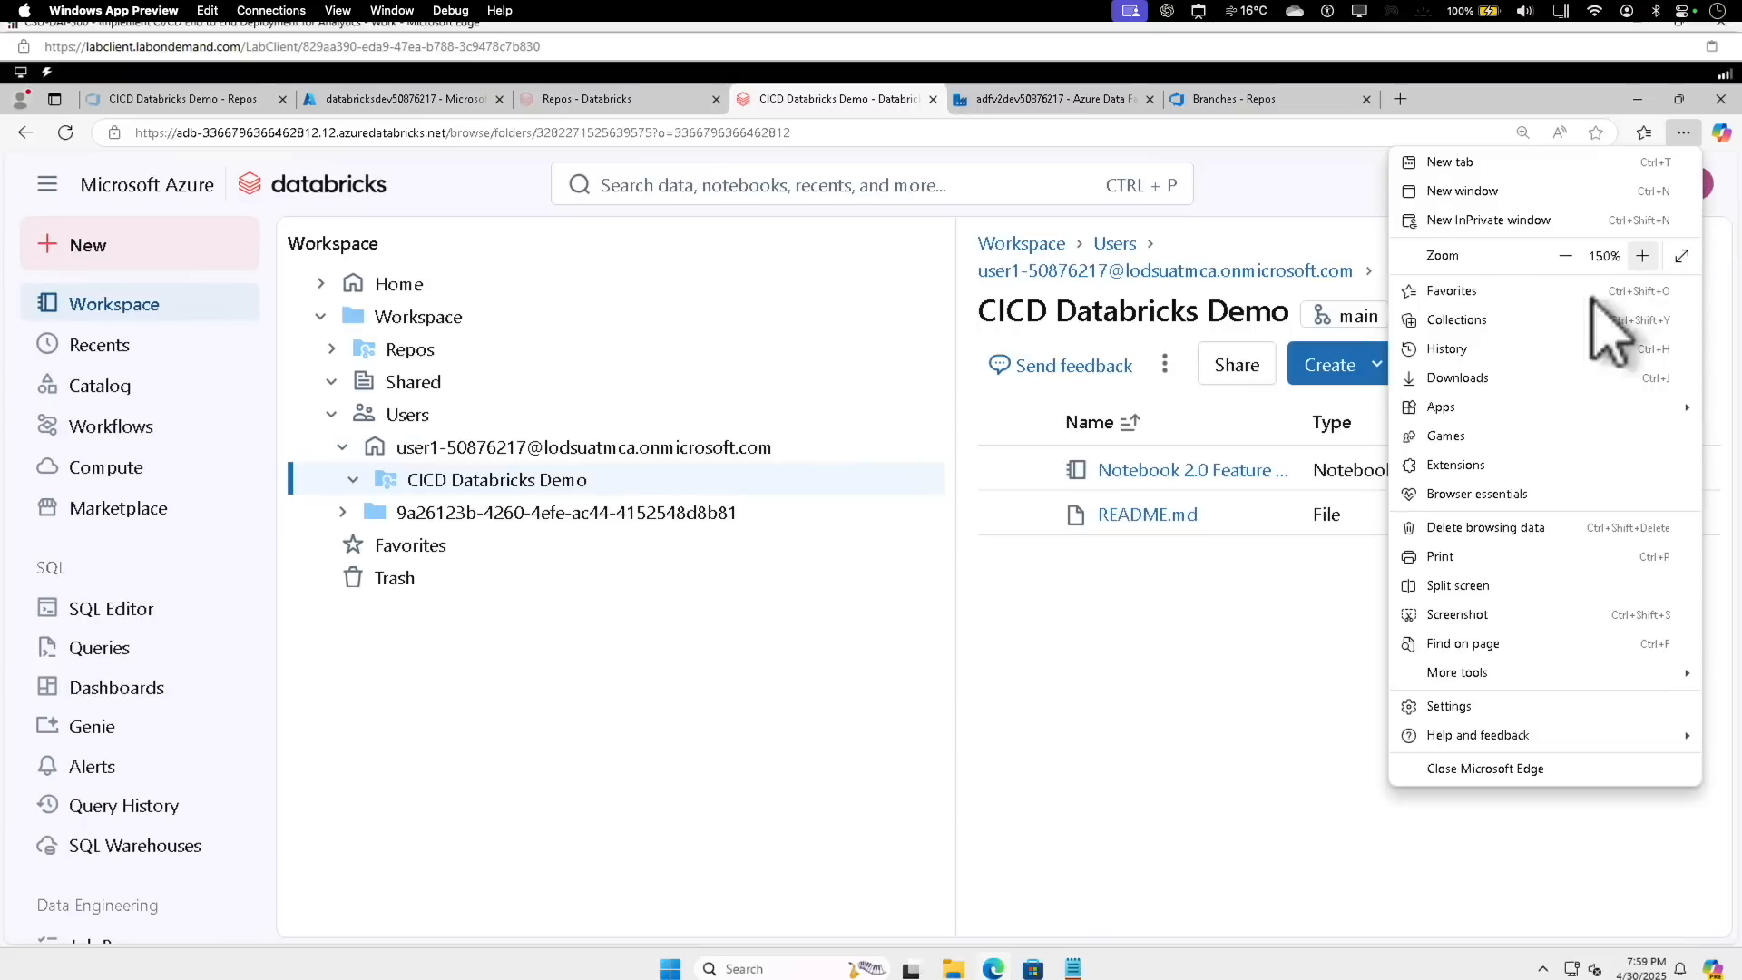
{"action": "left_click", "coordinate": [1190, 688]}
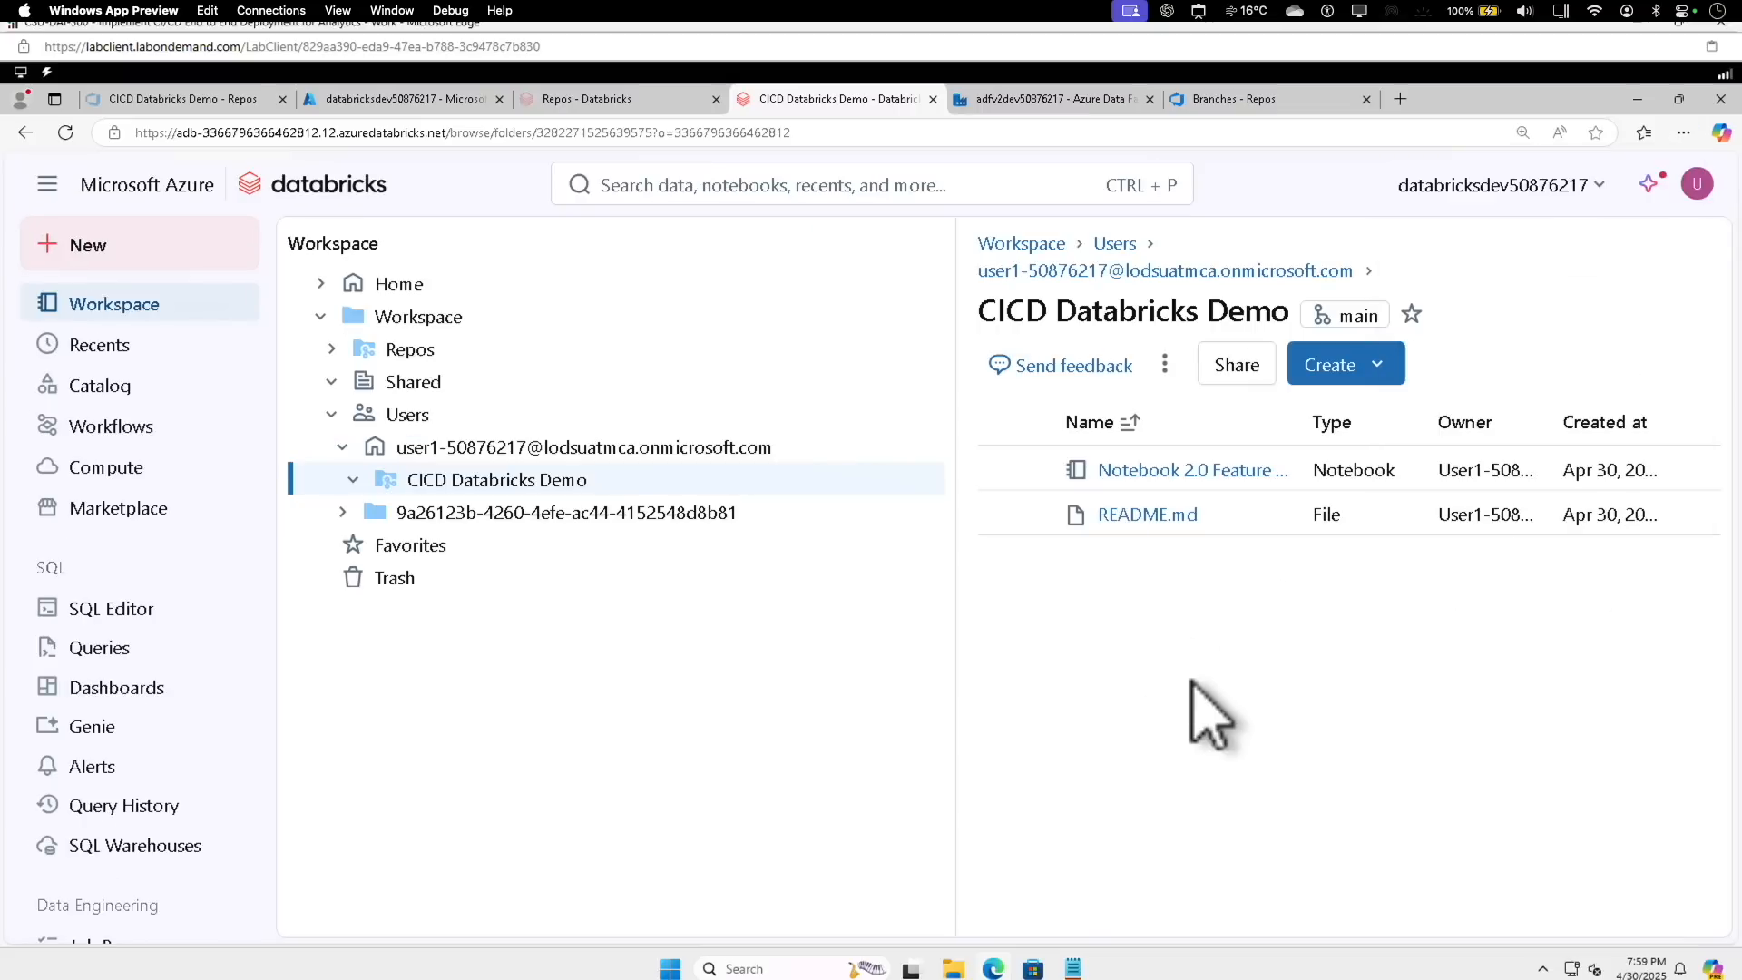
{"action": "left_click", "coordinate": [1694, 186]}
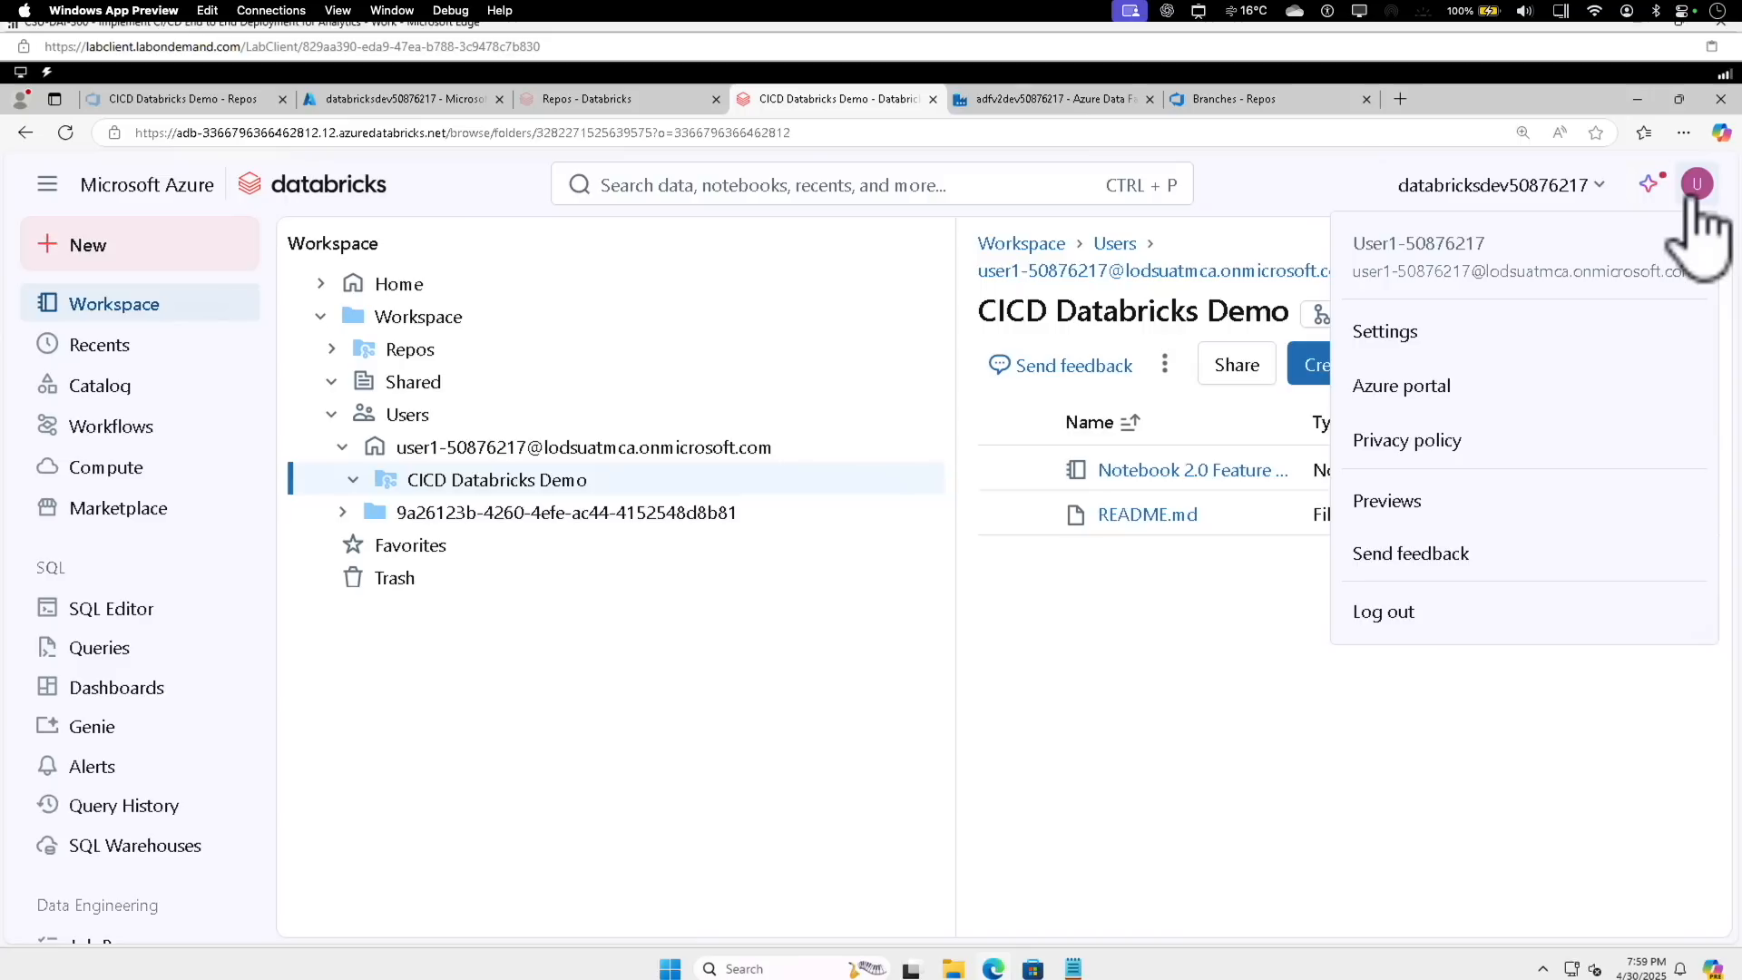
{"action": "left_click", "coordinate": [1454, 334]}
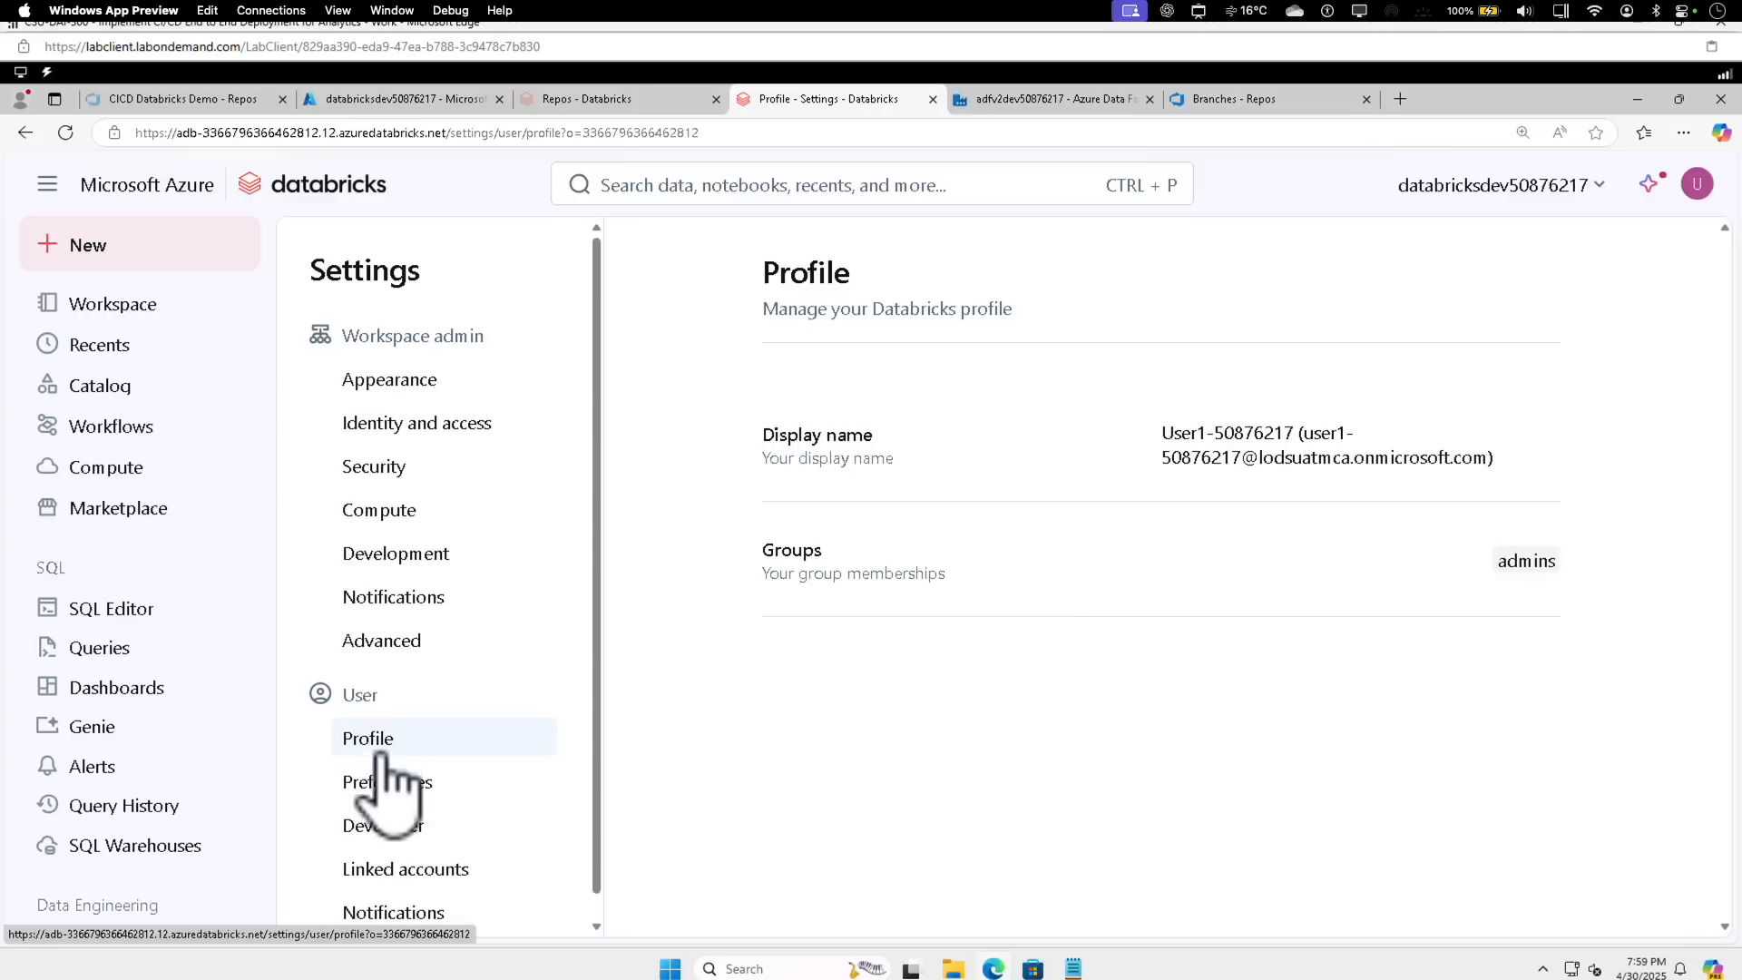
{"action": "left_click", "coordinate": [396, 829]}
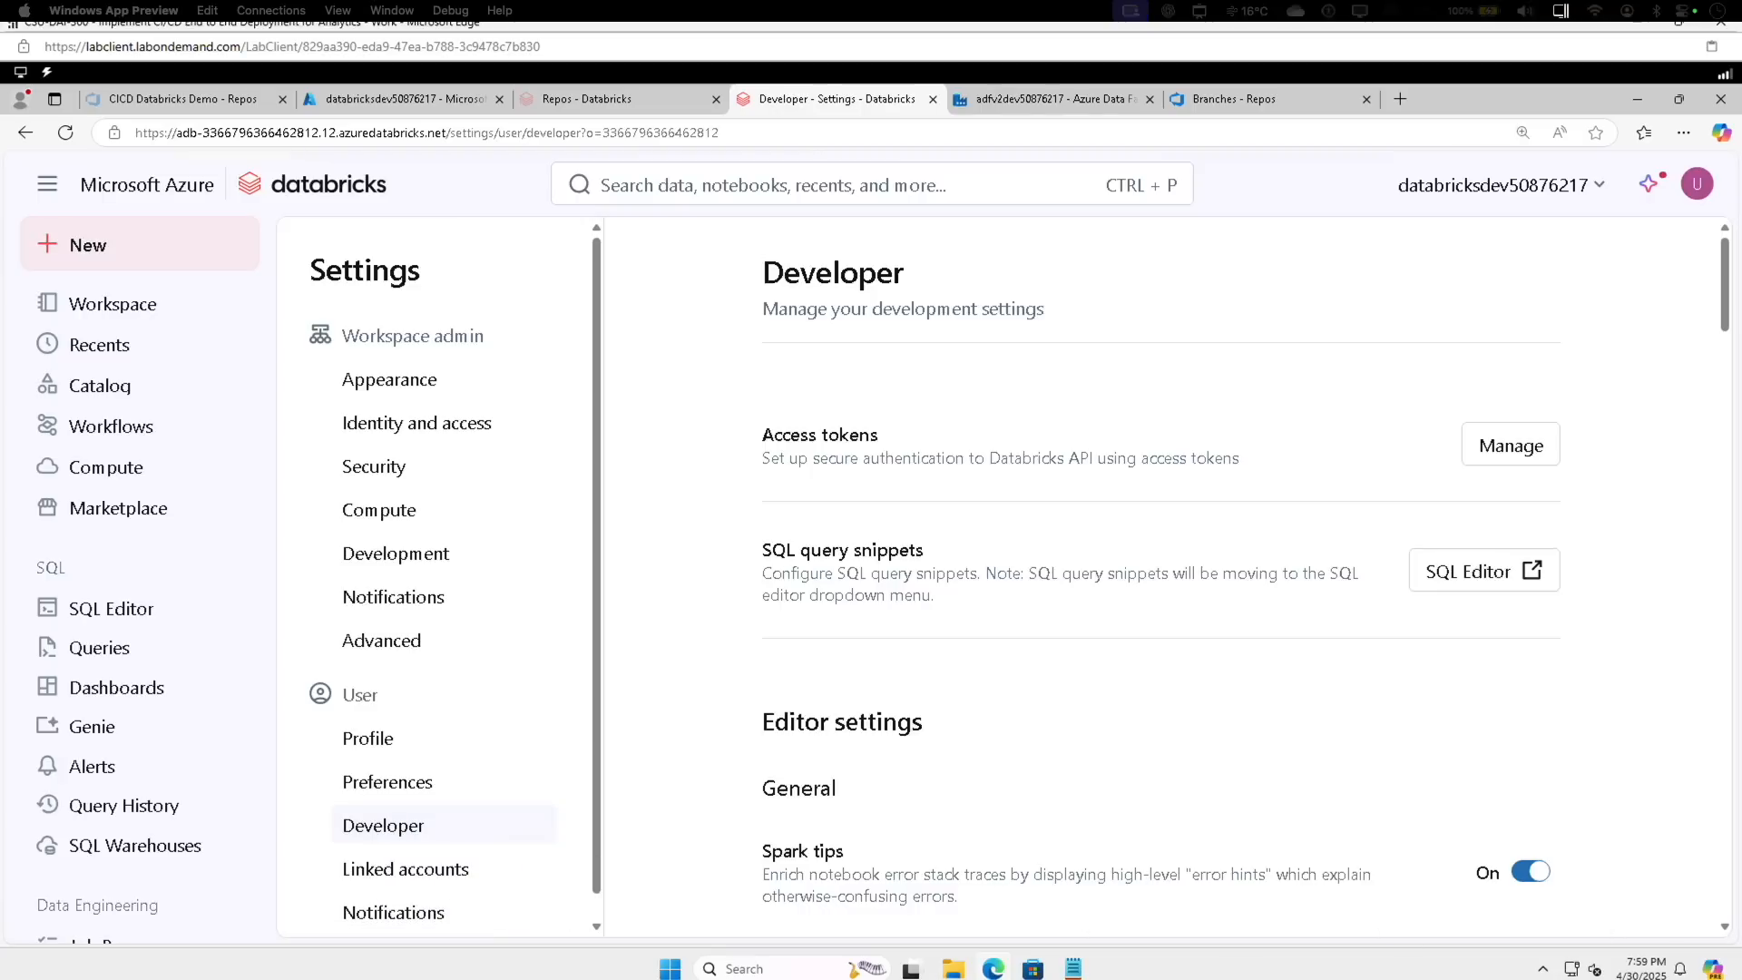
{"action": "left_click", "coordinate": [1682, 132]}
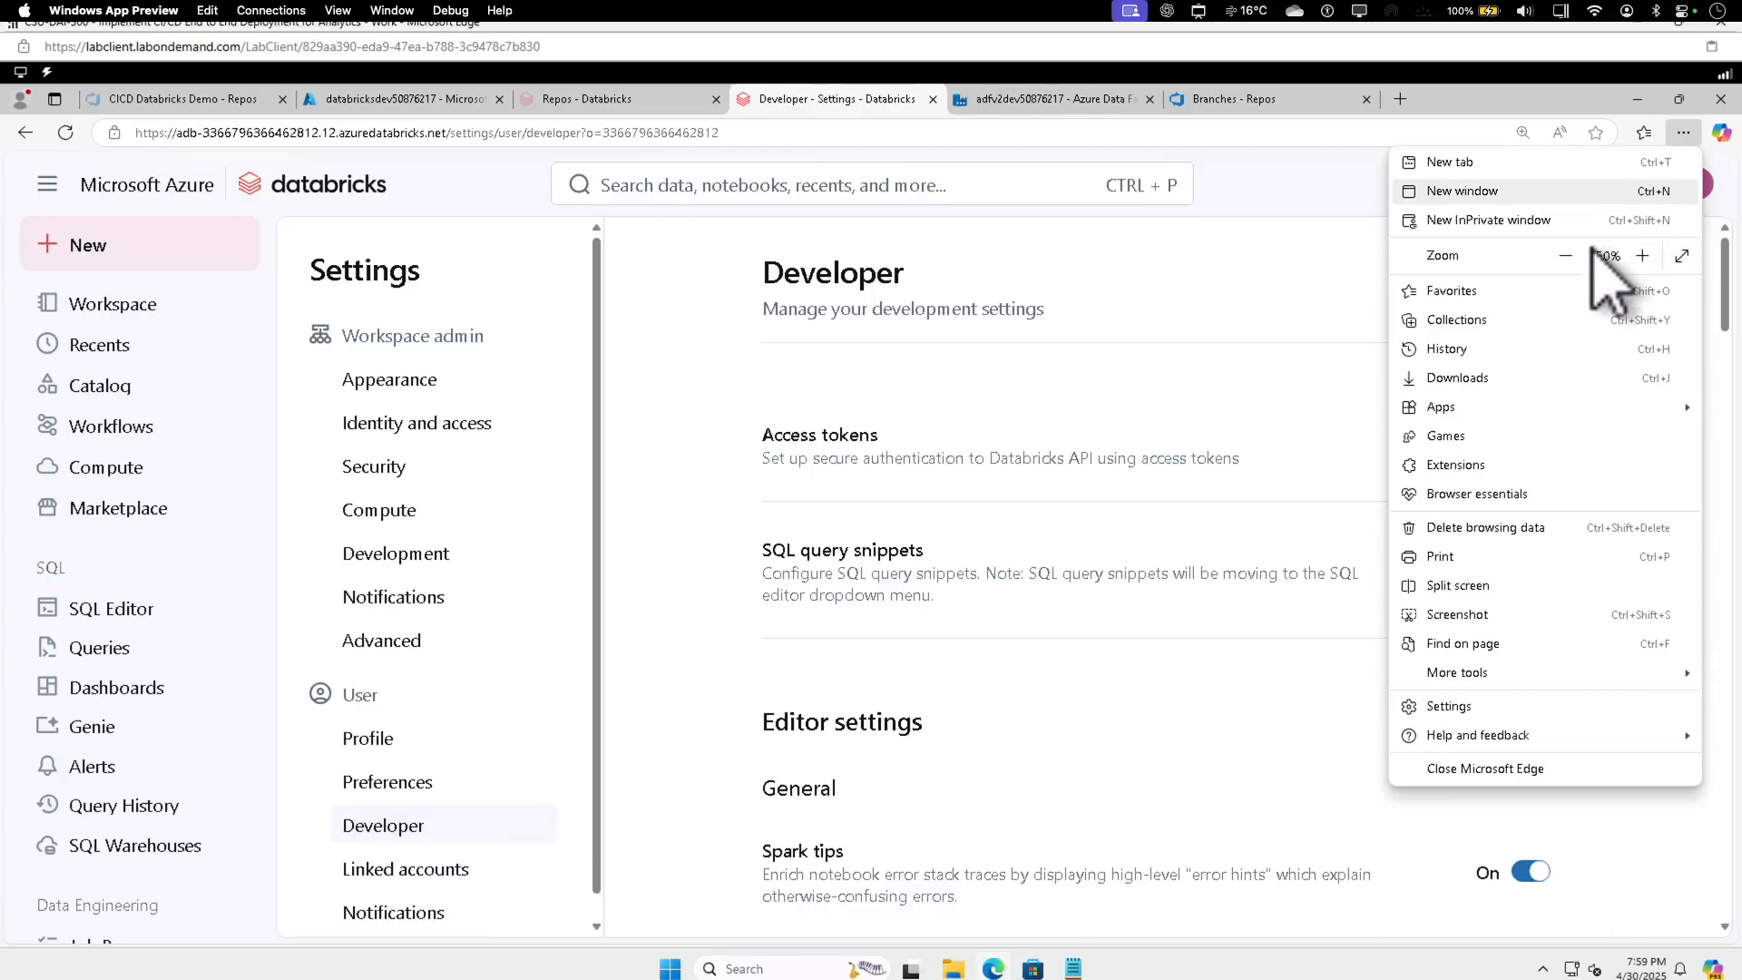
{"action": "left_click", "coordinate": [1566, 255]}
{"action": "left_click", "coordinate": [864, 401]}
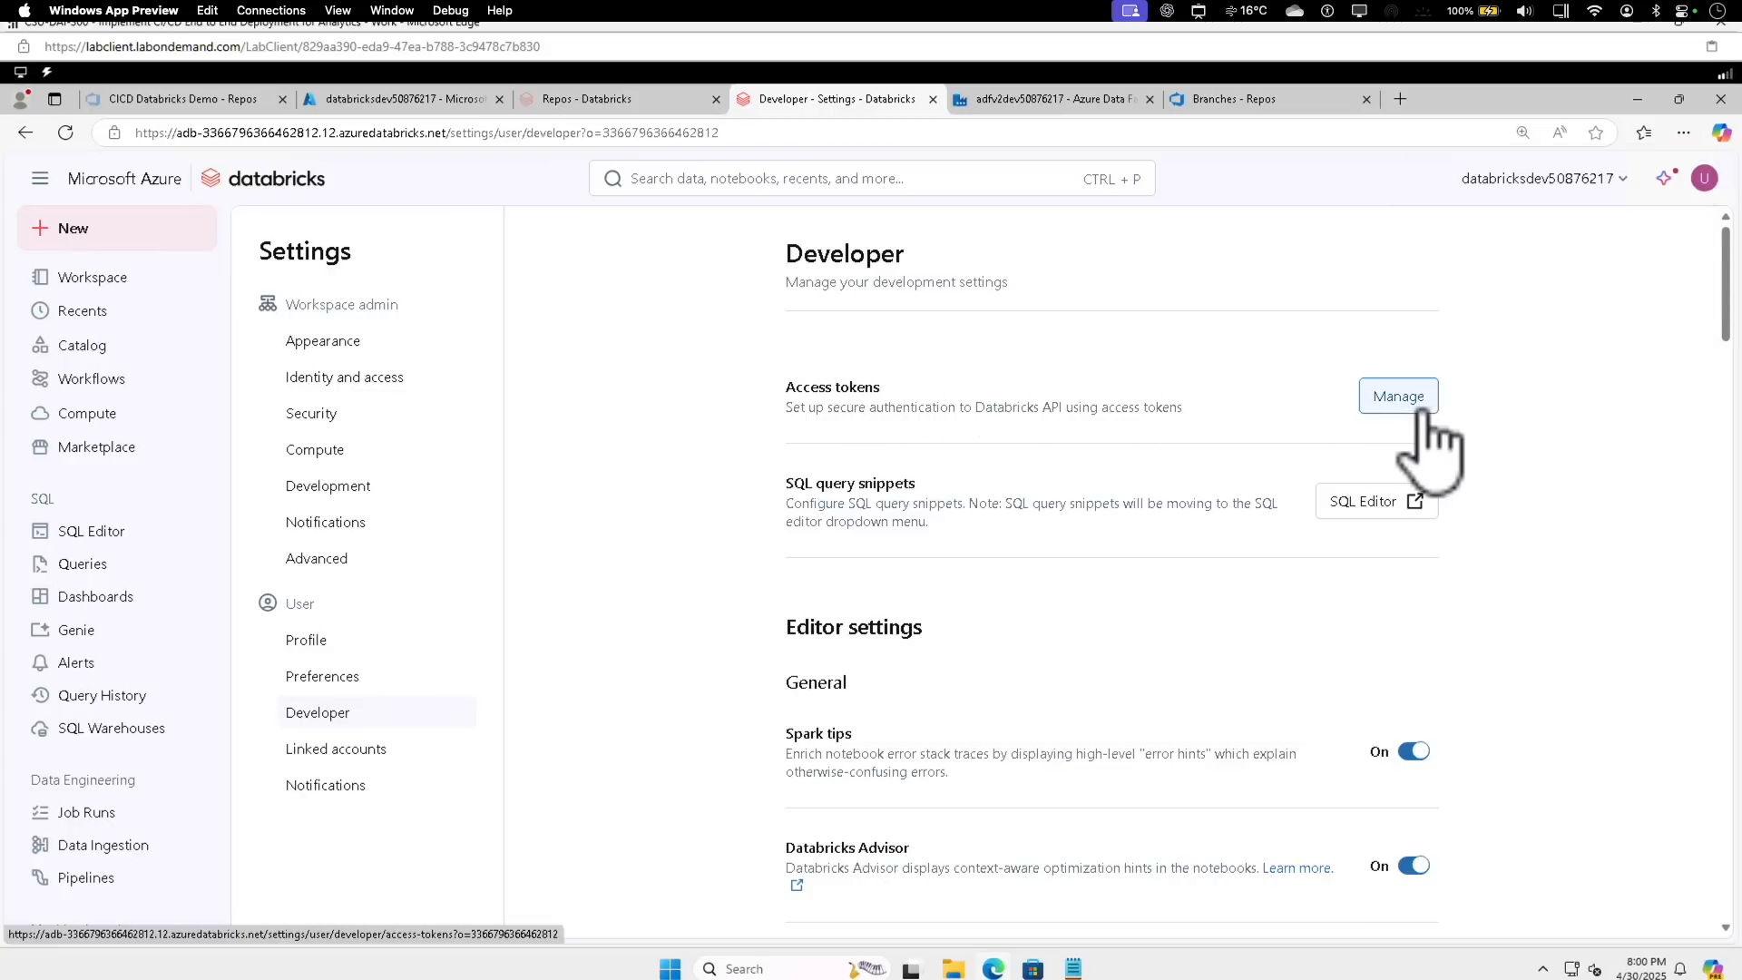
{"action": "left_click", "coordinate": [1379, 401]}
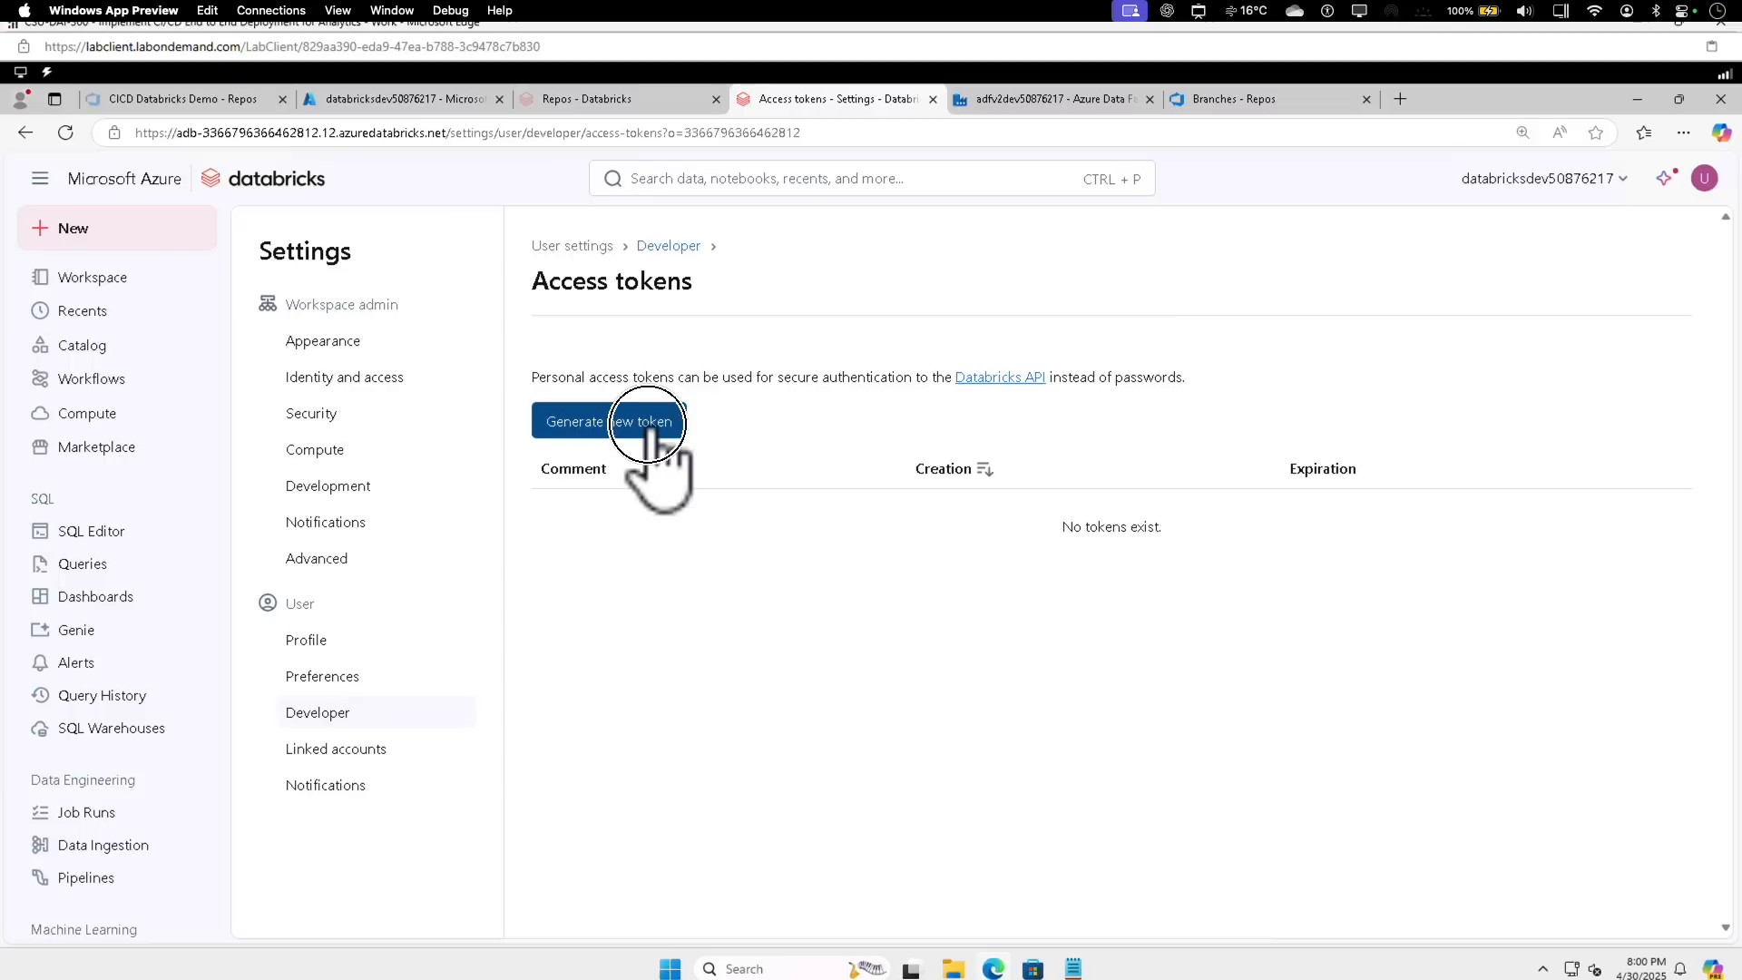
Generate a personal access token with the comment "Databricks access token (Dev)" and a 90-day lifetime, and copy it.
{"action": "left_click", "coordinate": [647, 422]}
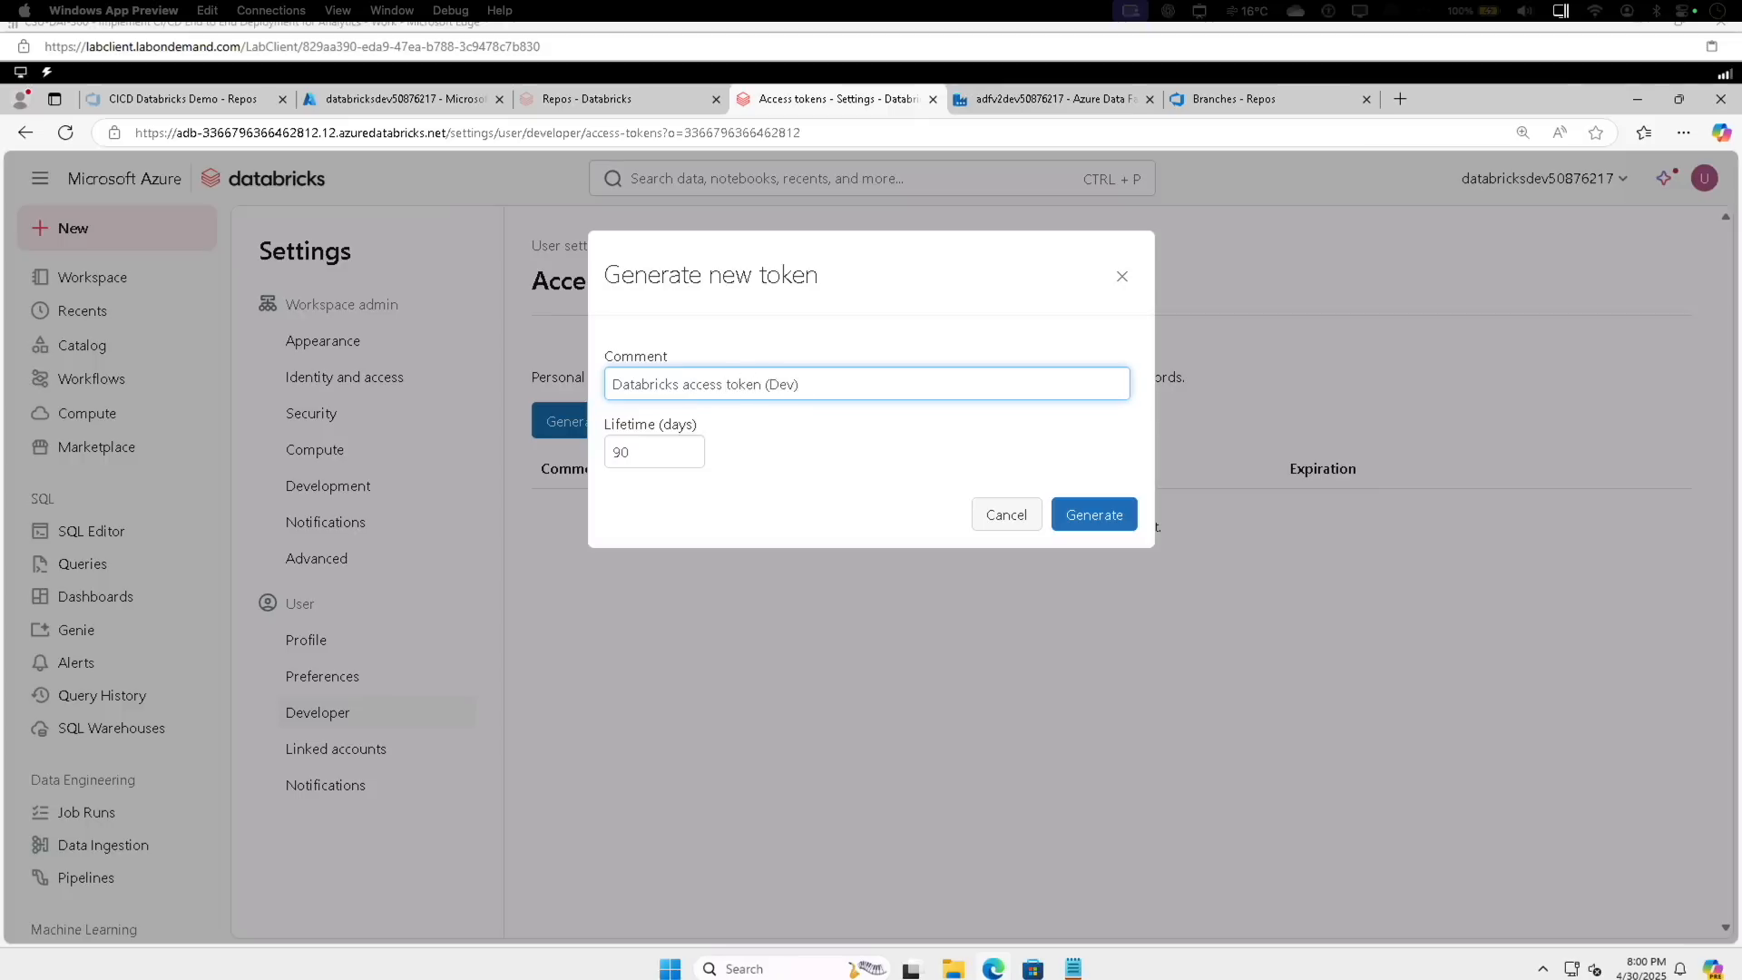
{"action": "left_click", "coordinate": [626, 452]}
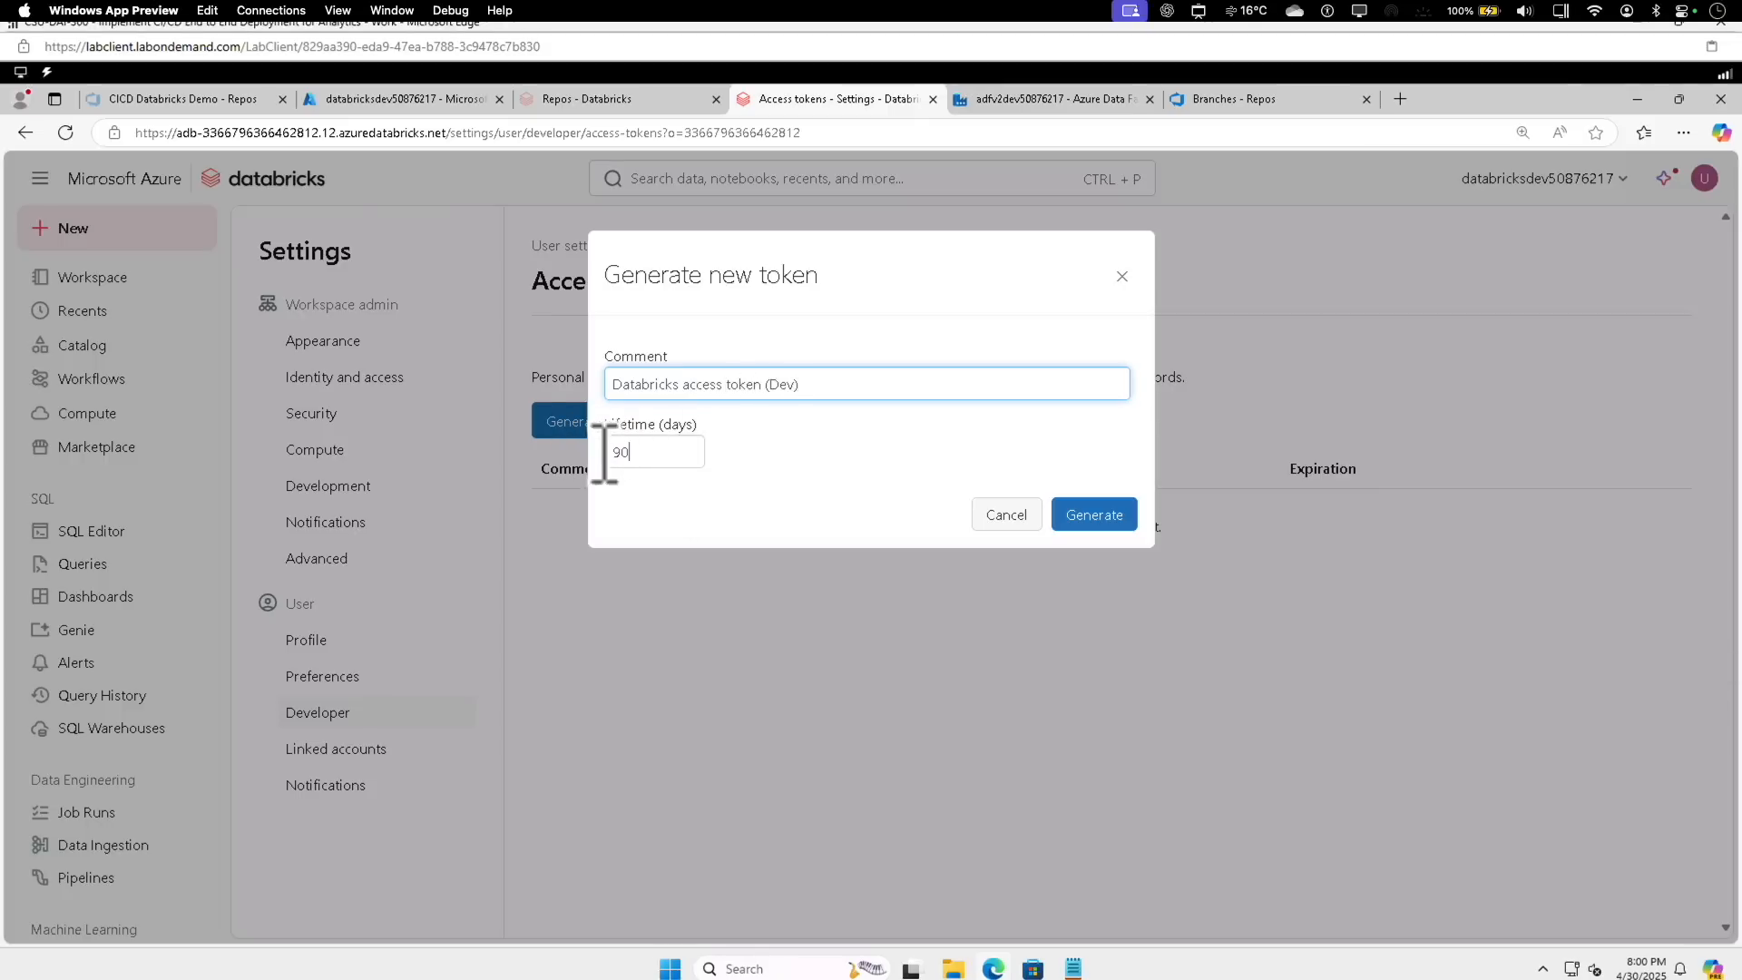
{"action": "left_click", "coordinate": [1088, 525]}
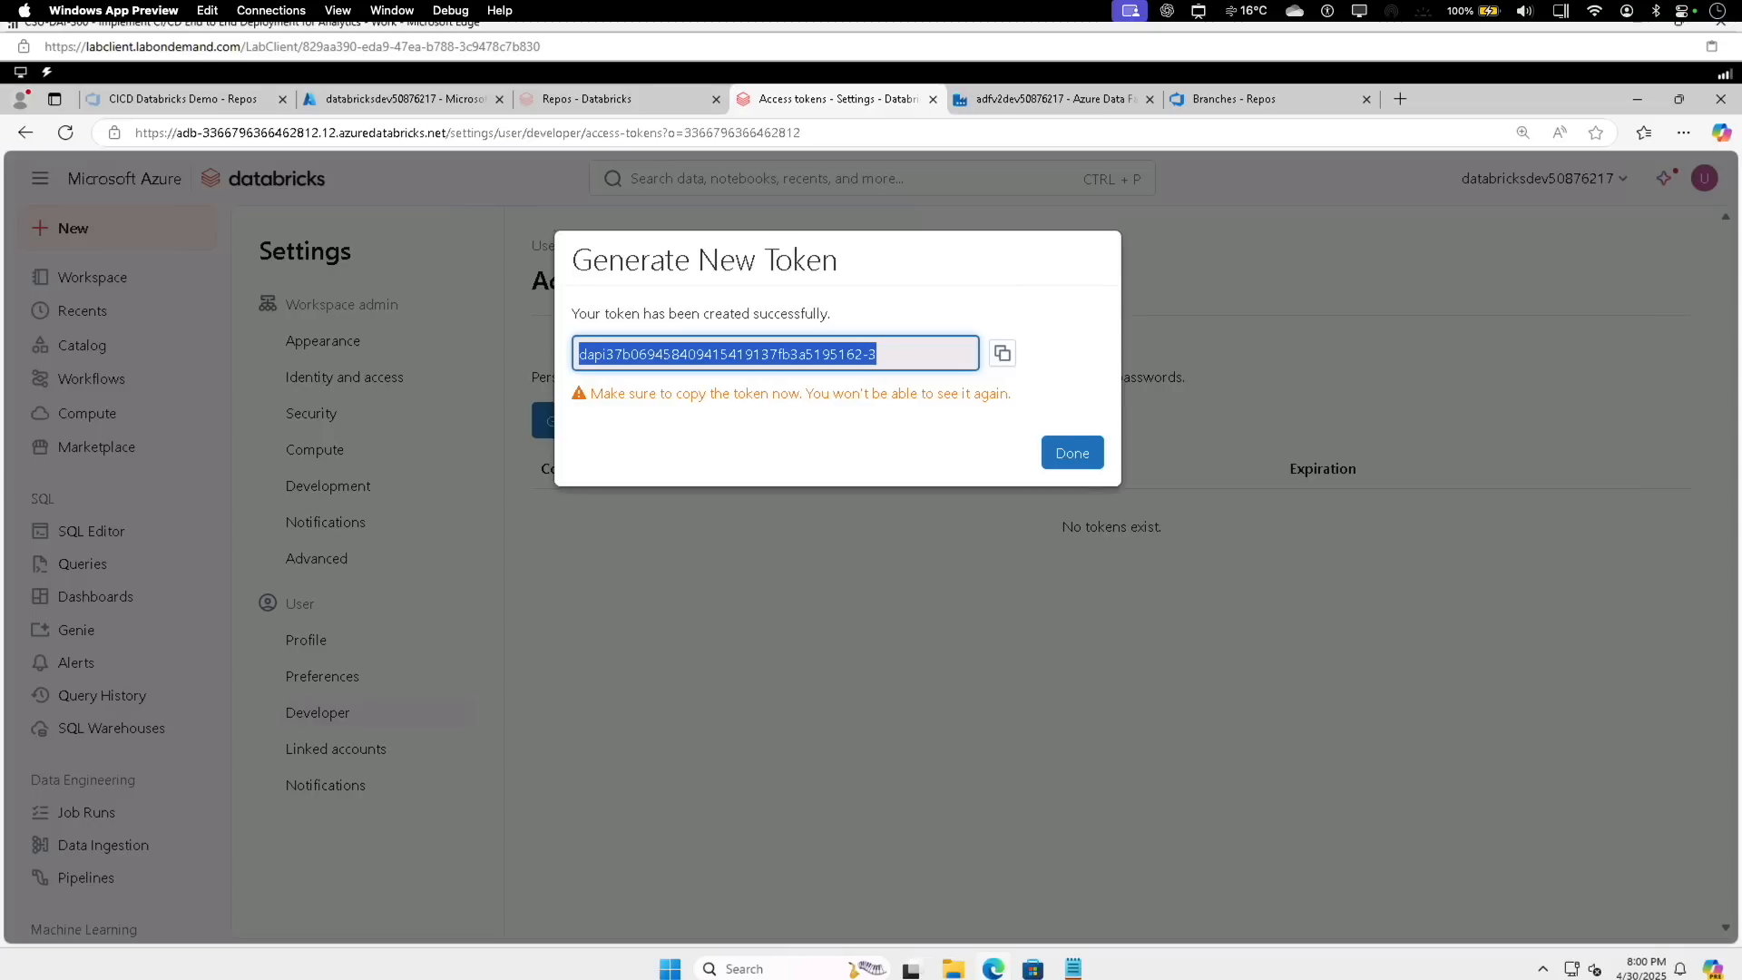
{"action": "left_click", "coordinate": [1003, 354]}
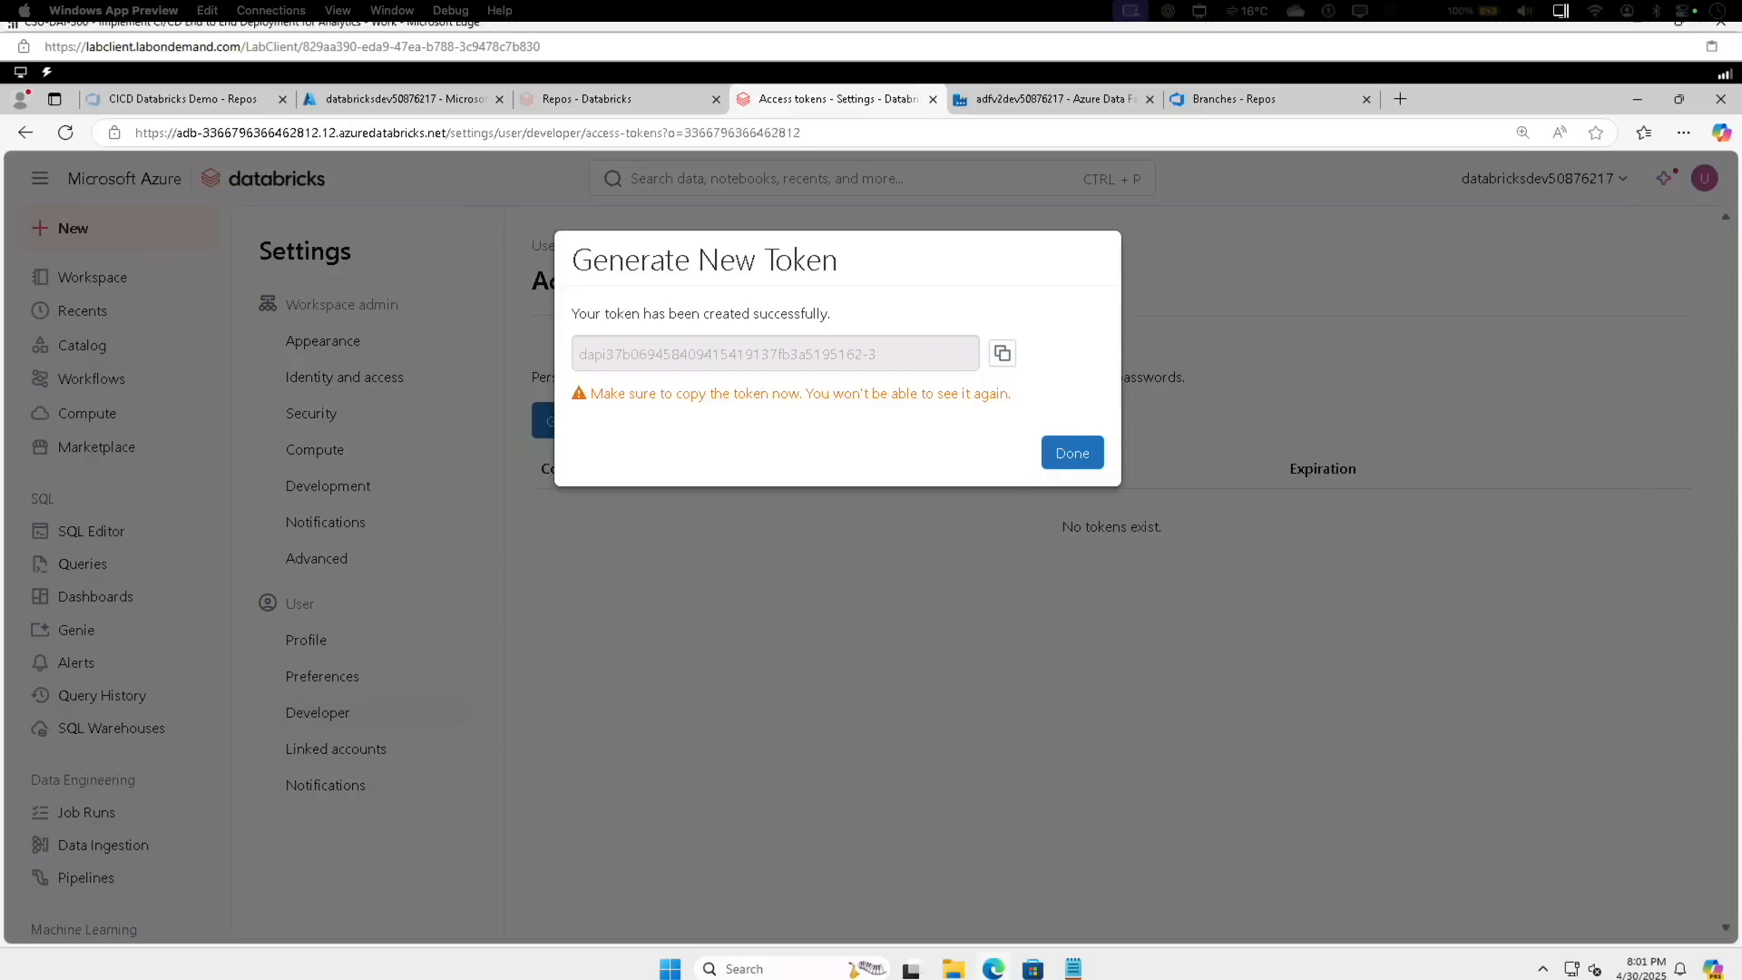
{"action": "left_click", "coordinate": [1075, 456]}
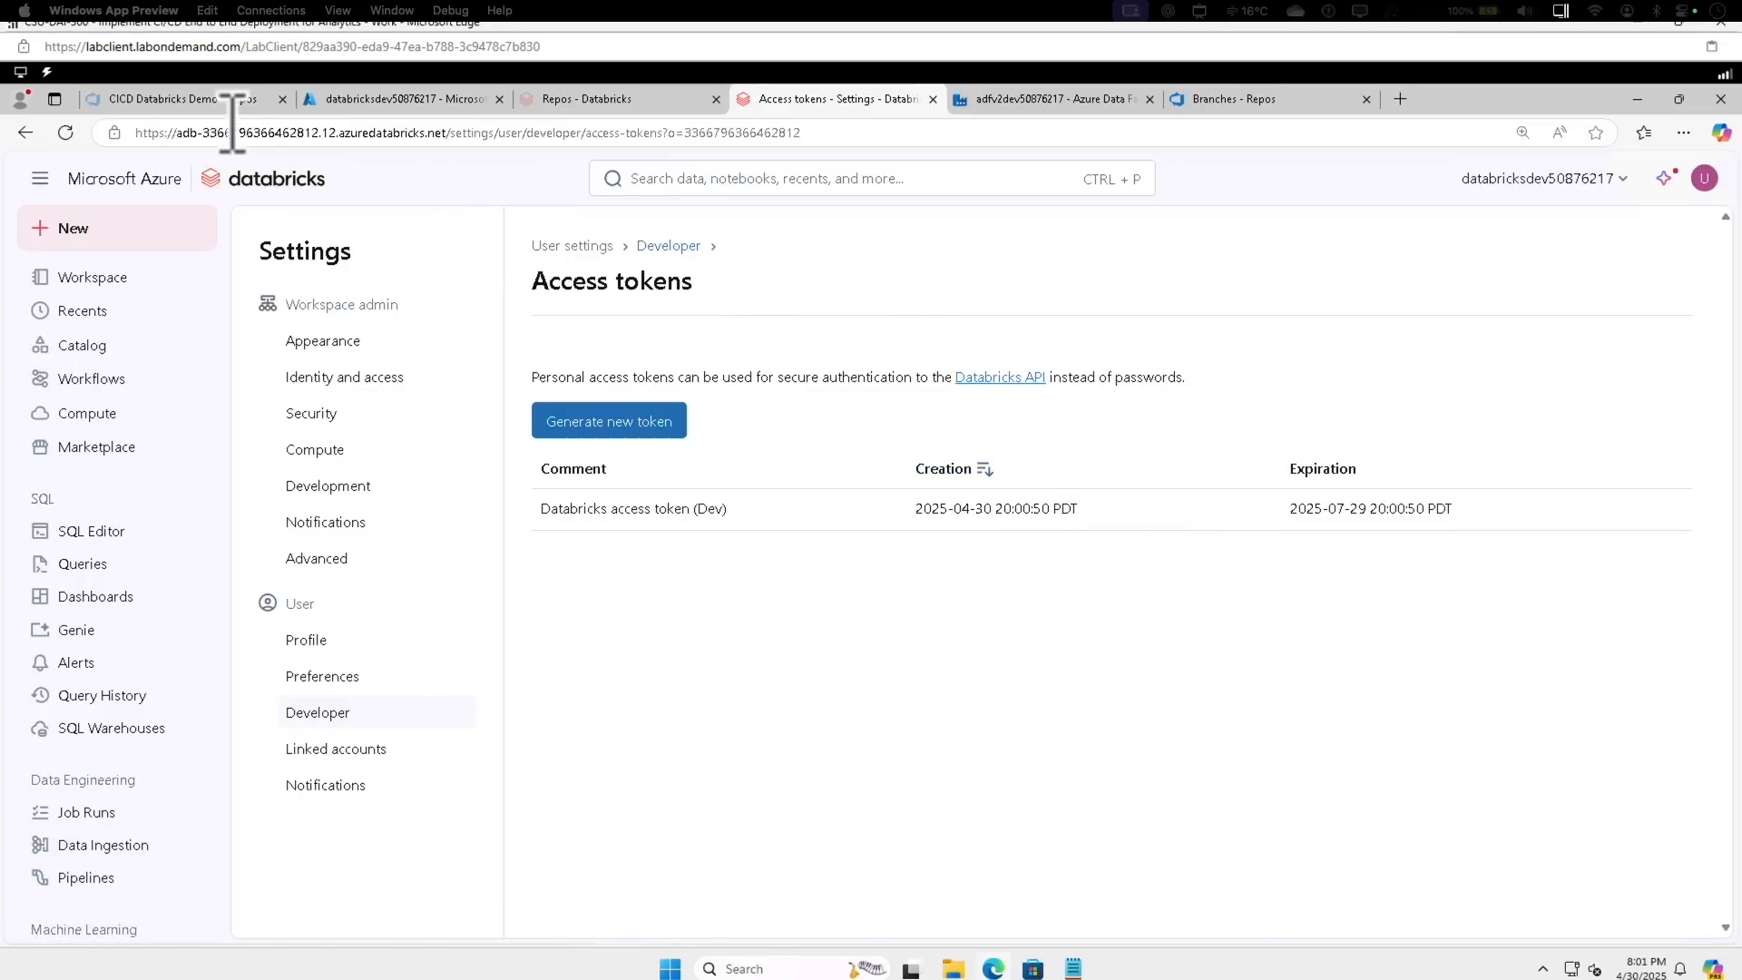
Switch to the Azure portal and open the data factory resource adfv2dev50876217.
{"action": "left_click", "coordinate": [359, 102]}
{"action": "left_click", "coordinate": [648, 172]}
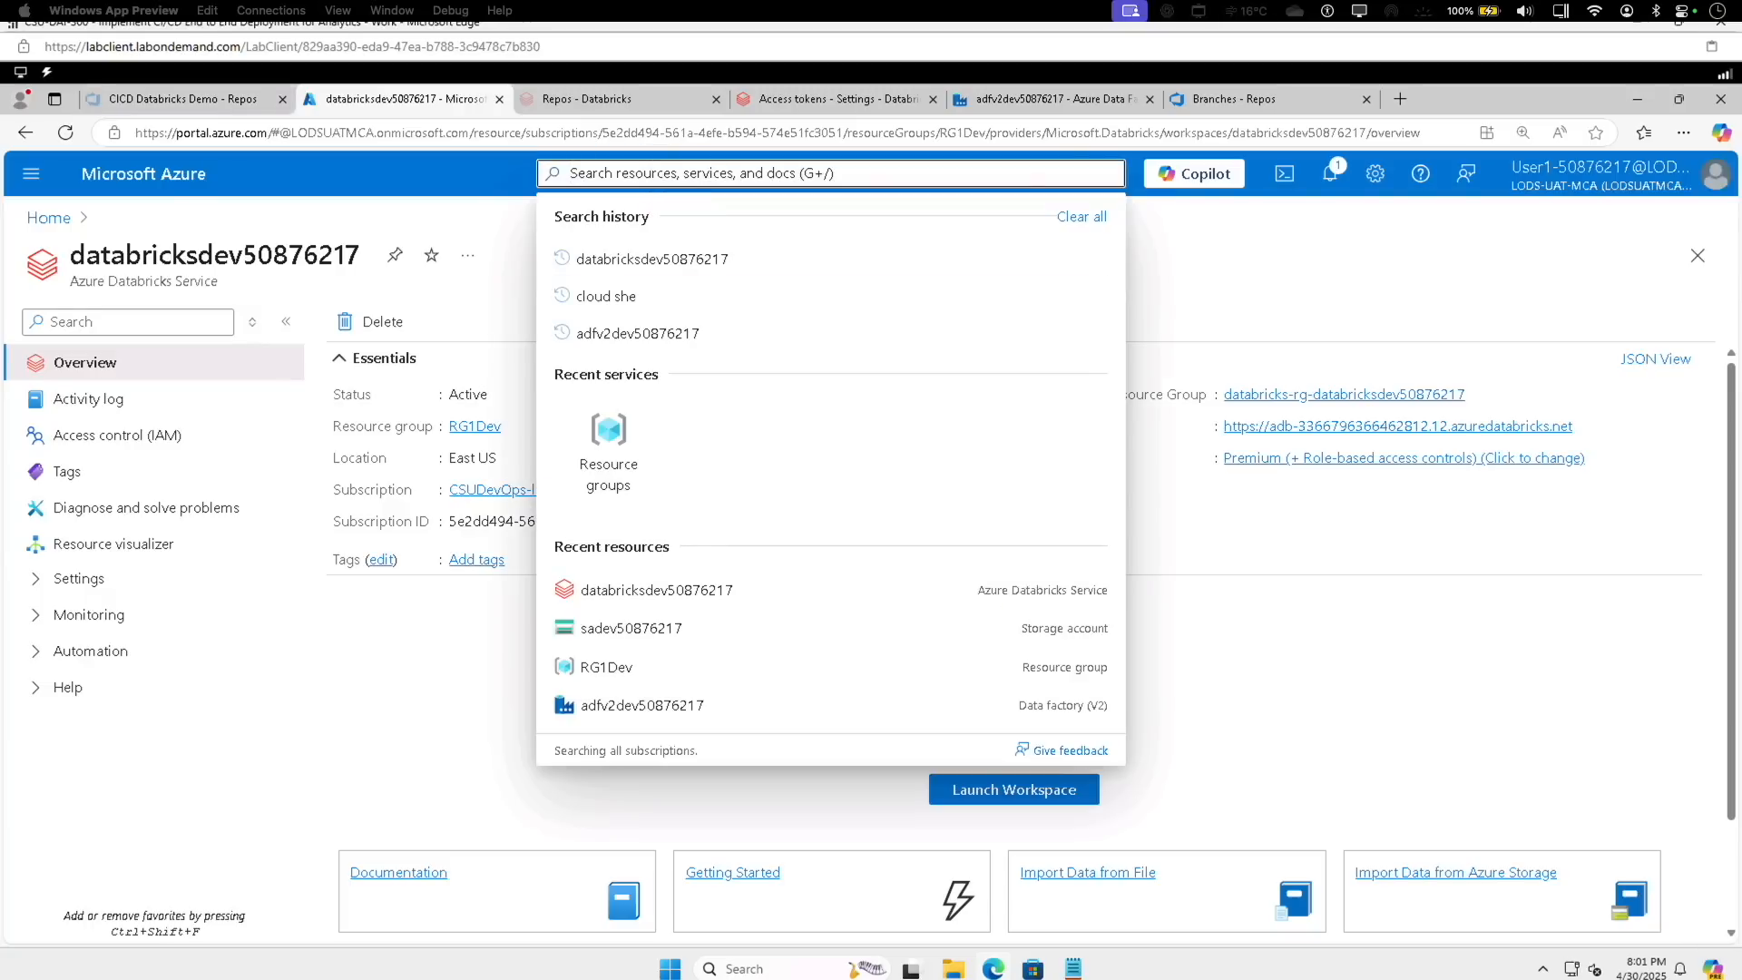
{"action": "type", "text": "adfv2dev50876217"}
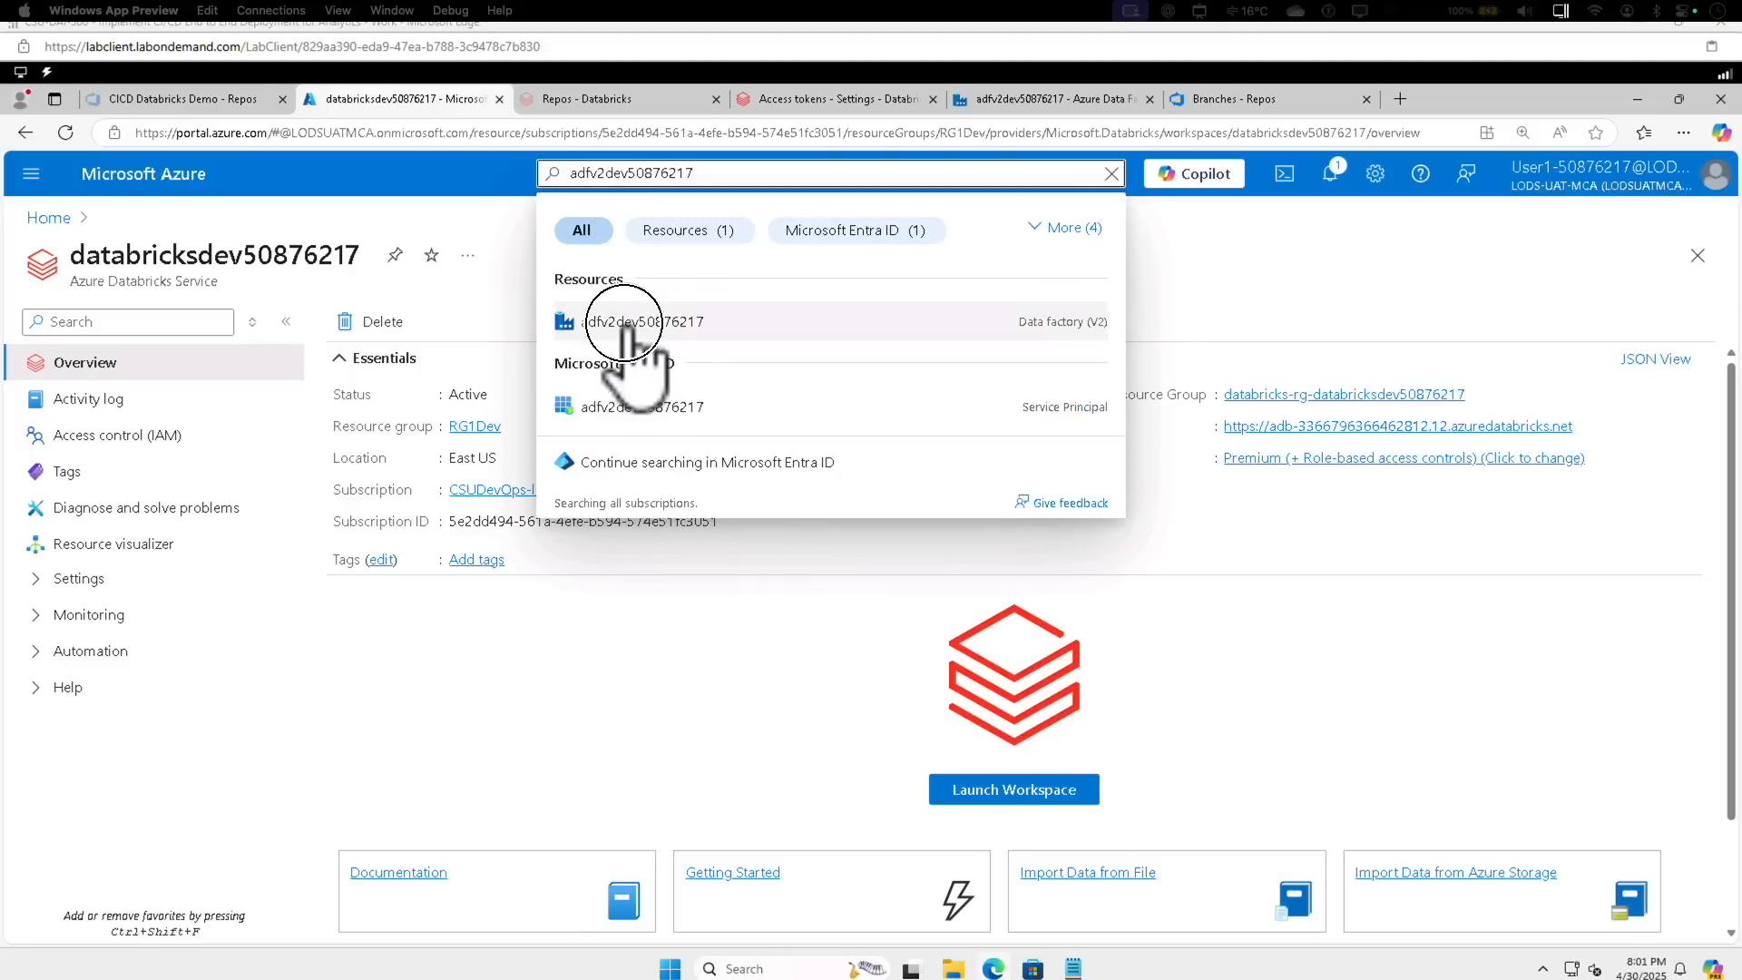
{"action": "left_click", "coordinate": [631, 321]}
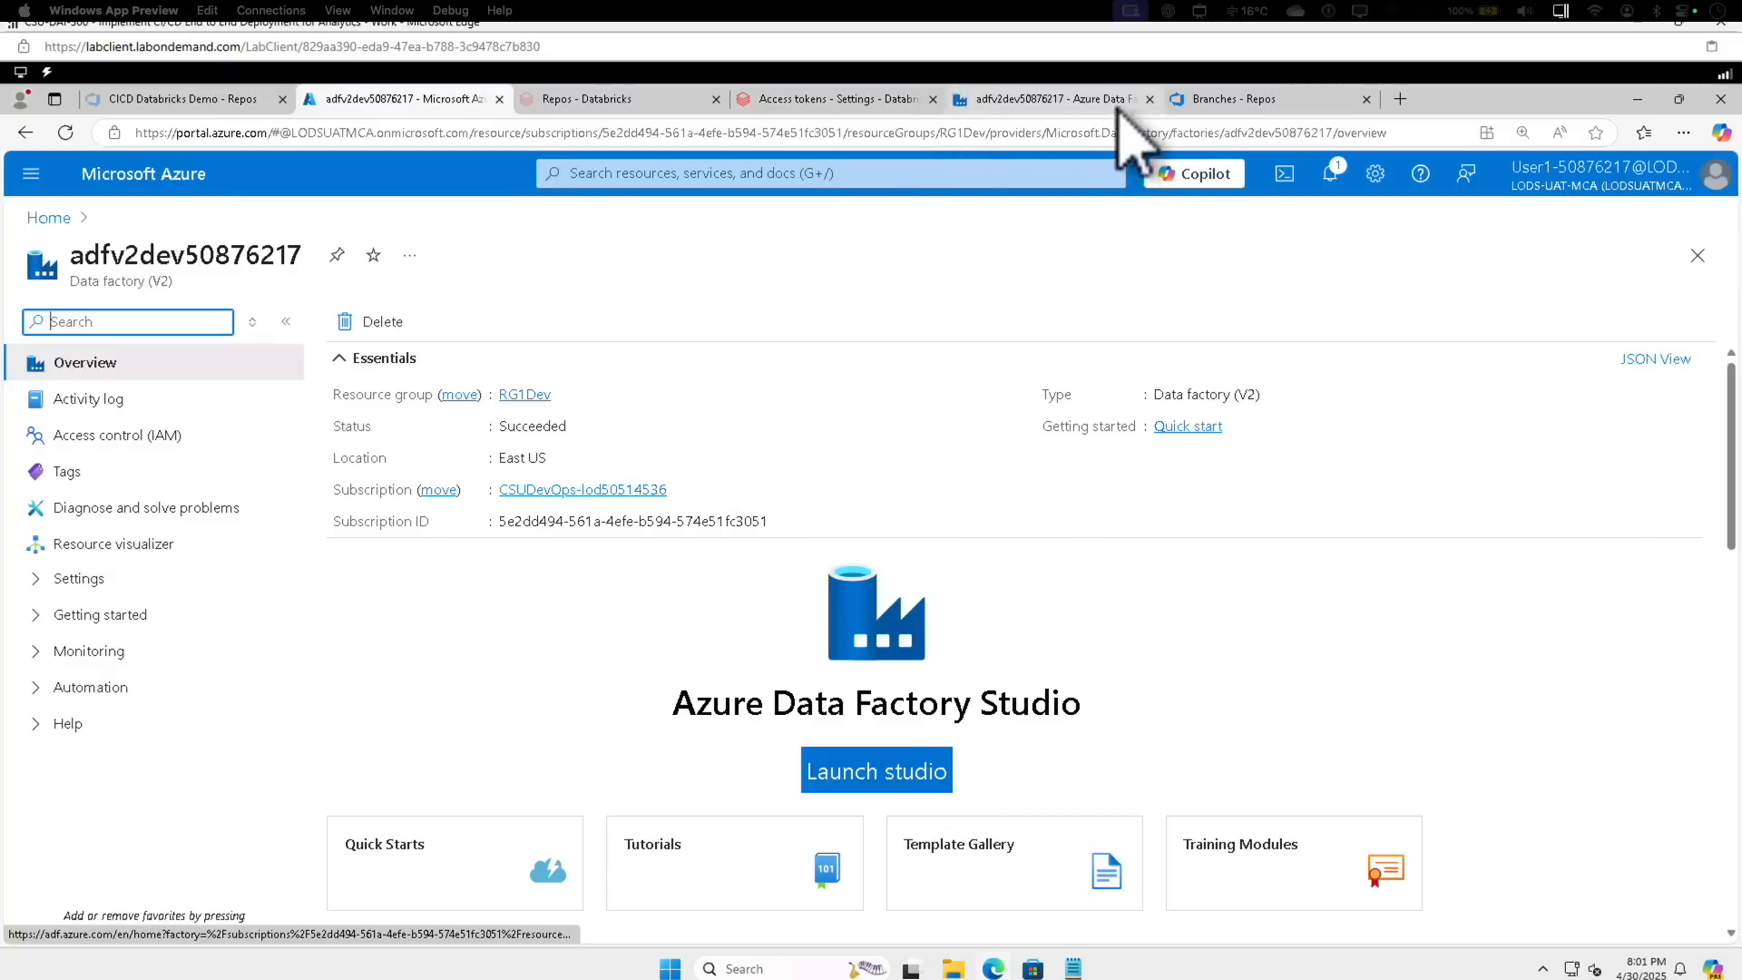
Close the old Data Factory Studio and Branches pages, and launch a fresh studio for adfv2dev50876217.
{"action": "left_click", "coordinate": [1149, 99]}
{"action": "left_click", "coordinate": [1149, 99]}
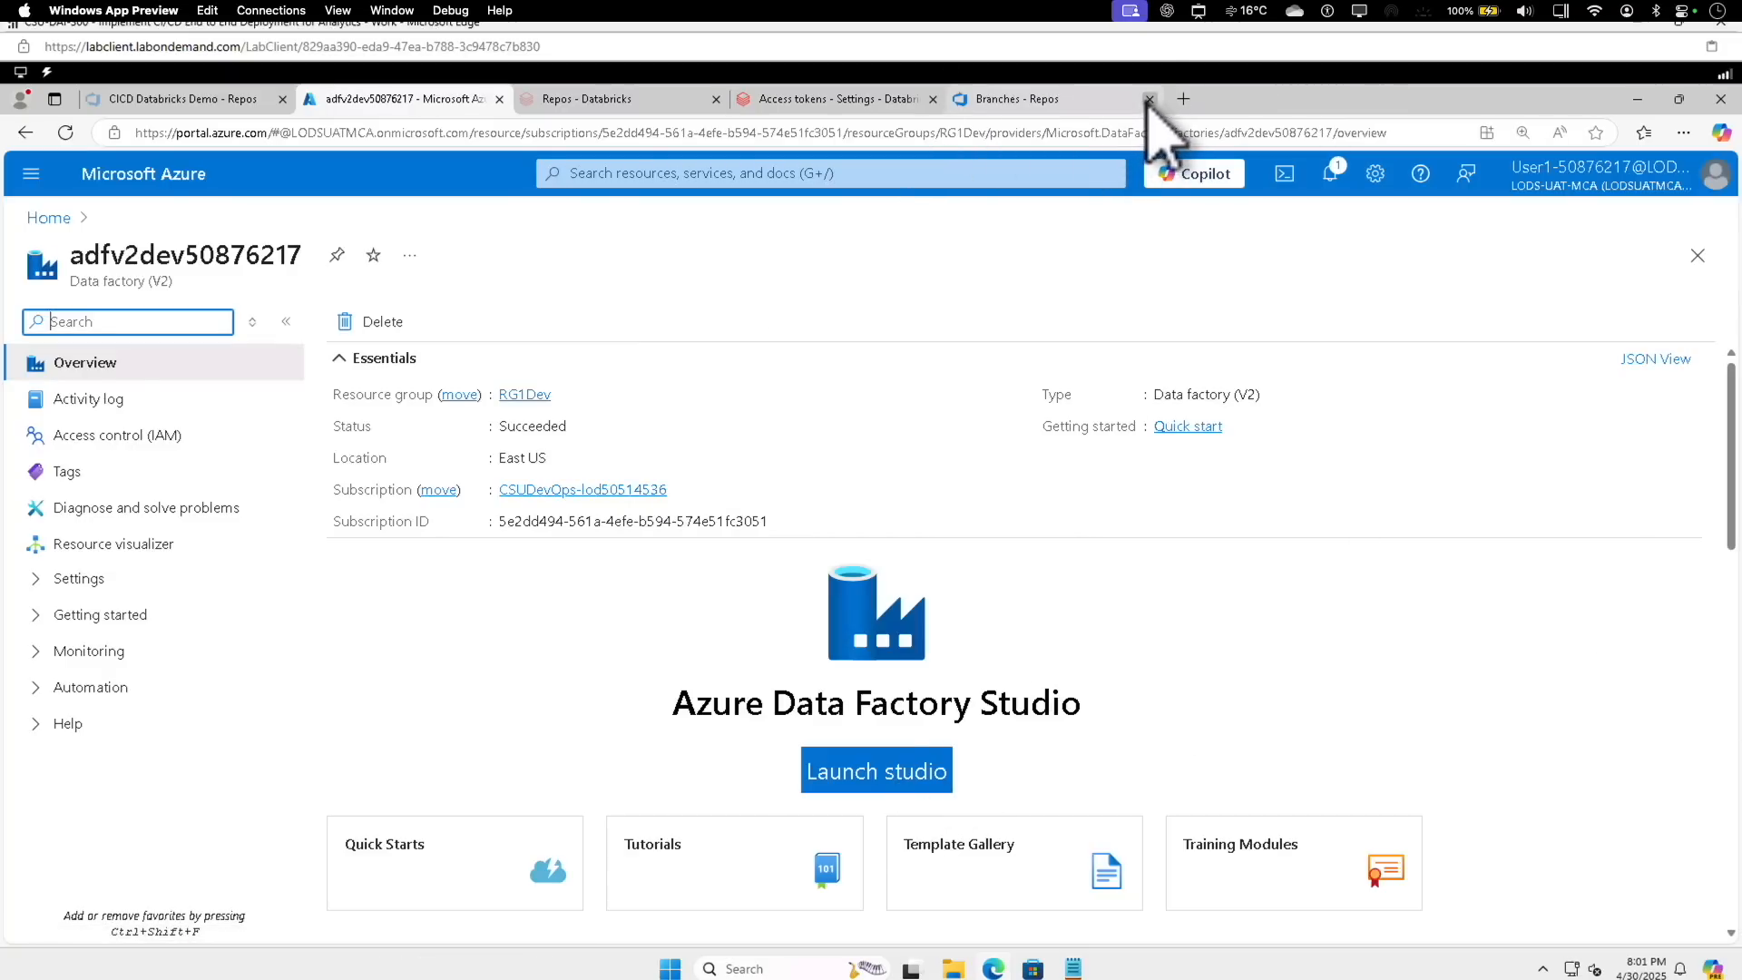
{"action": "left_click", "coordinate": [898, 773]}
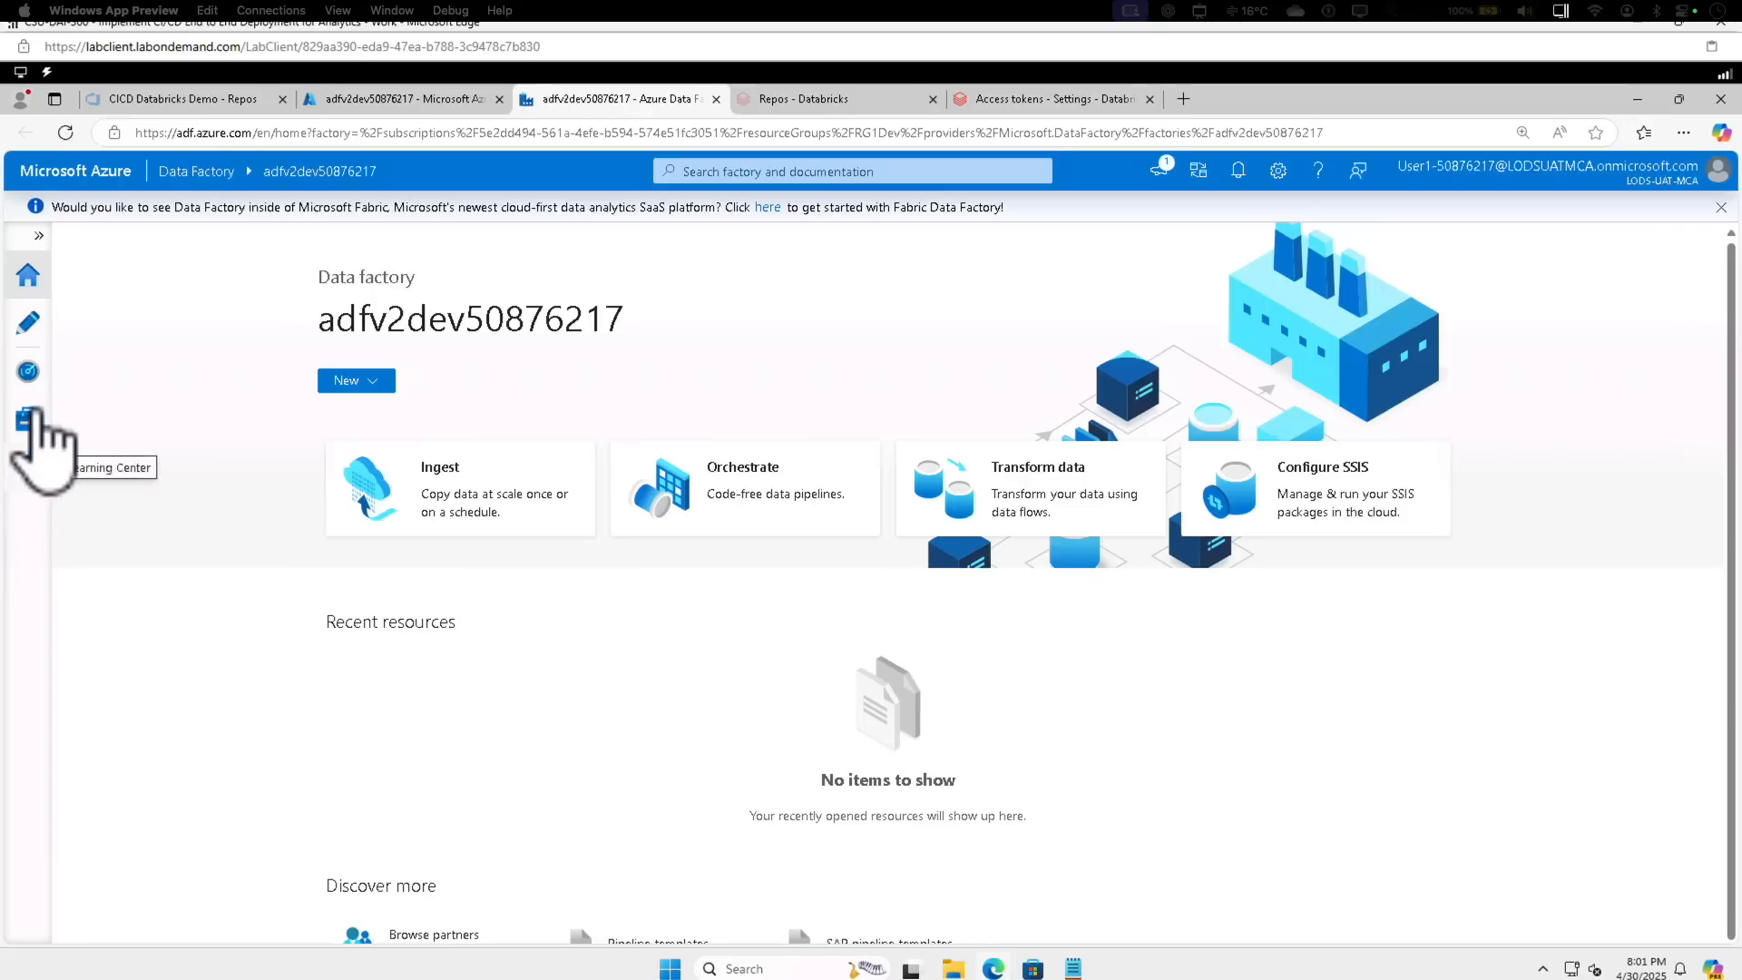
Start a new linked service in the data factory, using Azure Databricks as the compute type.
{"action": "left_click", "coordinate": [27, 422]}
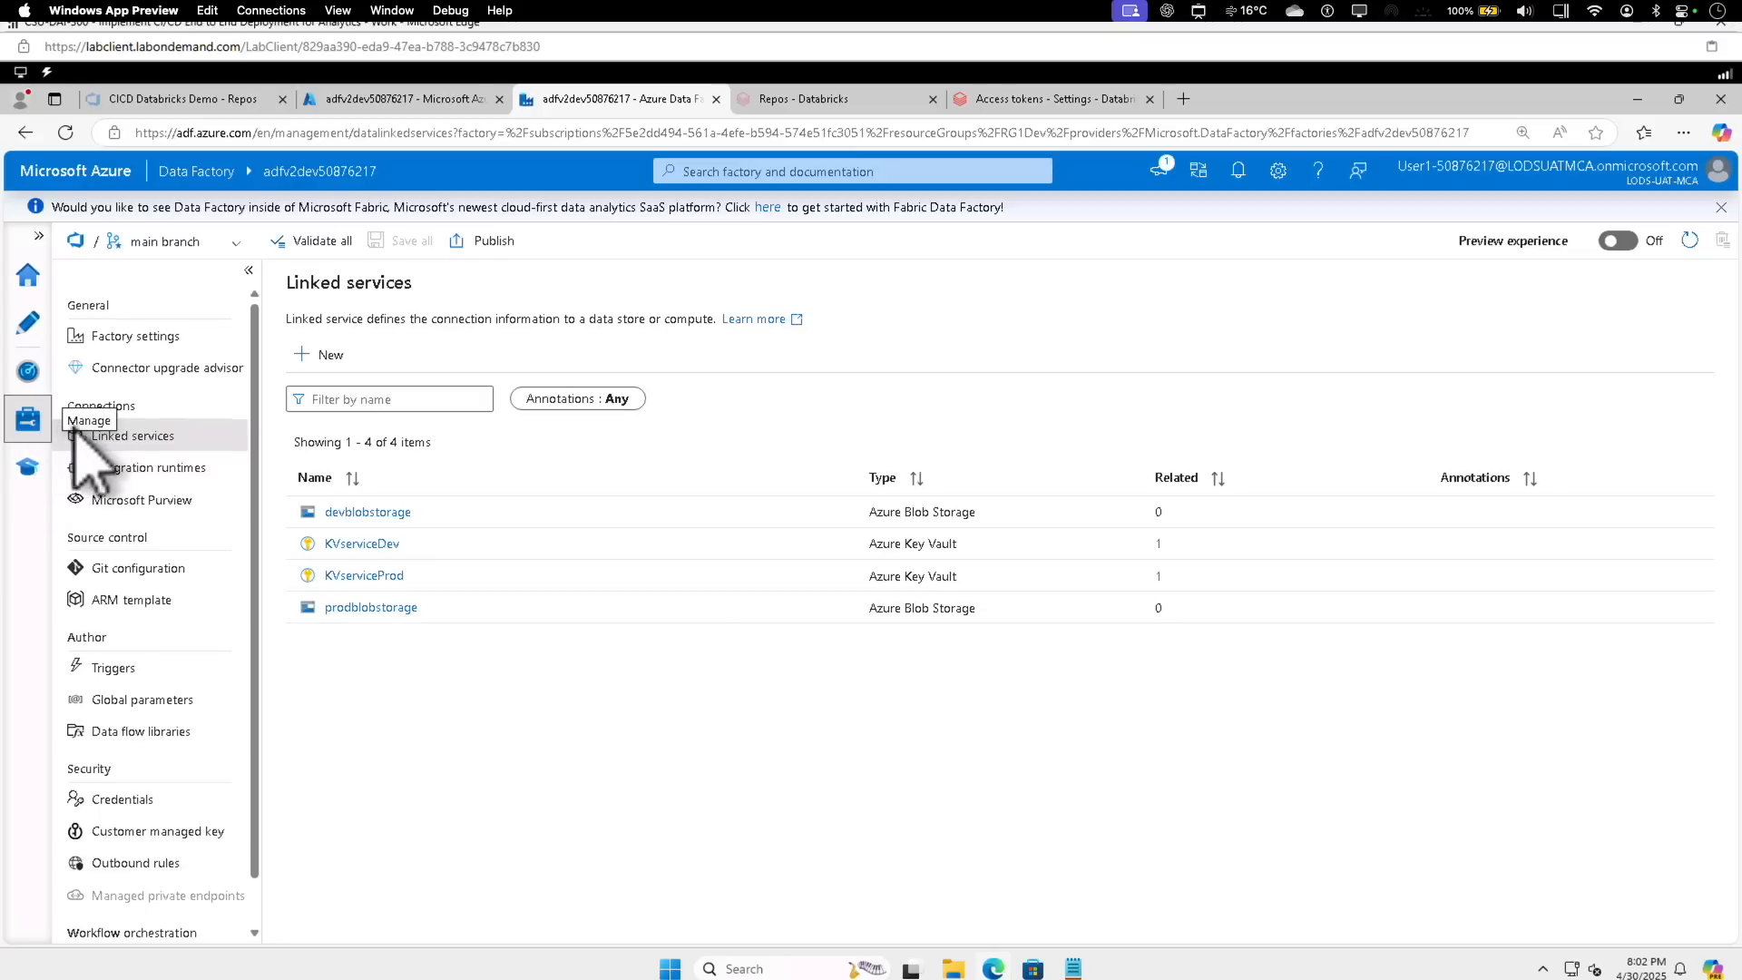
{"action": "left_click", "coordinate": [141, 438]}
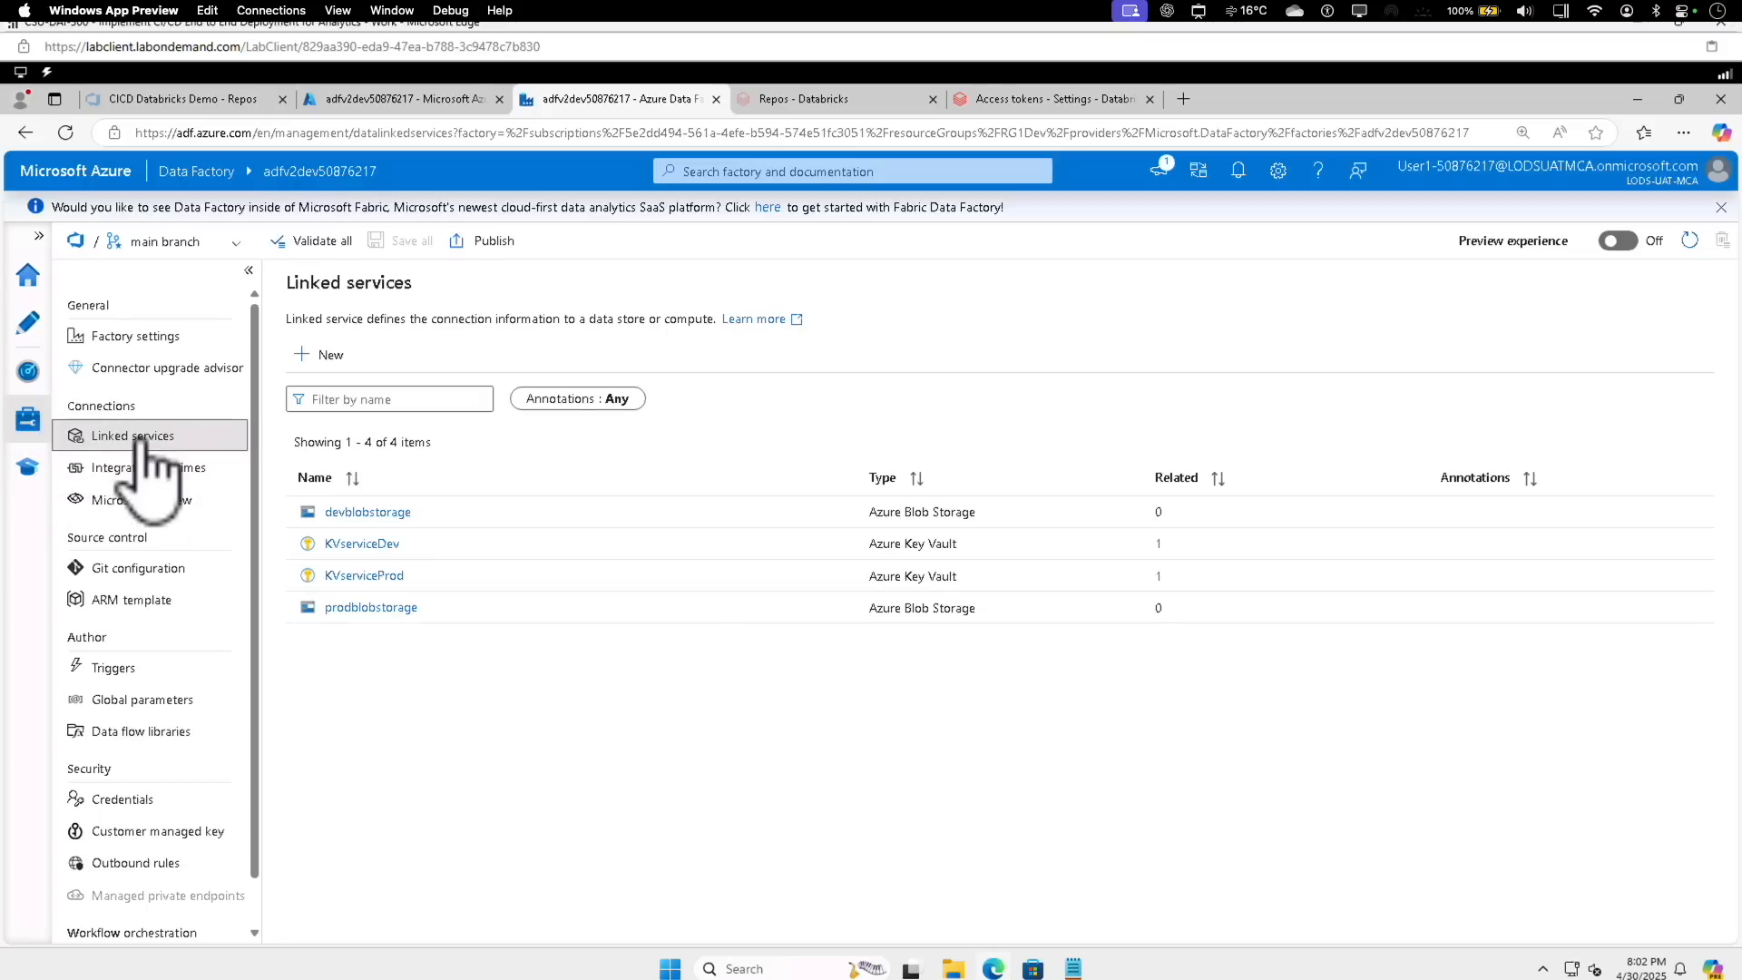
{"action": "left_click", "coordinate": [317, 355]}
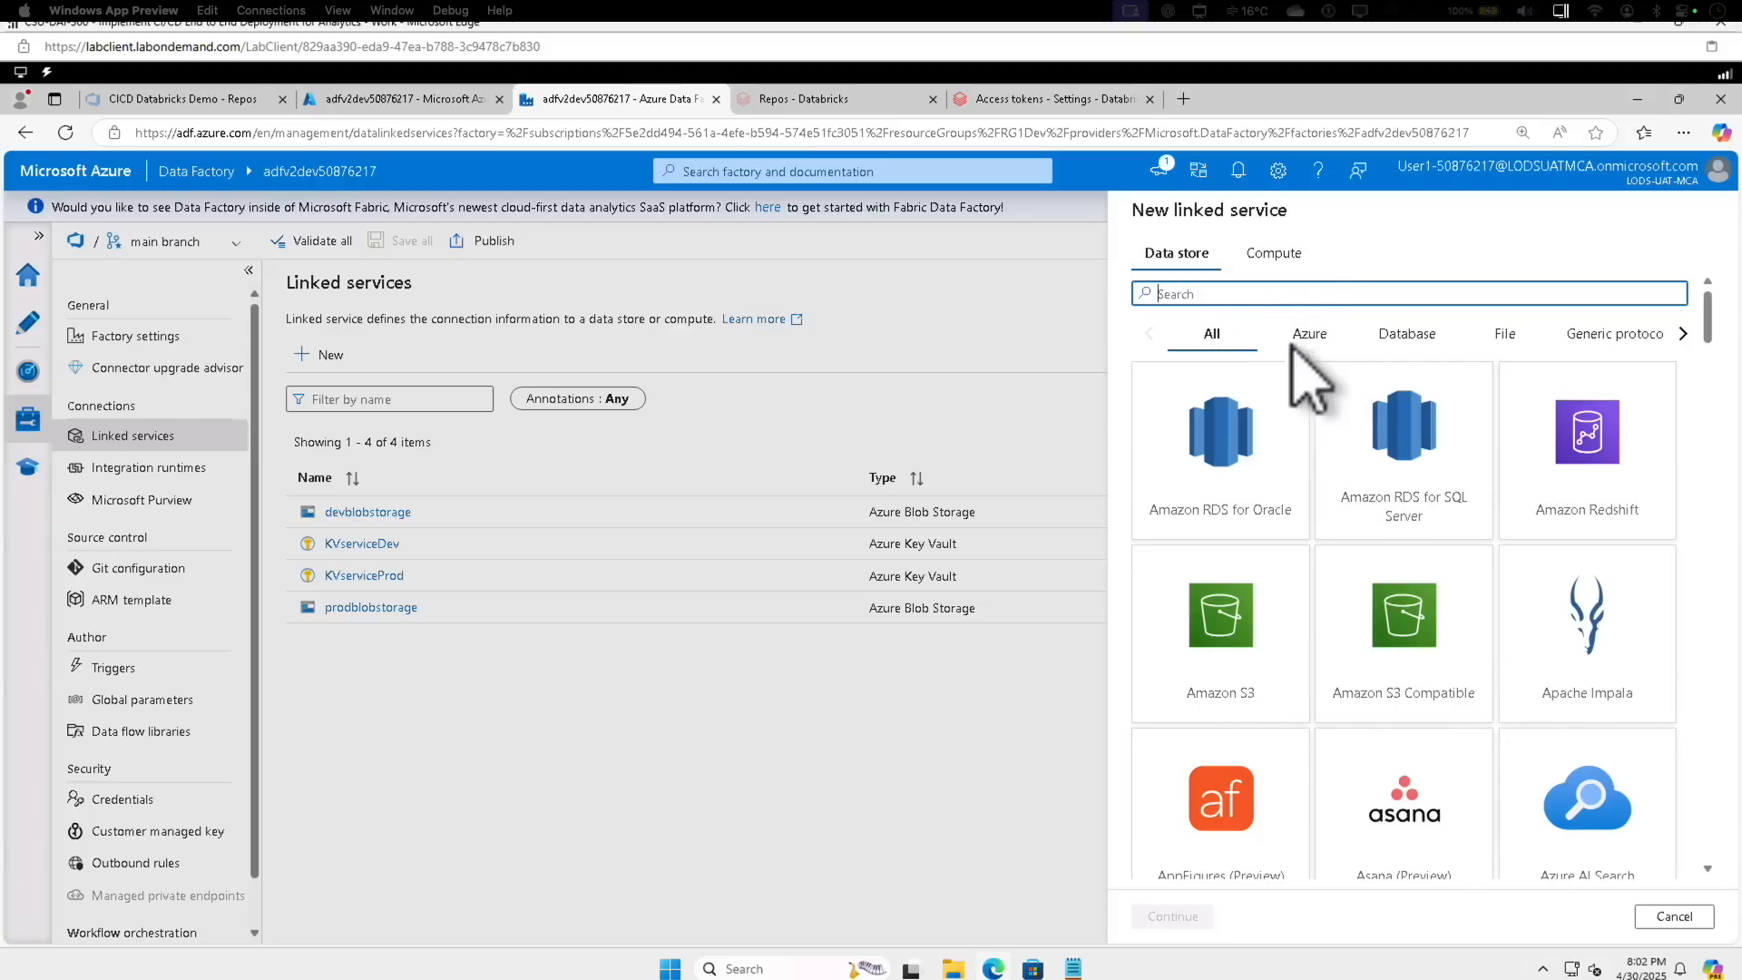
{"action": "left_click", "coordinate": [1279, 258]}
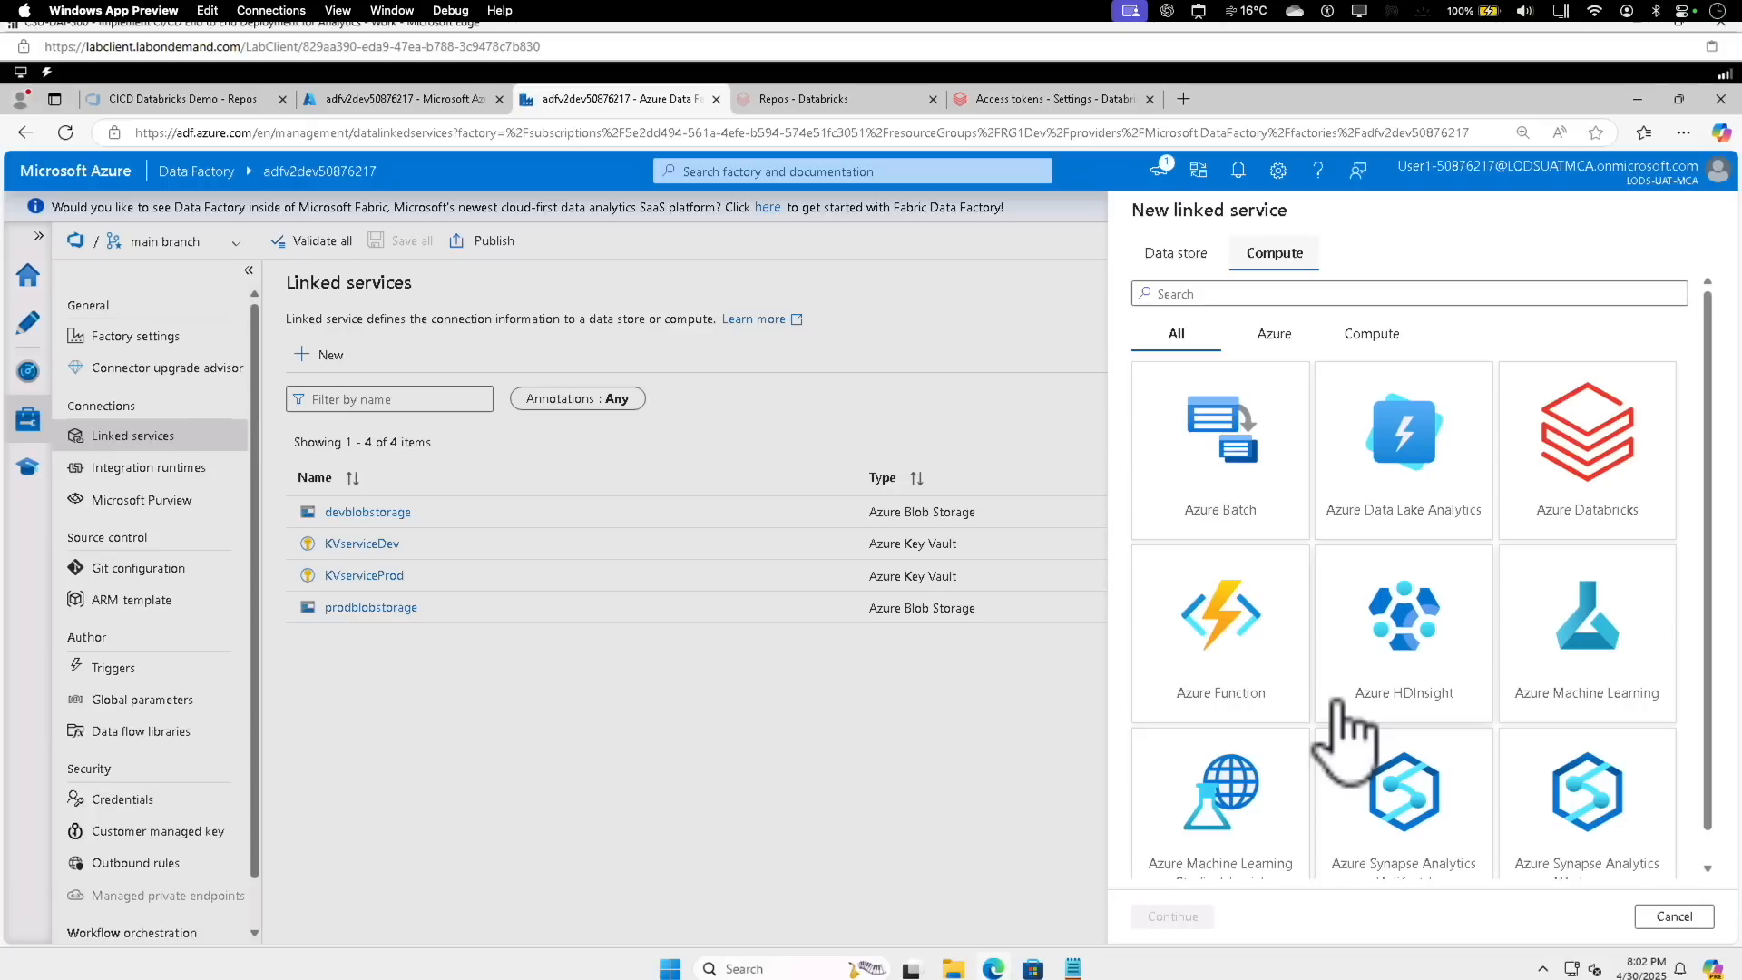
{"action": "left_click", "coordinate": [1628, 466]}
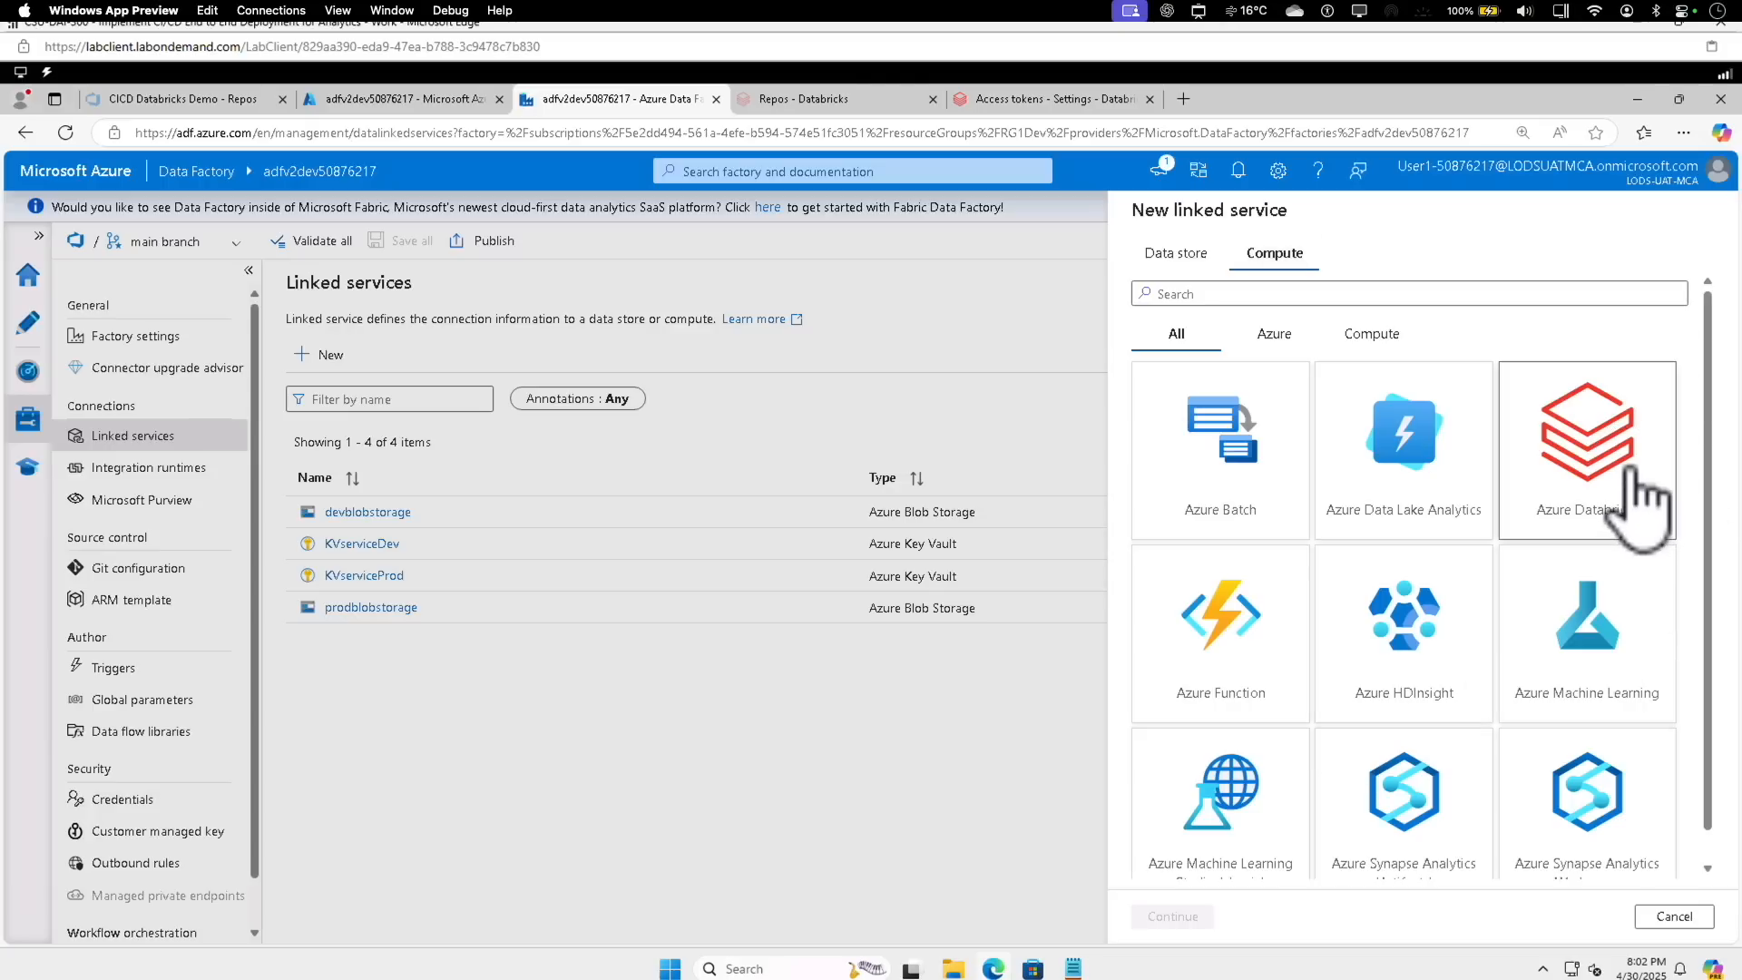
{"action": "left_click", "coordinate": [1173, 917]}
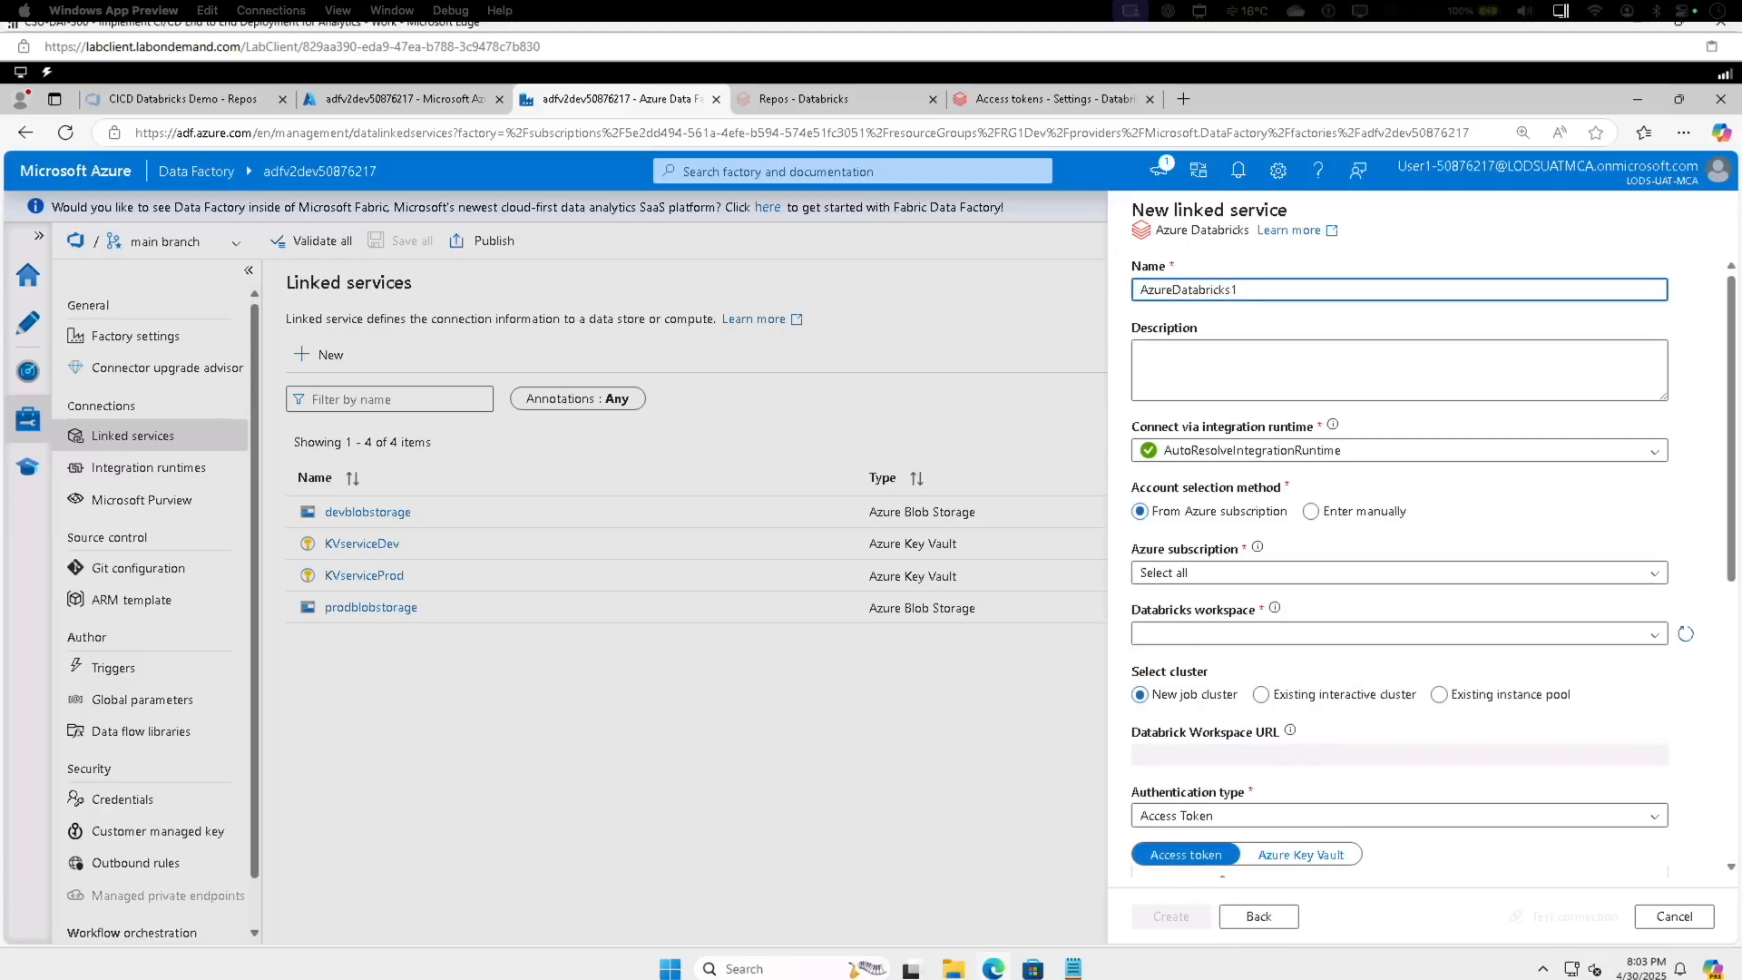
Name the linked service DevDatabricksLS and assign the CSUDevOps-lod50514536 subscription and the databricksdev50876217 workspace.
{"action": "left_click", "coordinate": [1151, 288]}
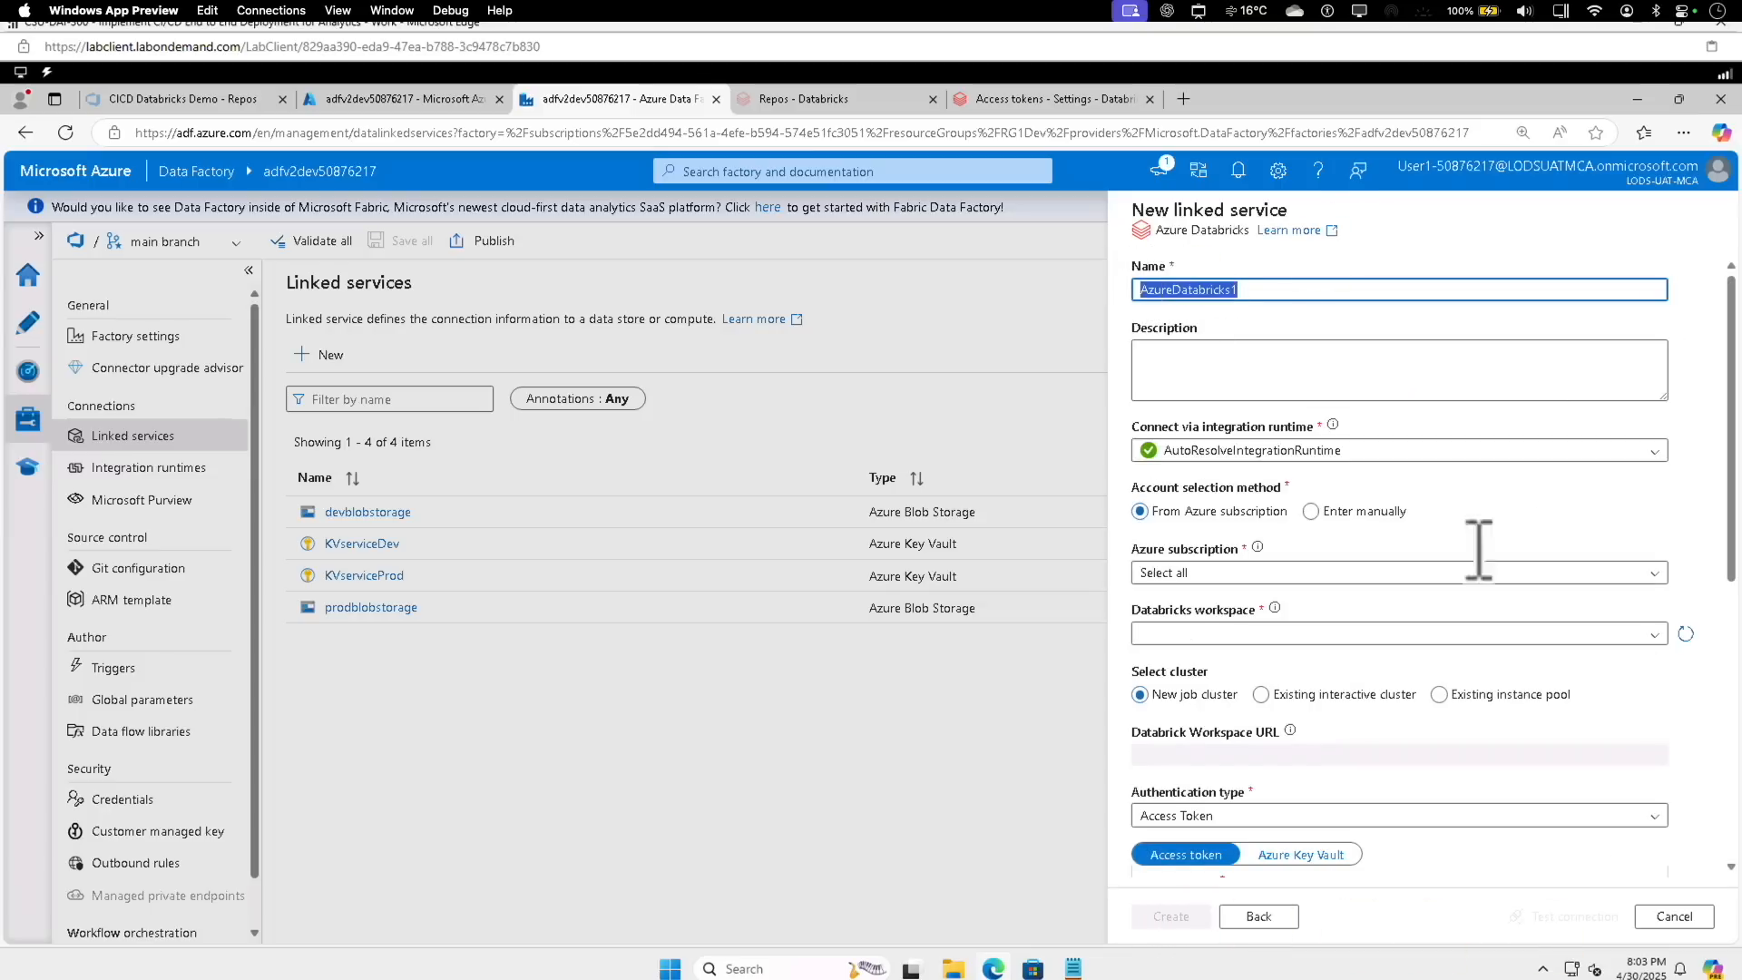
{"action": "type", "text": "DevDatabricksLS"}
{"action": "left_click", "coordinate": [1216, 573]}
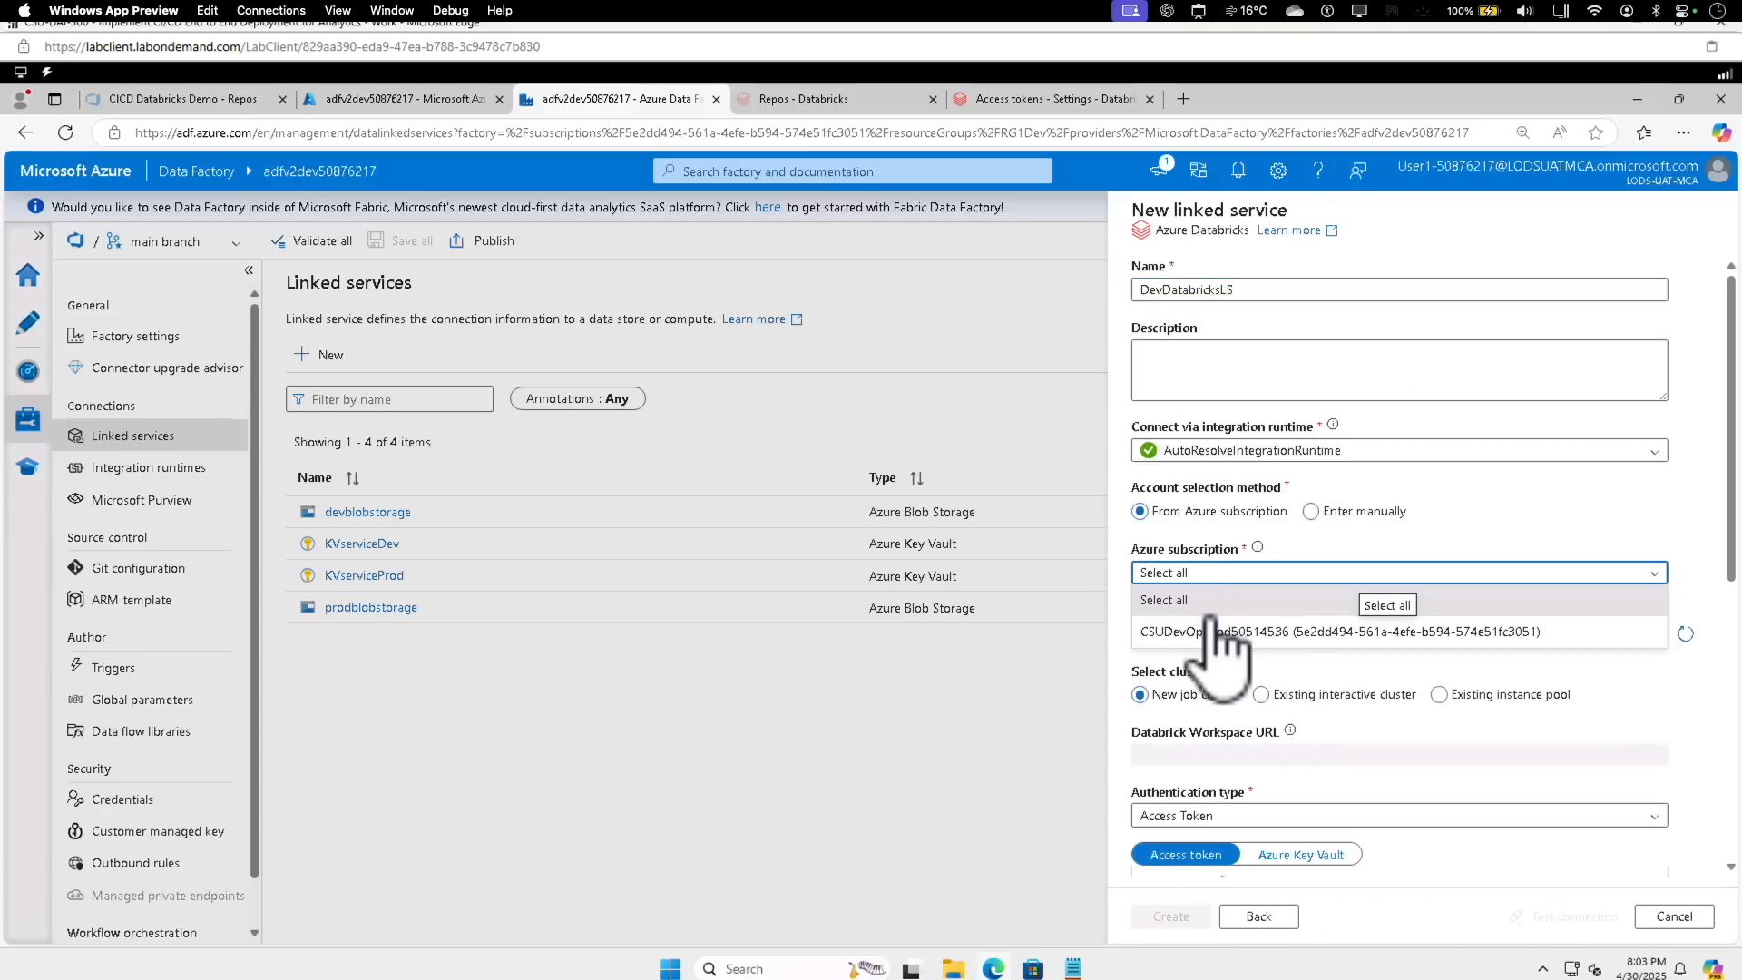
{"action": "left_click", "coordinate": [1213, 632]}
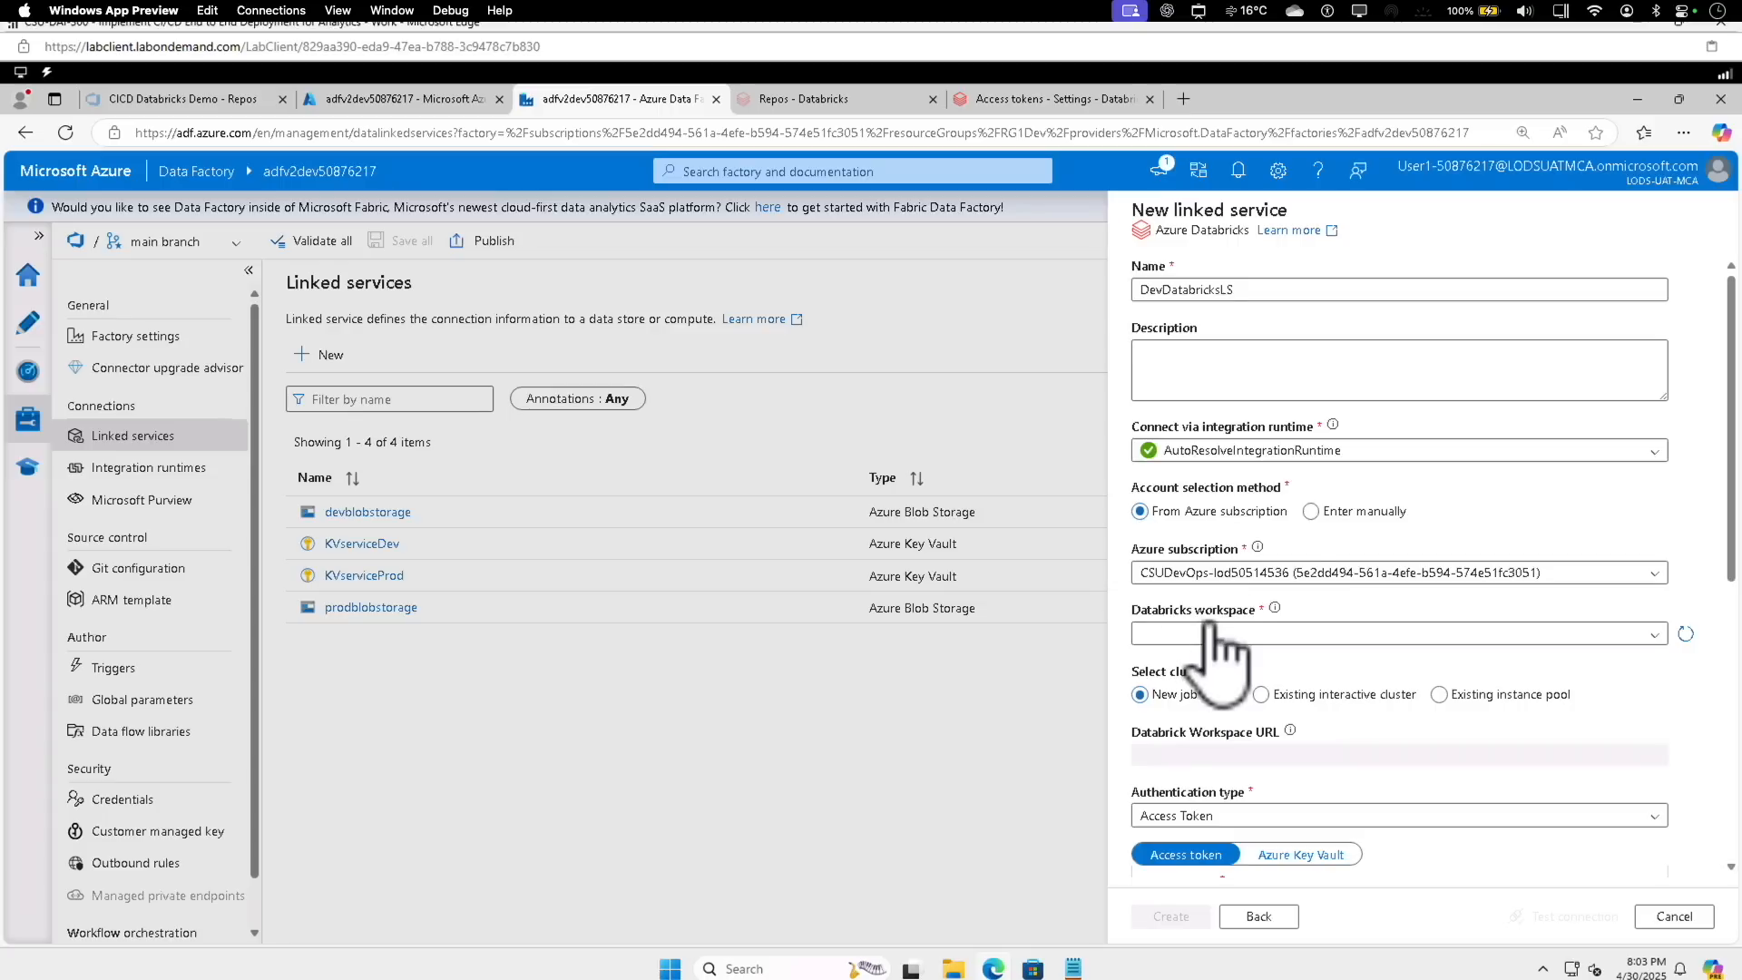
{"action": "left_click", "coordinate": [1212, 635]}
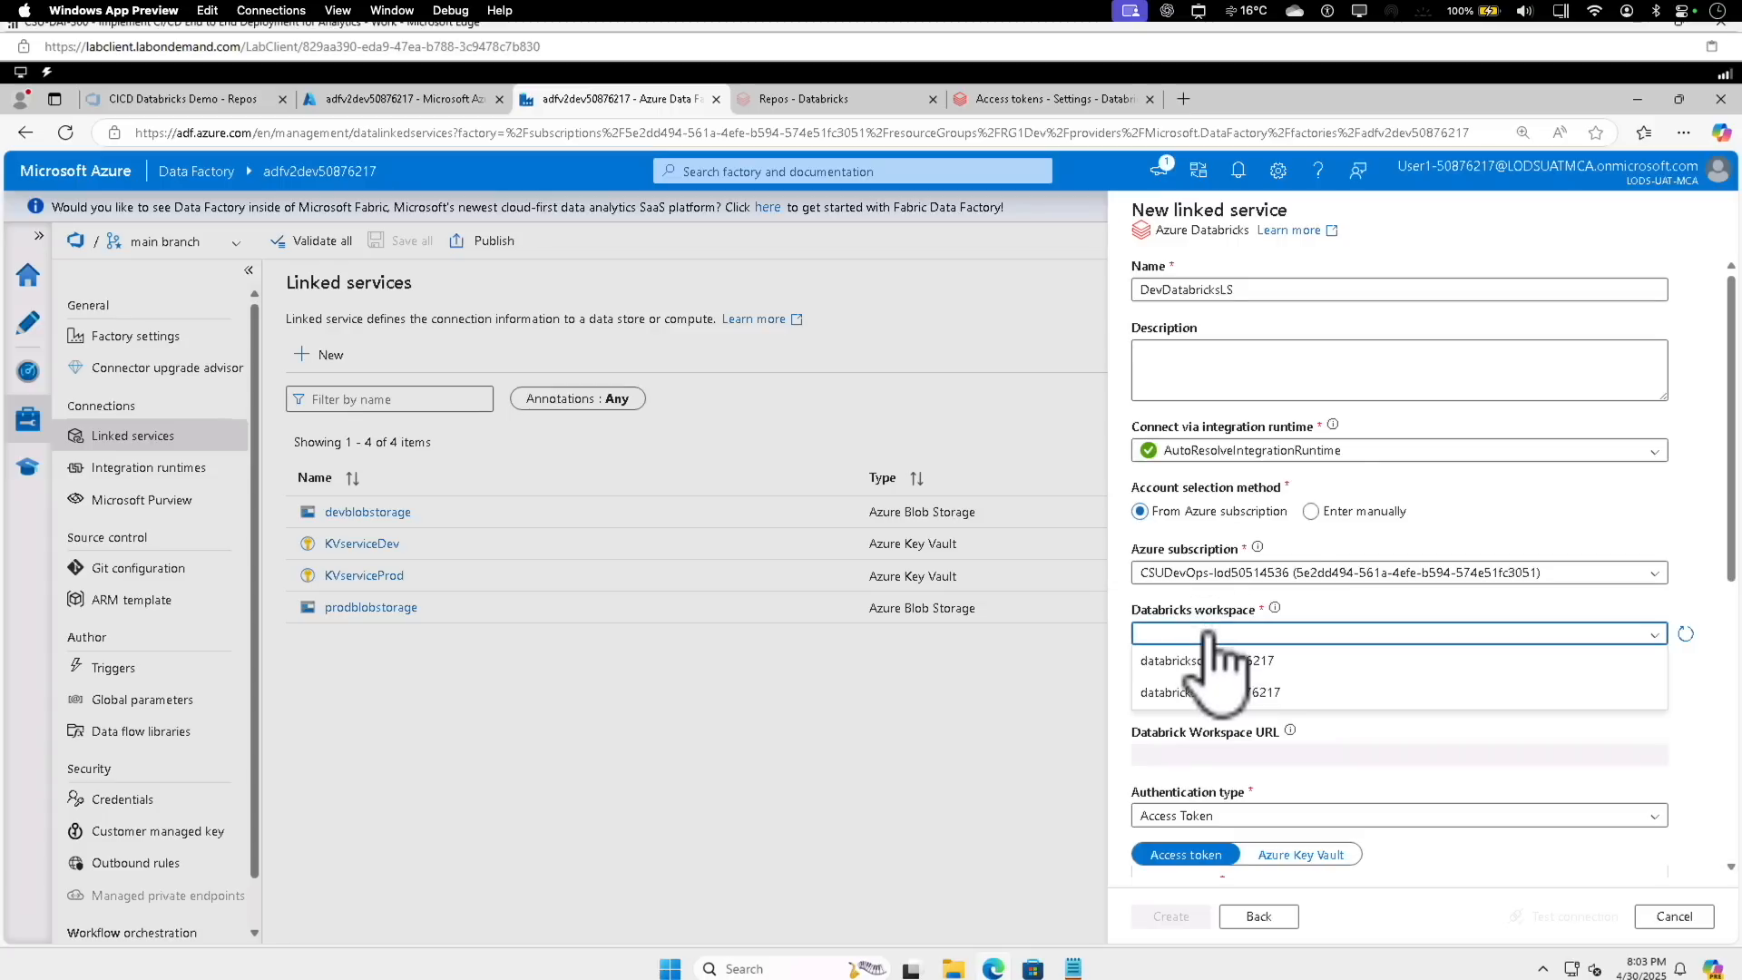
{"action": "left_click", "coordinate": [1271, 662]}
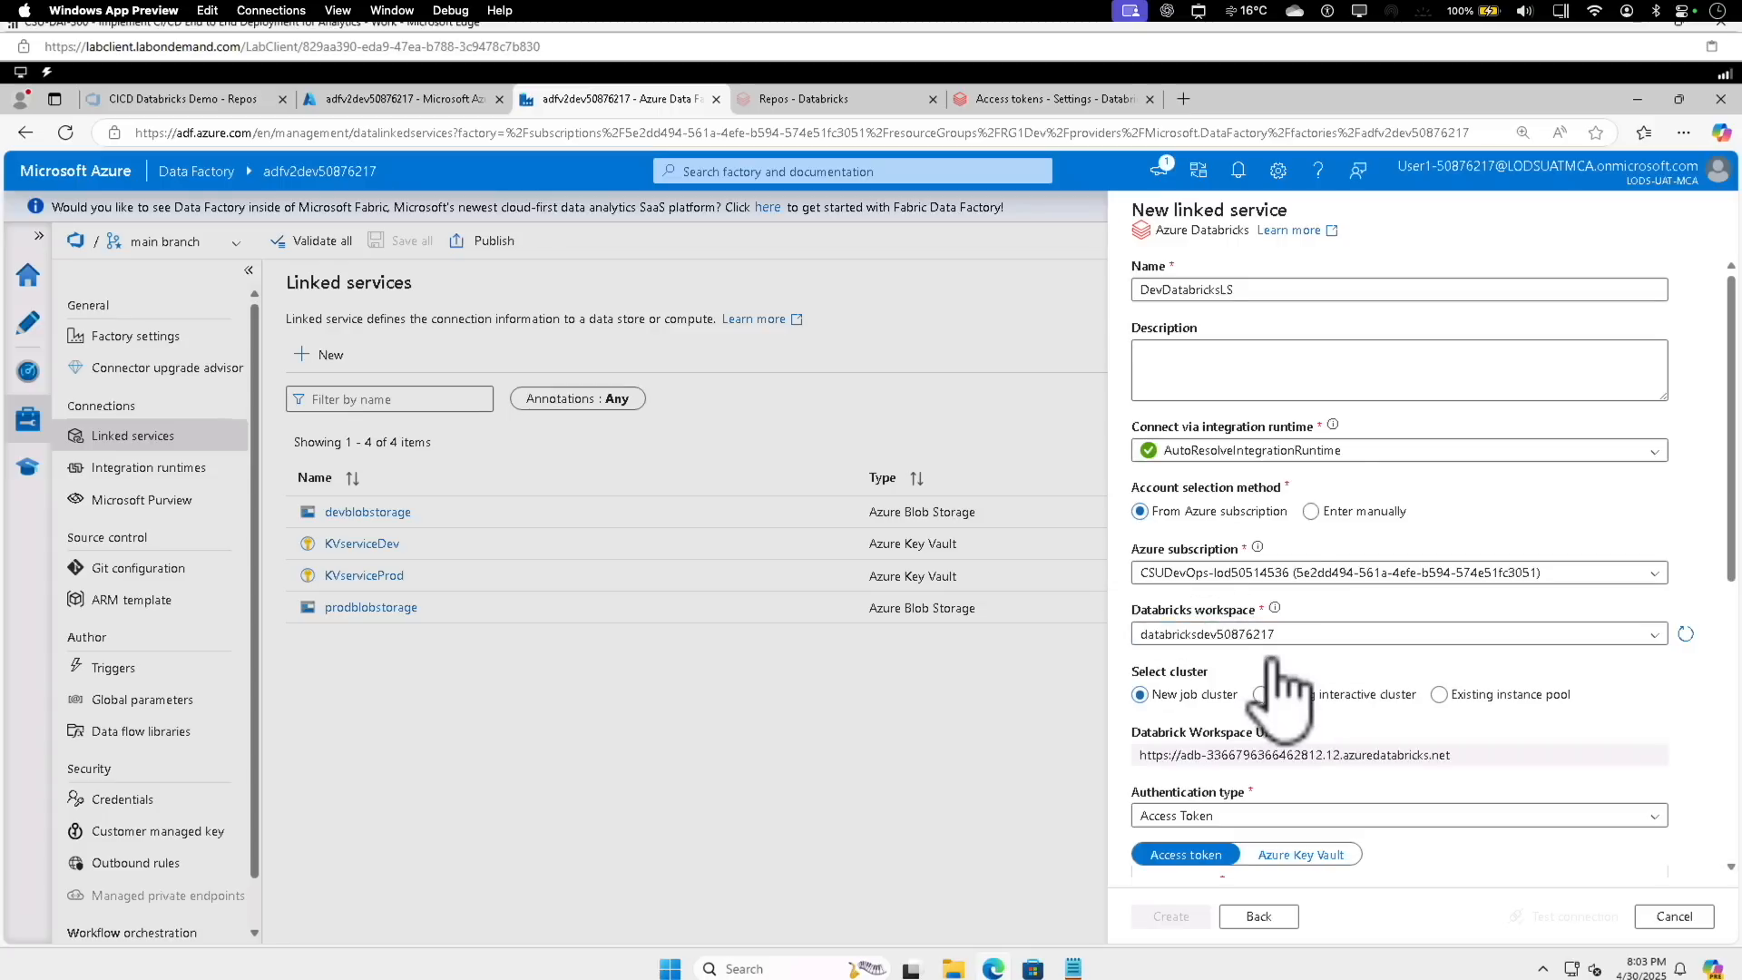
{"action": "scroll", "coordinate": [1488, 744], "scroll_direction": "down", "scroll_amount": 2}
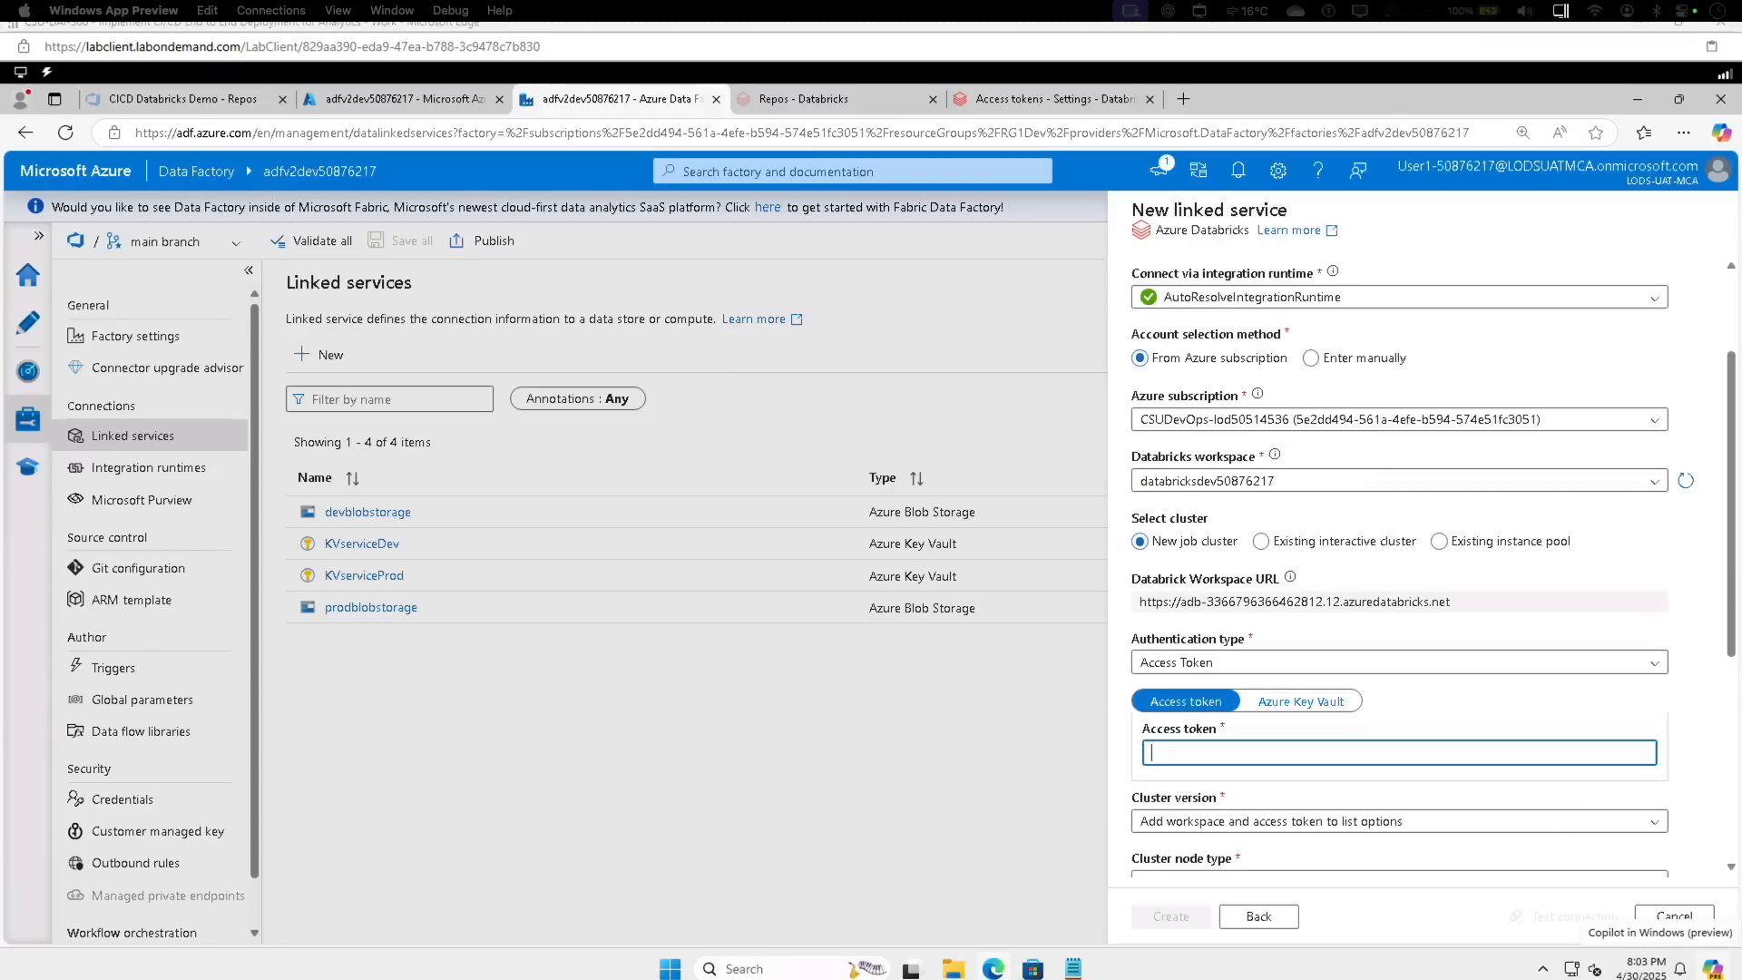
Paste the access token and configure the job cluster with version 10.4 LTS (includes Apache Spark 3.2.1, Scala 2.12) and node type Standard_DS3_v2.
{"action": "key", "text": "ctrl+v"}
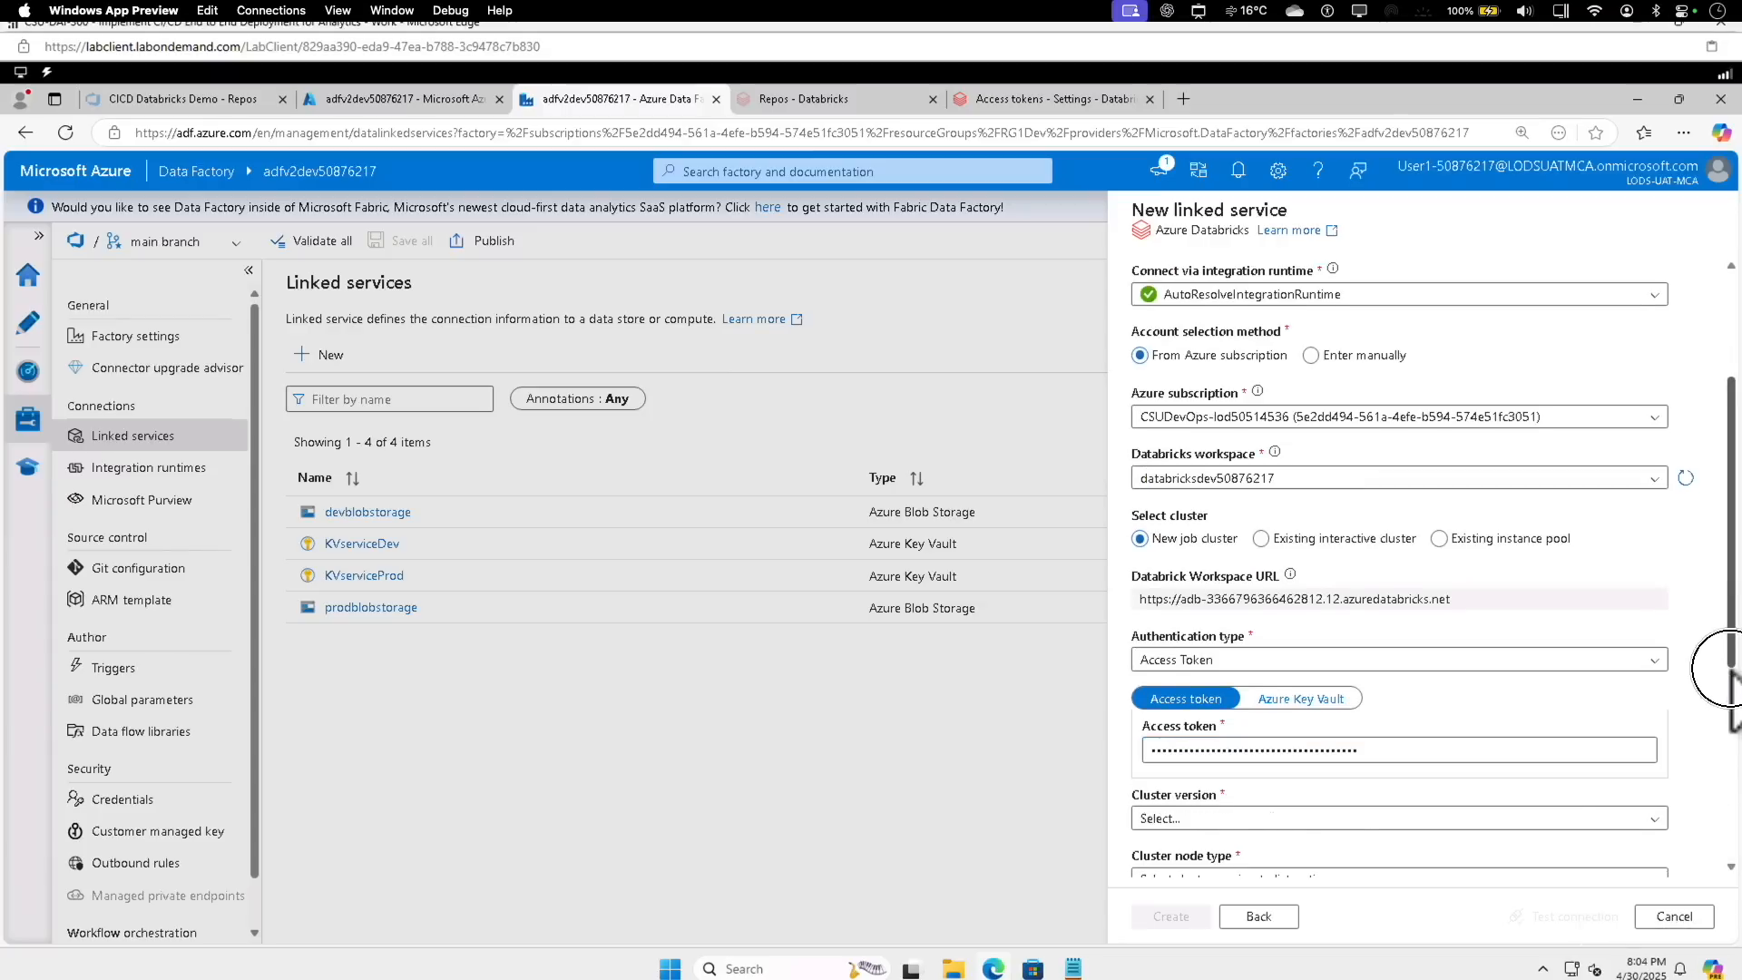
{"action": "left_click", "coordinate": [1243, 818]}
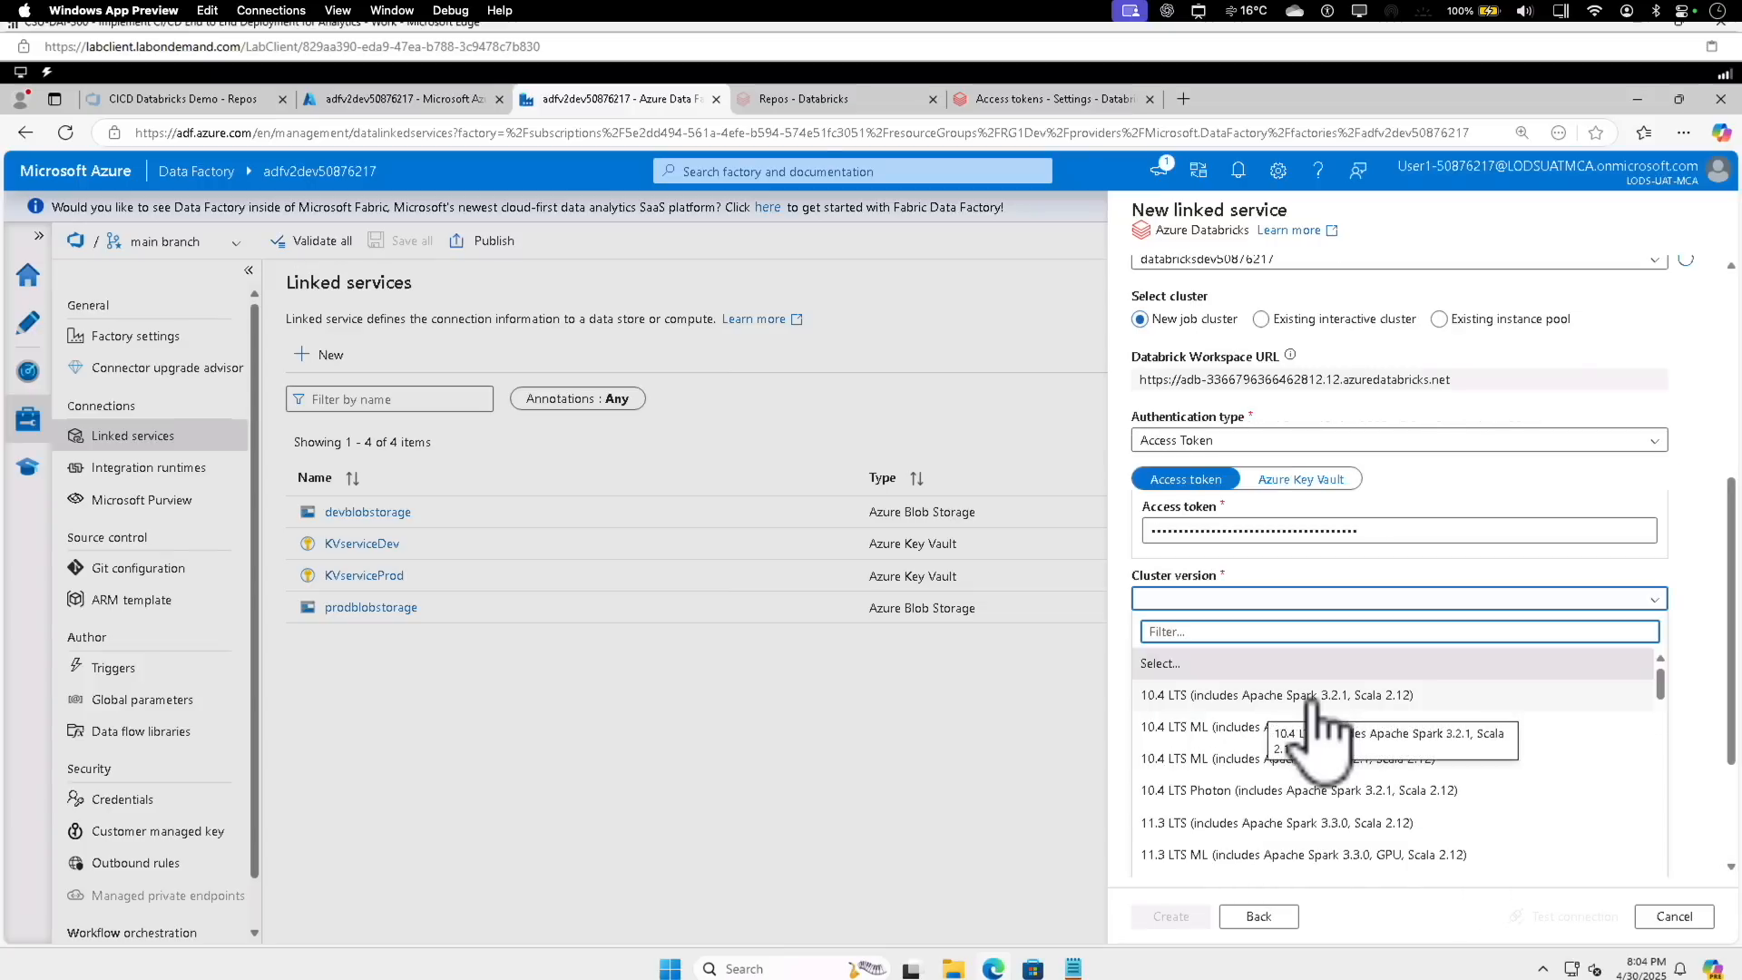
{"action": "left_click", "coordinate": [1311, 696]}
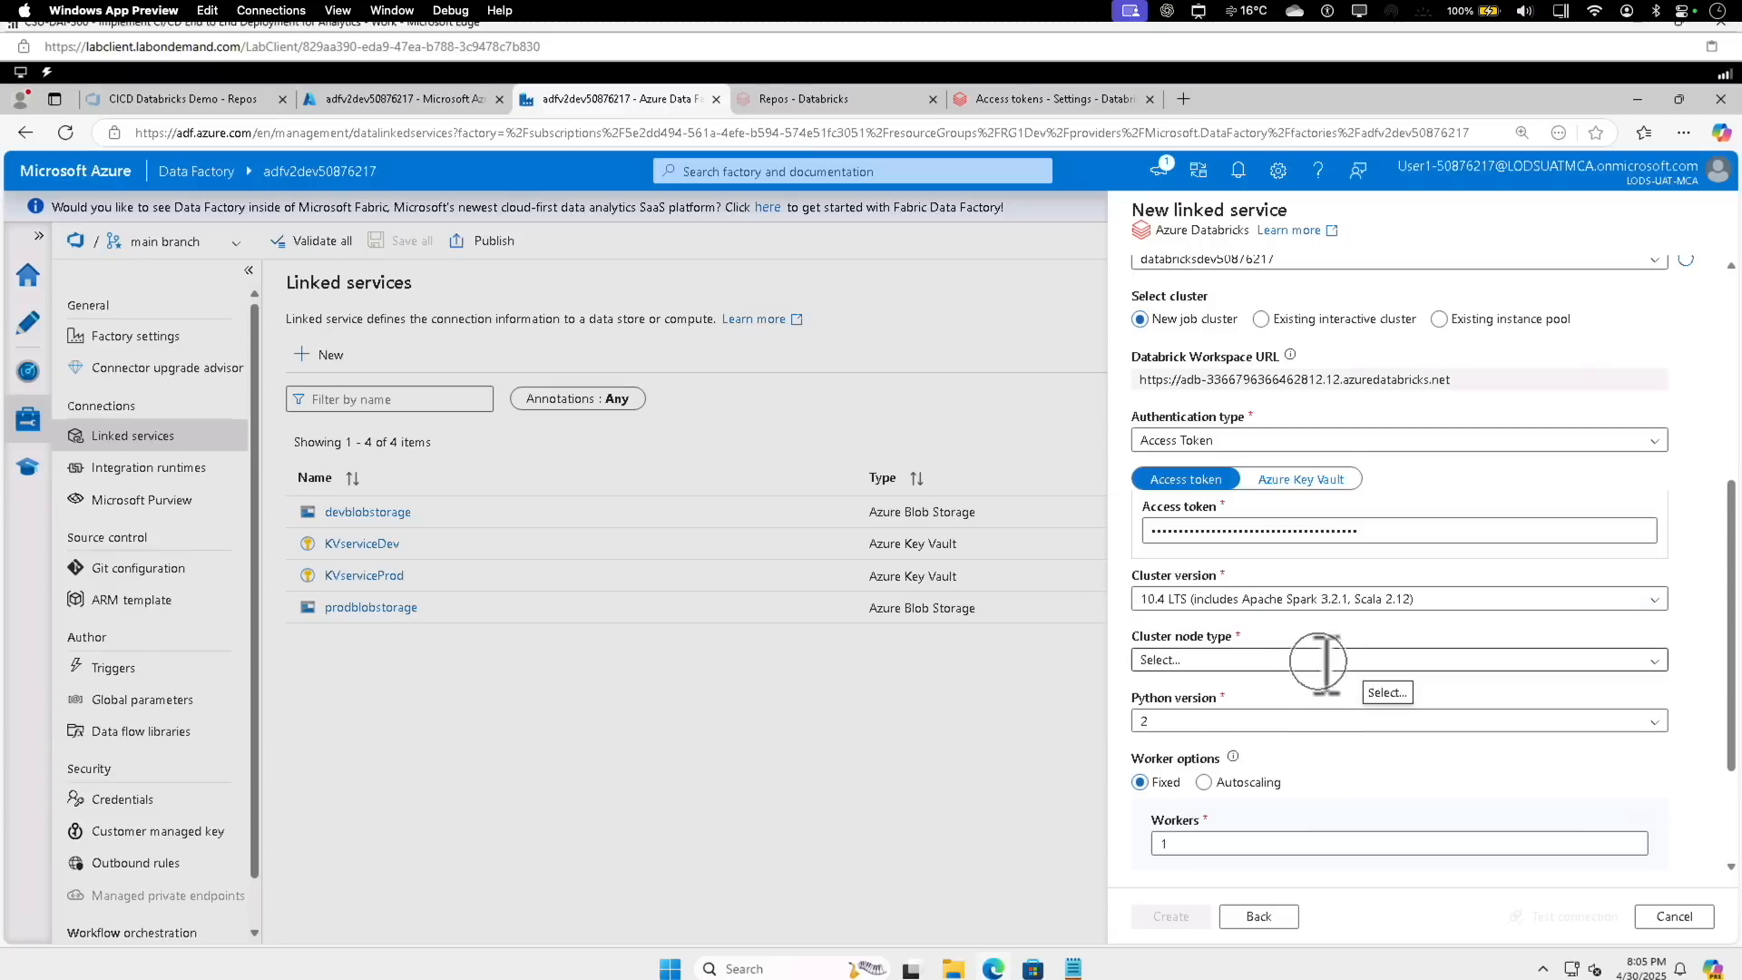
{"action": "left_click", "coordinate": [1326, 661]}
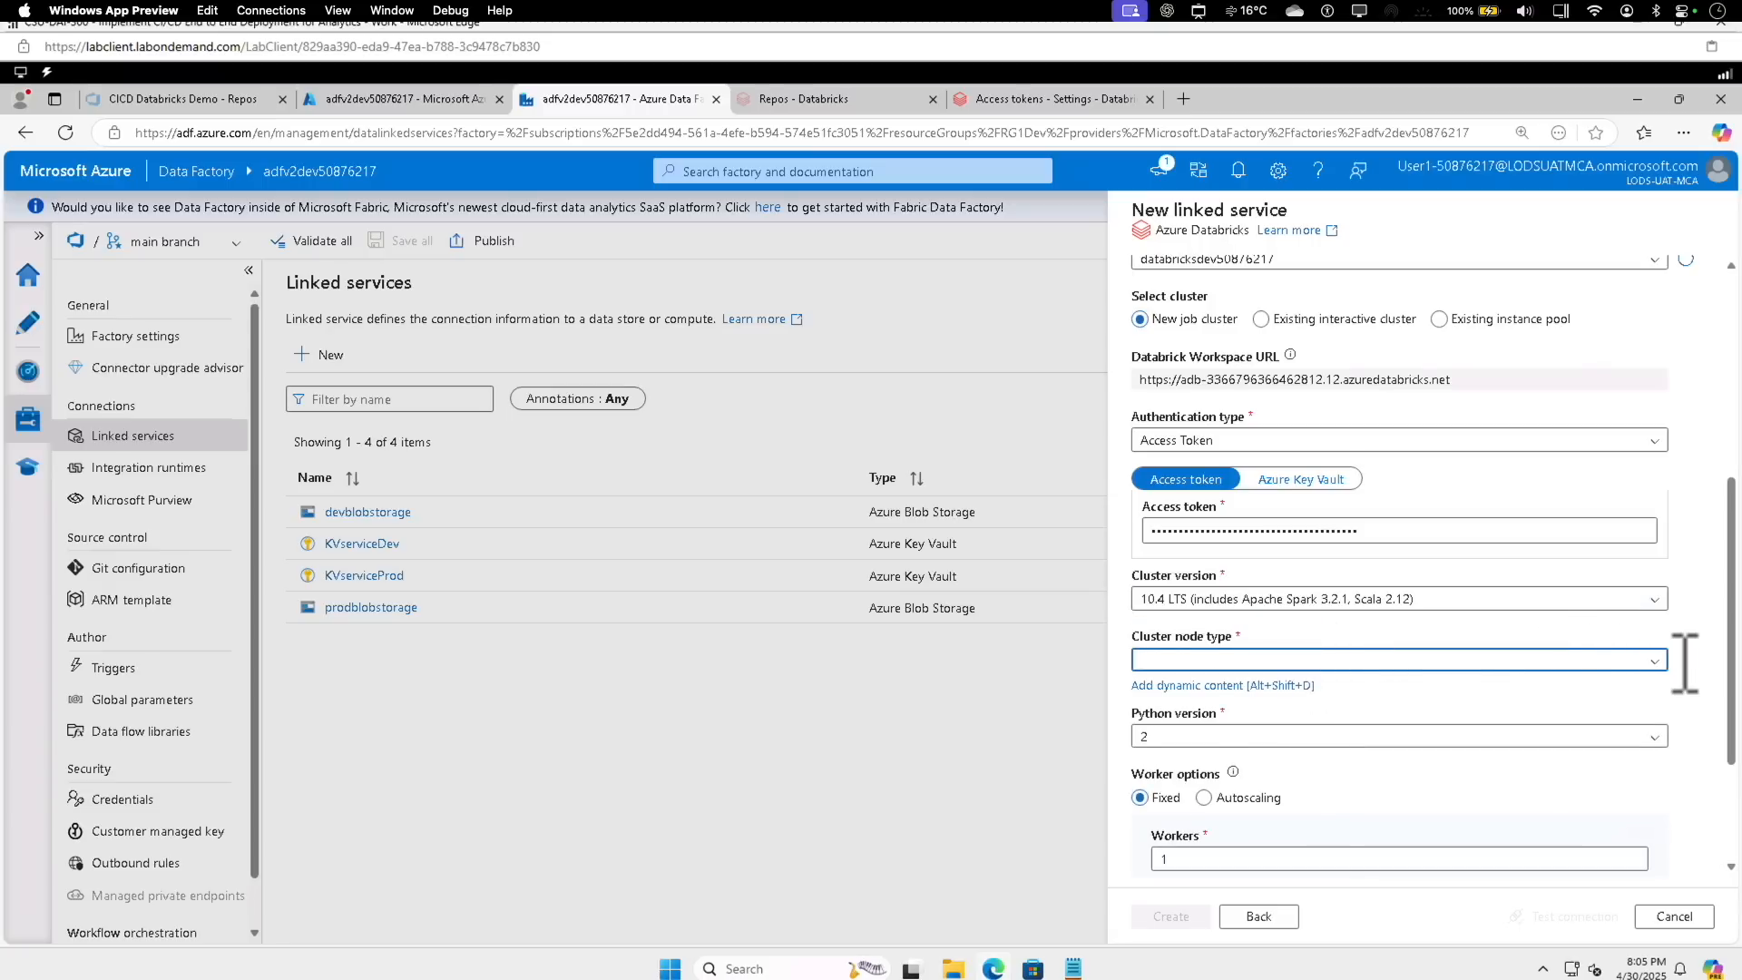
{"action": "left_click", "coordinate": [1655, 663]}
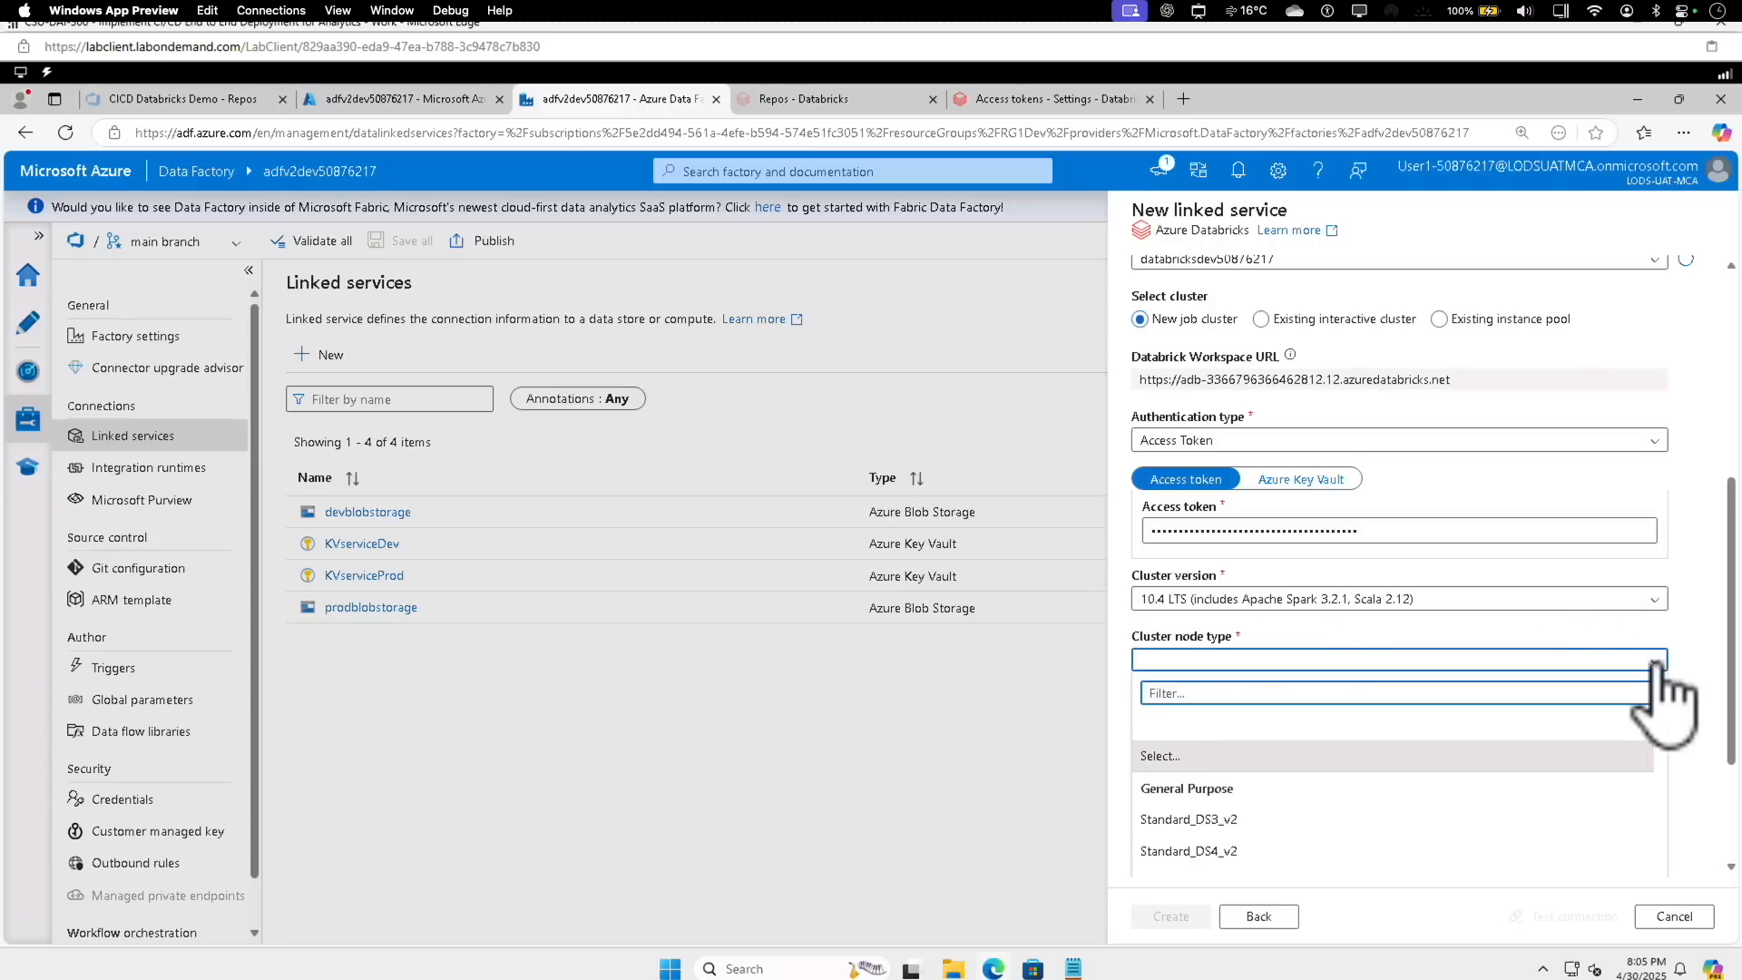
{"action": "left_click", "coordinate": [1266, 821]}
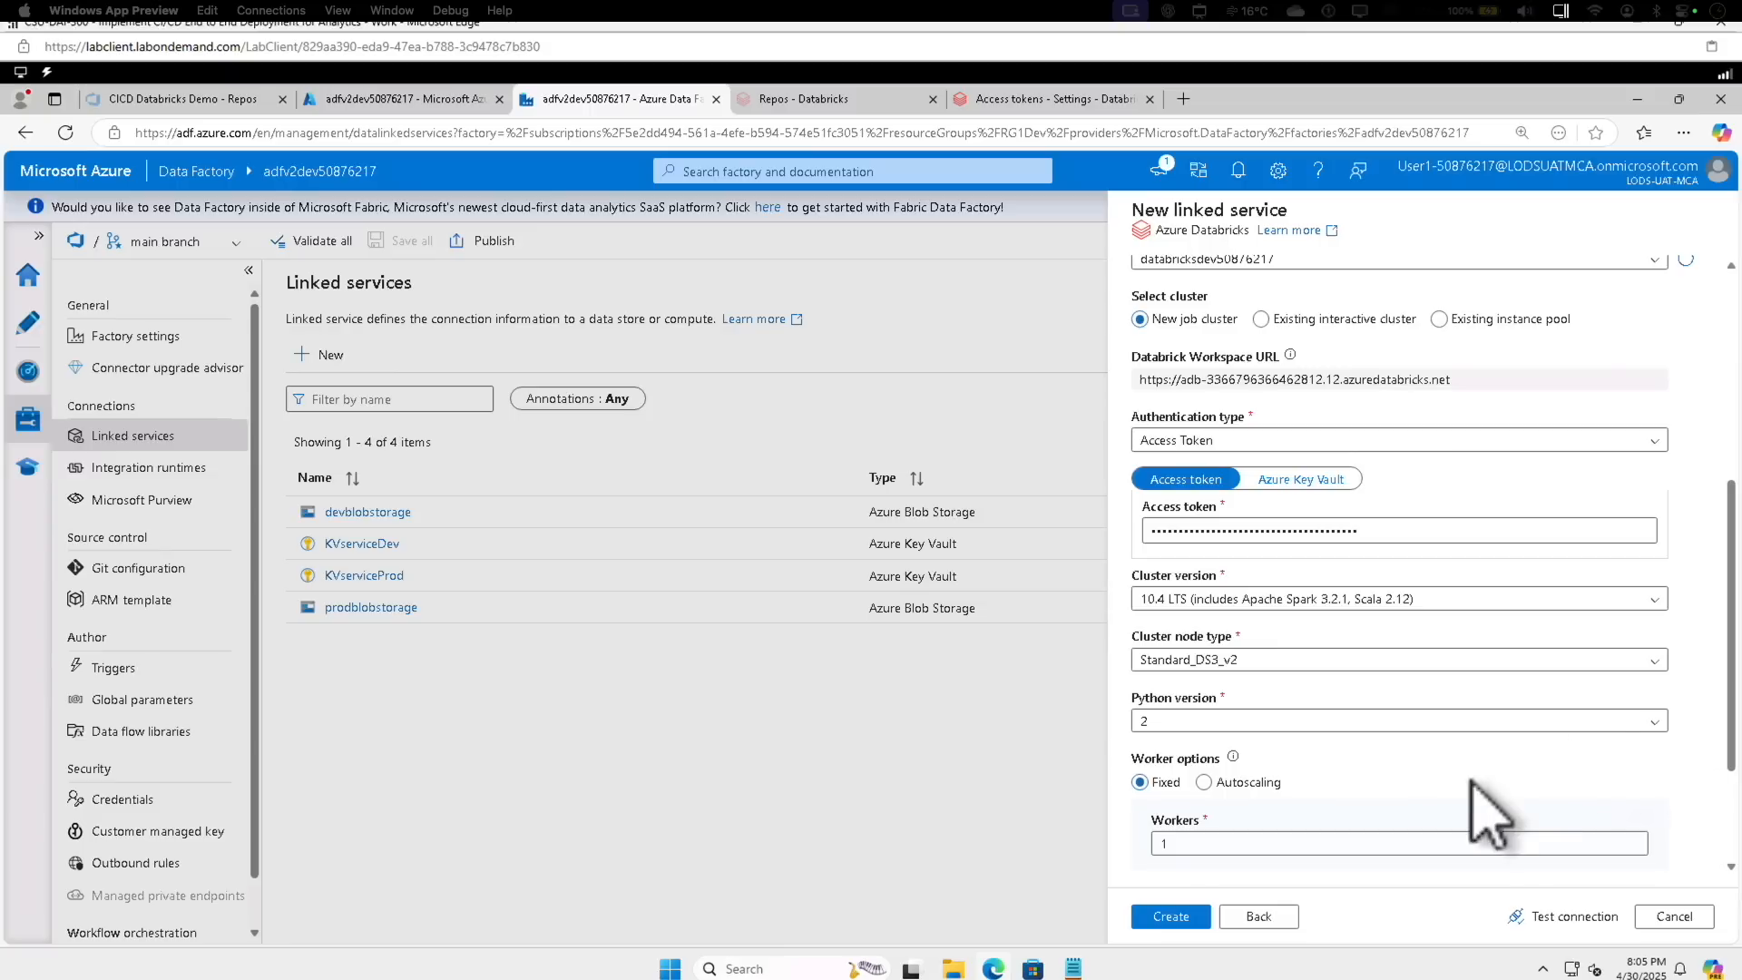
Test the Databricks linked service connection and create the linked service.
{"action": "left_click", "coordinate": [1557, 918]}
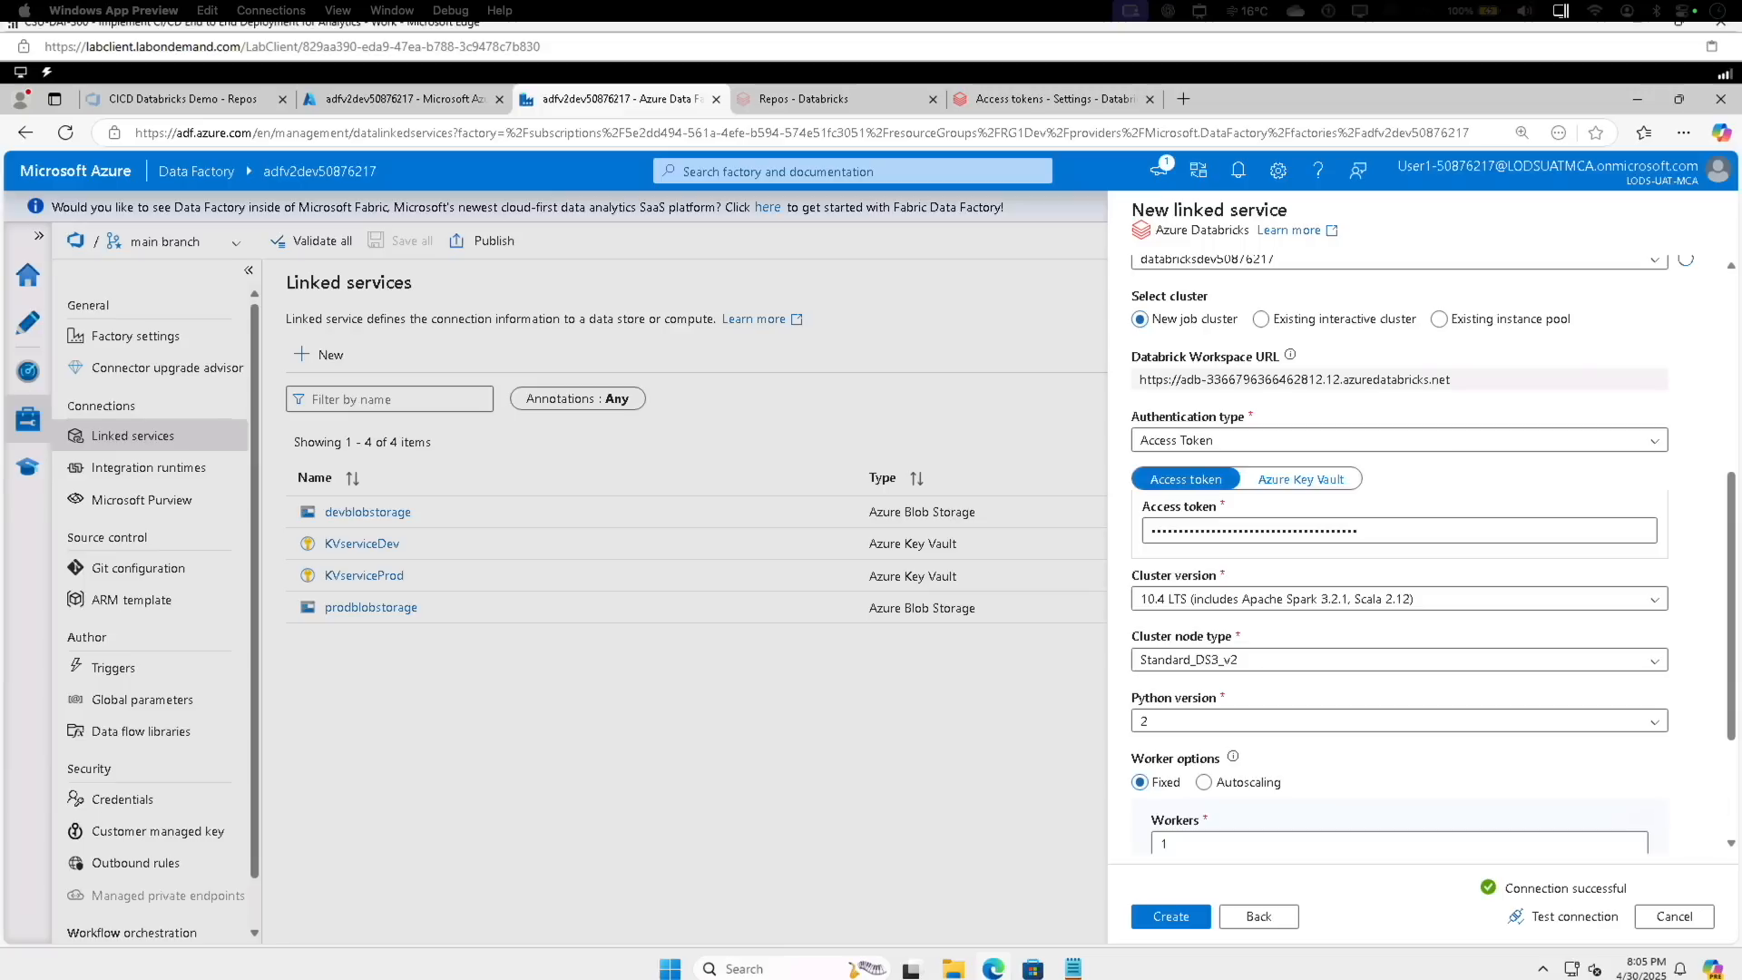
{"action": "left_click", "coordinate": [1170, 916]}
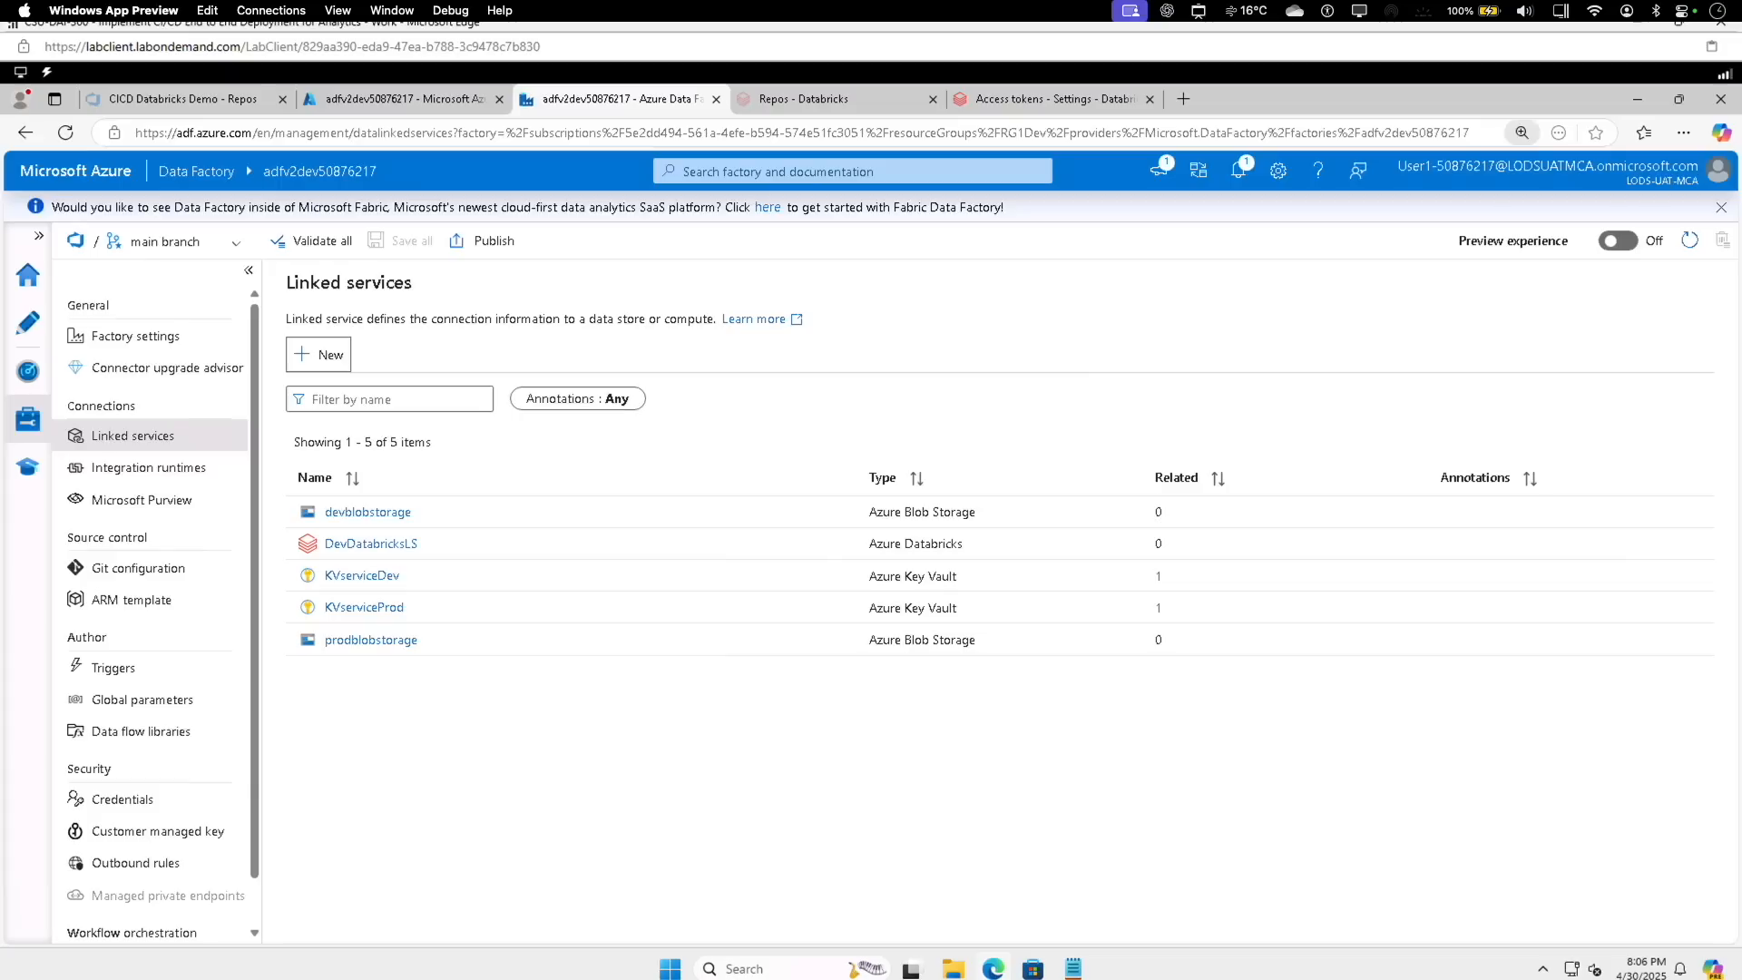
Create a new pipeline in the data factory and add a Databricks Notebook activity to its canvas.
{"action": "left_click", "coordinate": [28, 328]}
{"action": "left_click", "coordinate": [322, 318]}
{"action": "mouse_move", "coordinate": [331, 338]}
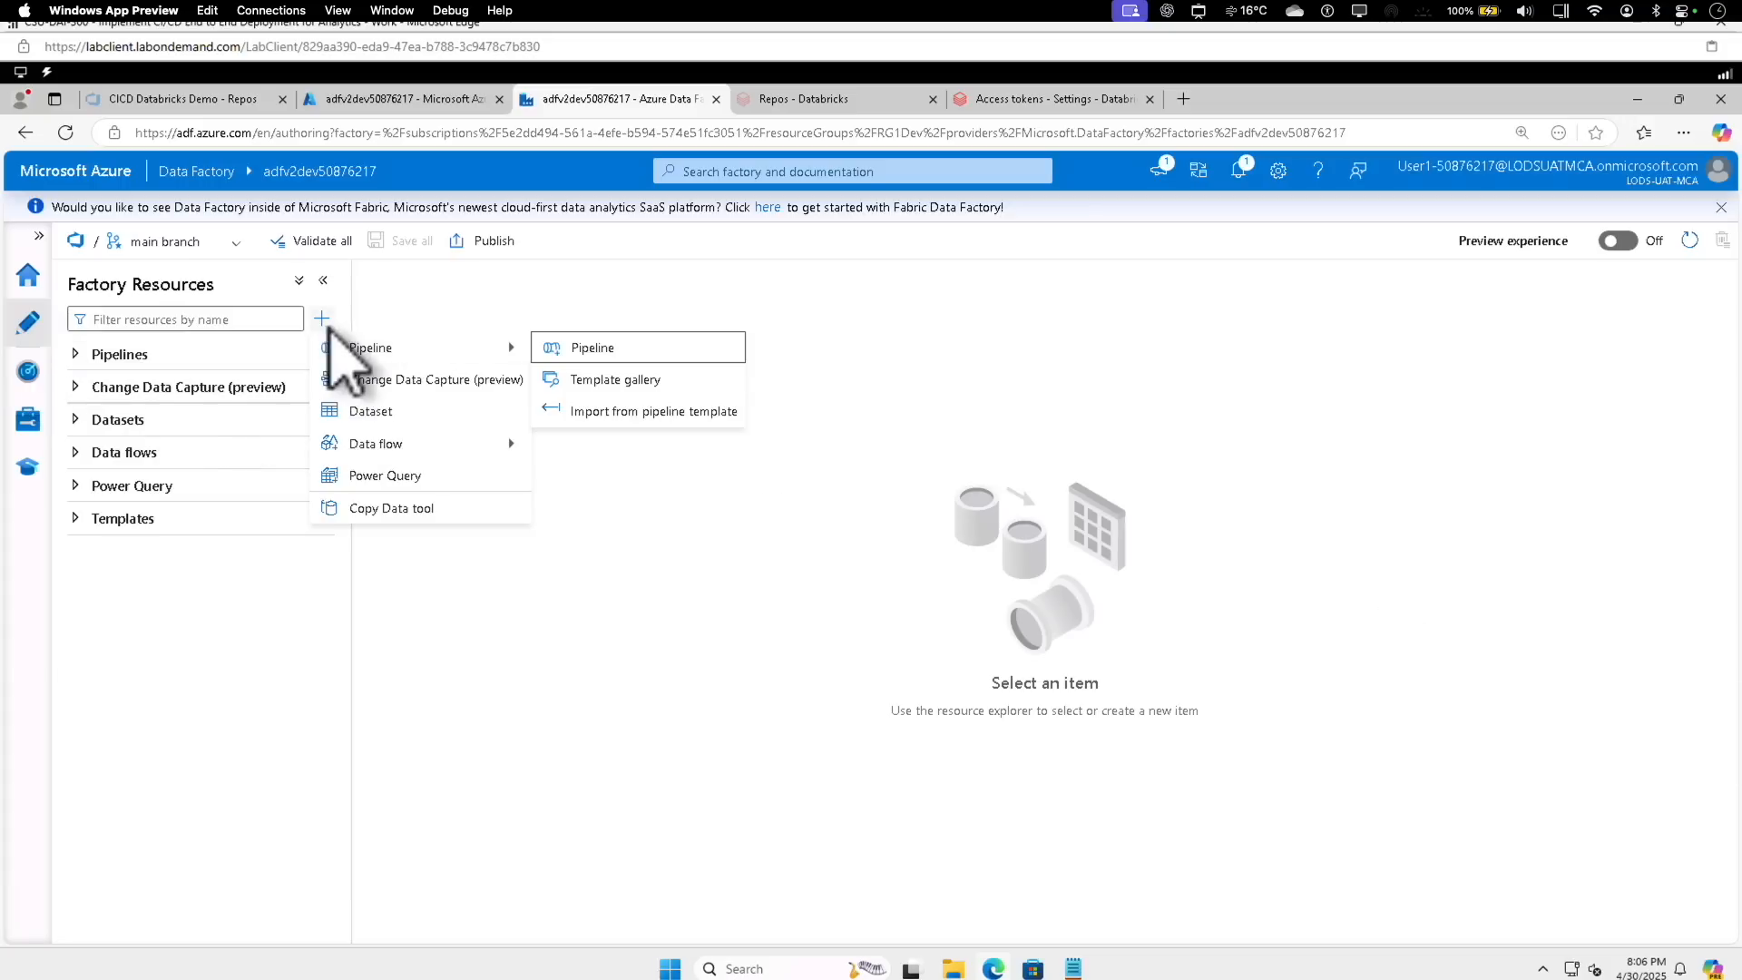
{"action": "left_click", "coordinate": [599, 349]}
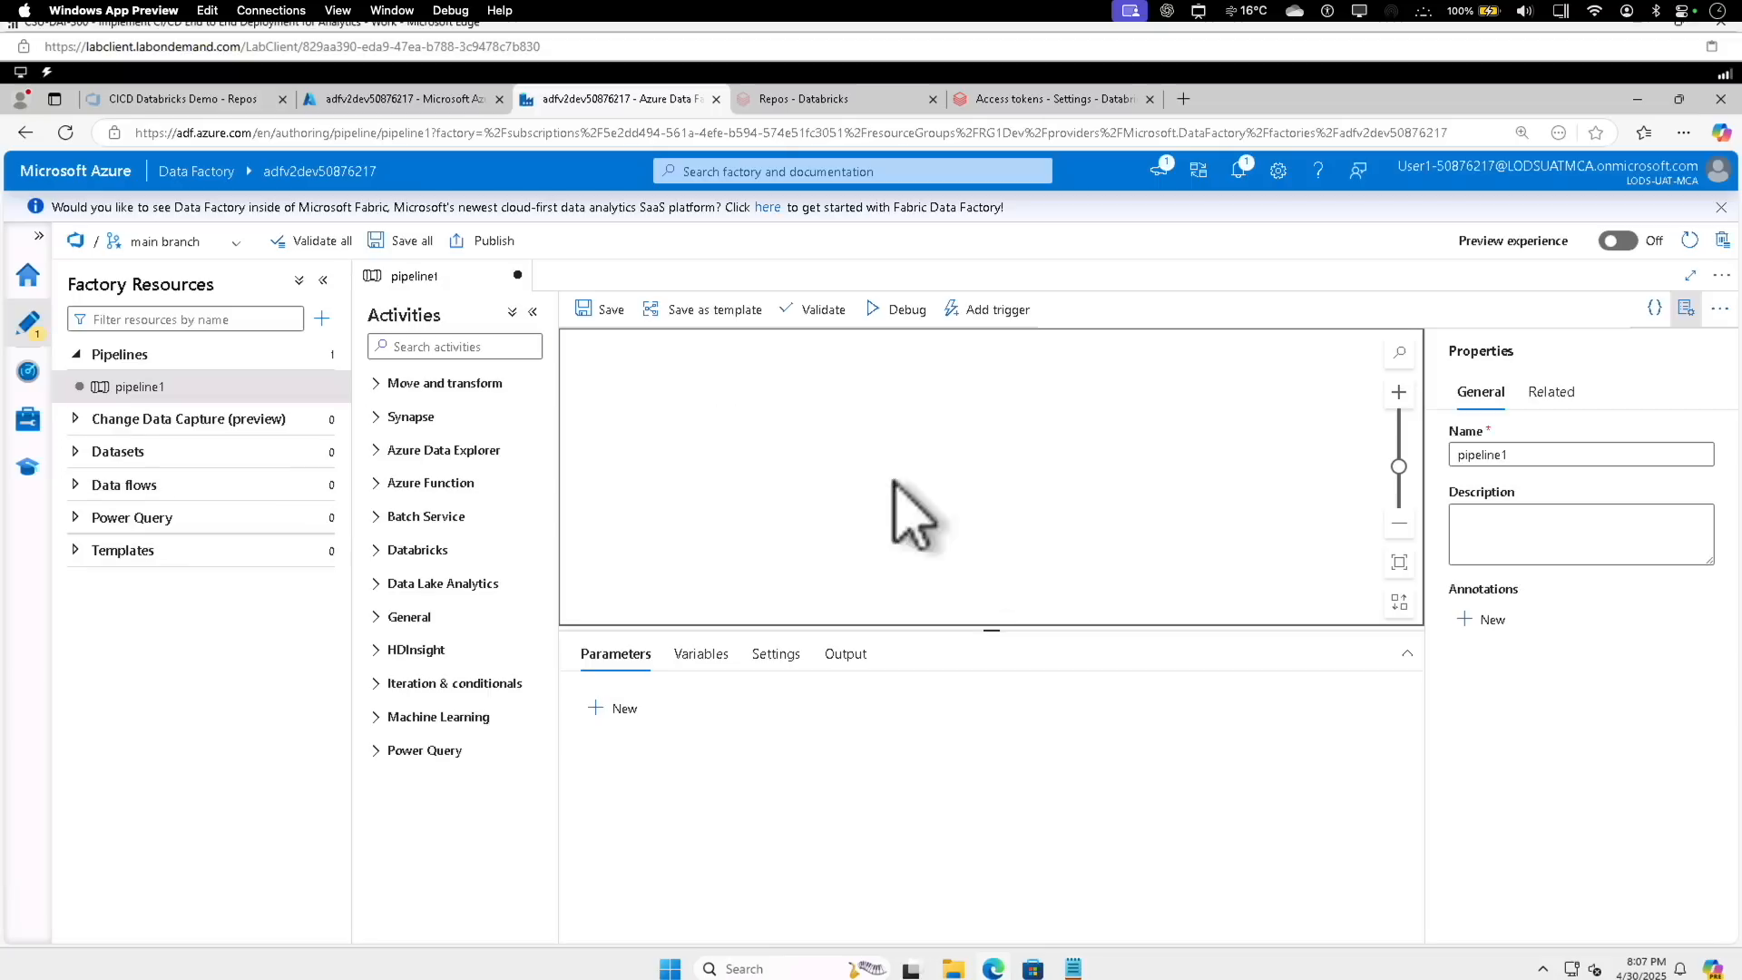
{"action": "left_click", "coordinate": [381, 550]}
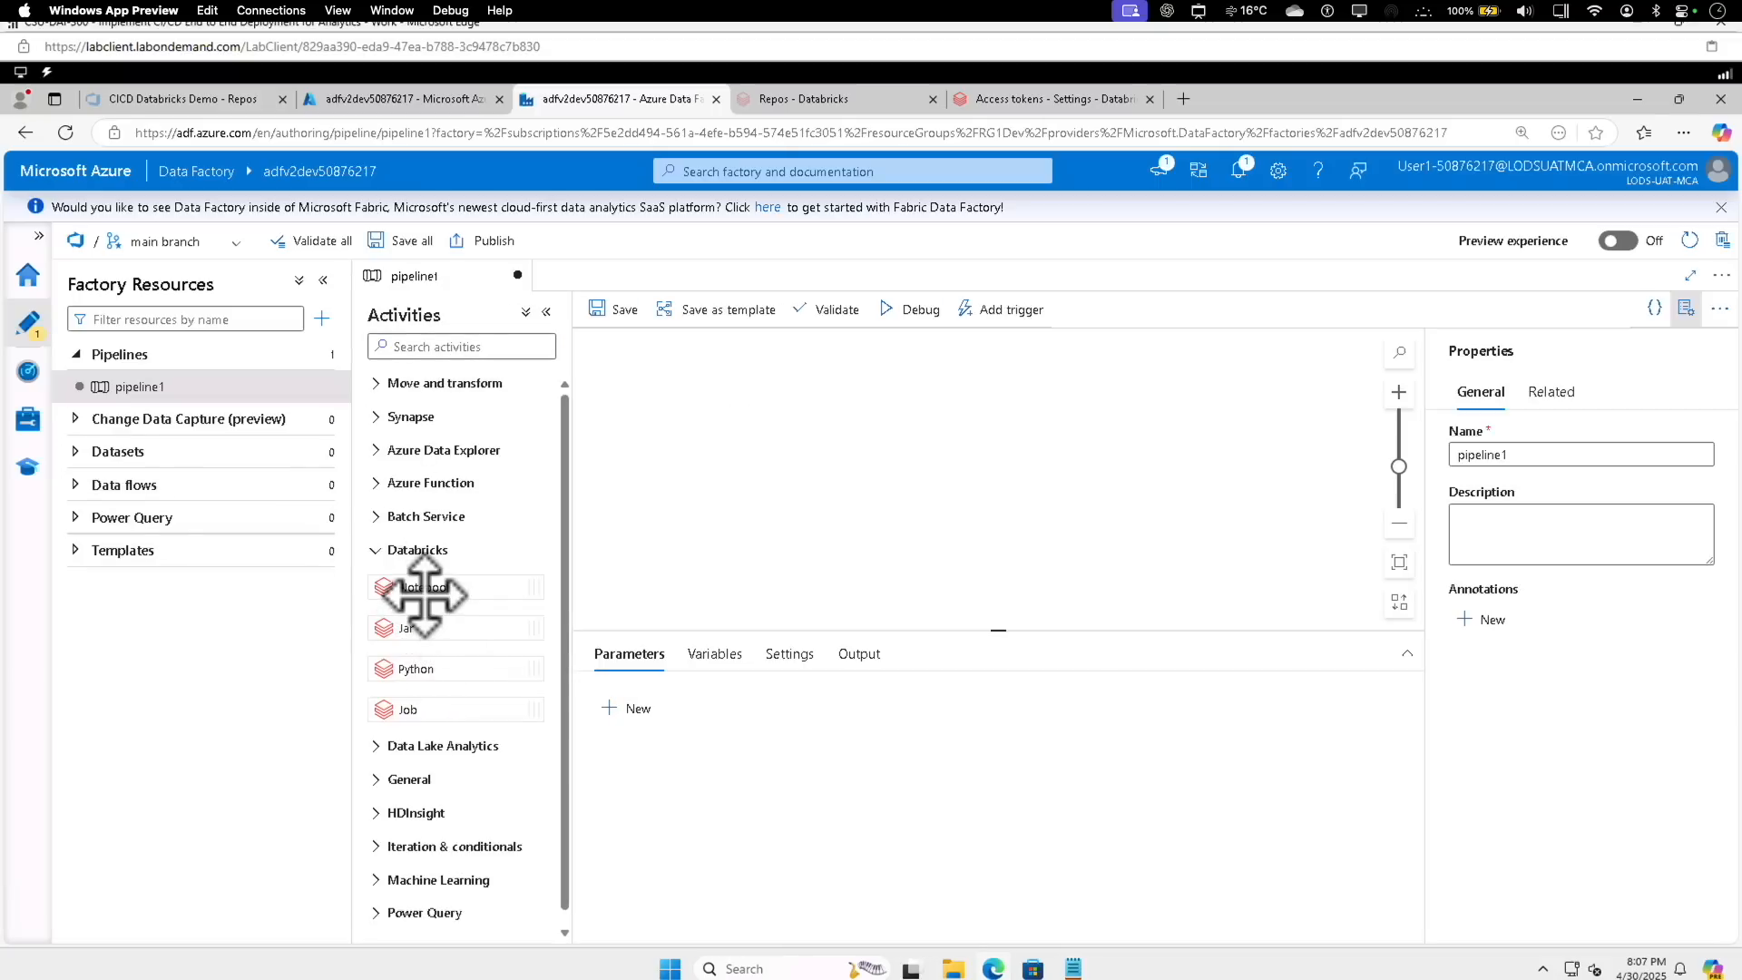
{"action": "left_click_drag", "start_coordinate": [425, 591], "coordinate": [849, 508]}
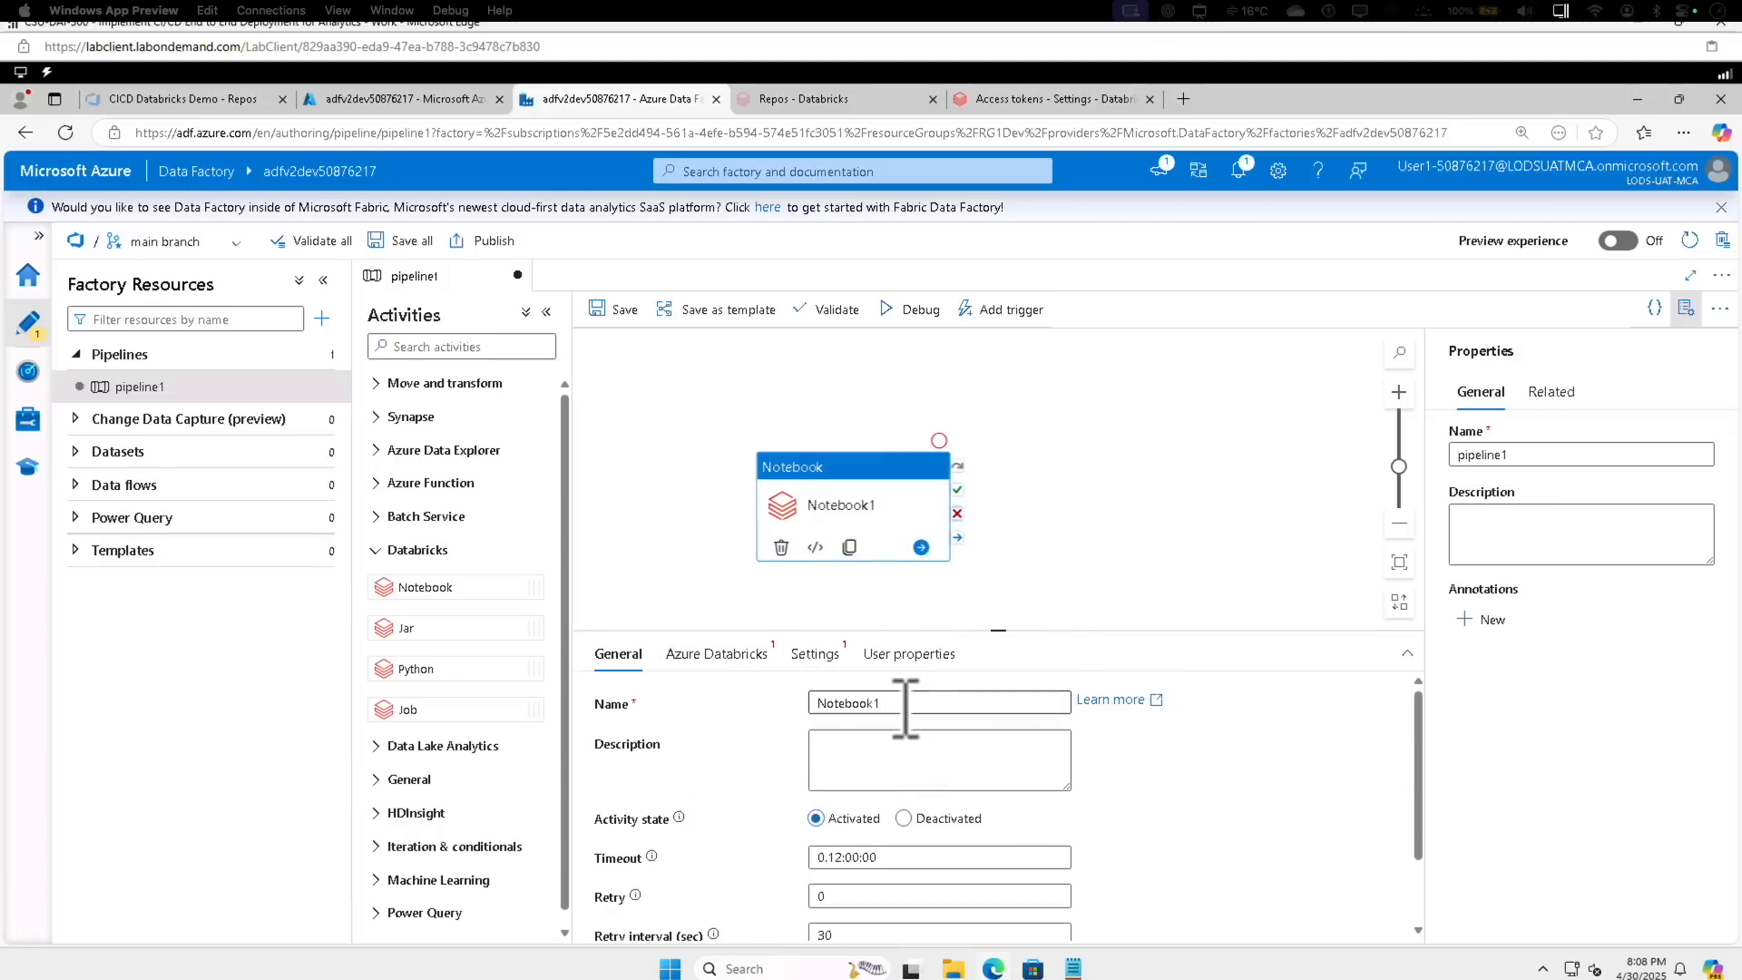
Assign the DevDatabricksLS linked service to the notebook activity and test its connection.
{"action": "left_click", "coordinate": [726, 654]}
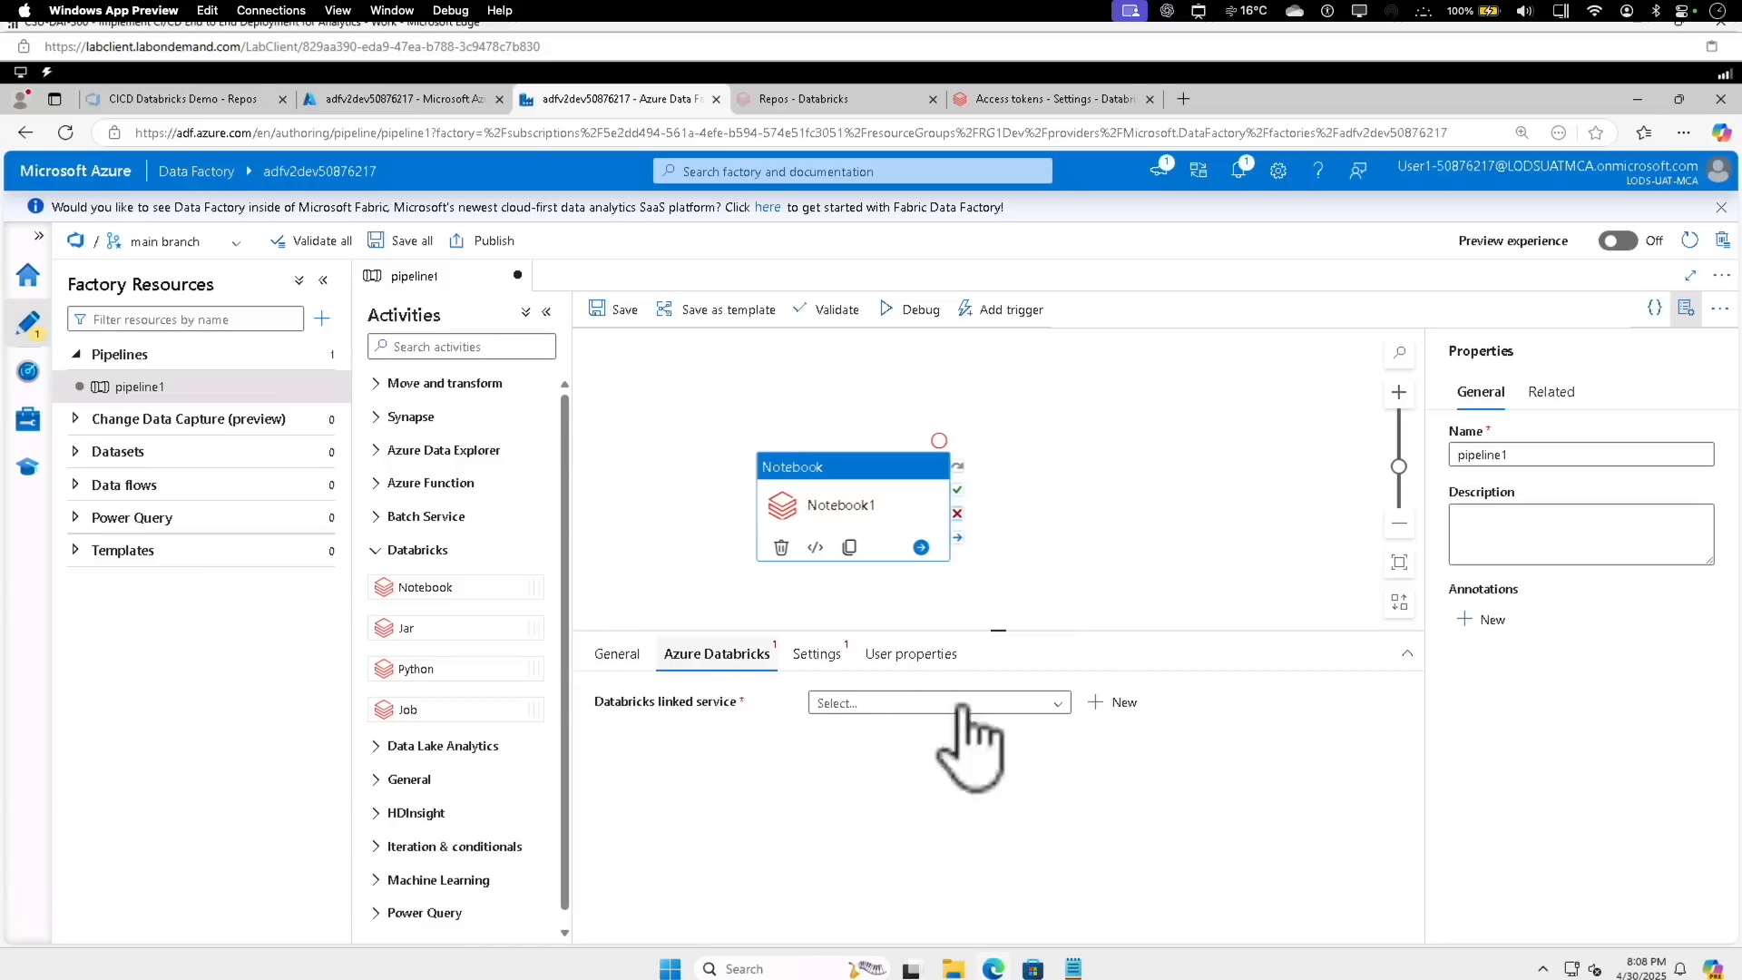
{"action": "left_click", "coordinate": [887, 706]}
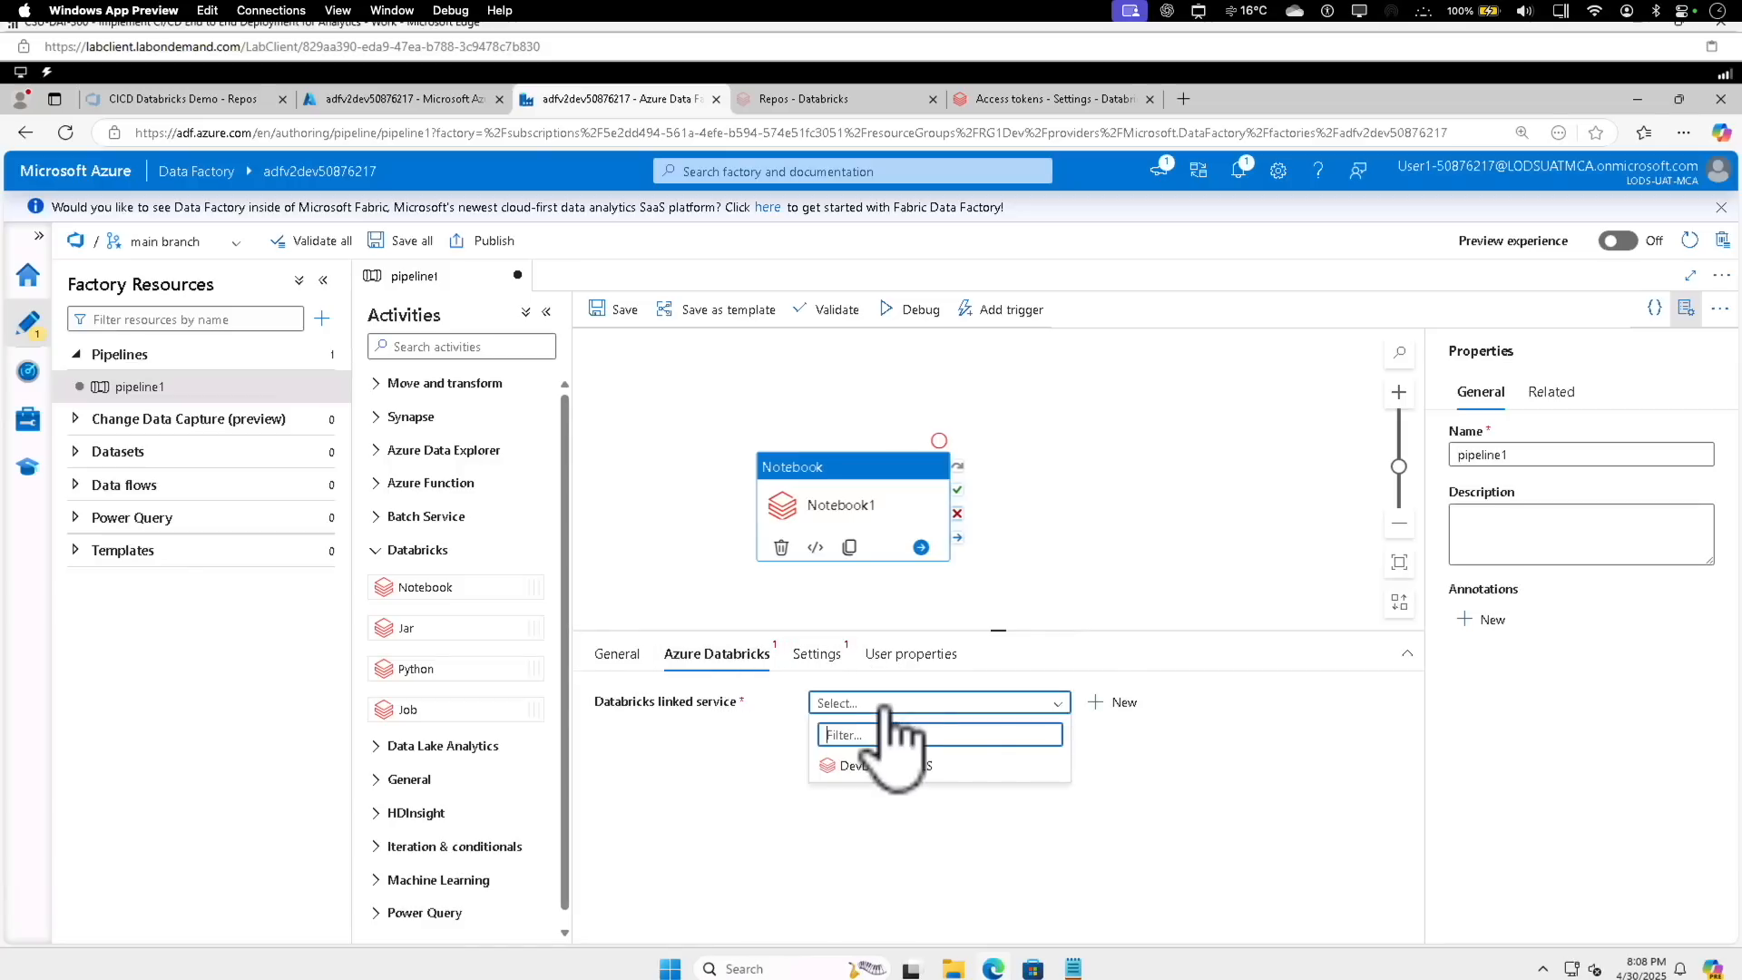
{"action": "left_click", "coordinate": [894, 768]}
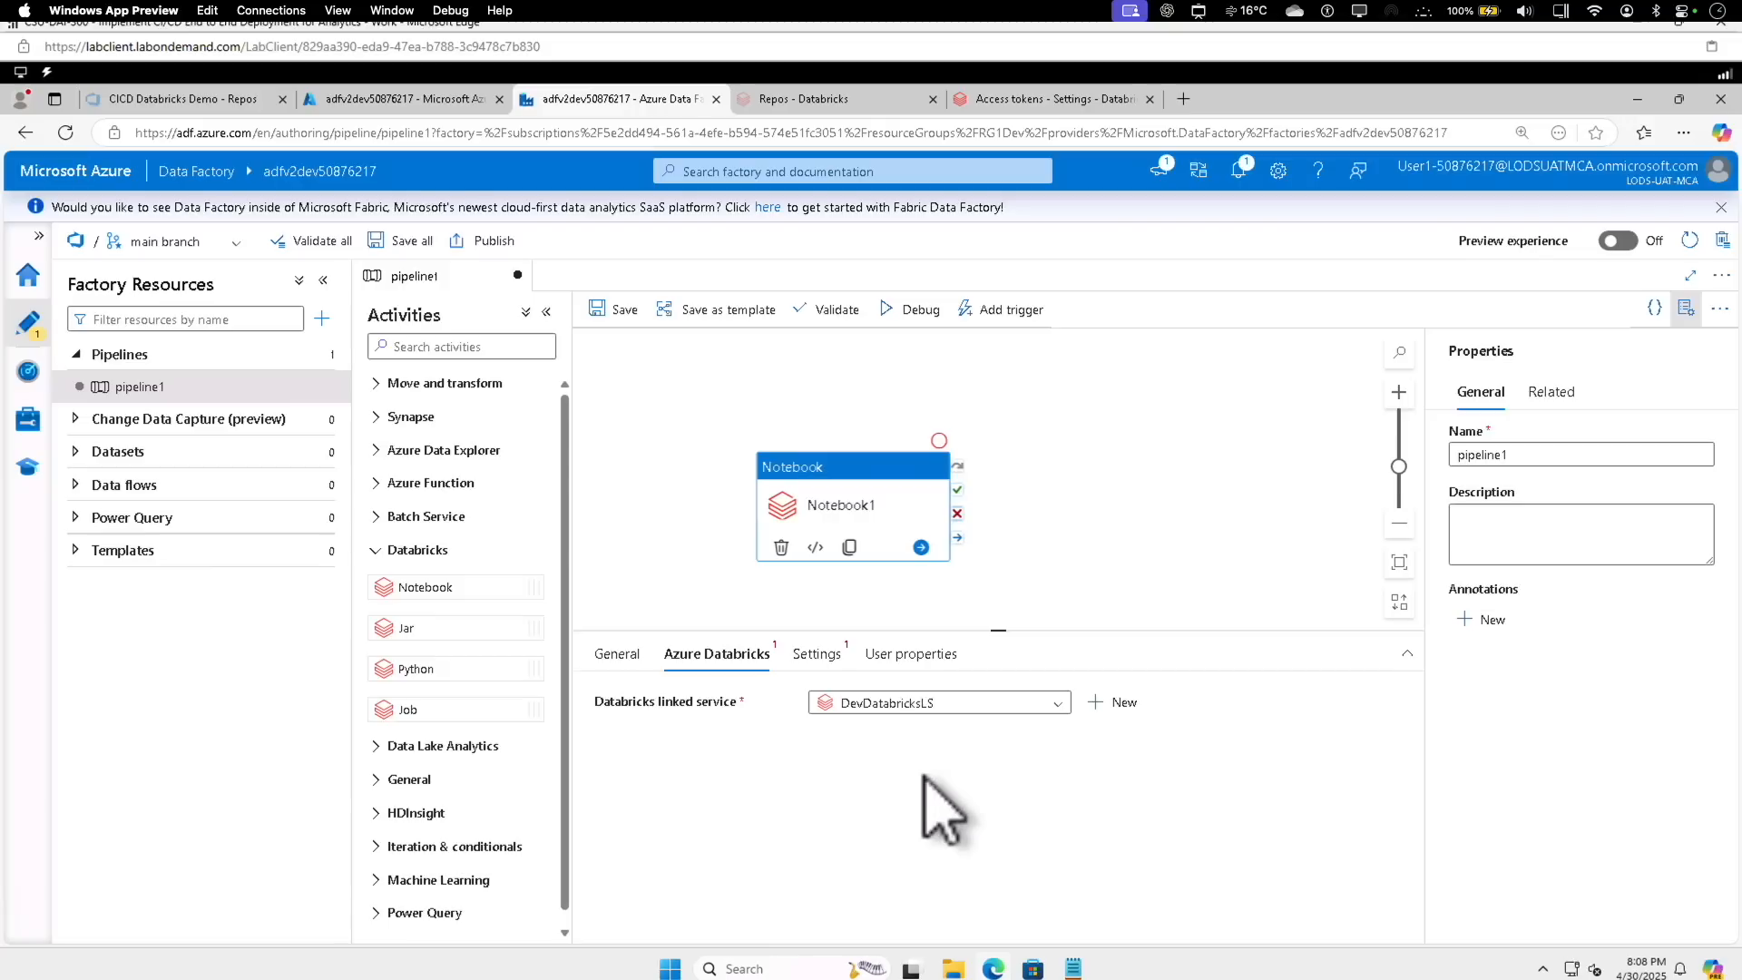
{"action": "left_click", "coordinate": [1161, 706]}
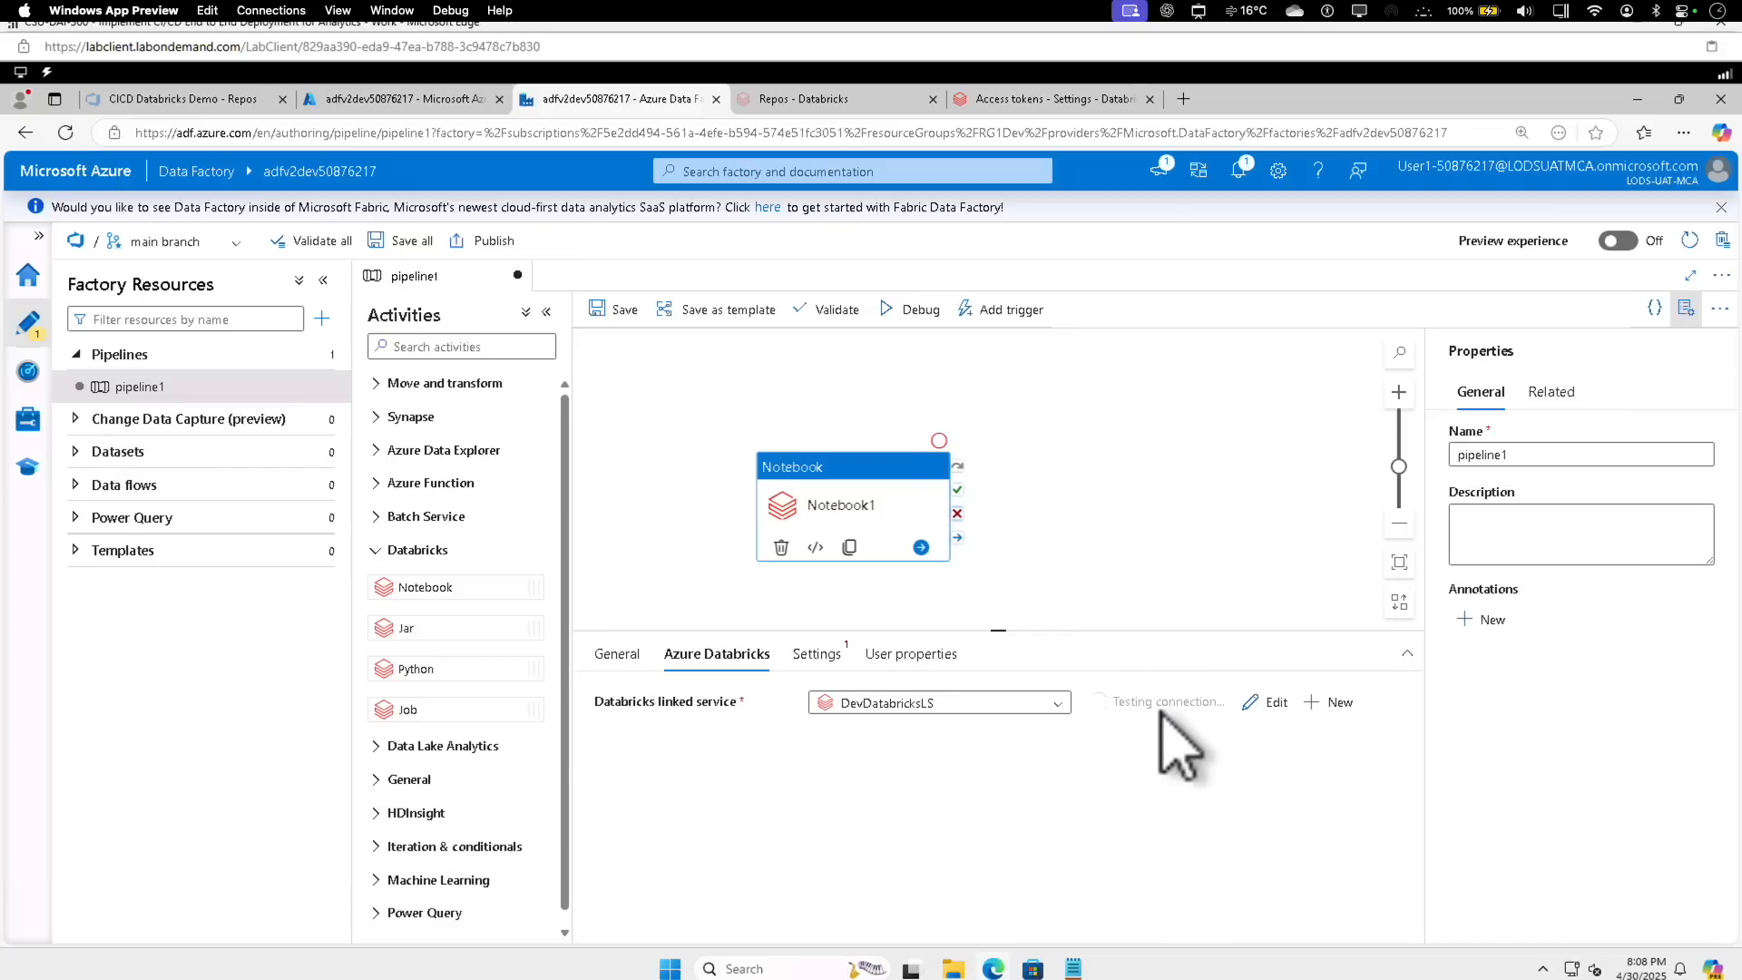
Set the activity's notebook path to Notebook 2.0 Feature Gallery in the CICD Databricks Demo folder under the user's own folder.
{"action": "left_click", "coordinate": [834, 670]}
{"action": "left_click", "coordinate": [1134, 707]}
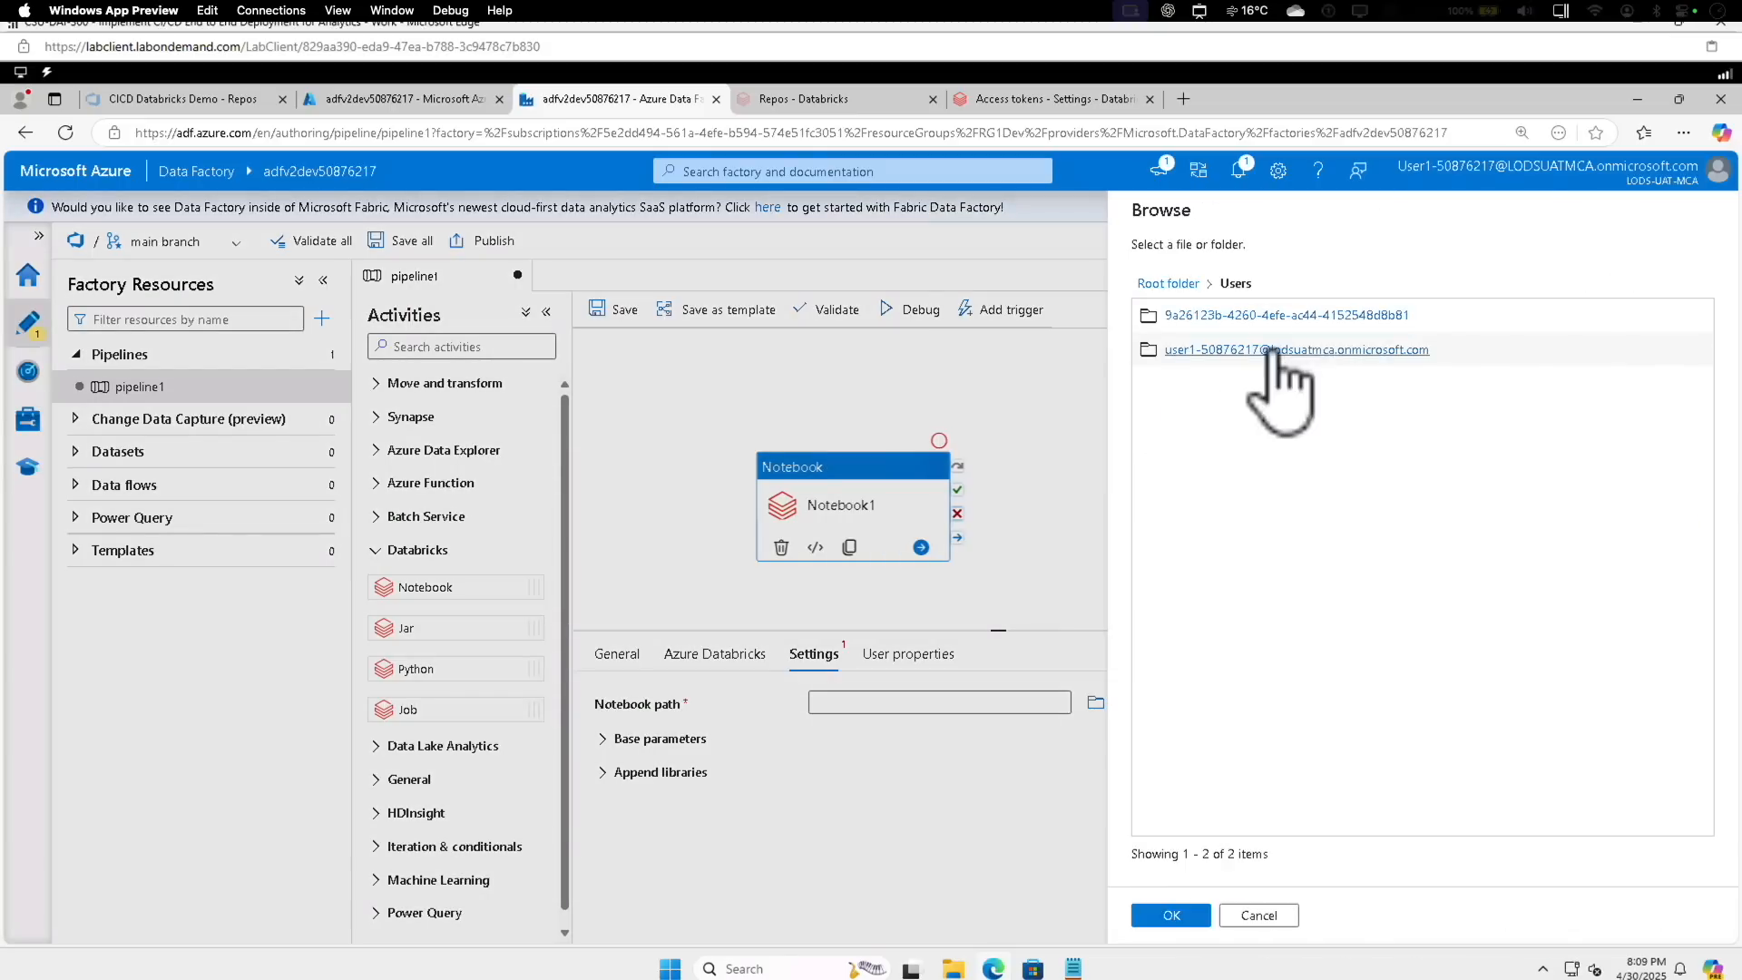
{"action": "left_click", "coordinate": [1234, 342]}
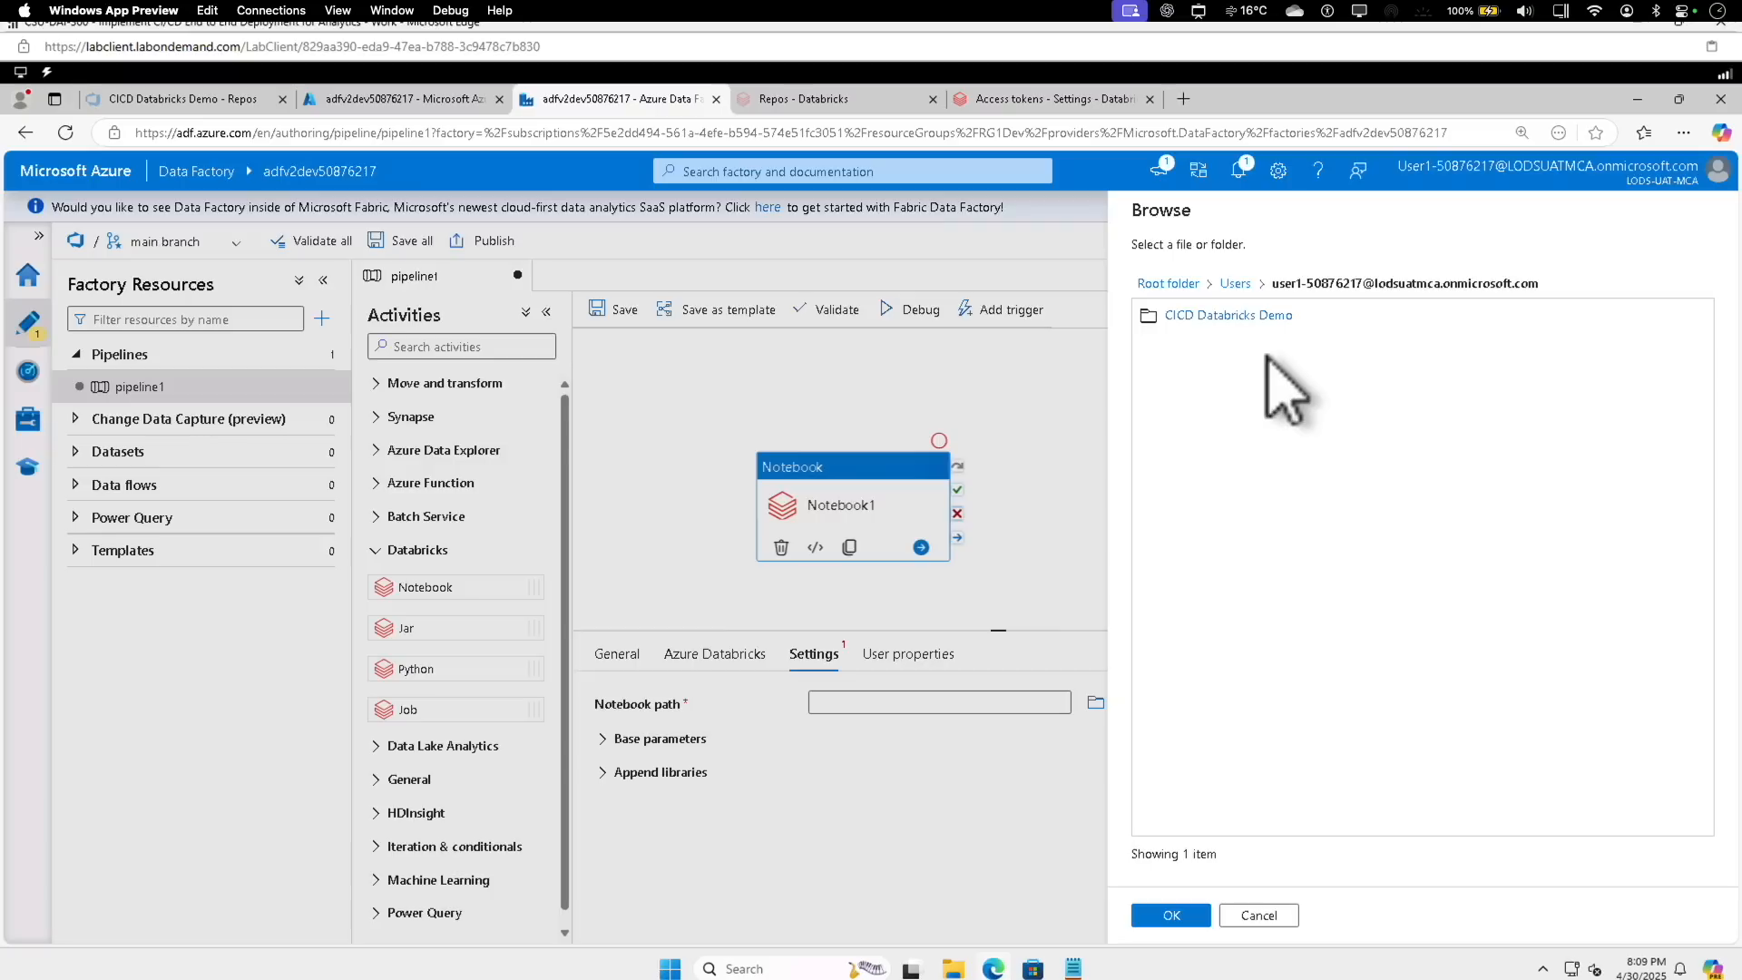
{"action": "left_click", "coordinate": [1249, 322]}
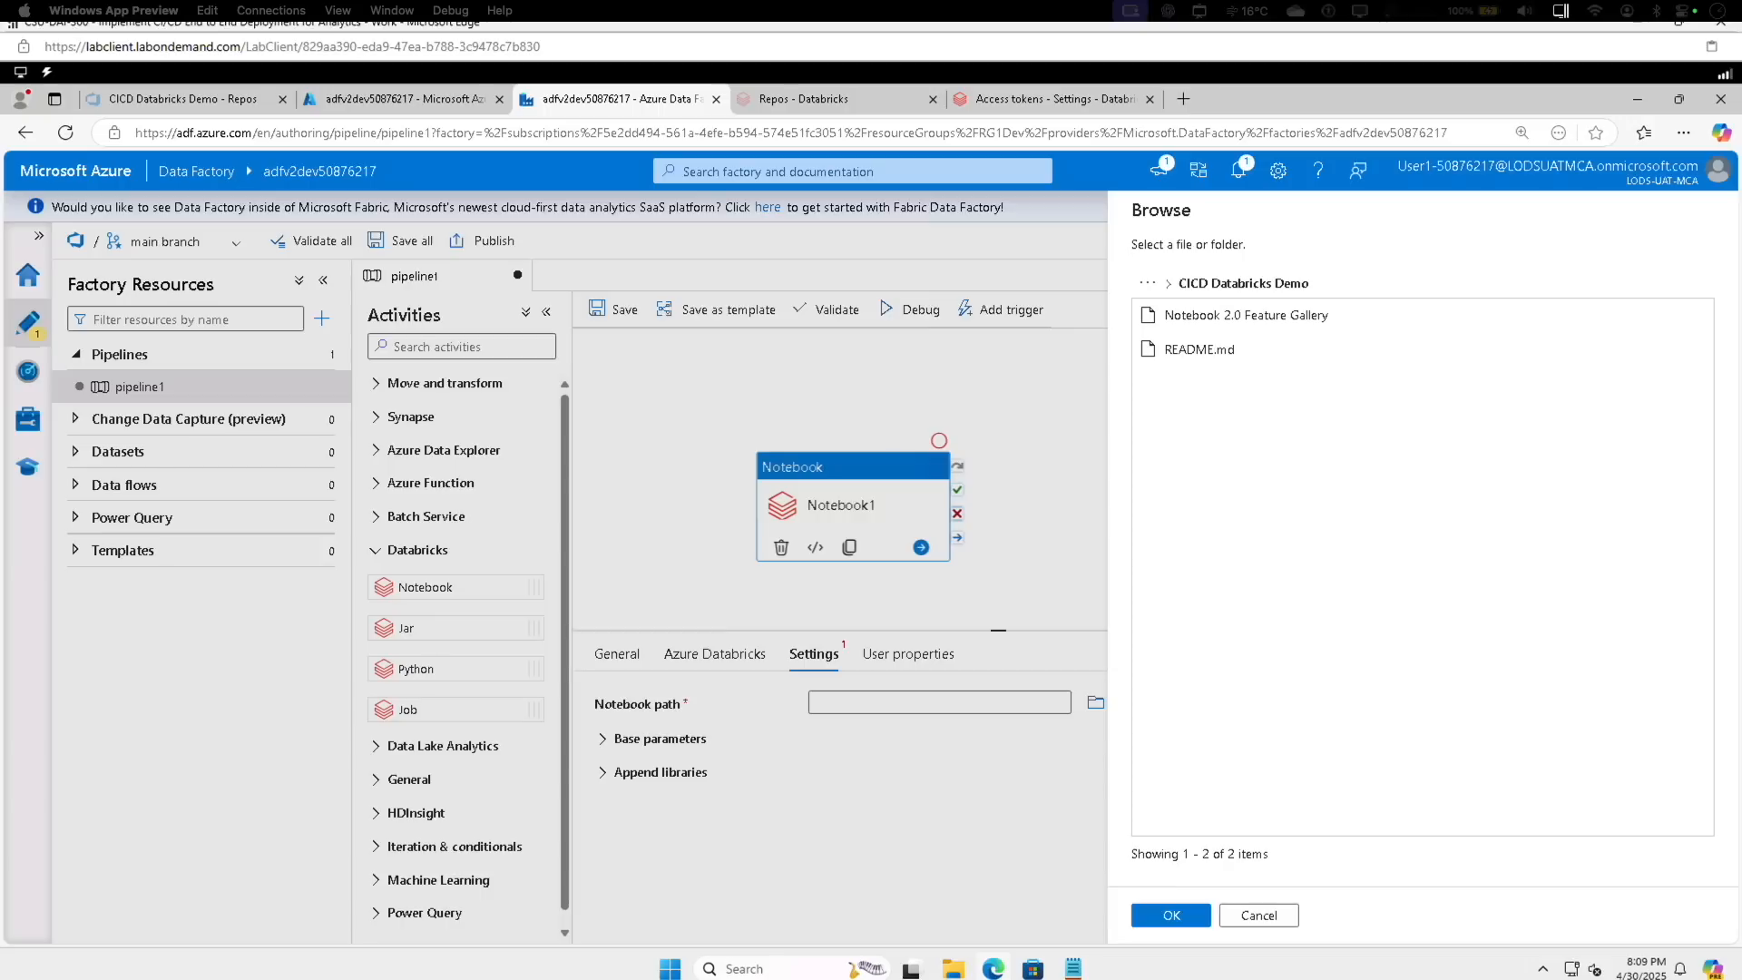
{"action": "left_click", "coordinate": [1270, 315]}
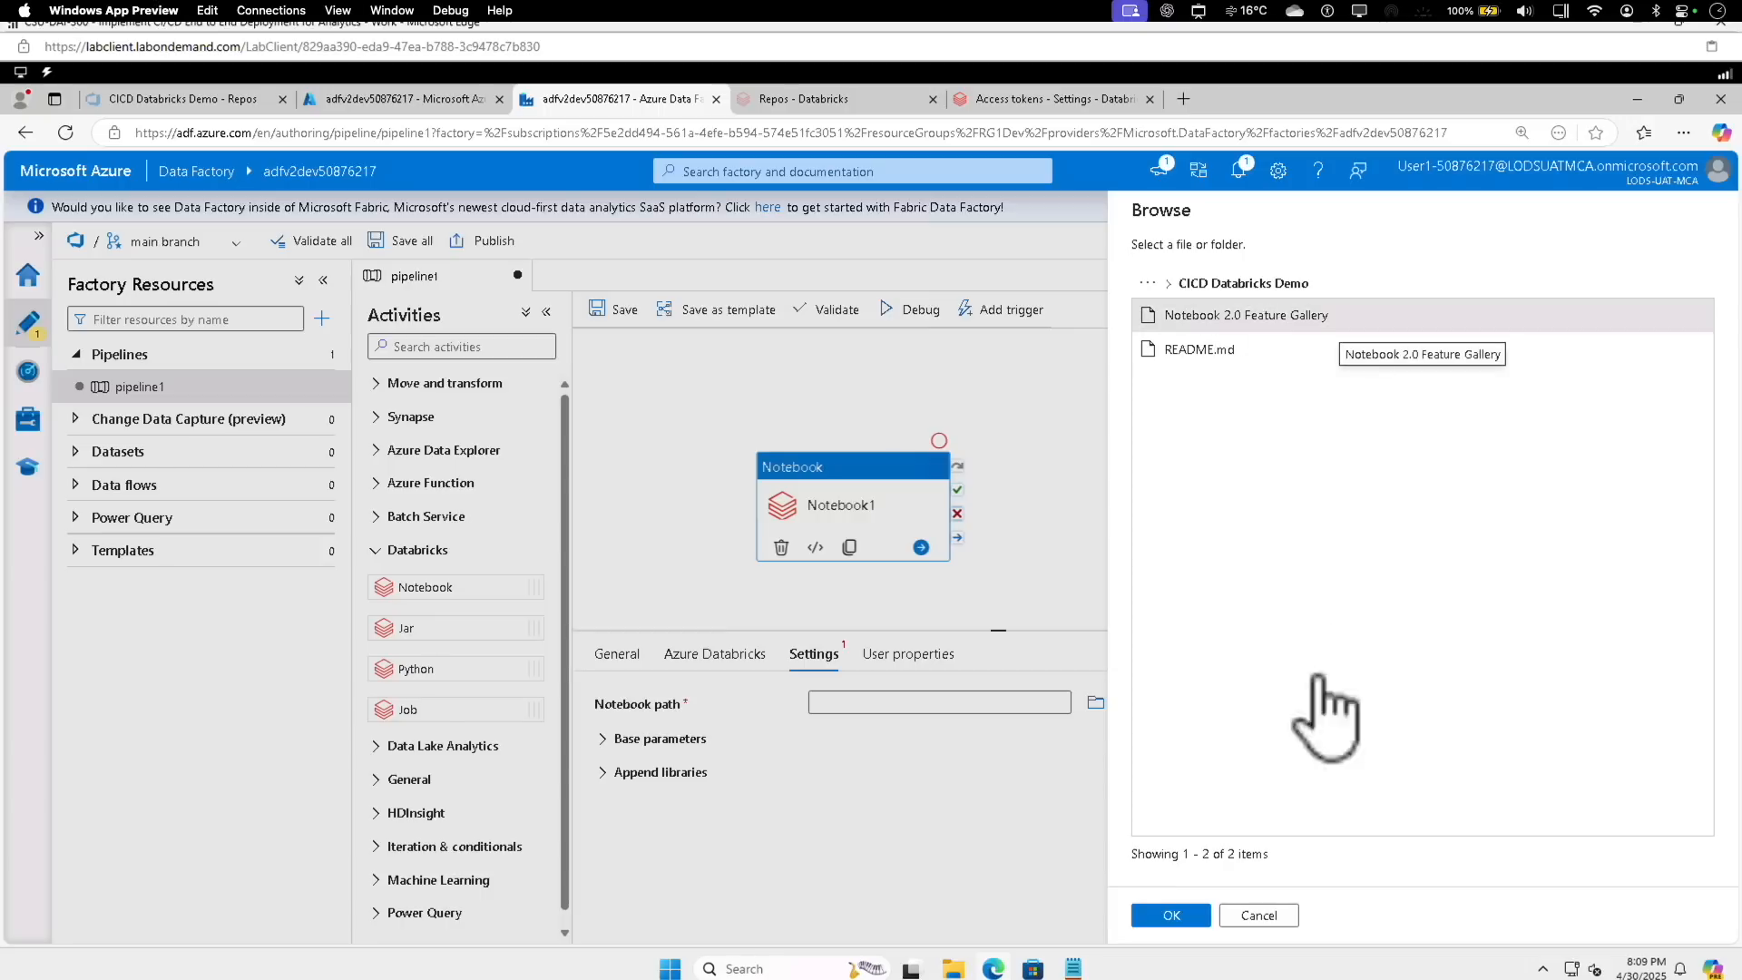
{"action": "left_click", "coordinate": [1190, 917]}
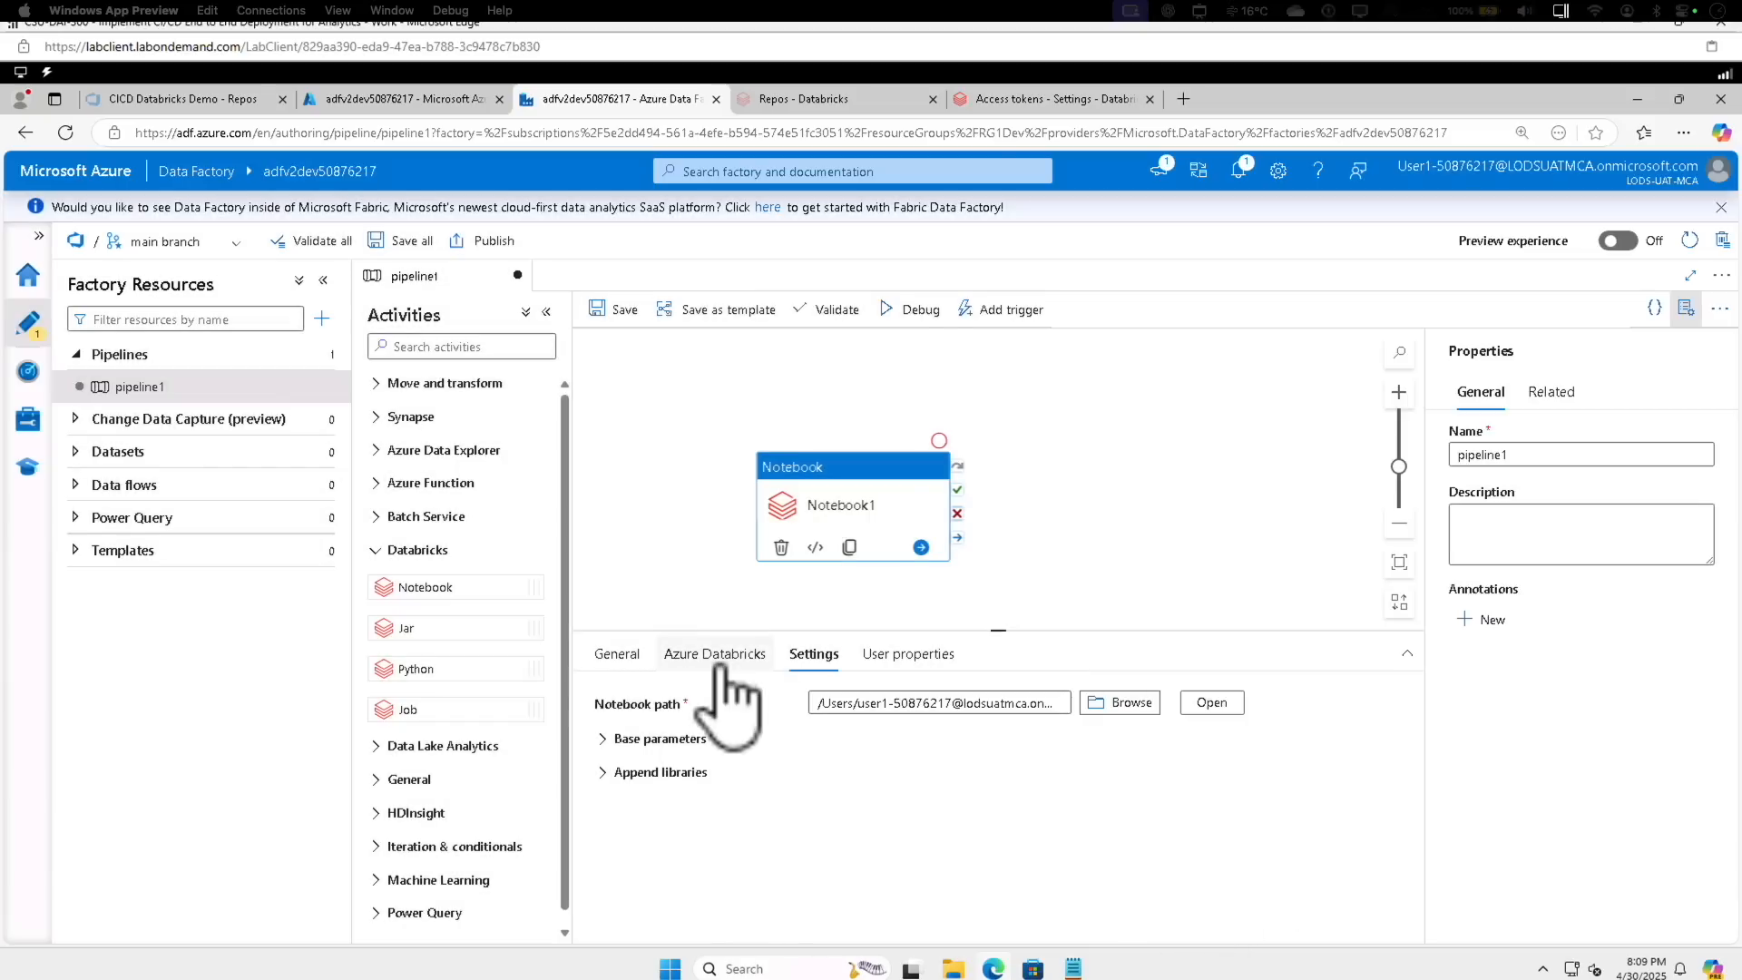
Return to the notebook activity's linked service and test the DevDatabricksLS connection again.
{"action": "left_click", "coordinate": [719, 671]}
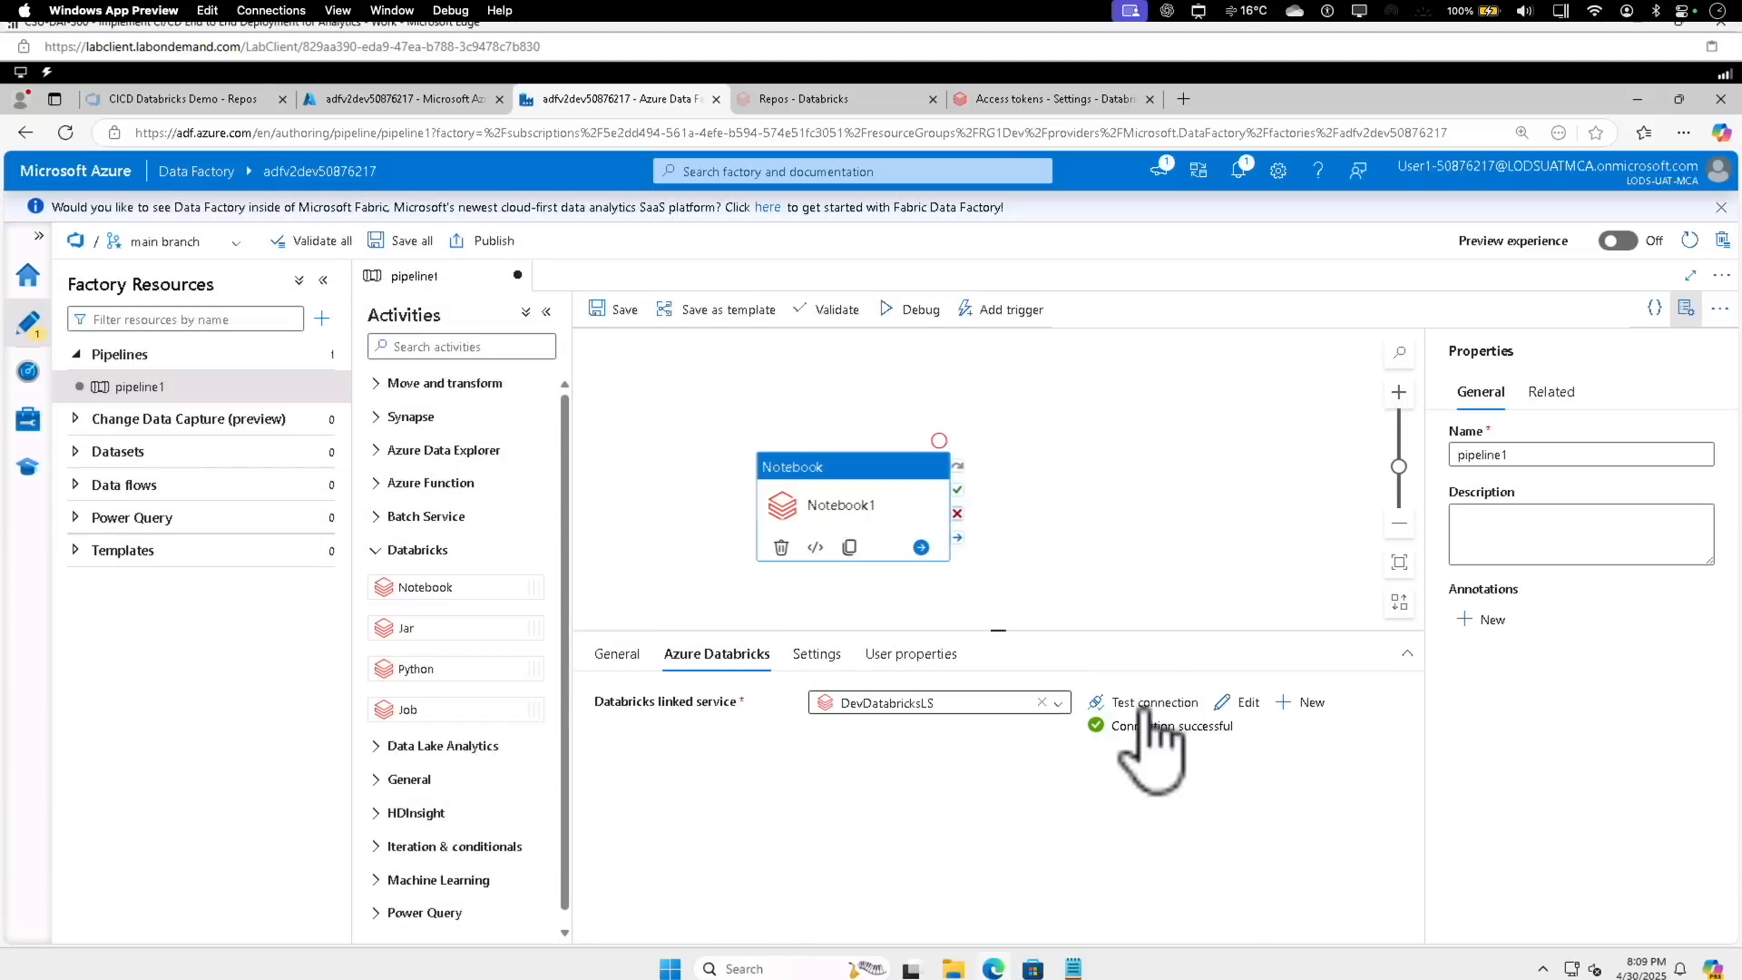
{"action": "left_click", "coordinate": [1145, 704]}
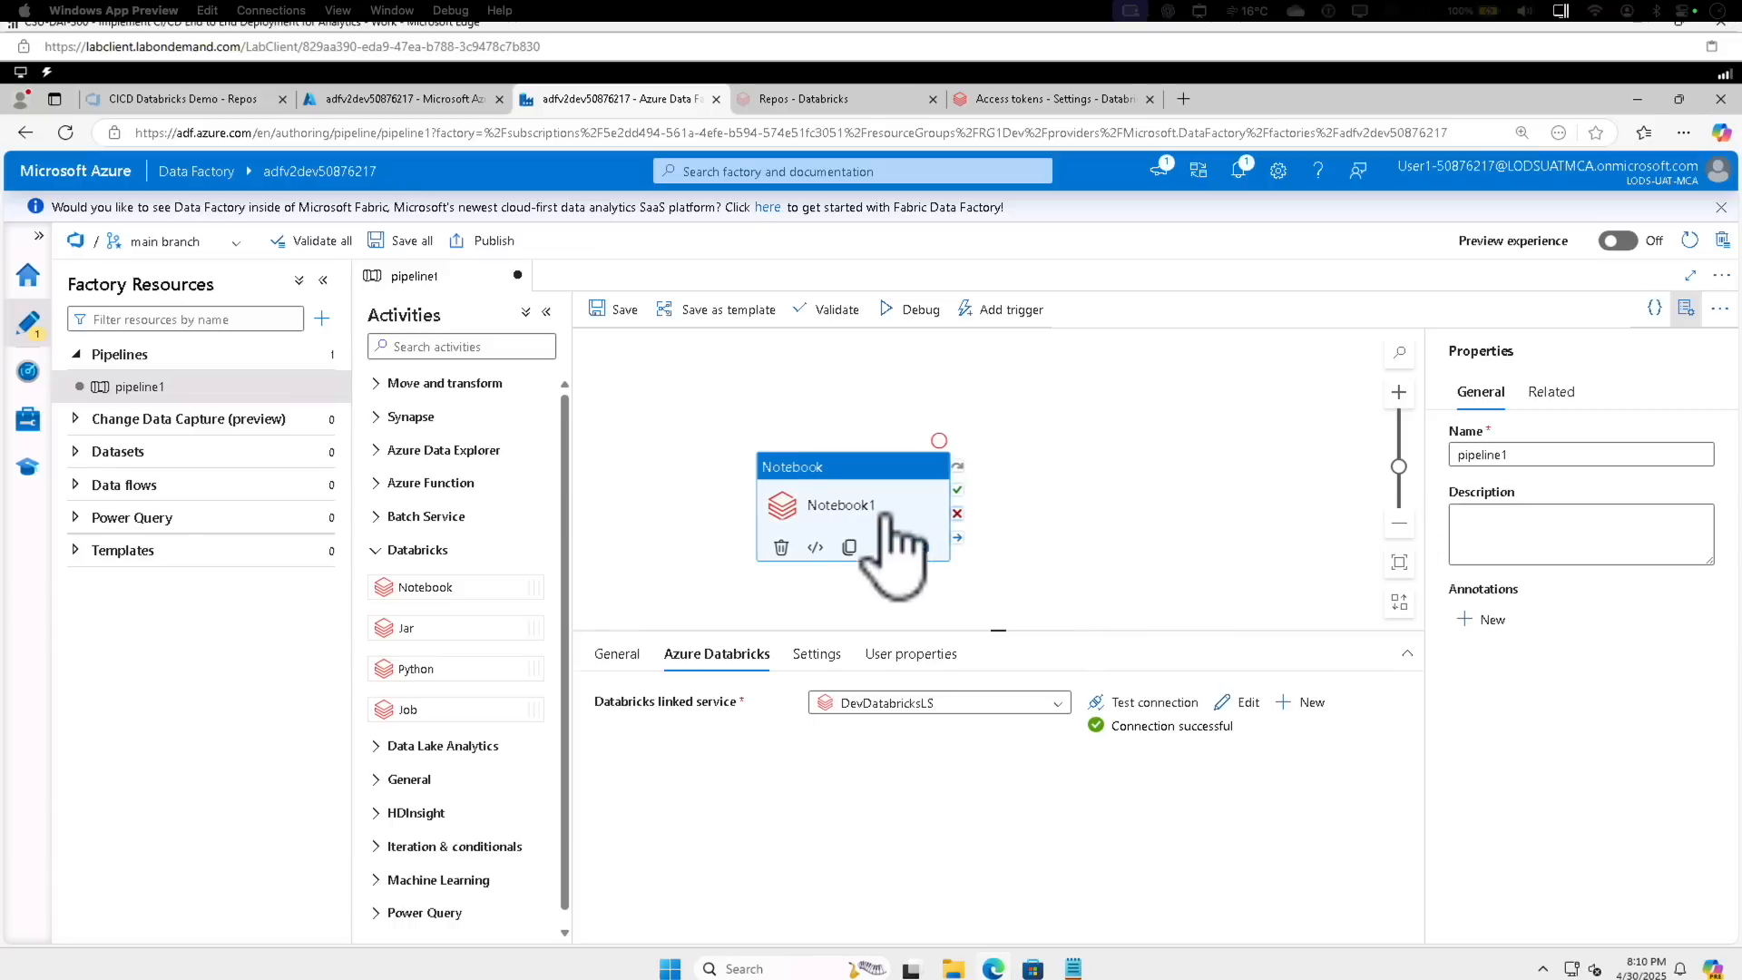
Save the new pipeline to the main branch with the default comment and bring up the pending changes for publishing.
{"action": "left_click", "coordinate": [399, 240]}
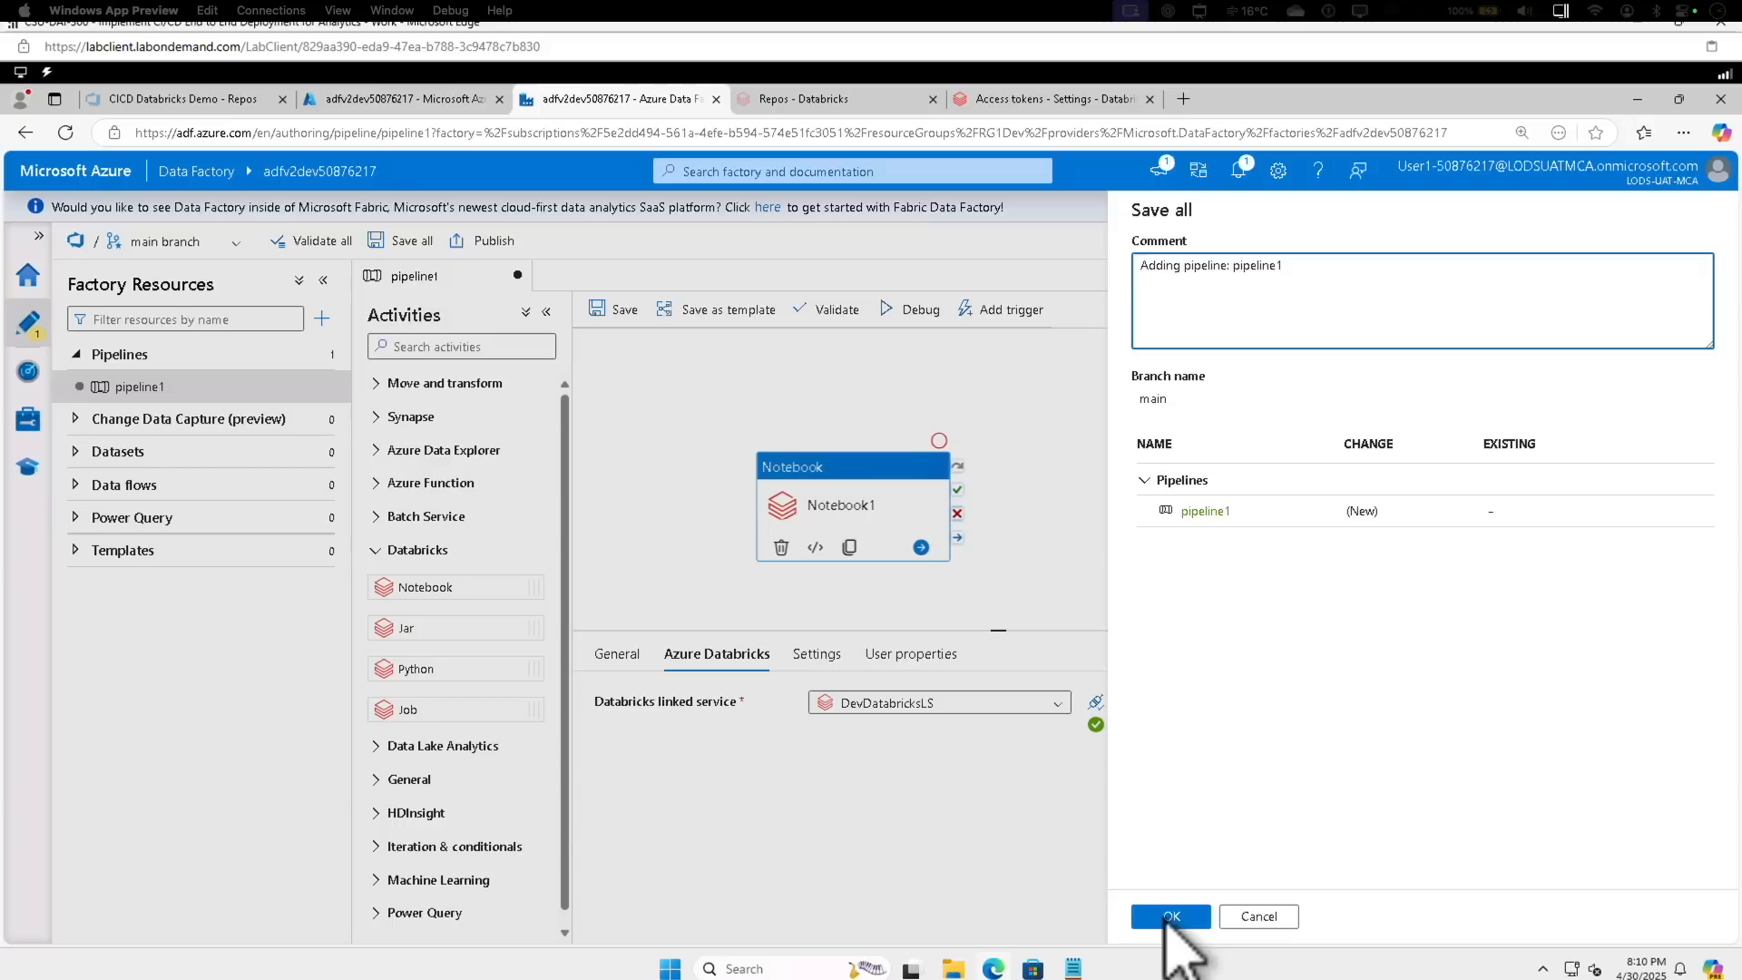
{"action": "left_click", "coordinate": [1170, 914]}
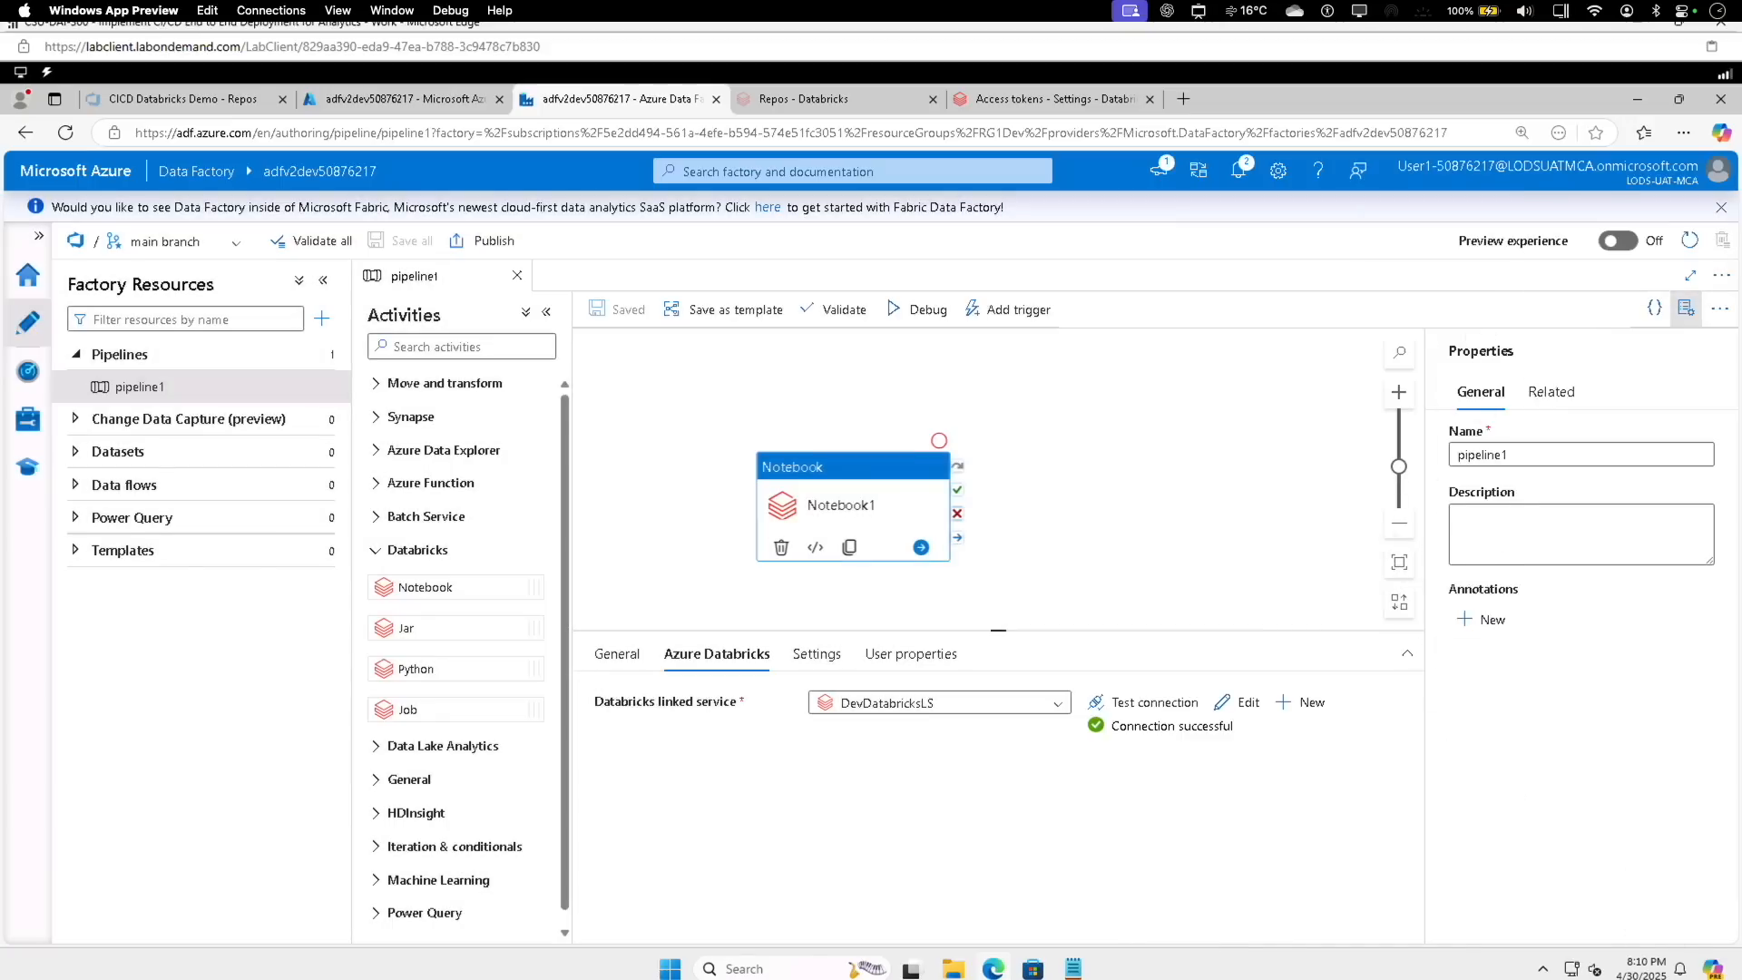
{"action": "left_click", "coordinate": [499, 241]}
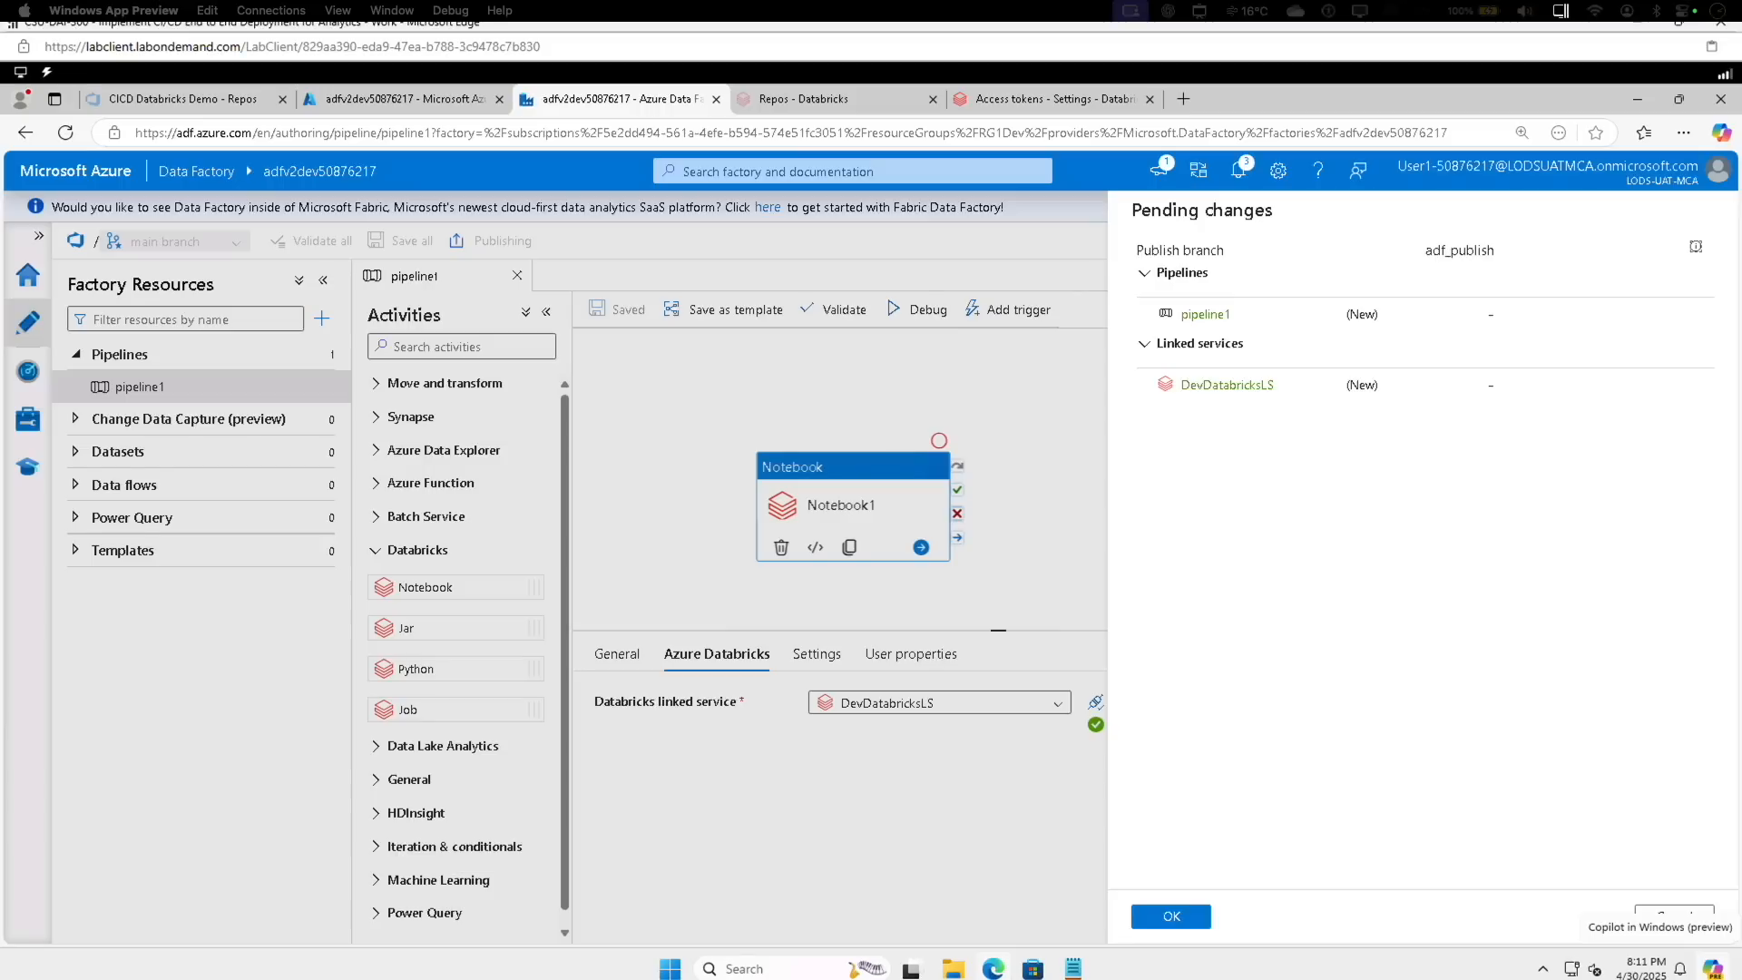
Switch to the Databricks workspace and open Notebook 2.0 Feature Gallery from the user's CICD Databricks Demo Git folder.
{"action": "left_click", "coordinate": [853, 99]}
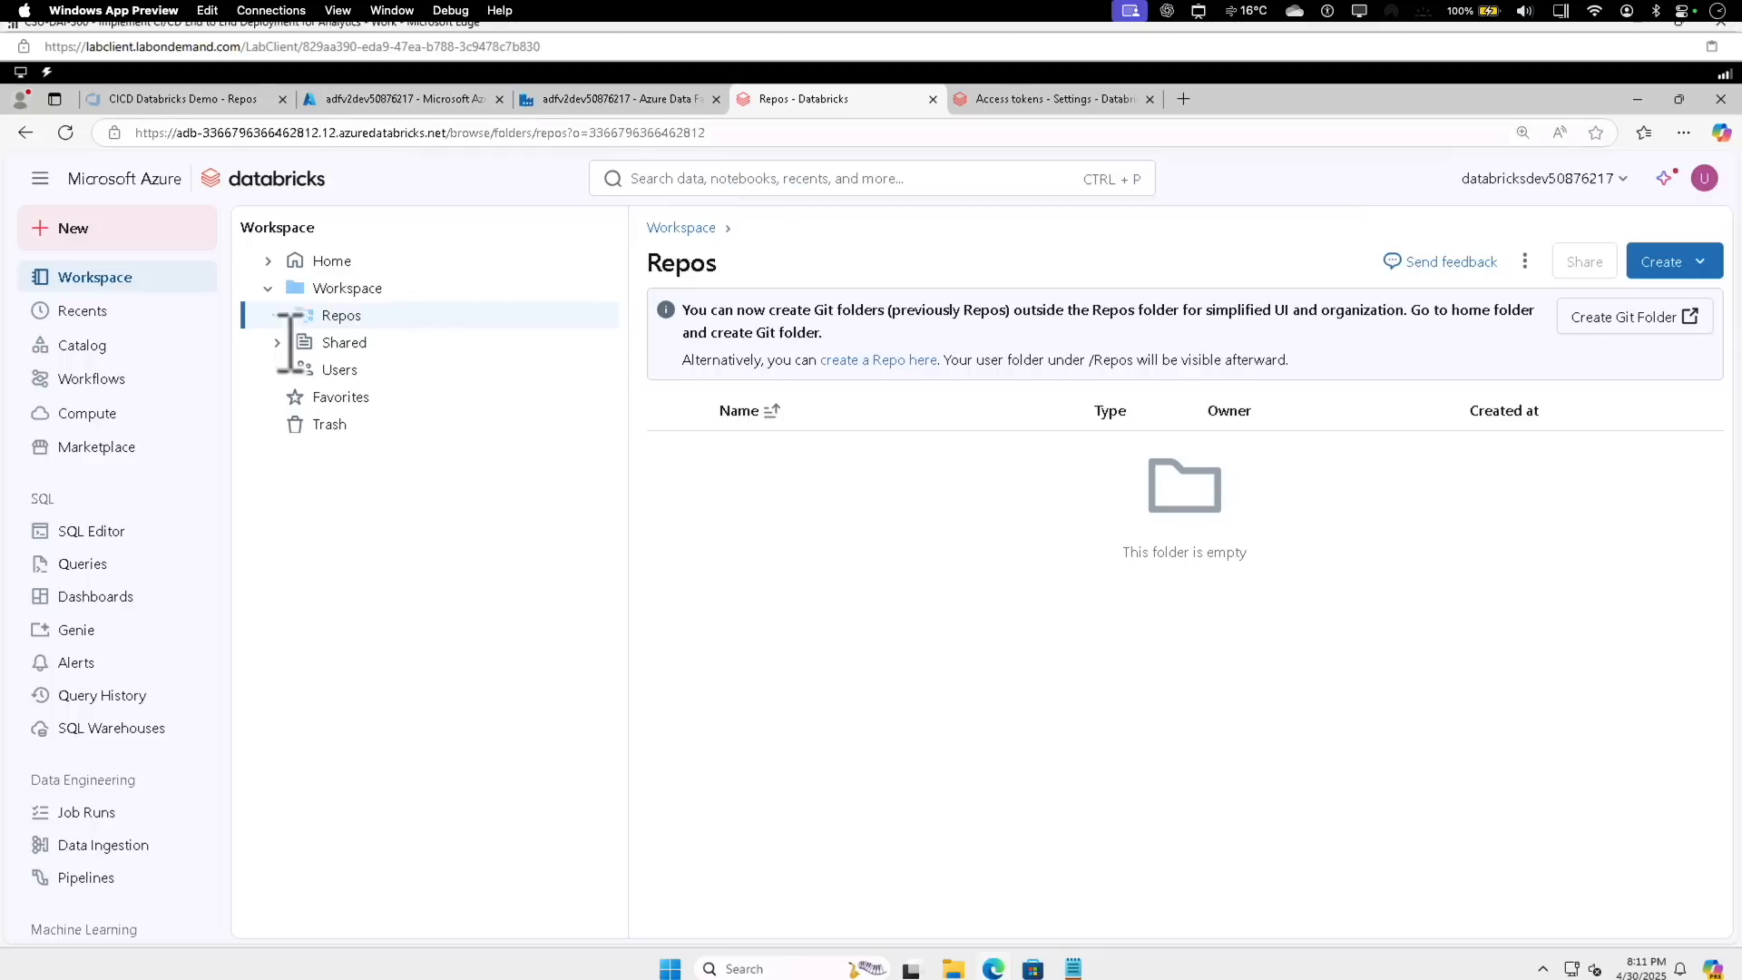
{"action": "left_click", "coordinate": [118, 283]}
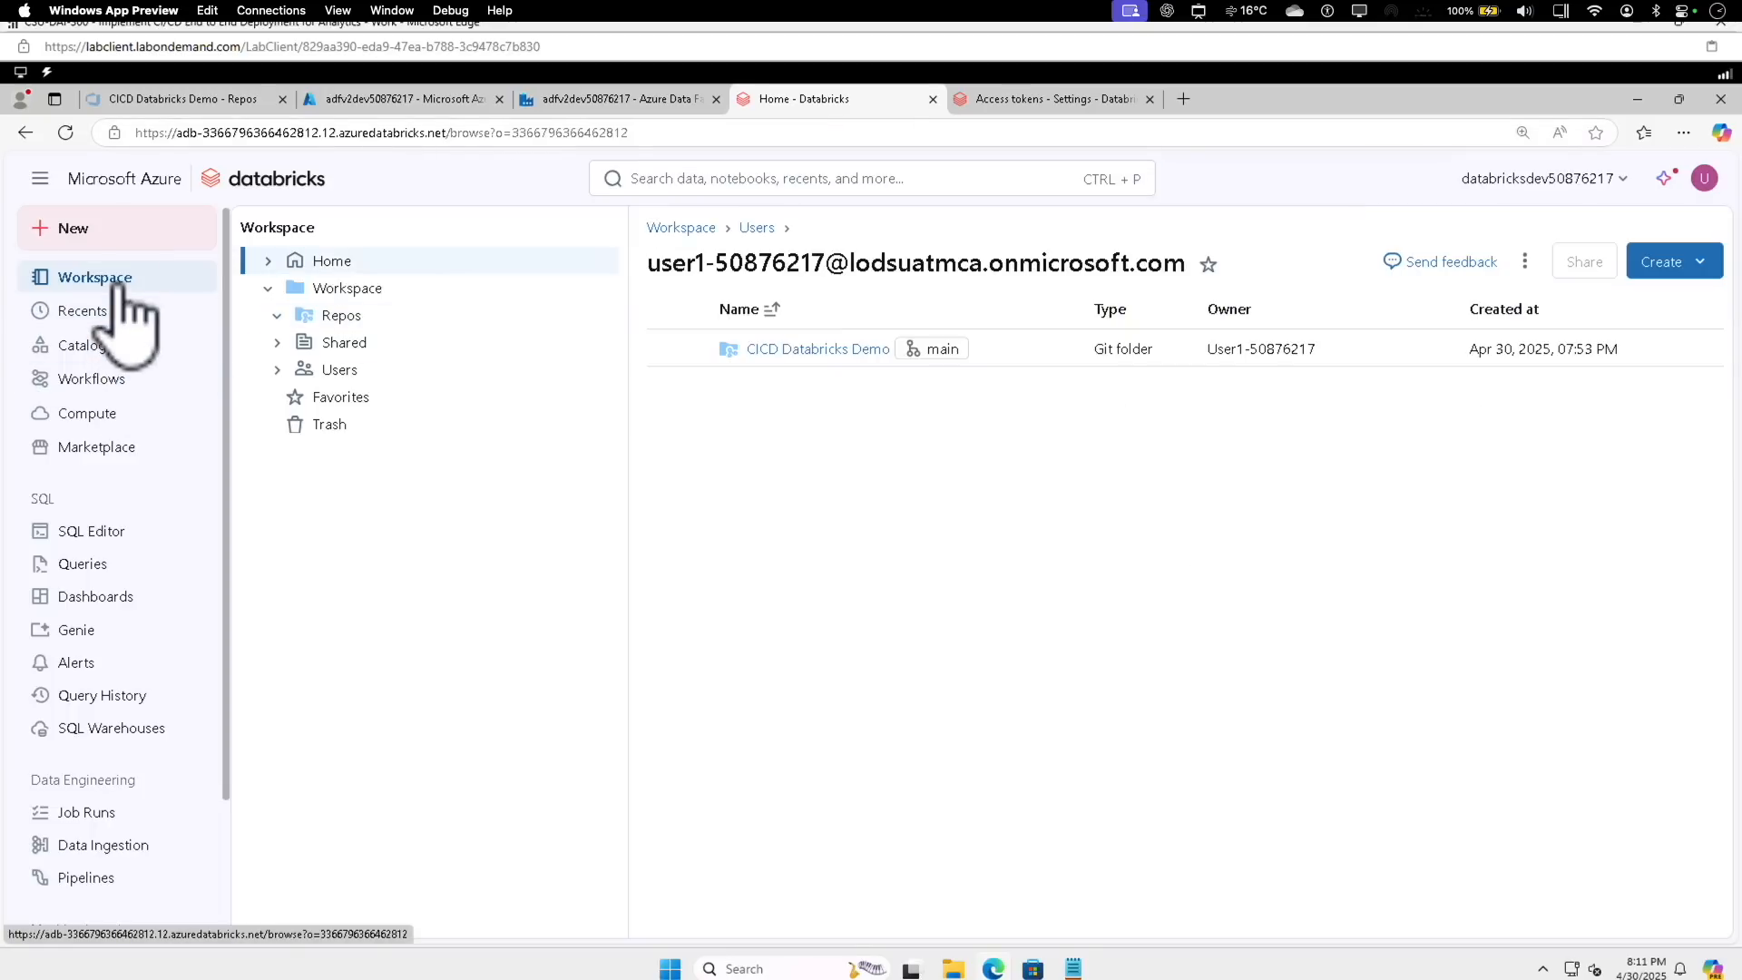
{"action": "left_click", "coordinate": [324, 288]}
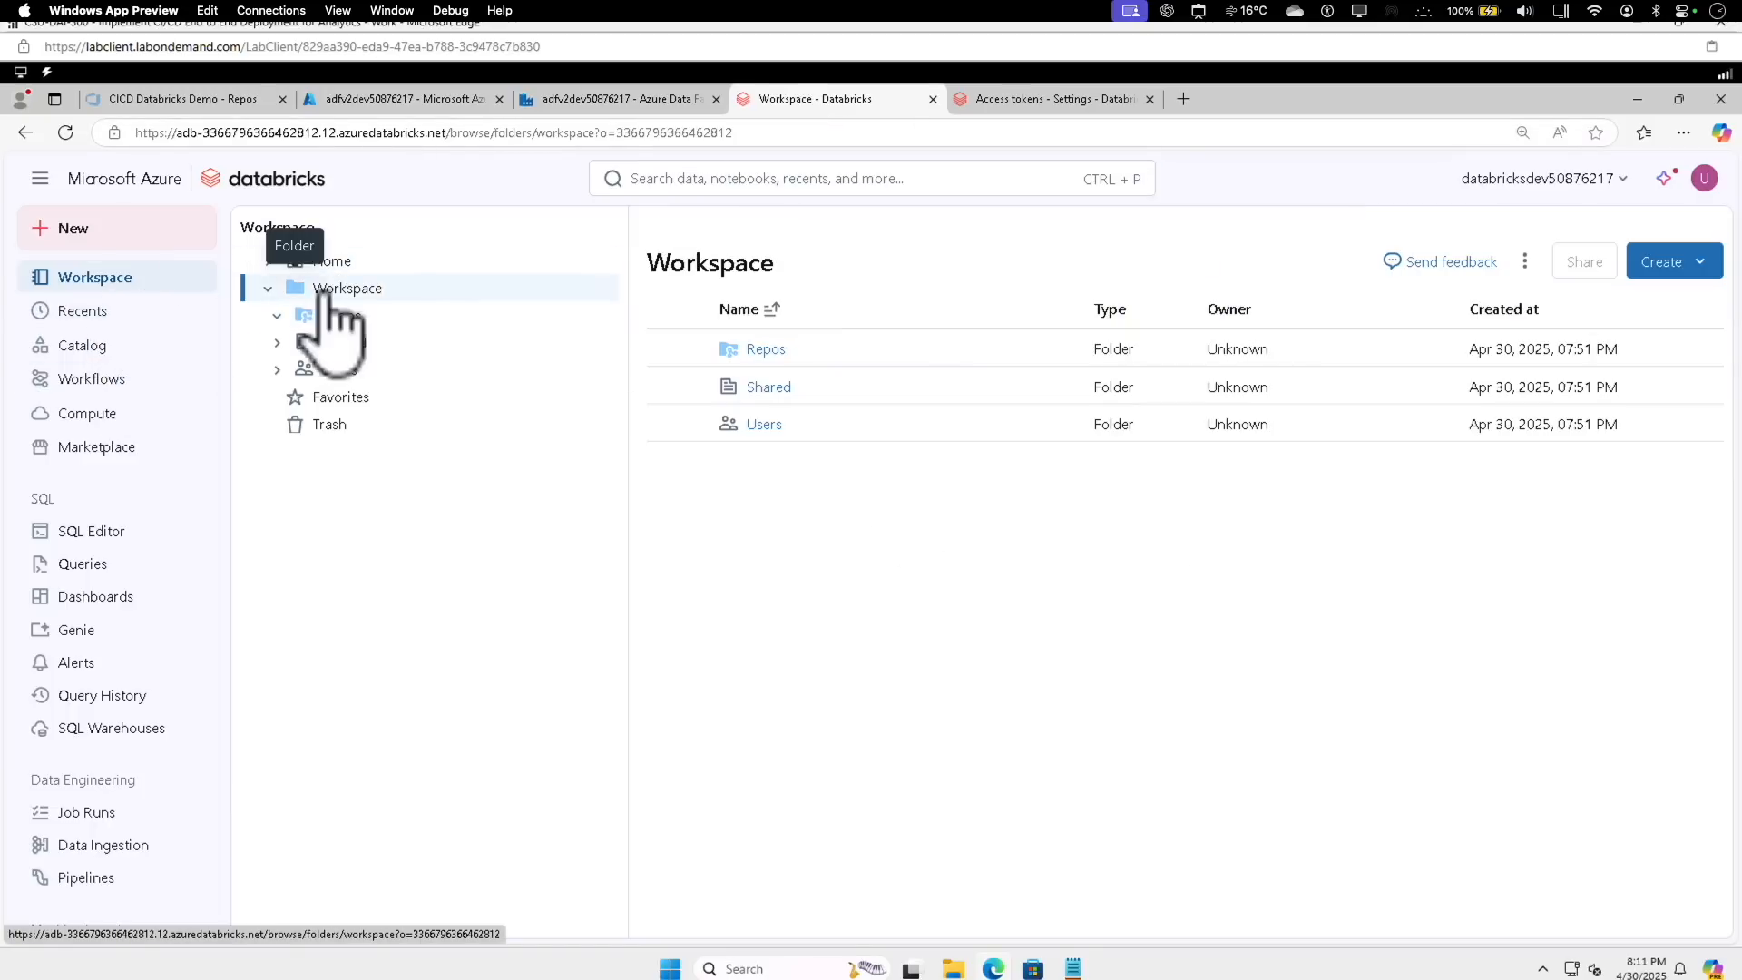
{"action": "left_click", "coordinate": [287, 367]}
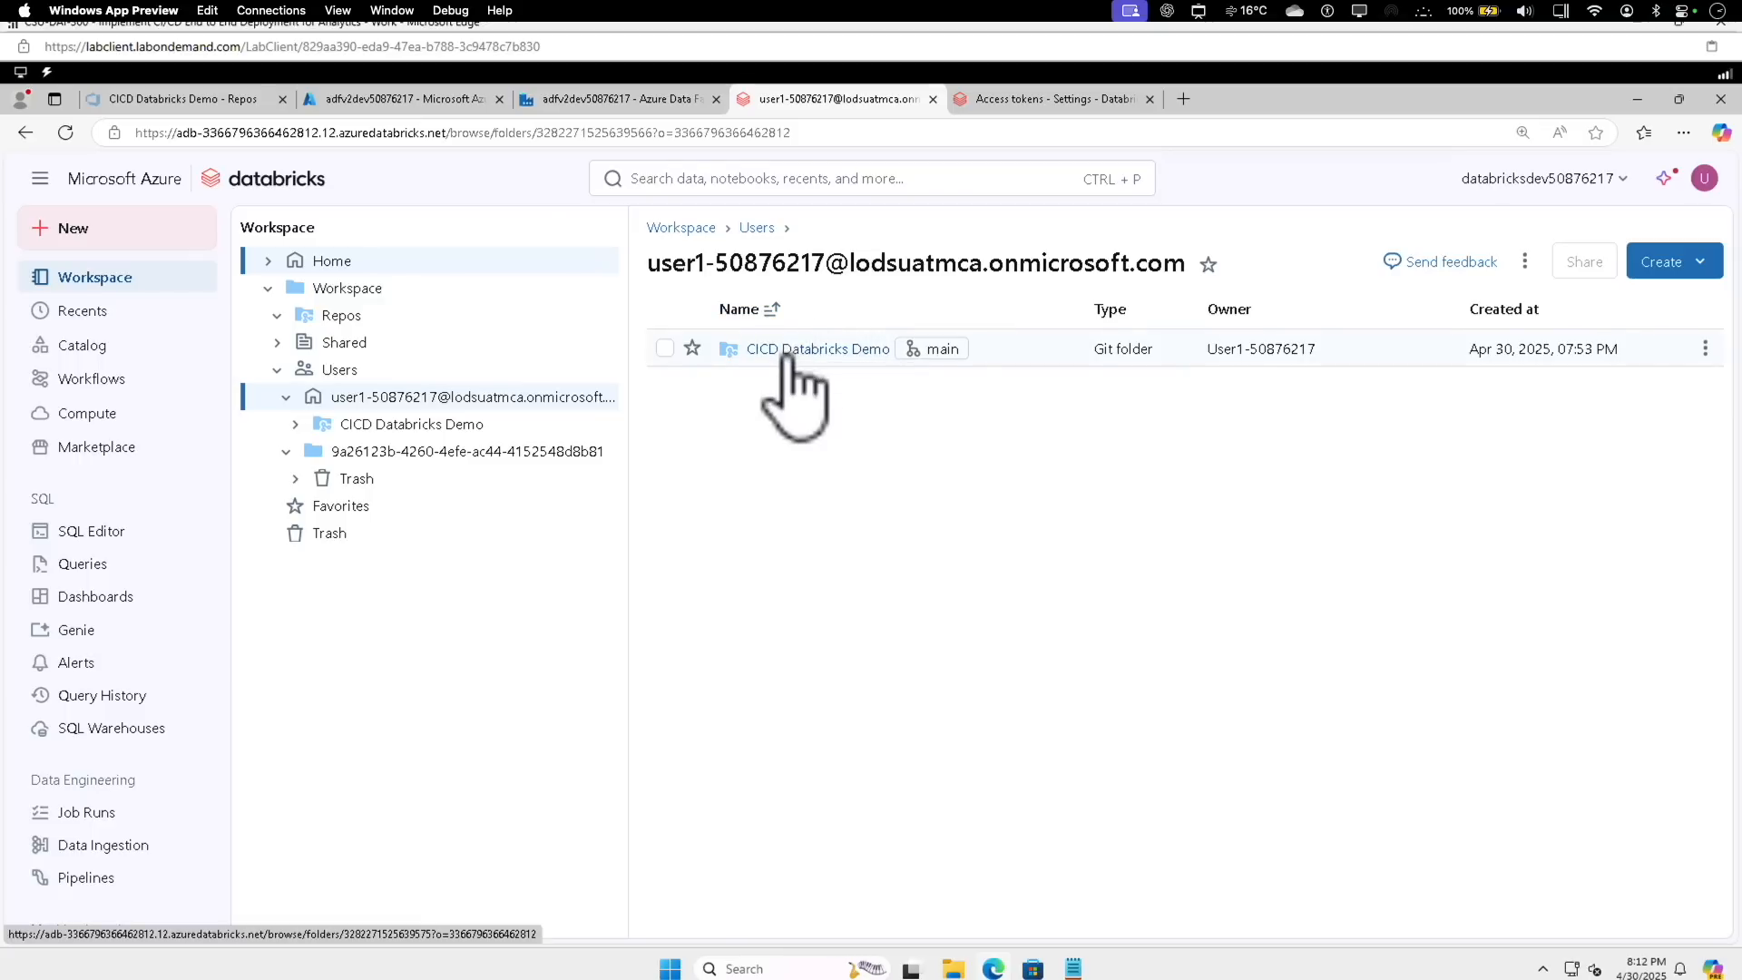
{"action": "left_click", "coordinate": [786, 357]}
{"action": "left_click", "coordinate": [821, 349]}
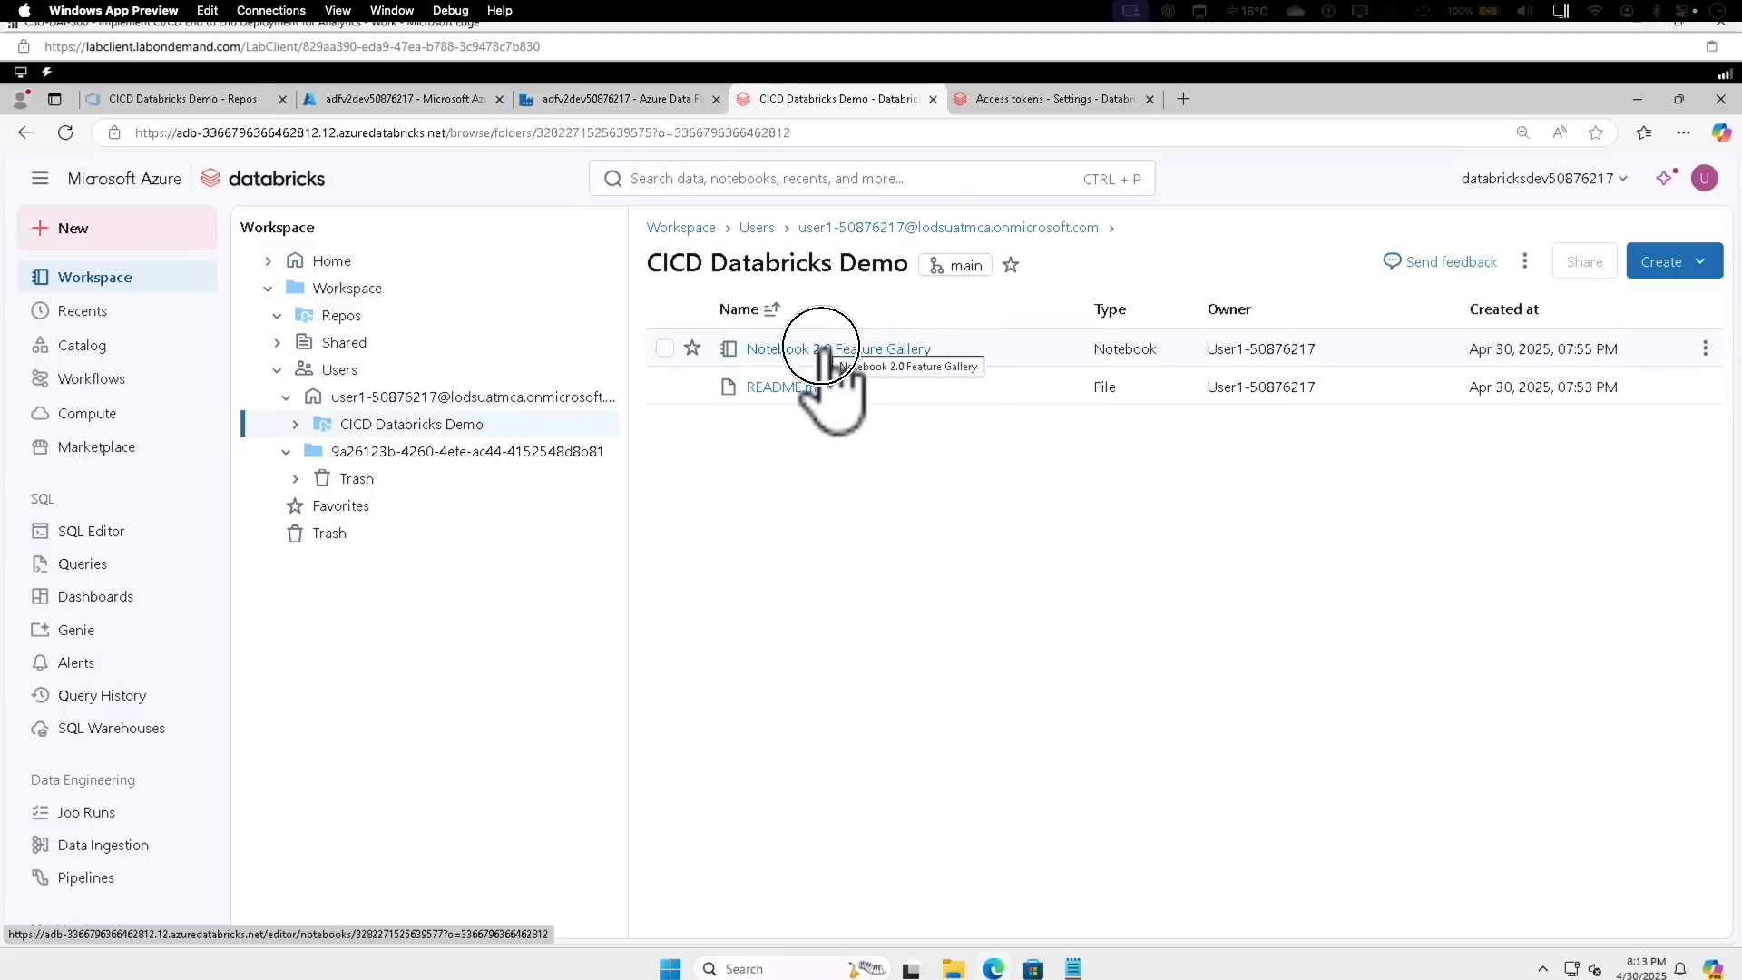
Copy the workspace instance identifier adb-3366796366462812.12 from the notebook's web address.
{"action": "left_click", "coordinate": [179, 135]}
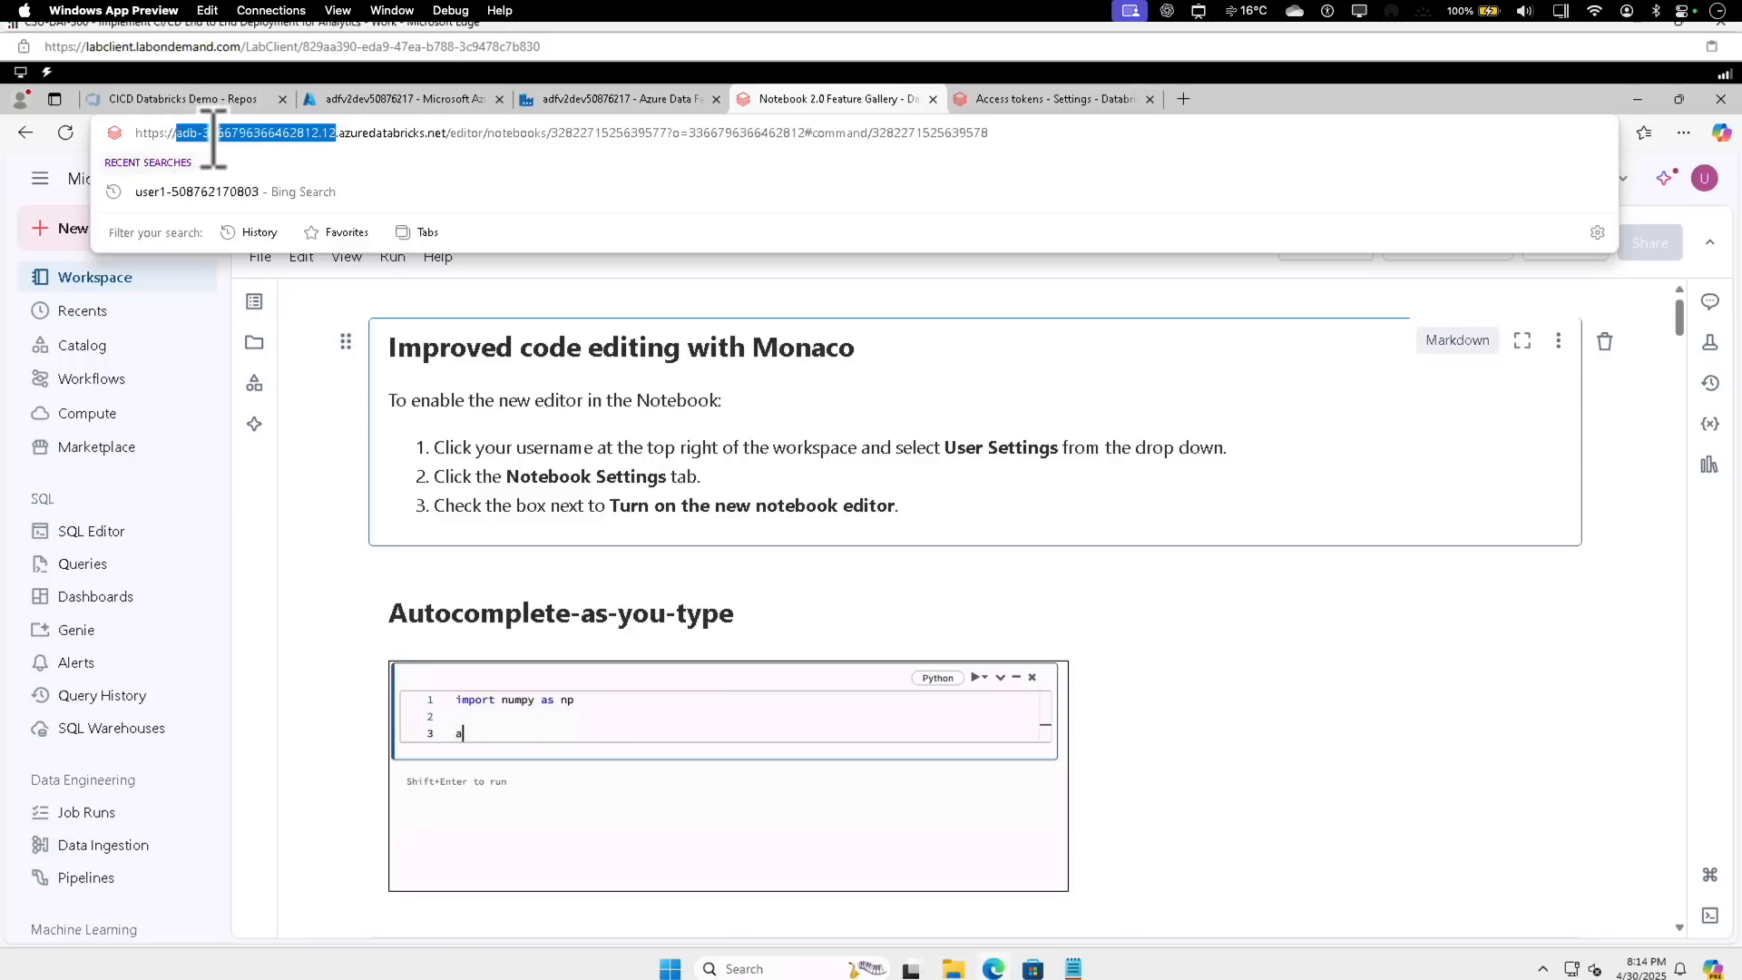
{"action": "right_click", "coordinate": [215, 136]}
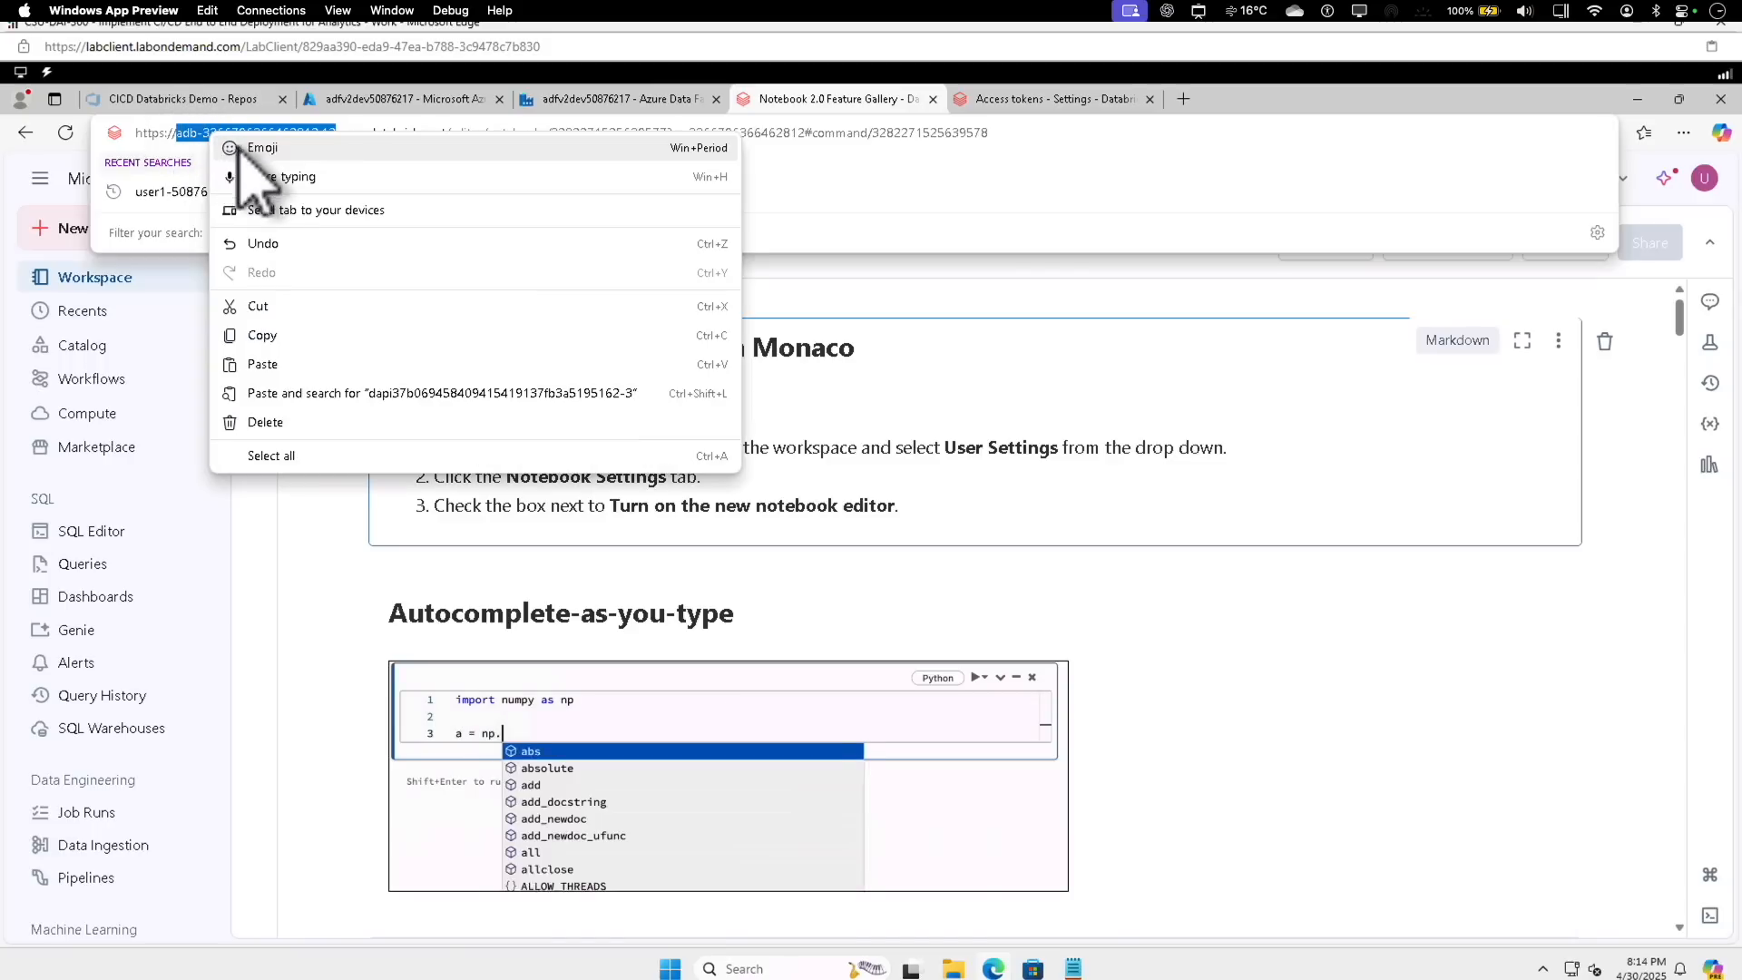
{"action": "left_click", "coordinate": [276, 335]}
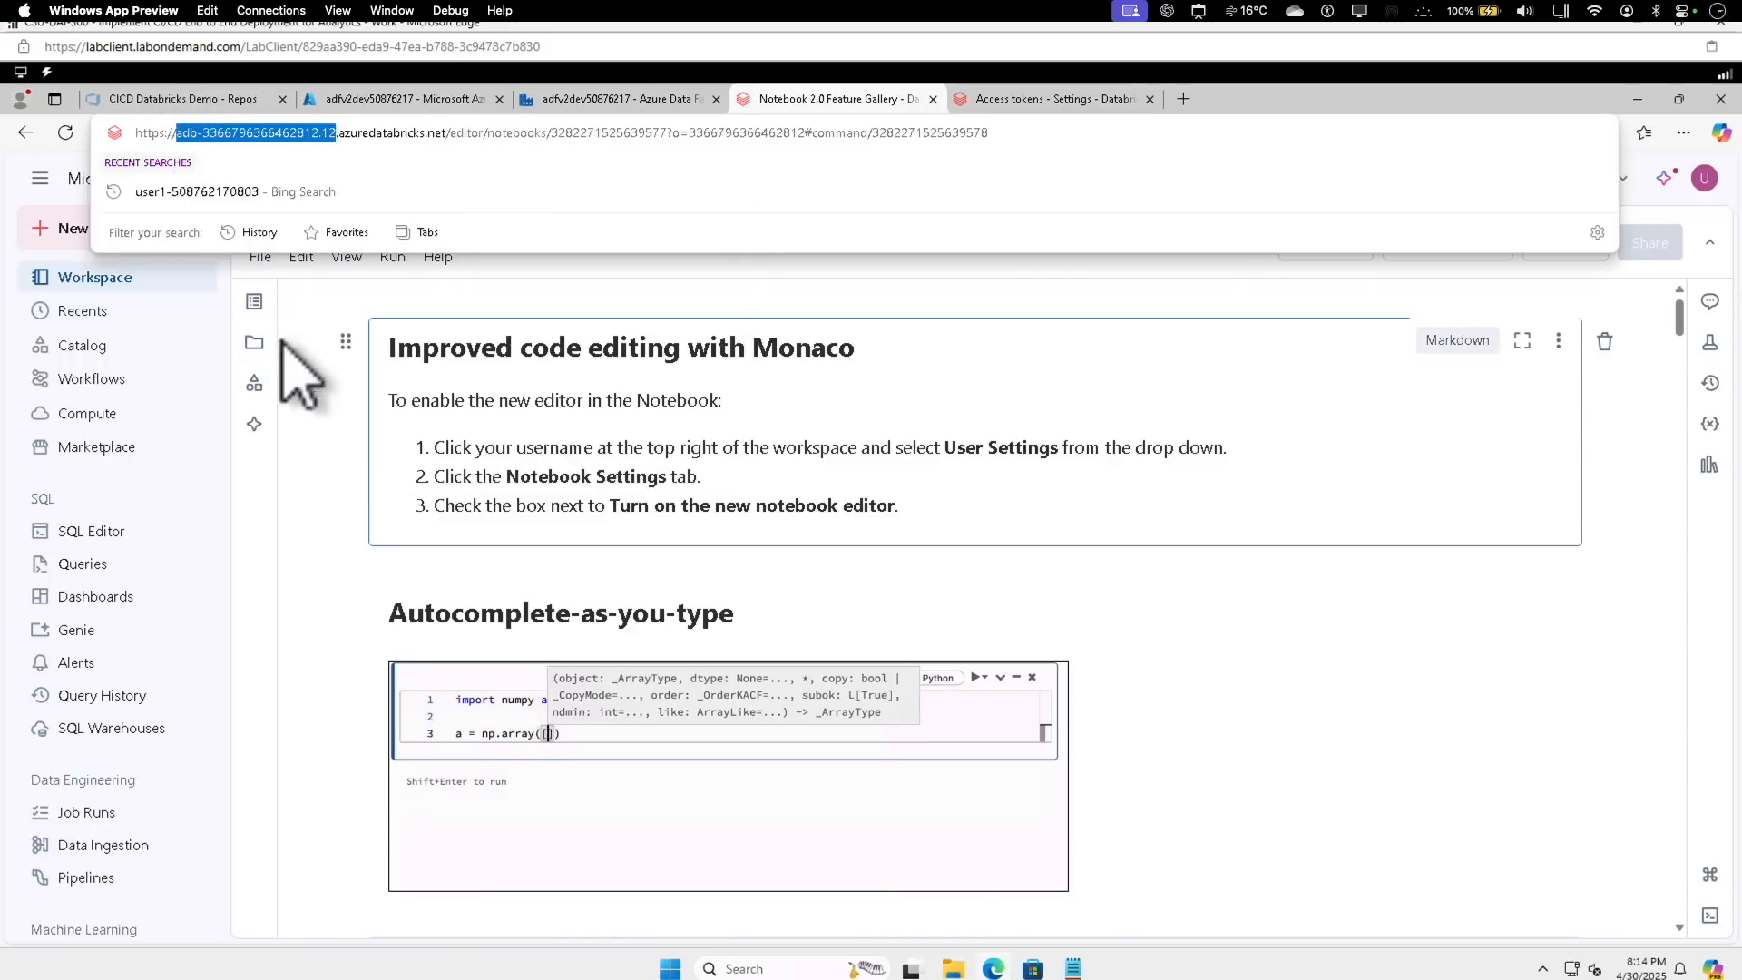
{"action": "left_click", "coordinate": [1180, 573]}
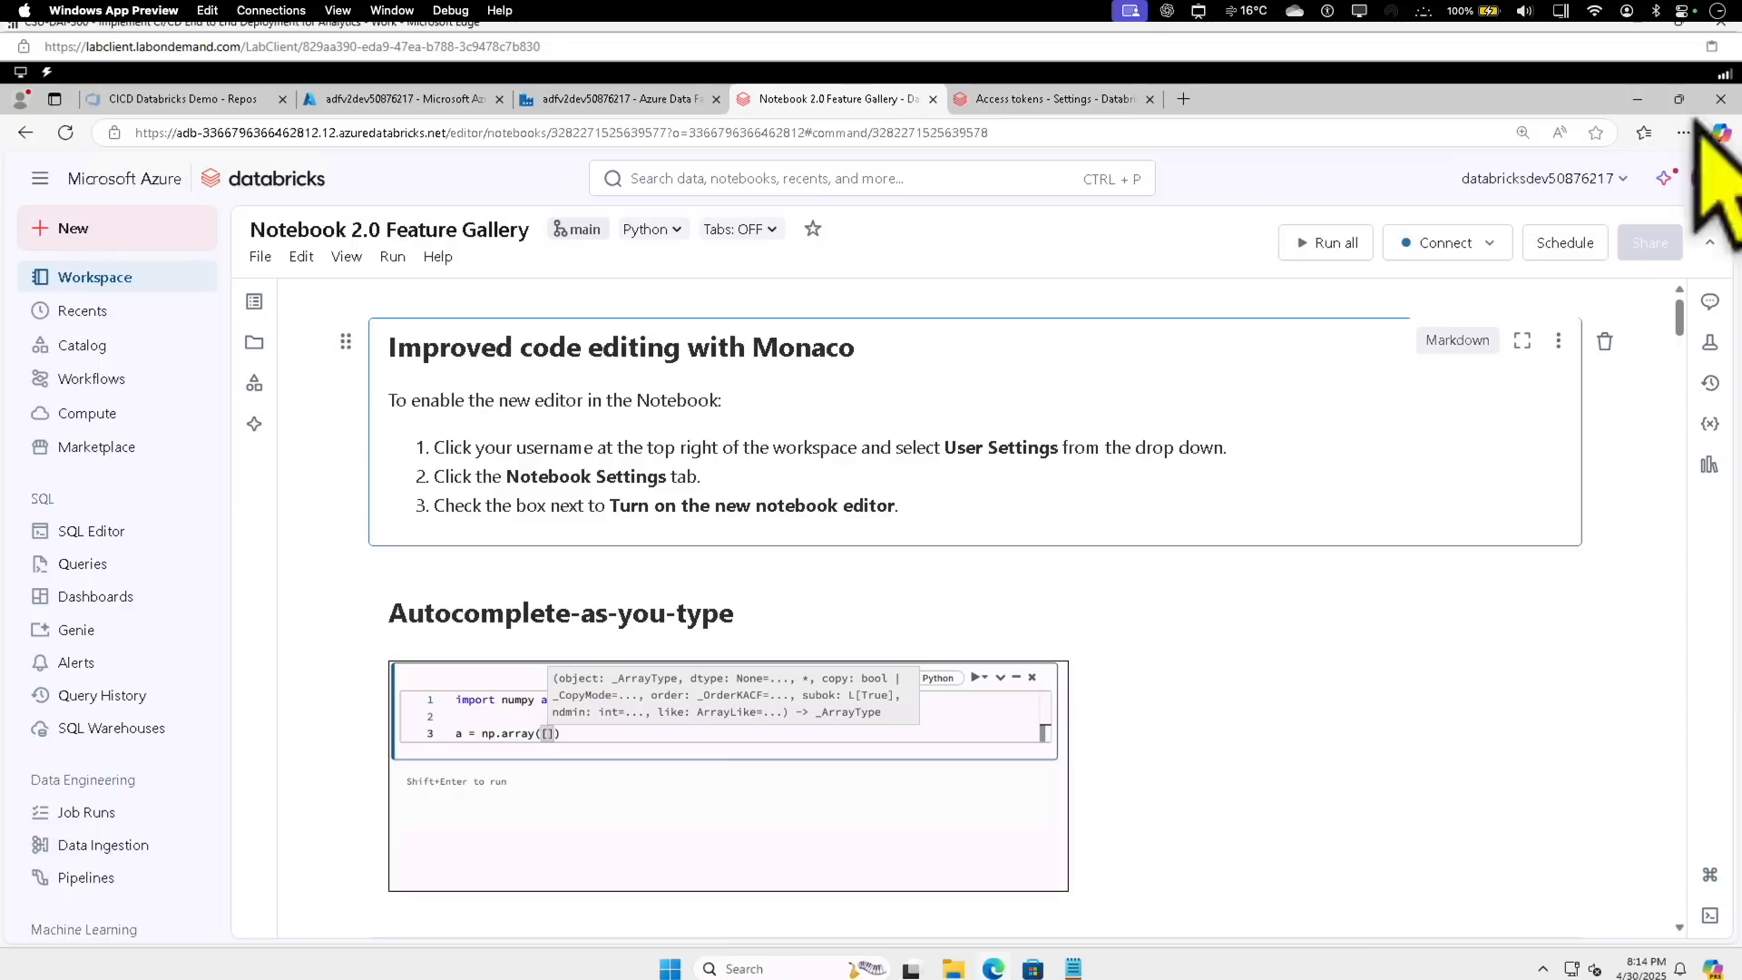
Open the access token management page in the Databricks user's developer settings.
{"action": "left_click", "coordinate": [1718, 182]}
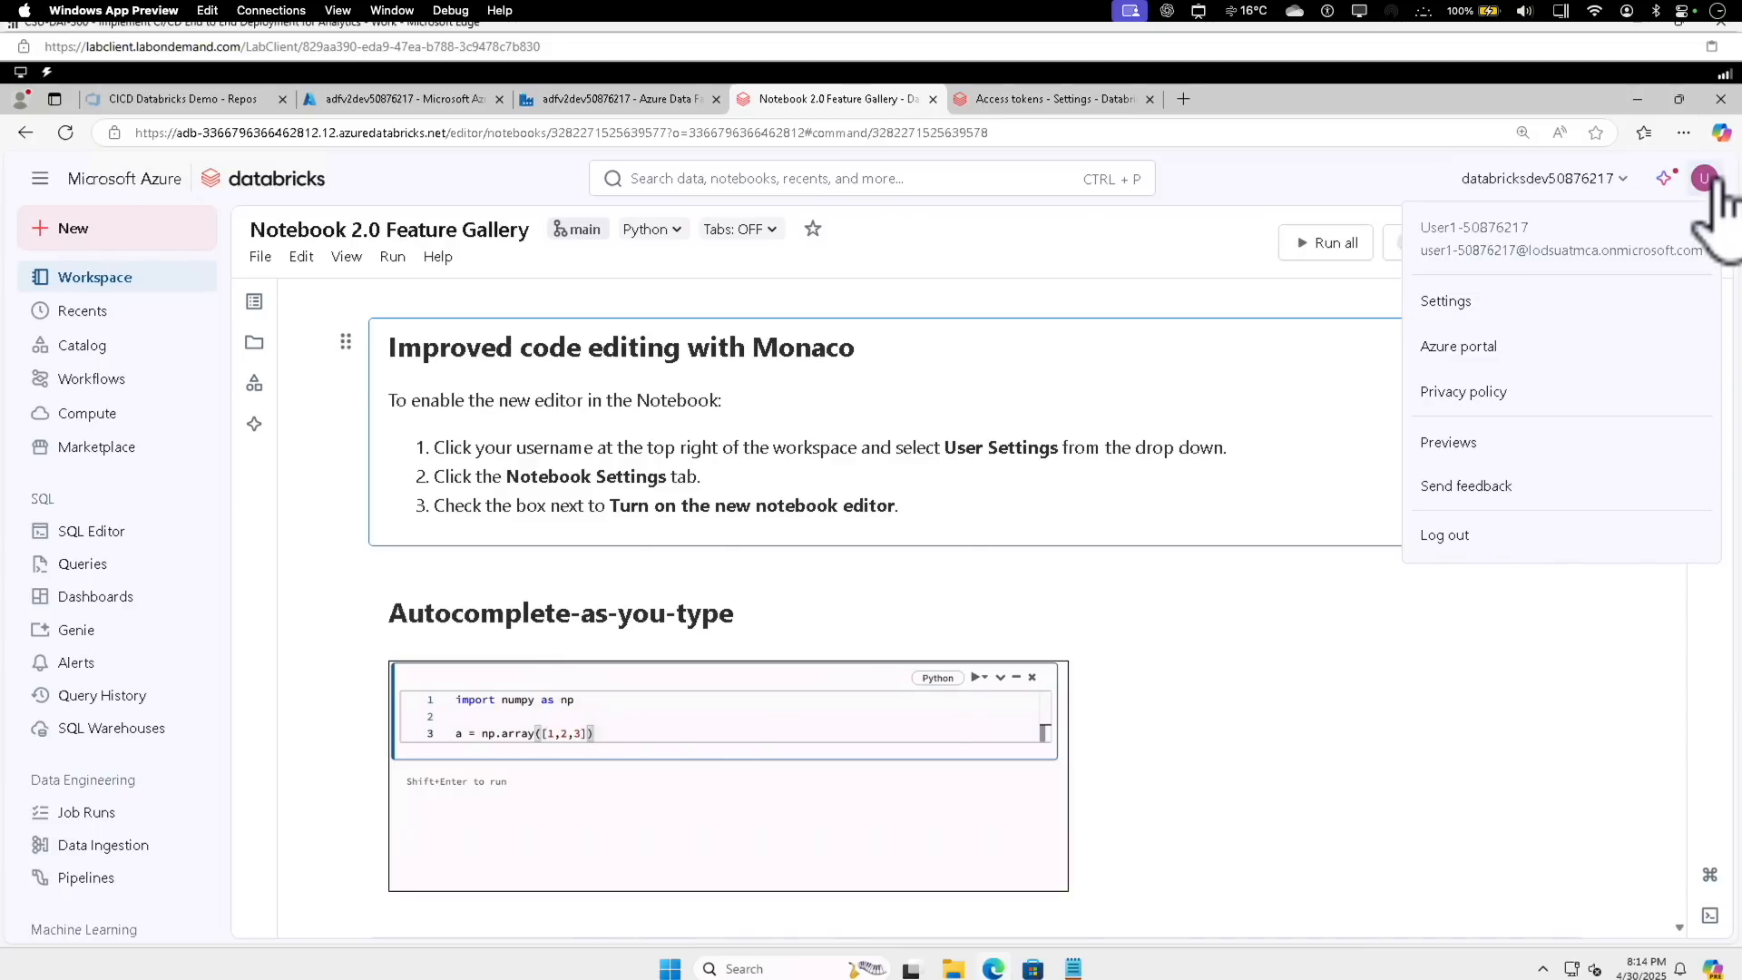
{"action": "left_click", "coordinate": [1527, 302]}
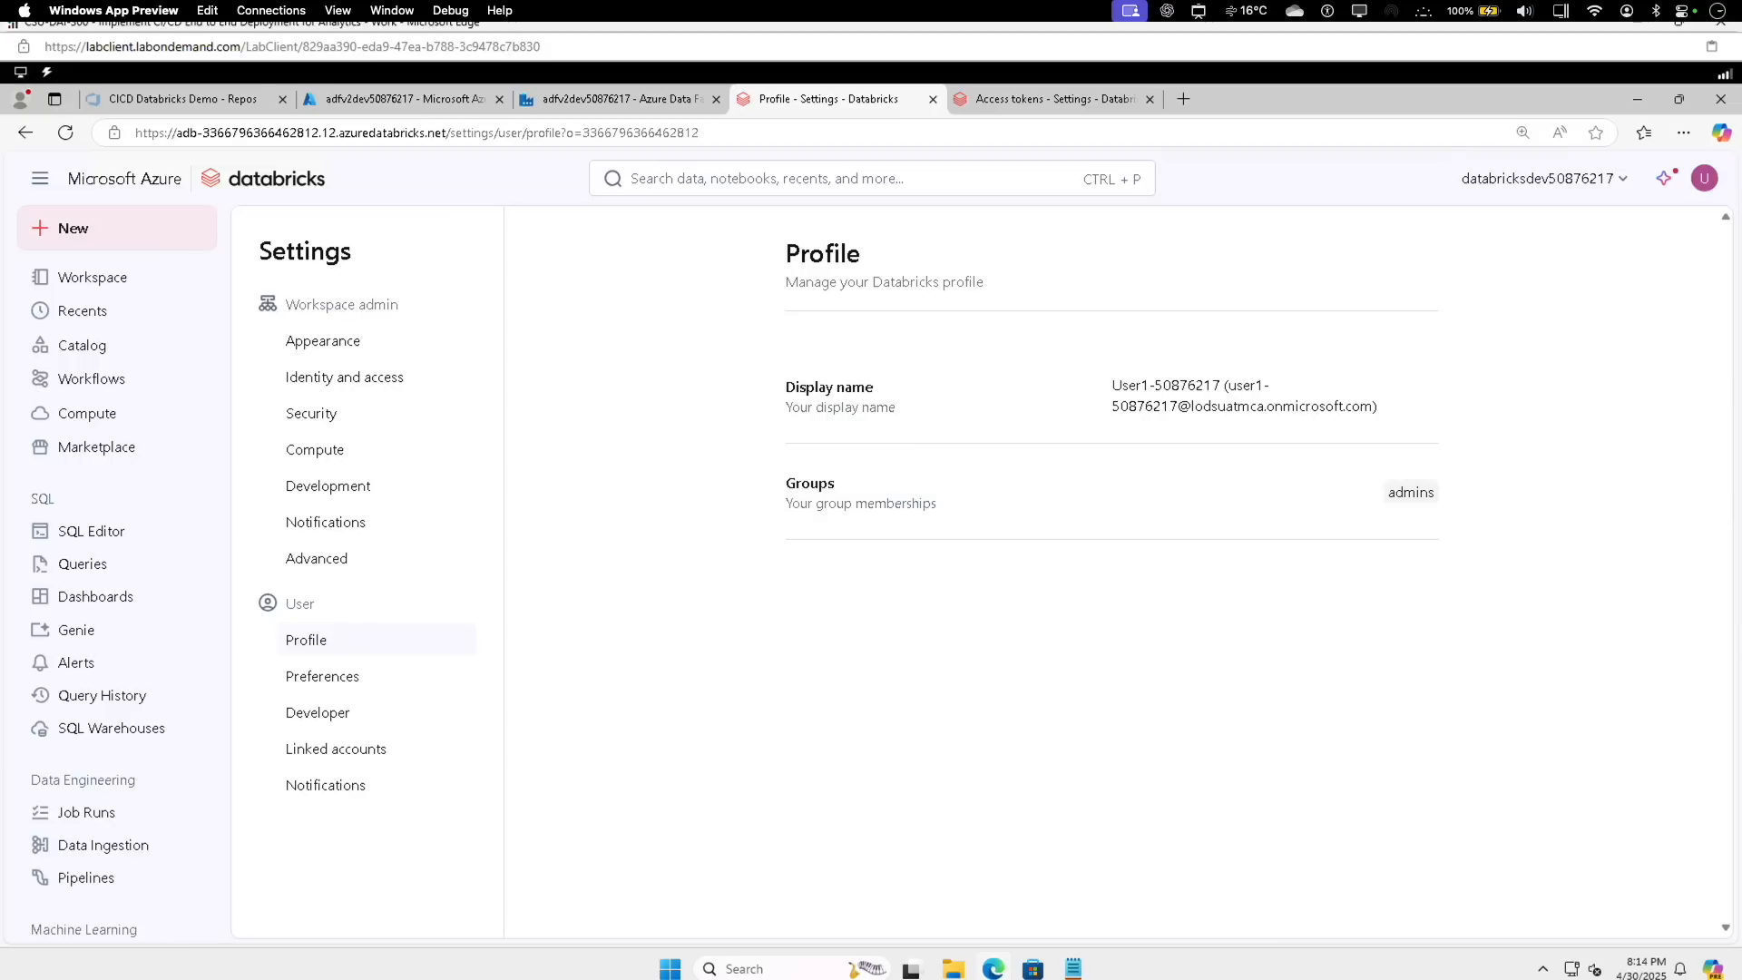
{"action": "left_click", "coordinate": [352, 714]}
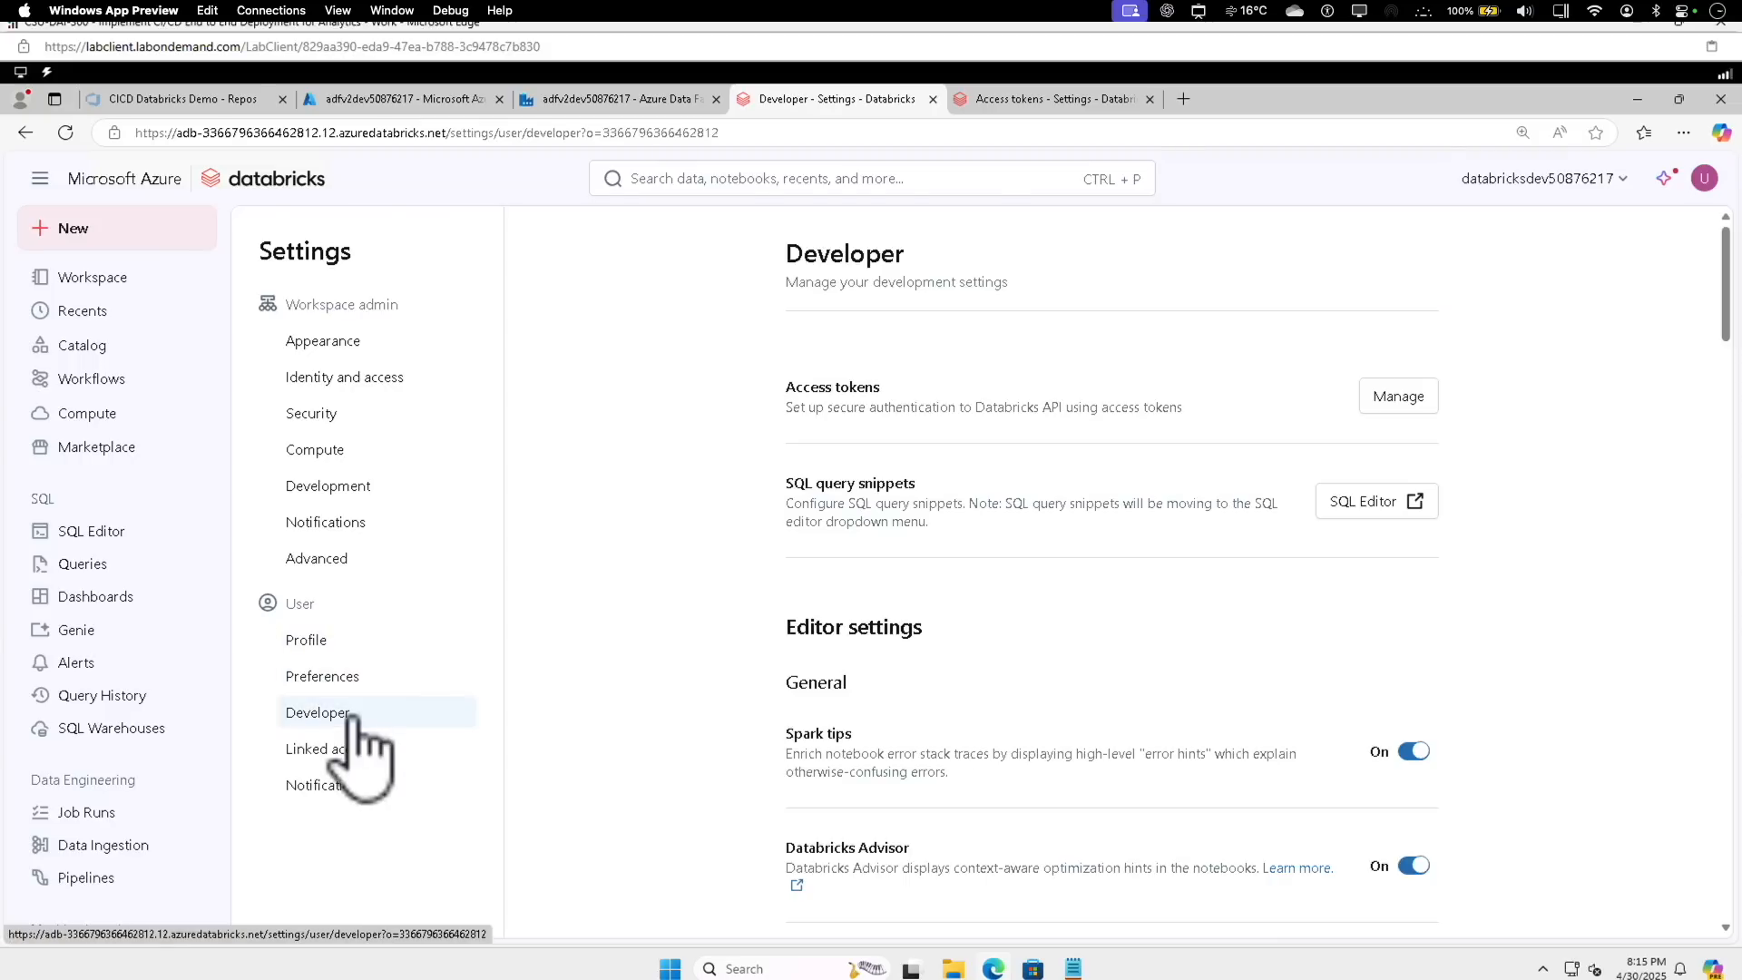
{"action": "left_click", "coordinate": [1404, 401]}
Generate a new access token with the comment Databricks (Dev) to Azure Dev Ops and the default 90-day lifetime.
{"action": "left_click", "coordinate": [635, 432]}
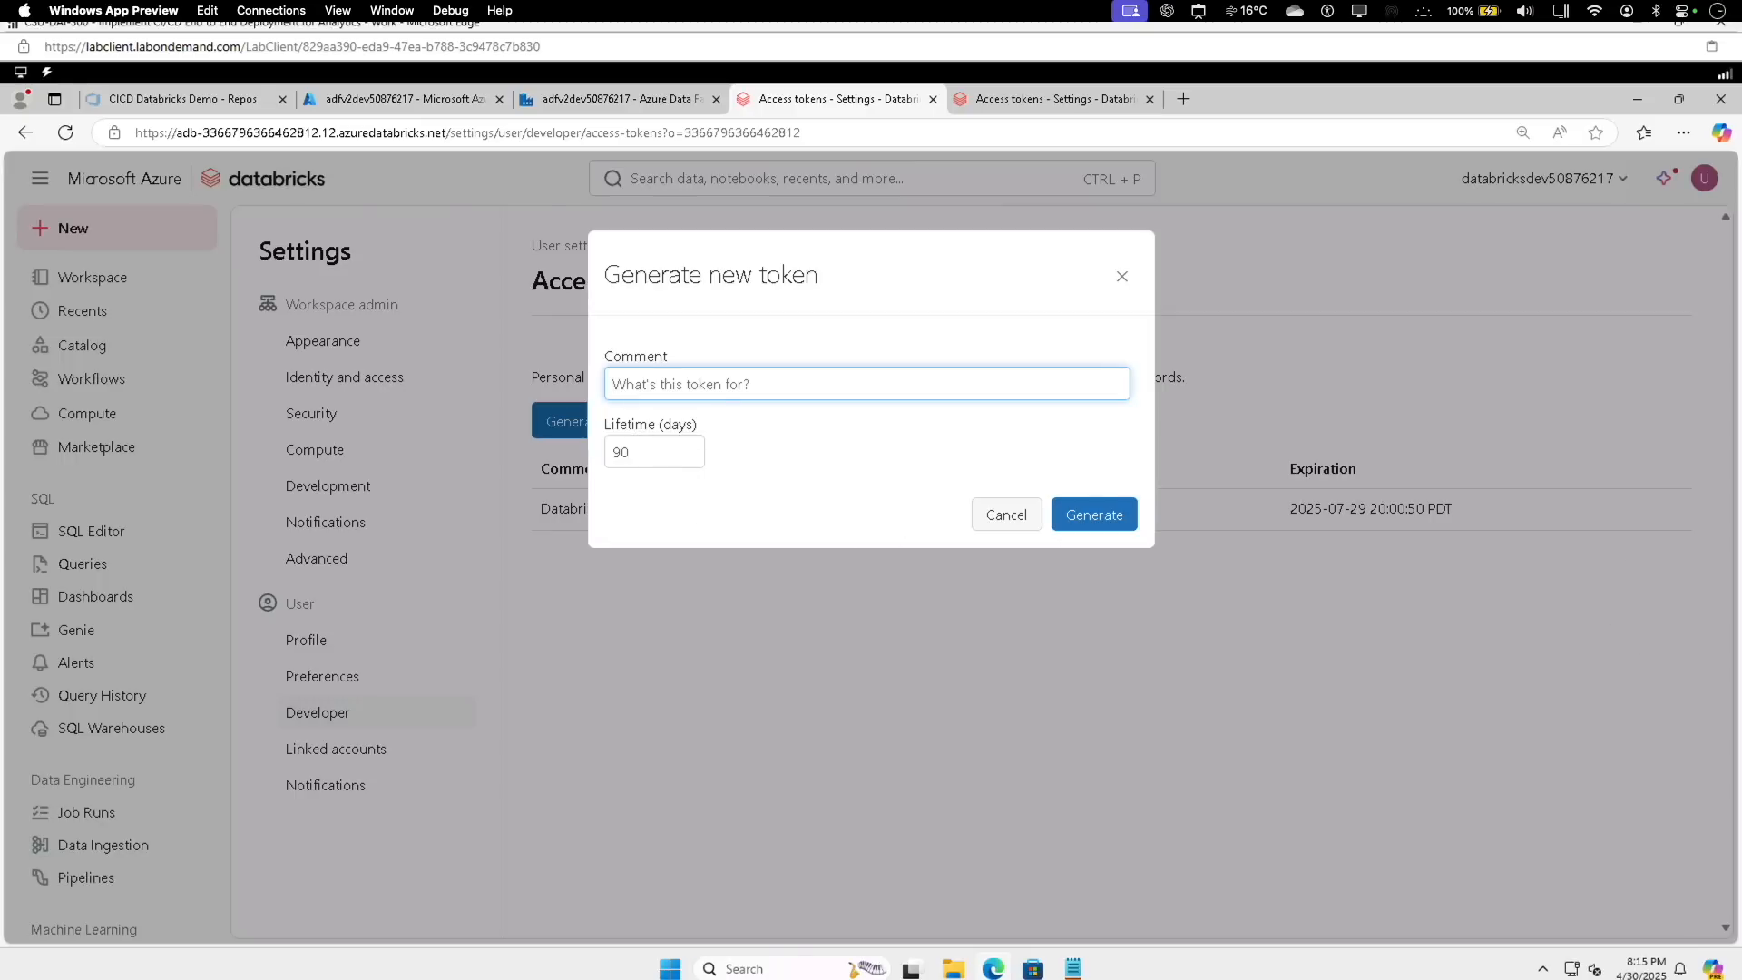
{"action": "type", "text": "Databric"}
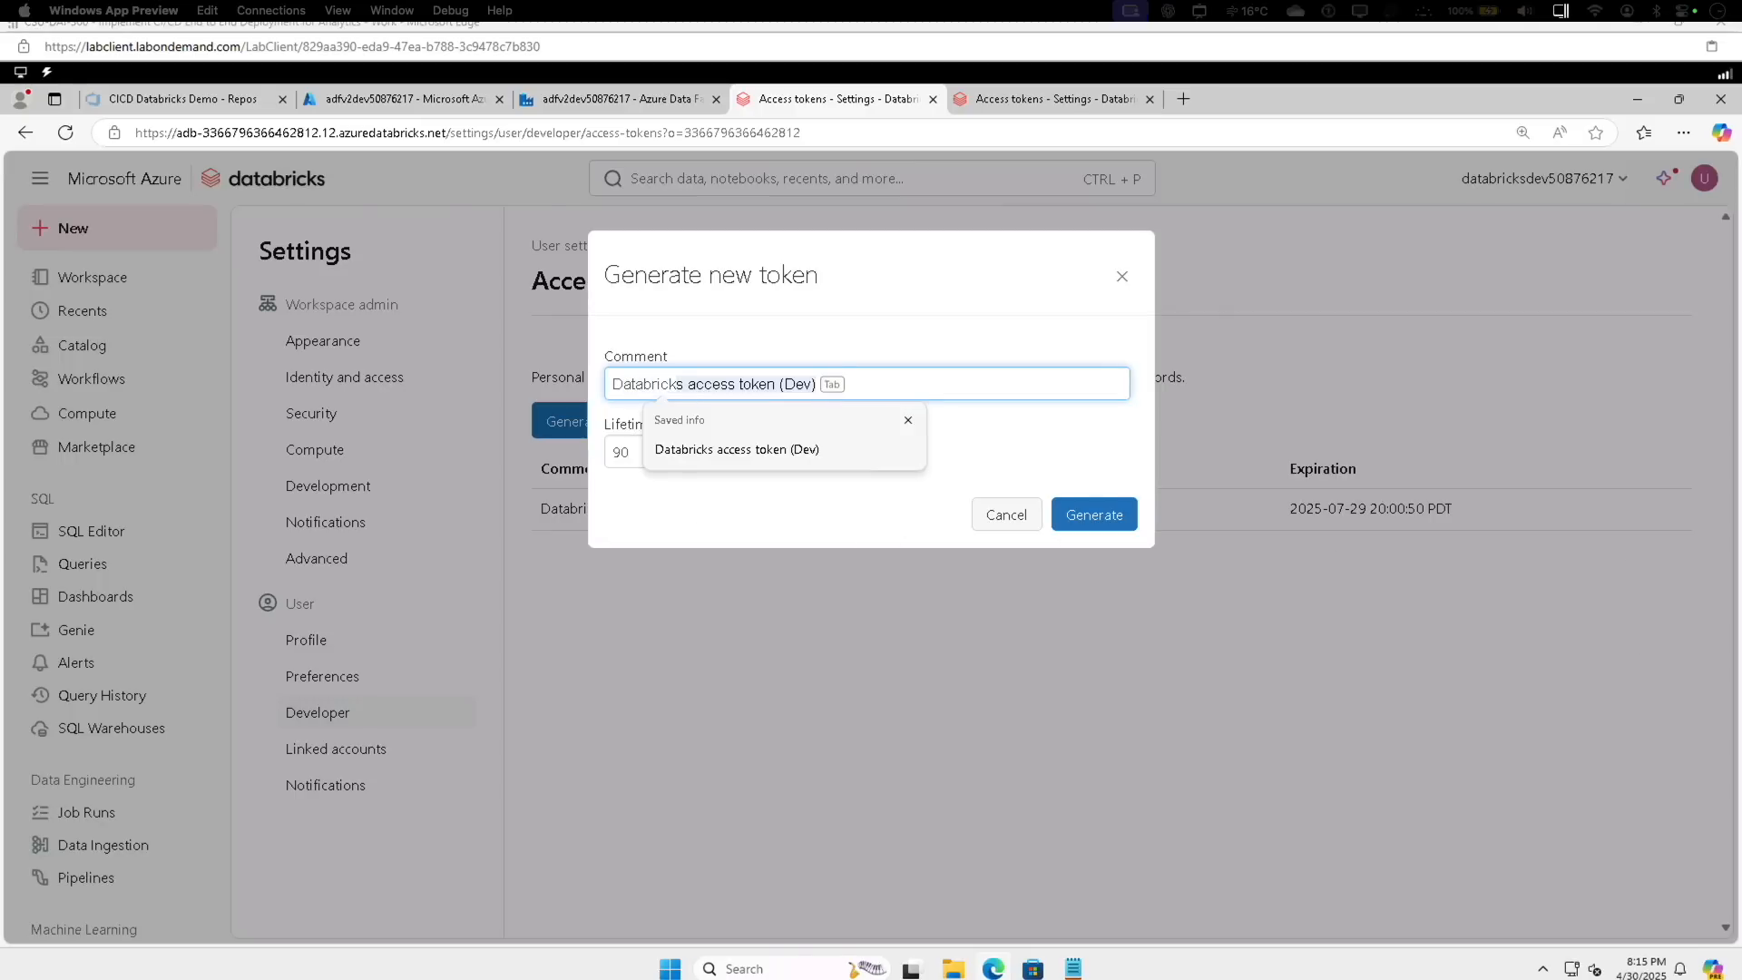
{"action": "type", "text": "ks (Dev) to Azure Dev Ops"}
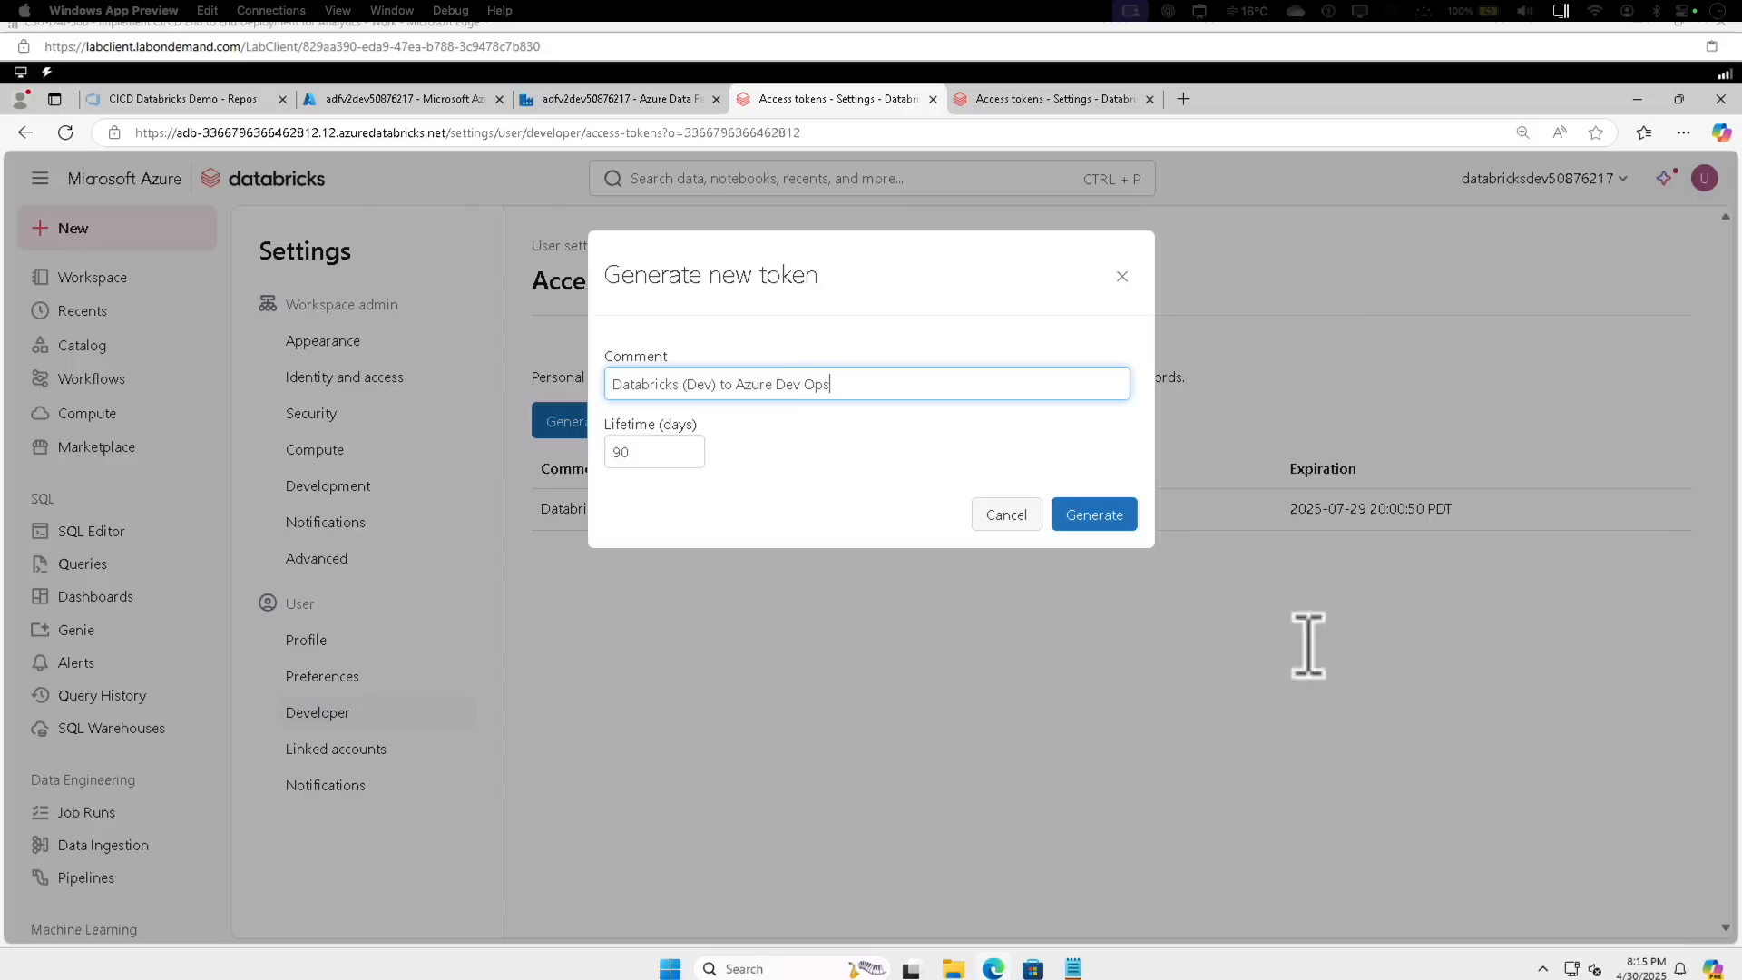
{"action": "left_click", "coordinate": [1091, 510]}
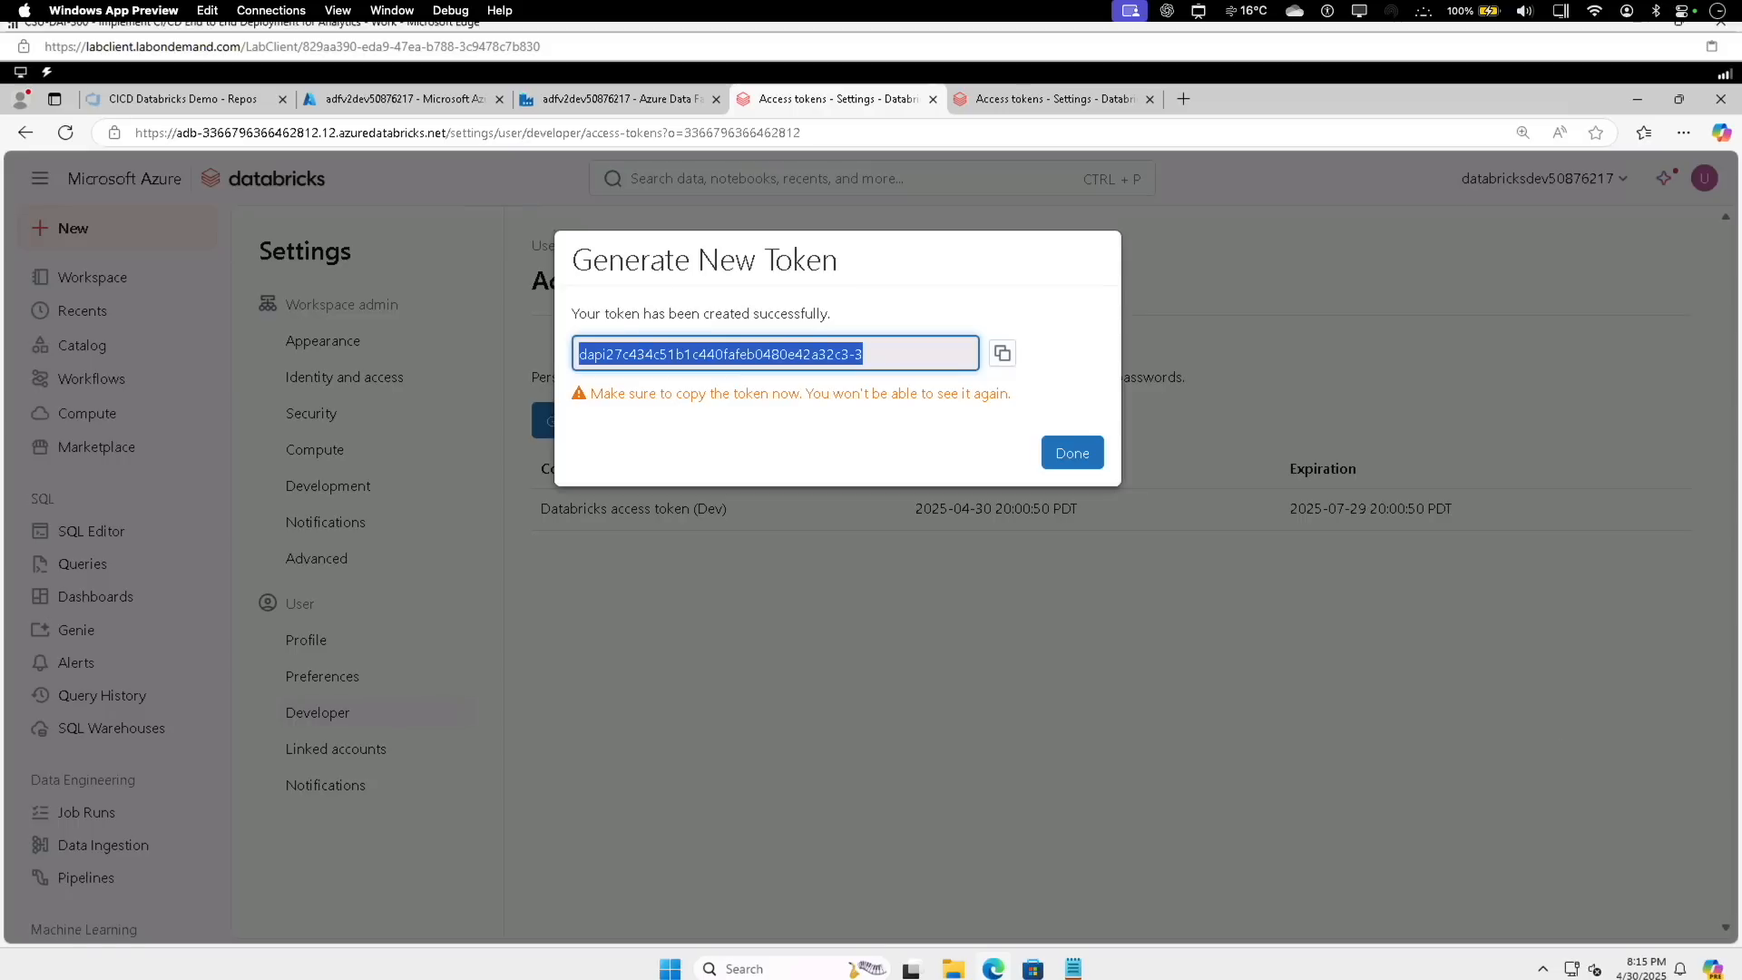
Copy the new Databricks access token, paste it into the Notepad notes, and return to the browser.
{"action": "left_click", "coordinate": [1001, 352]}
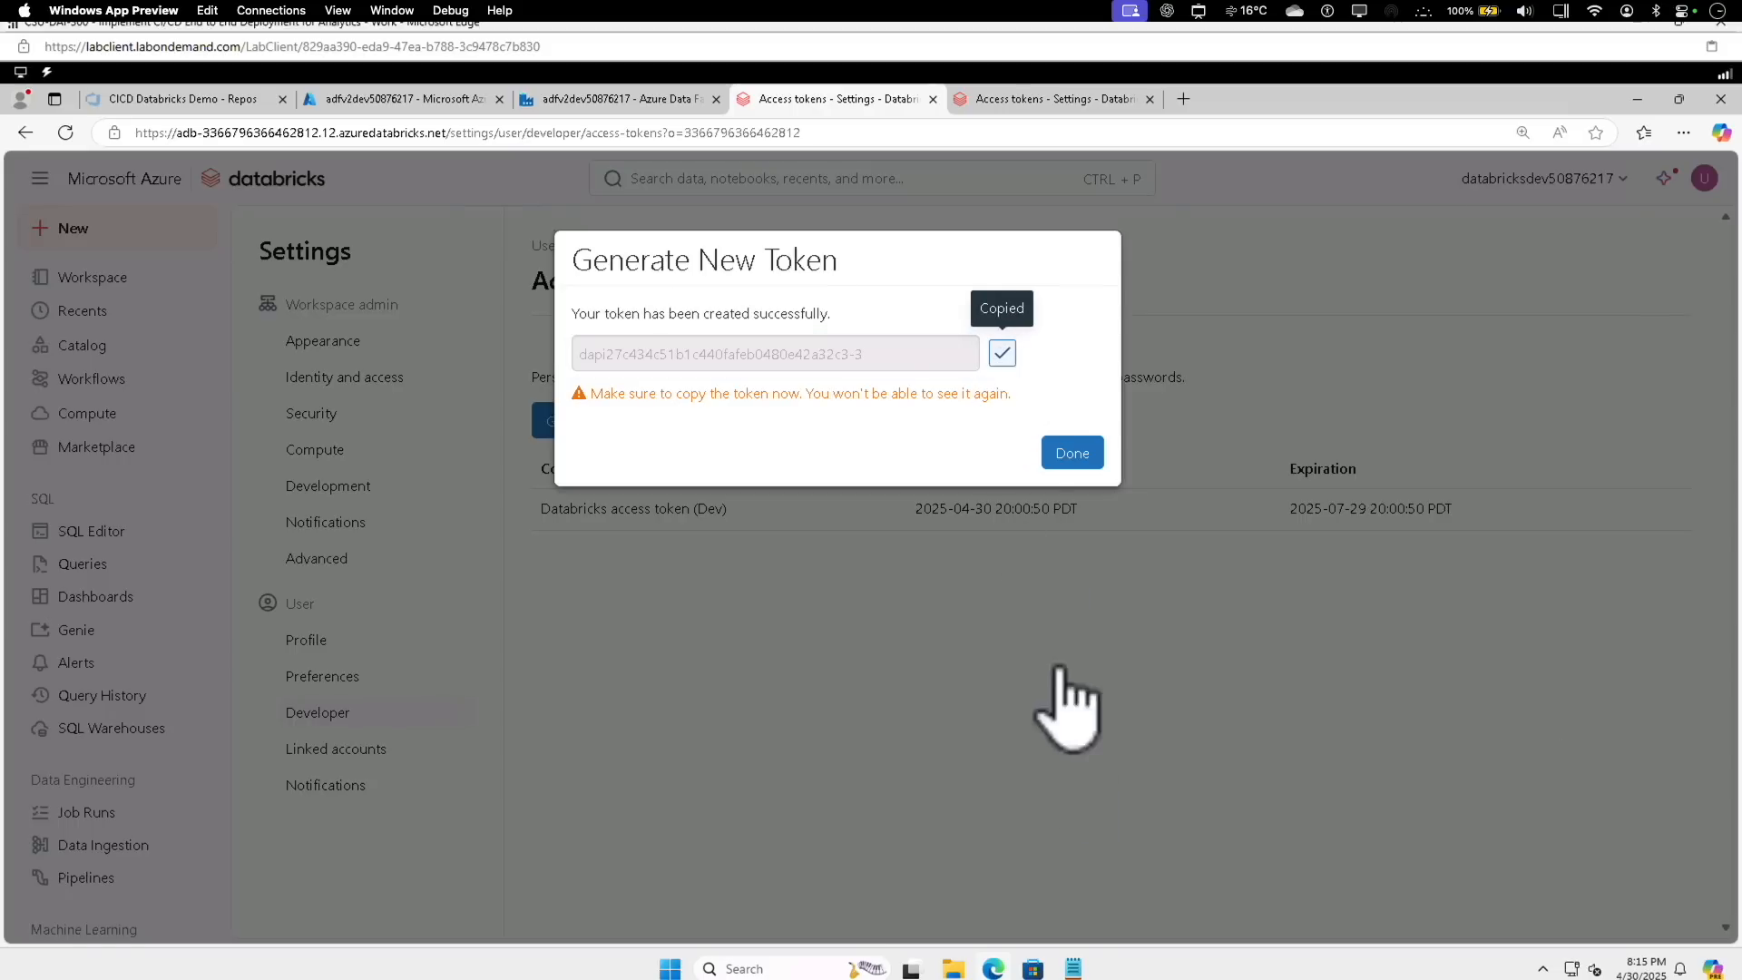
{"action": "left_click", "coordinate": [1073, 968]}
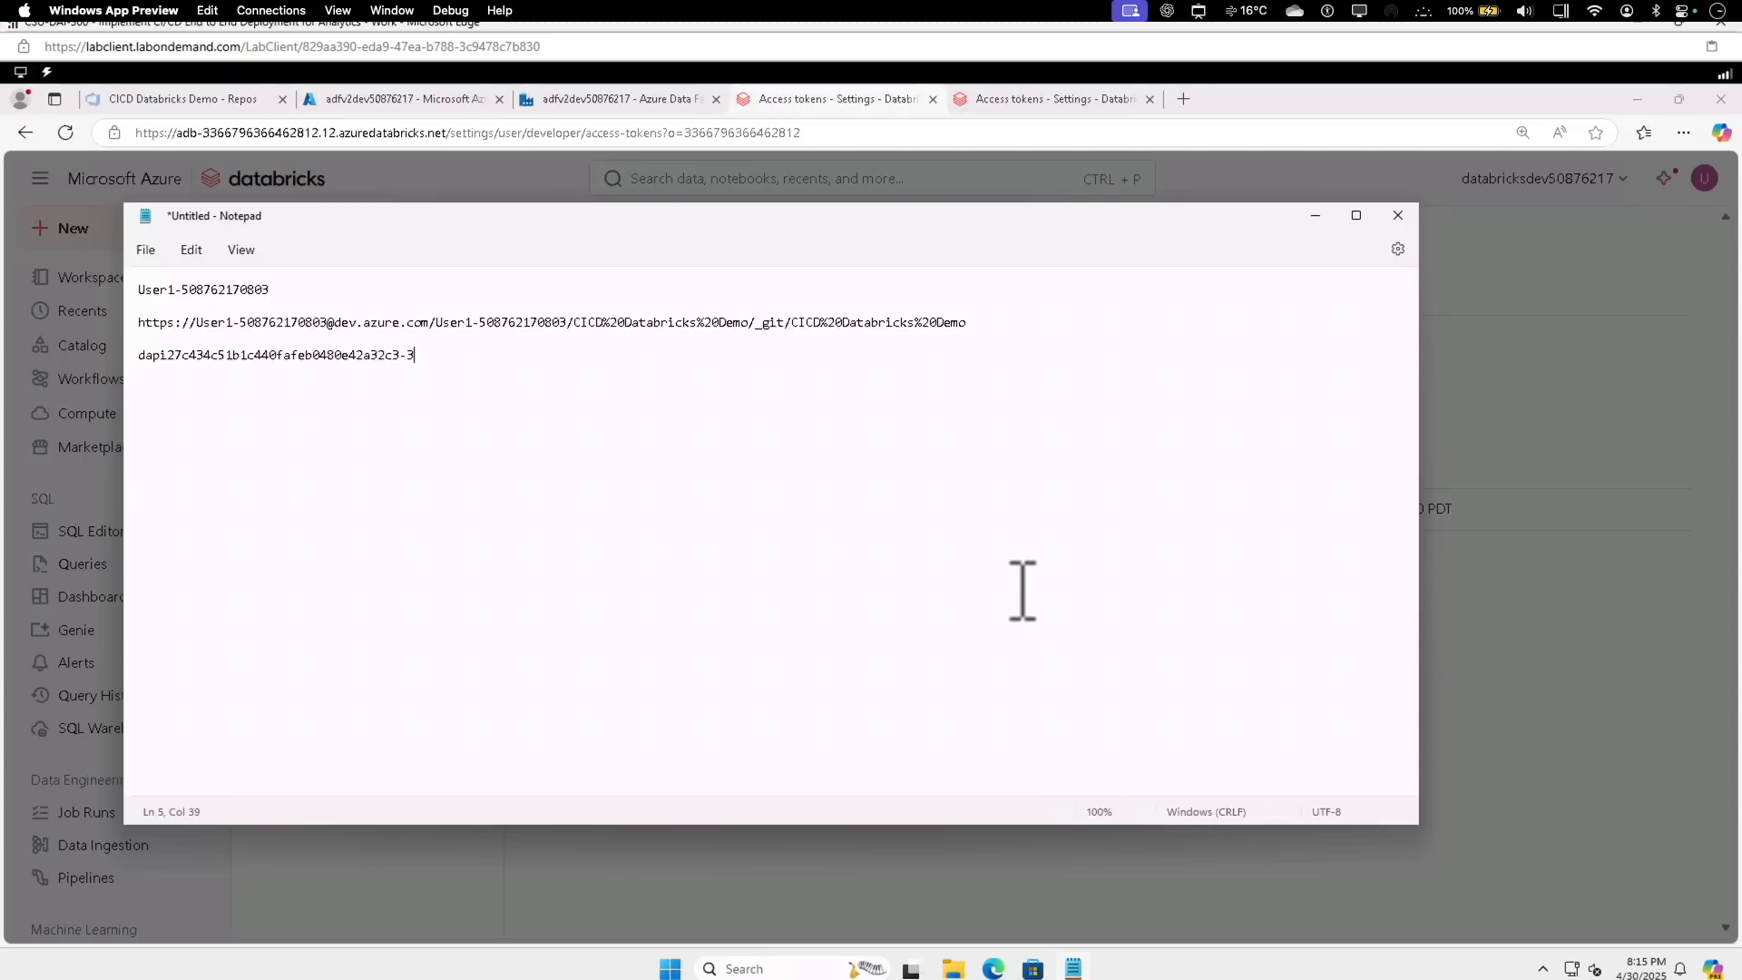
{"action": "left_click", "coordinate": [1453, 852]}
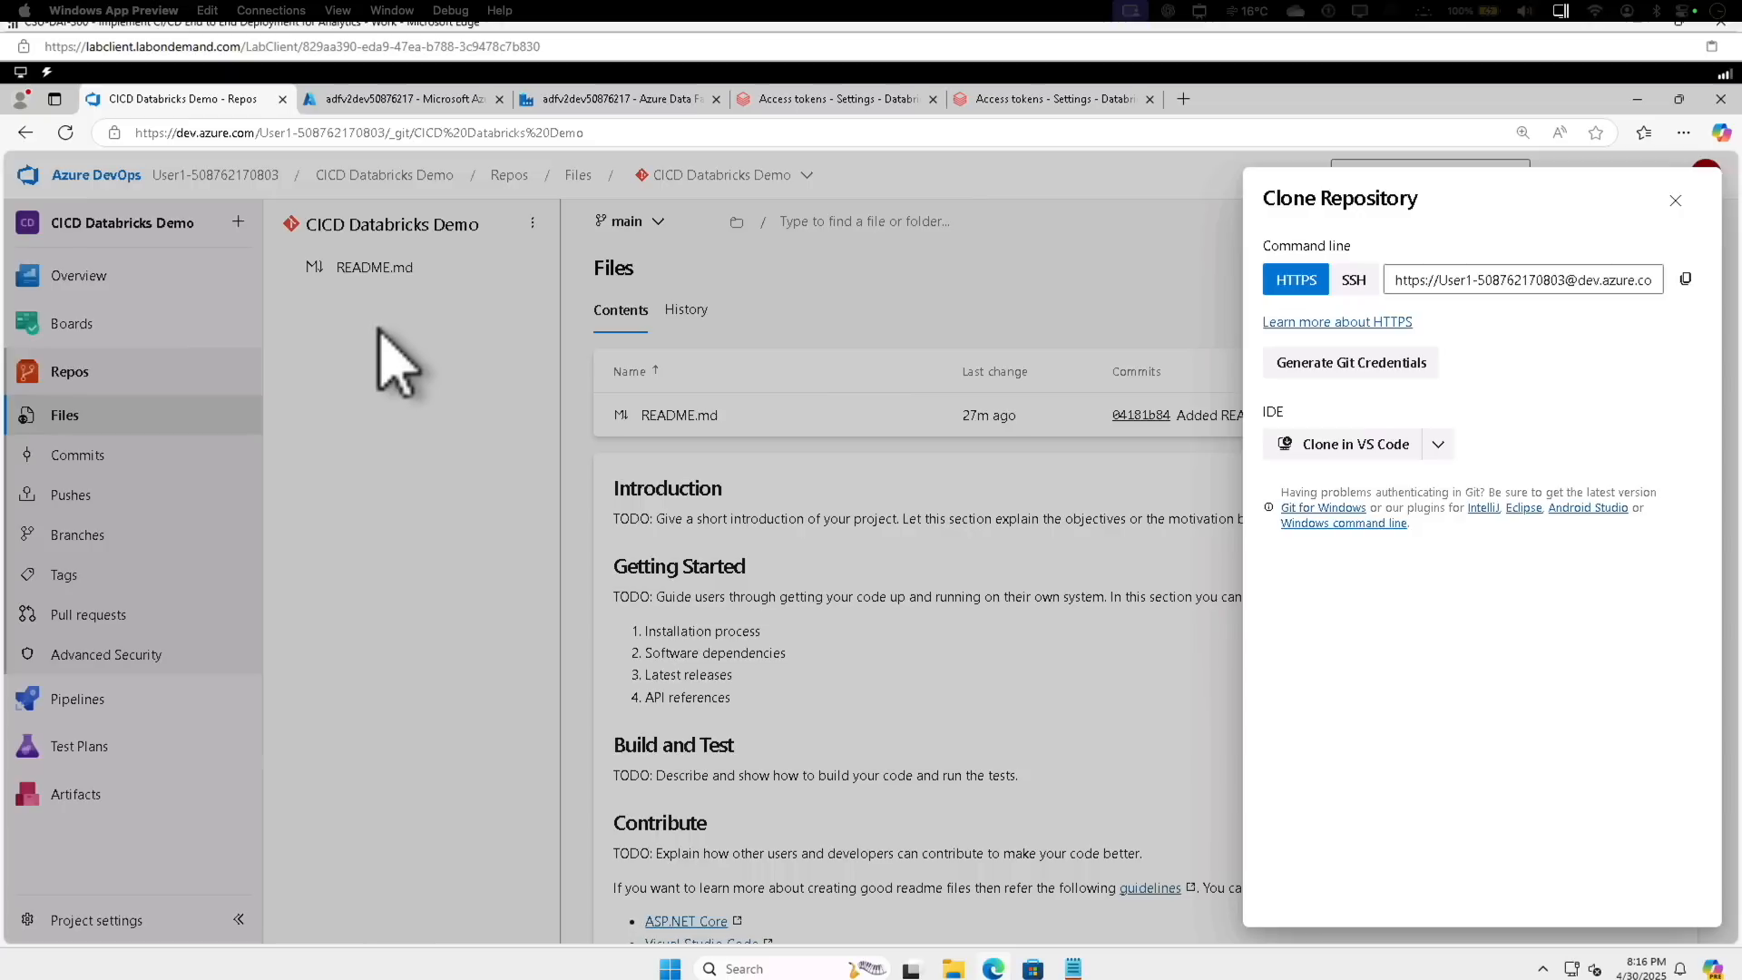
Switch to Azure DevOps, dismiss the Clone Repository pane, and open the CICD Databricks Demo project from the organization's home page.
{"action": "left_click", "coordinate": [377, 328]}
{"action": "left_click", "coordinate": [170, 167]}
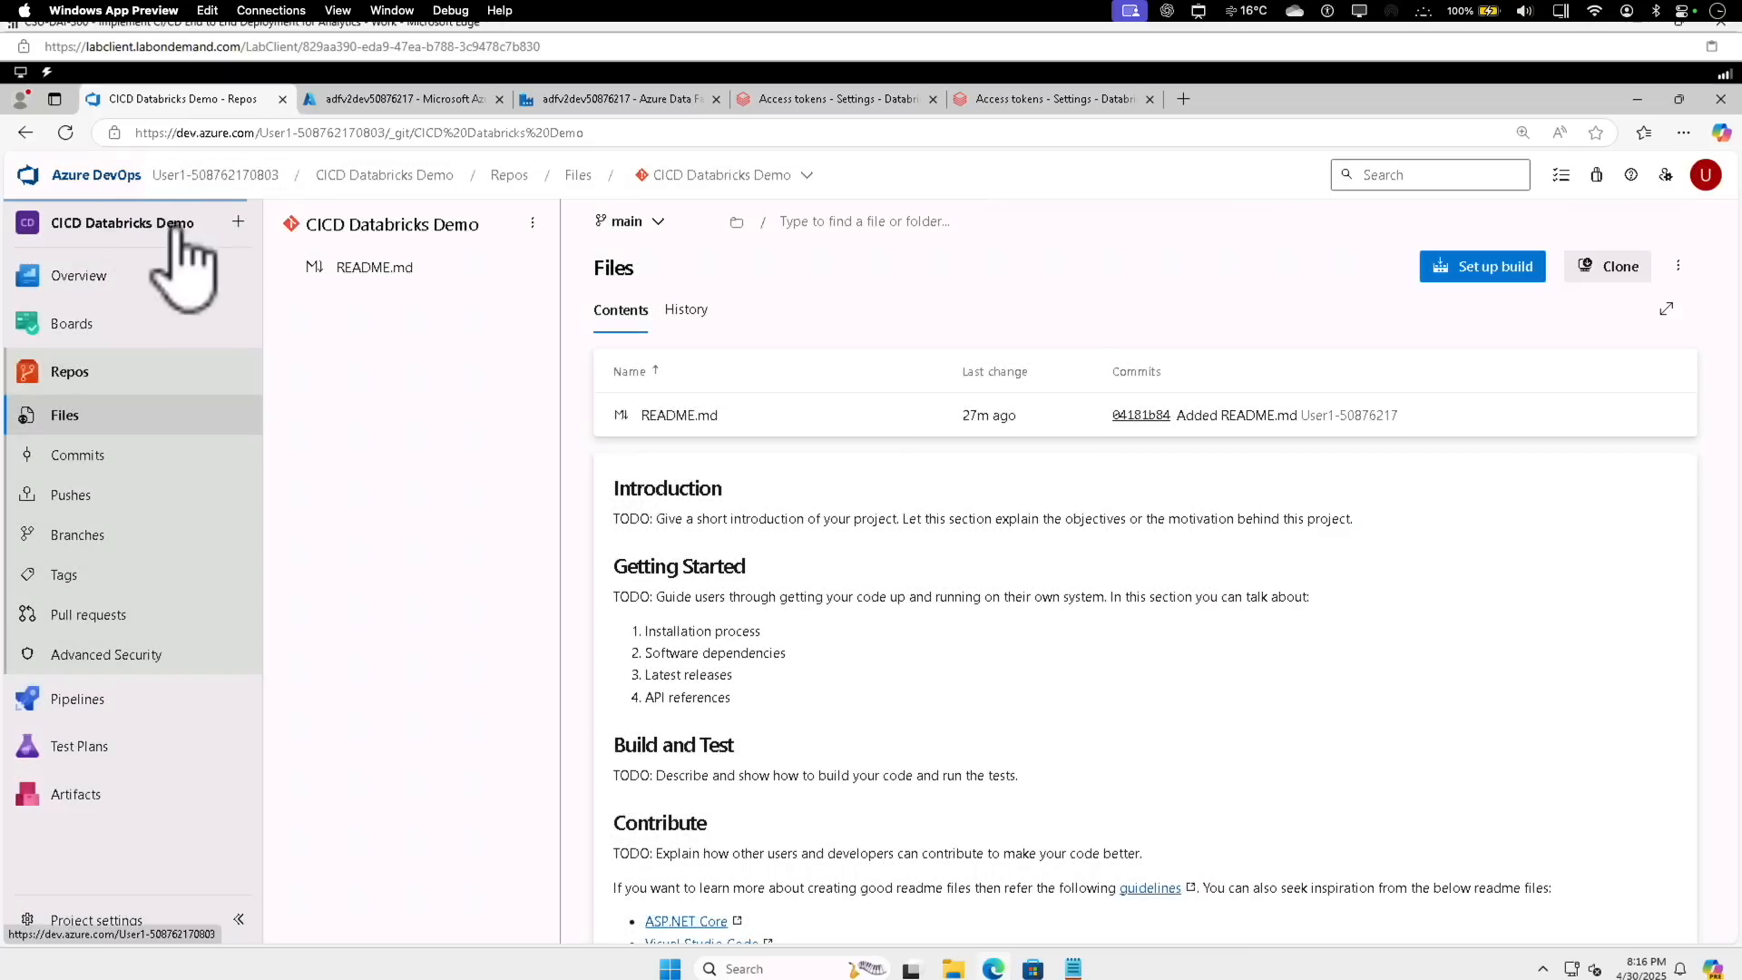
{"action": "left_click", "coordinate": [132, 175]}
{"action": "left_click", "coordinate": [470, 422]}
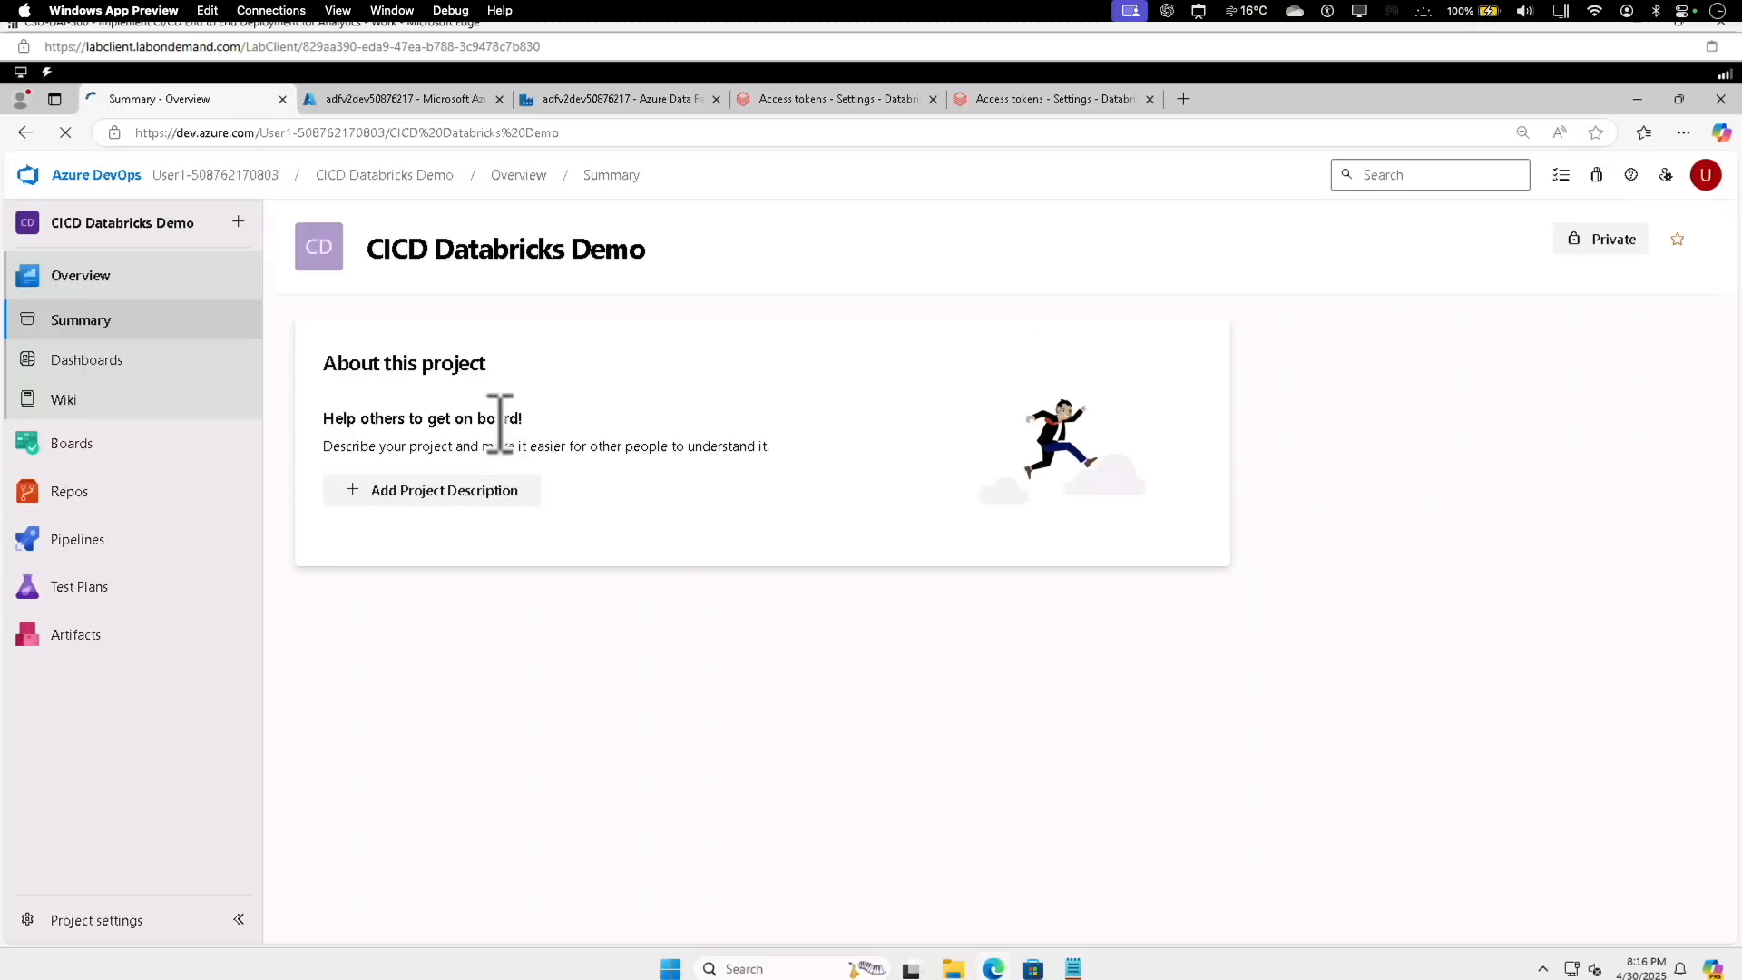
Create a build pipeline in the classic editor from the CICD Databricks Demo repository's main branch, starting with an empty job.
{"action": "left_click", "coordinate": [90, 539]}
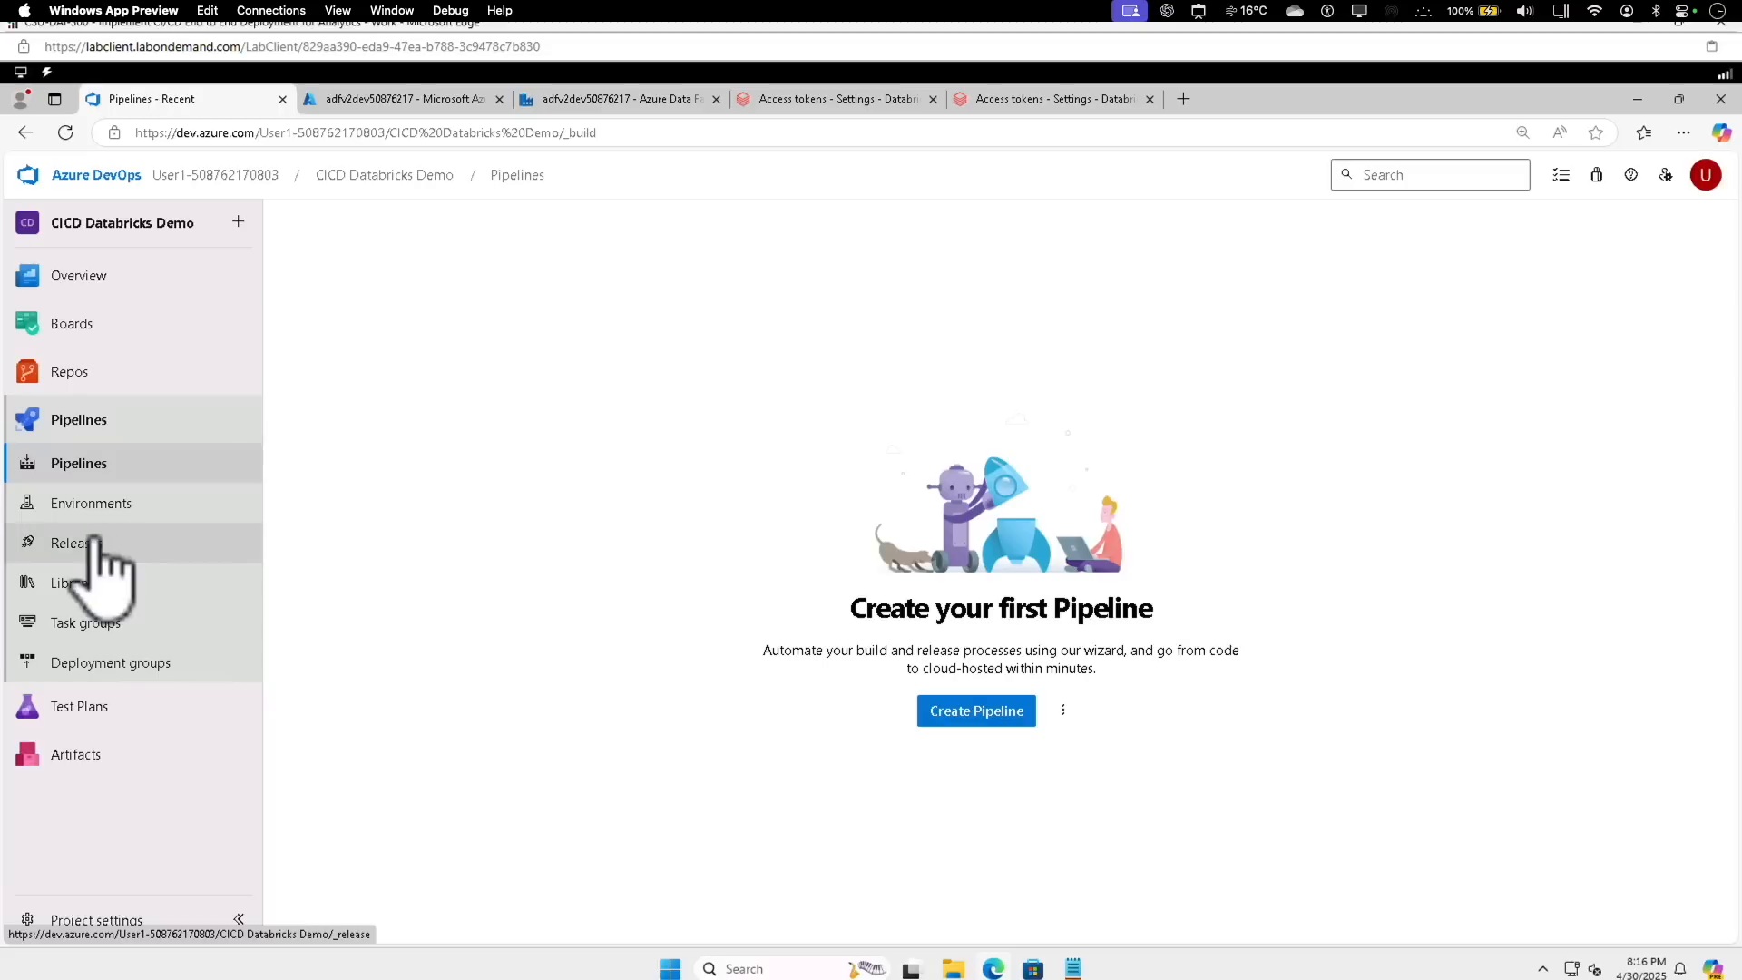
{"action": "left_click", "coordinate": [942, 722]}
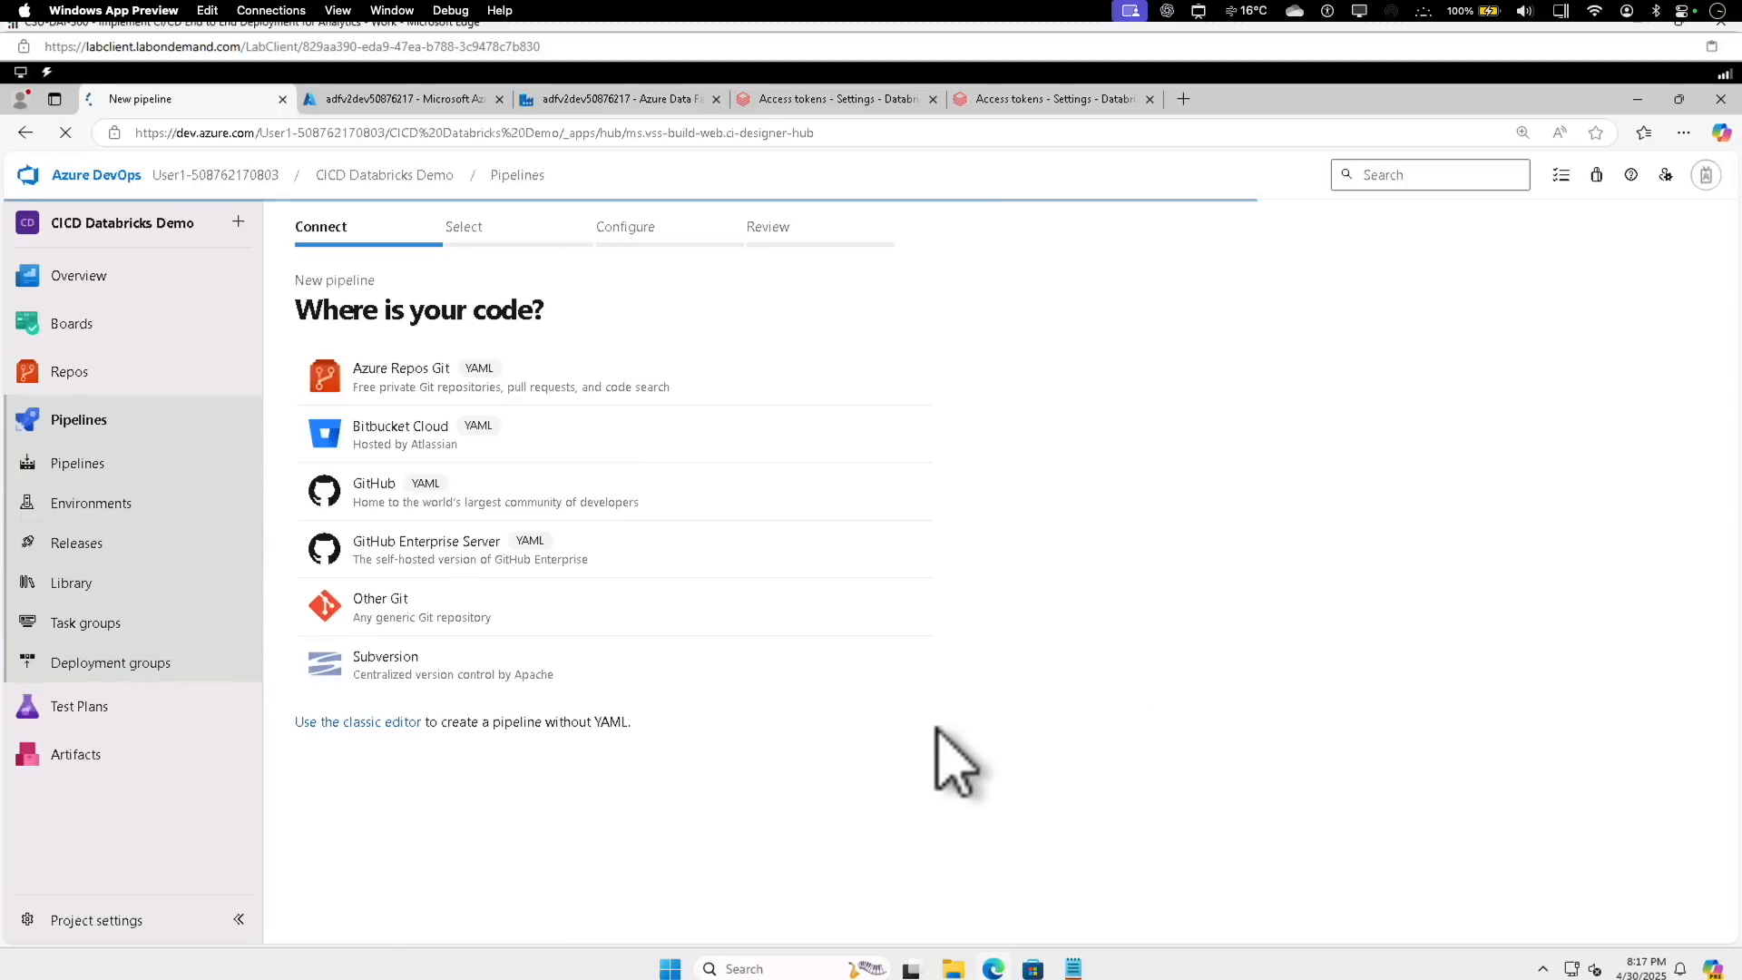
{"action": "left_click", "coordinate": [372, 723]}
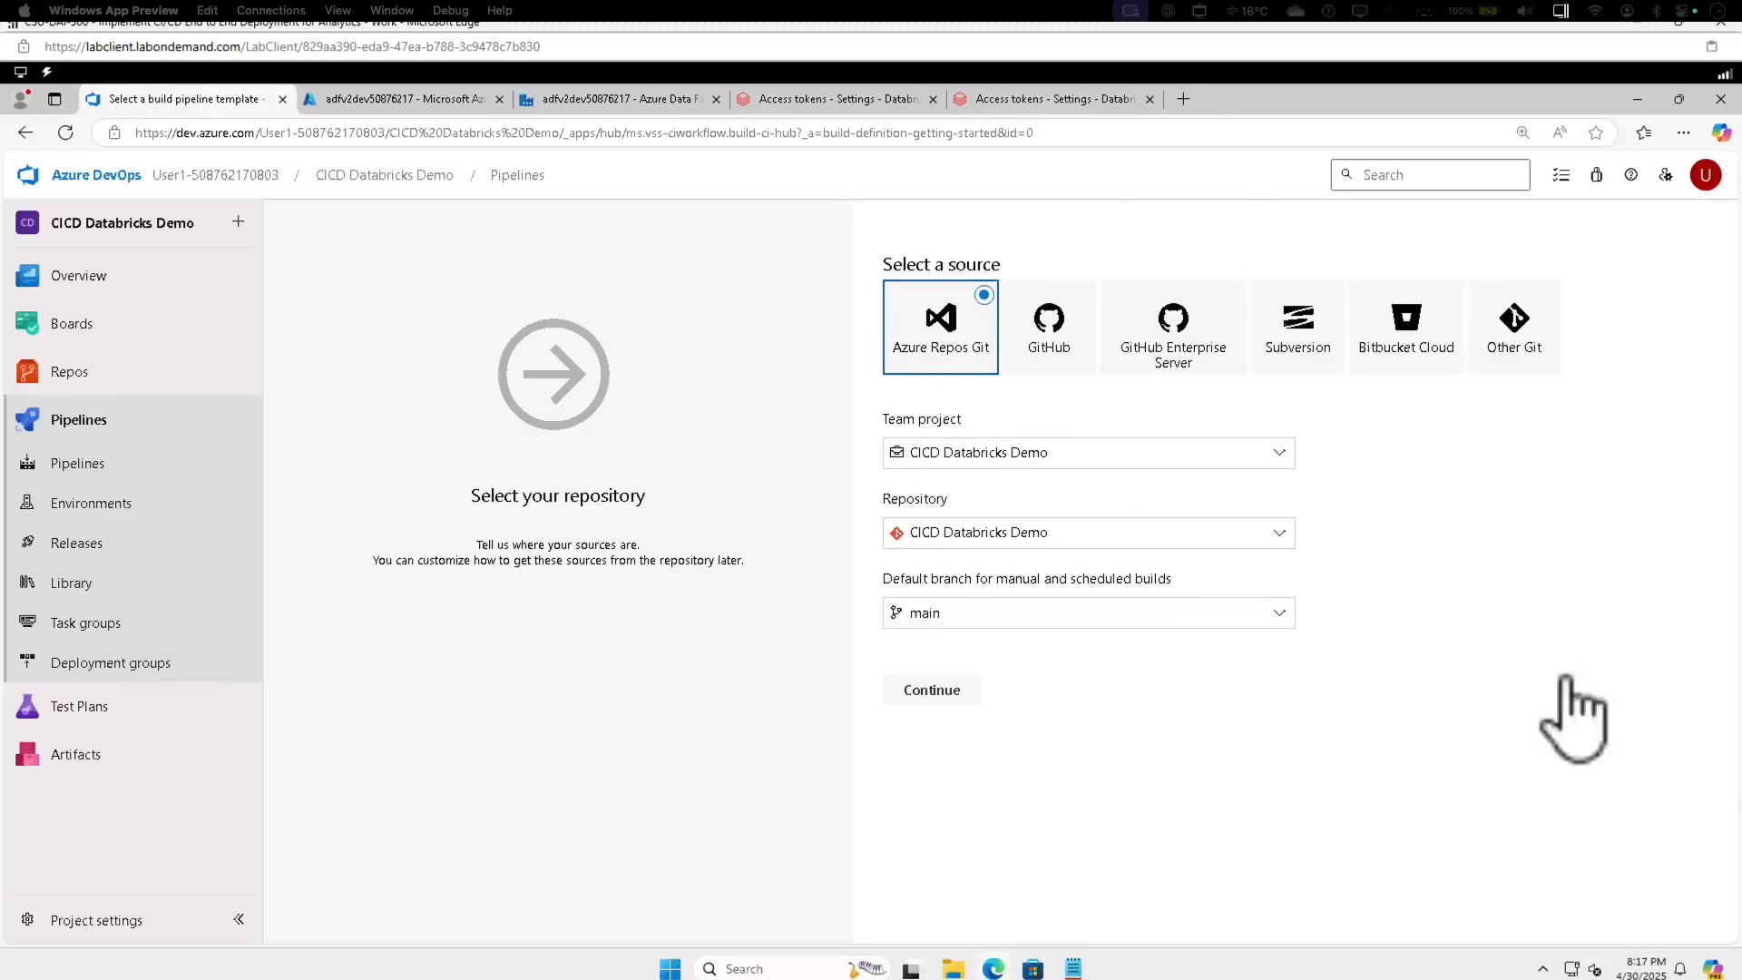
{"action": "left_click", "coordinate": [935, 691]}
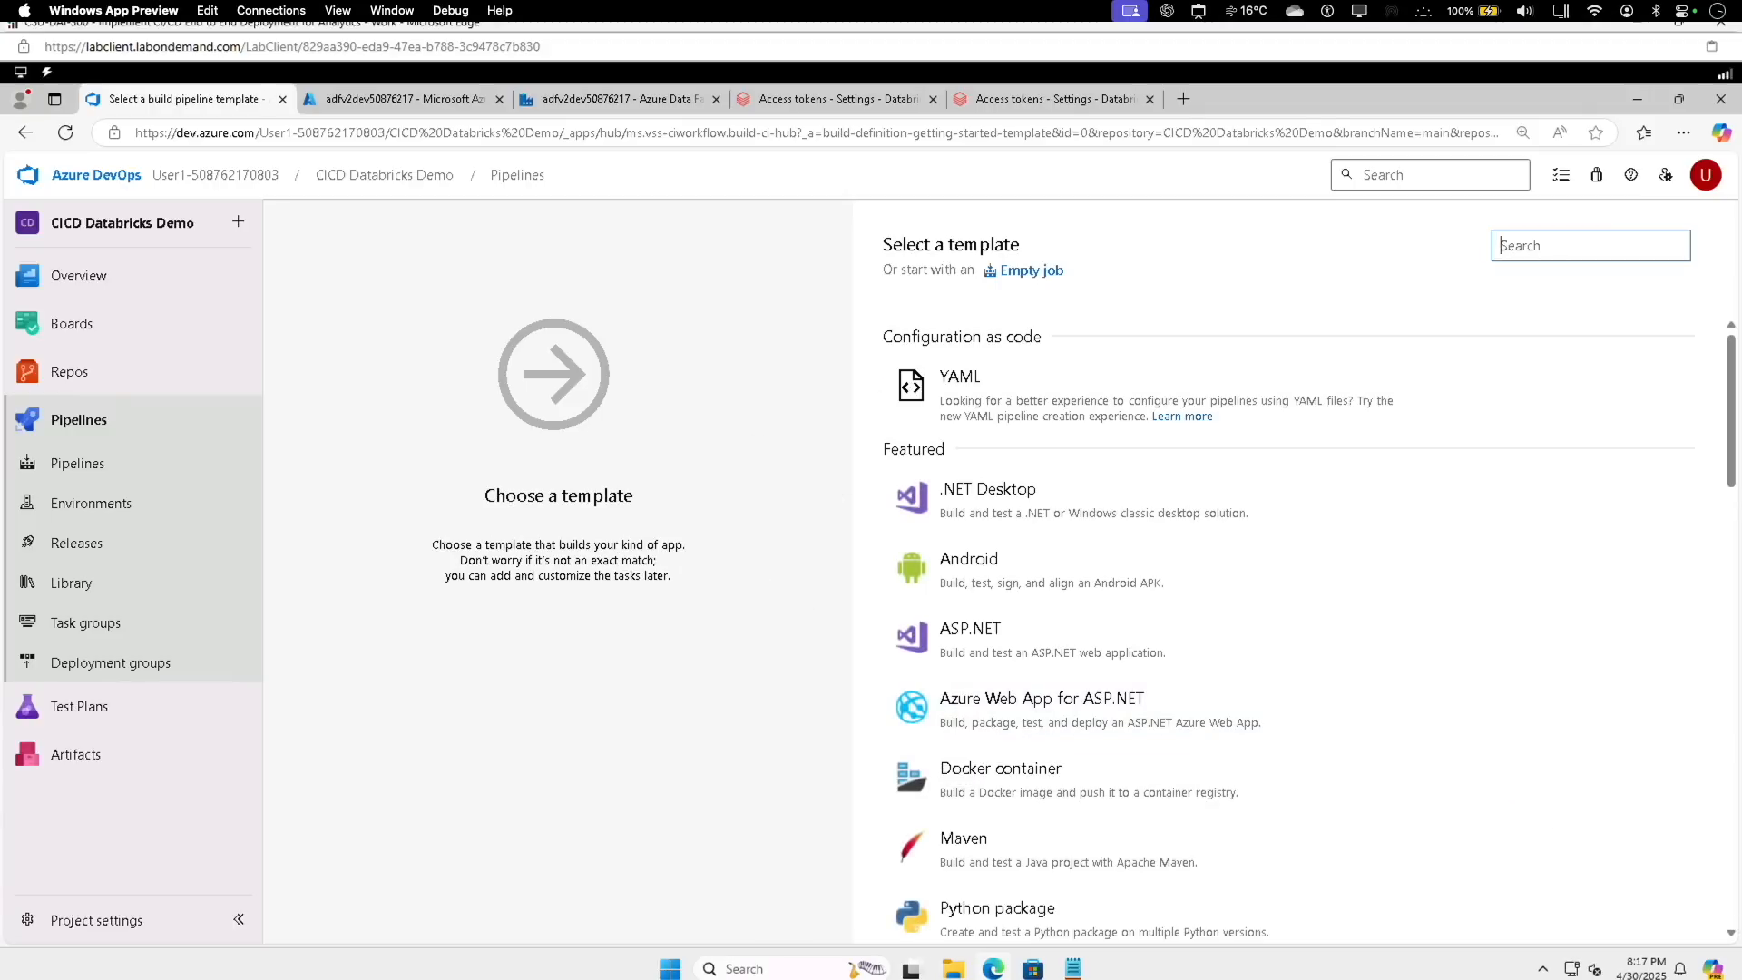
{"action": "left_click", "coordinate": [1023, 270]}
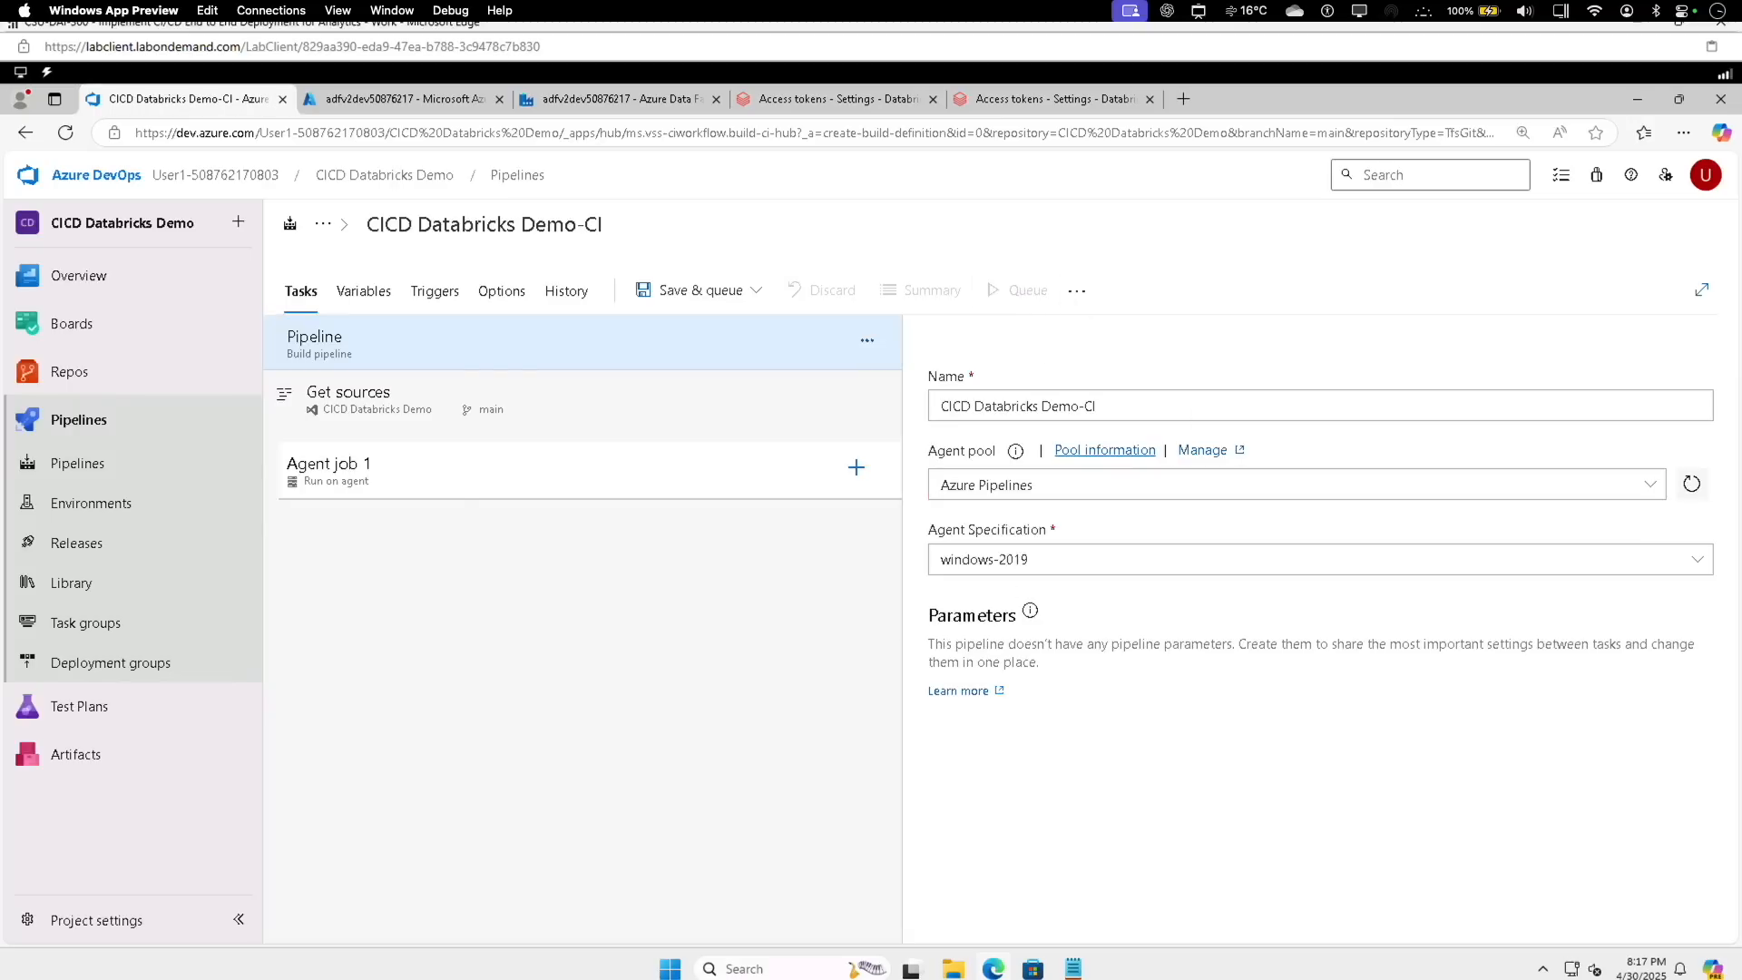
Add a Publish build artifacts task to Agent job 1.
{"action": "left_click", "coordinate": [857, 468]}
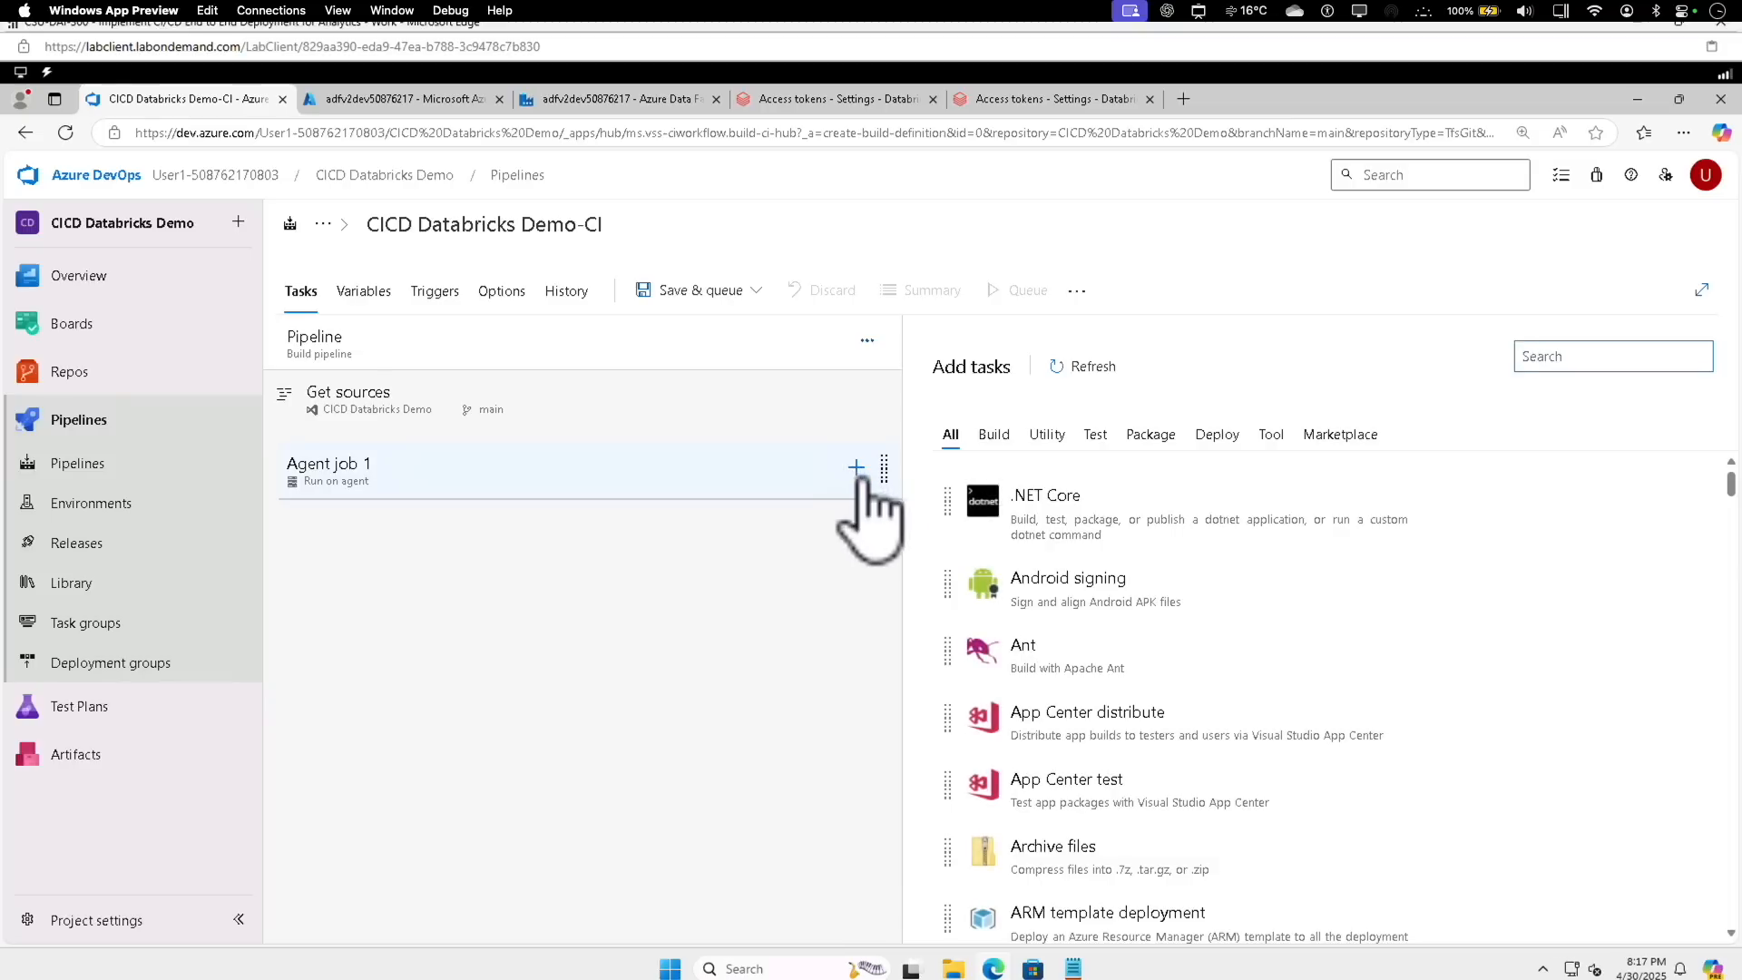
{"action": "left_click", "coordinate": [1587, 356]}
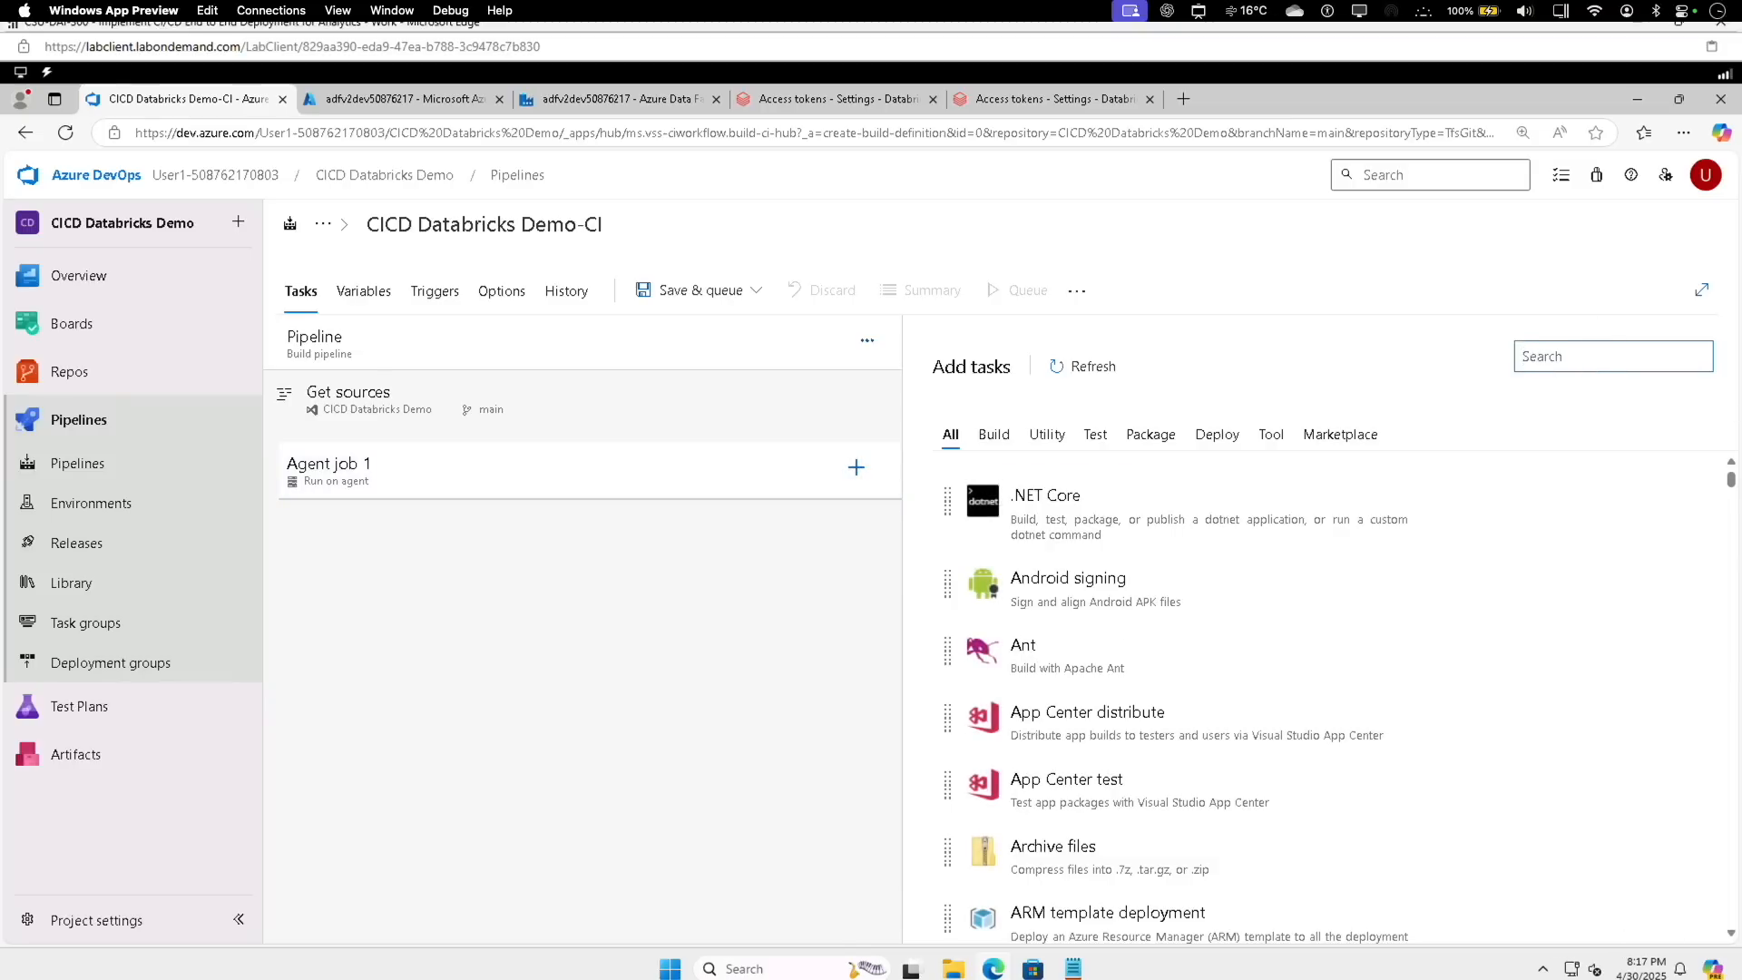
{"action": "type", "text": "Publish Build Artifacts"}
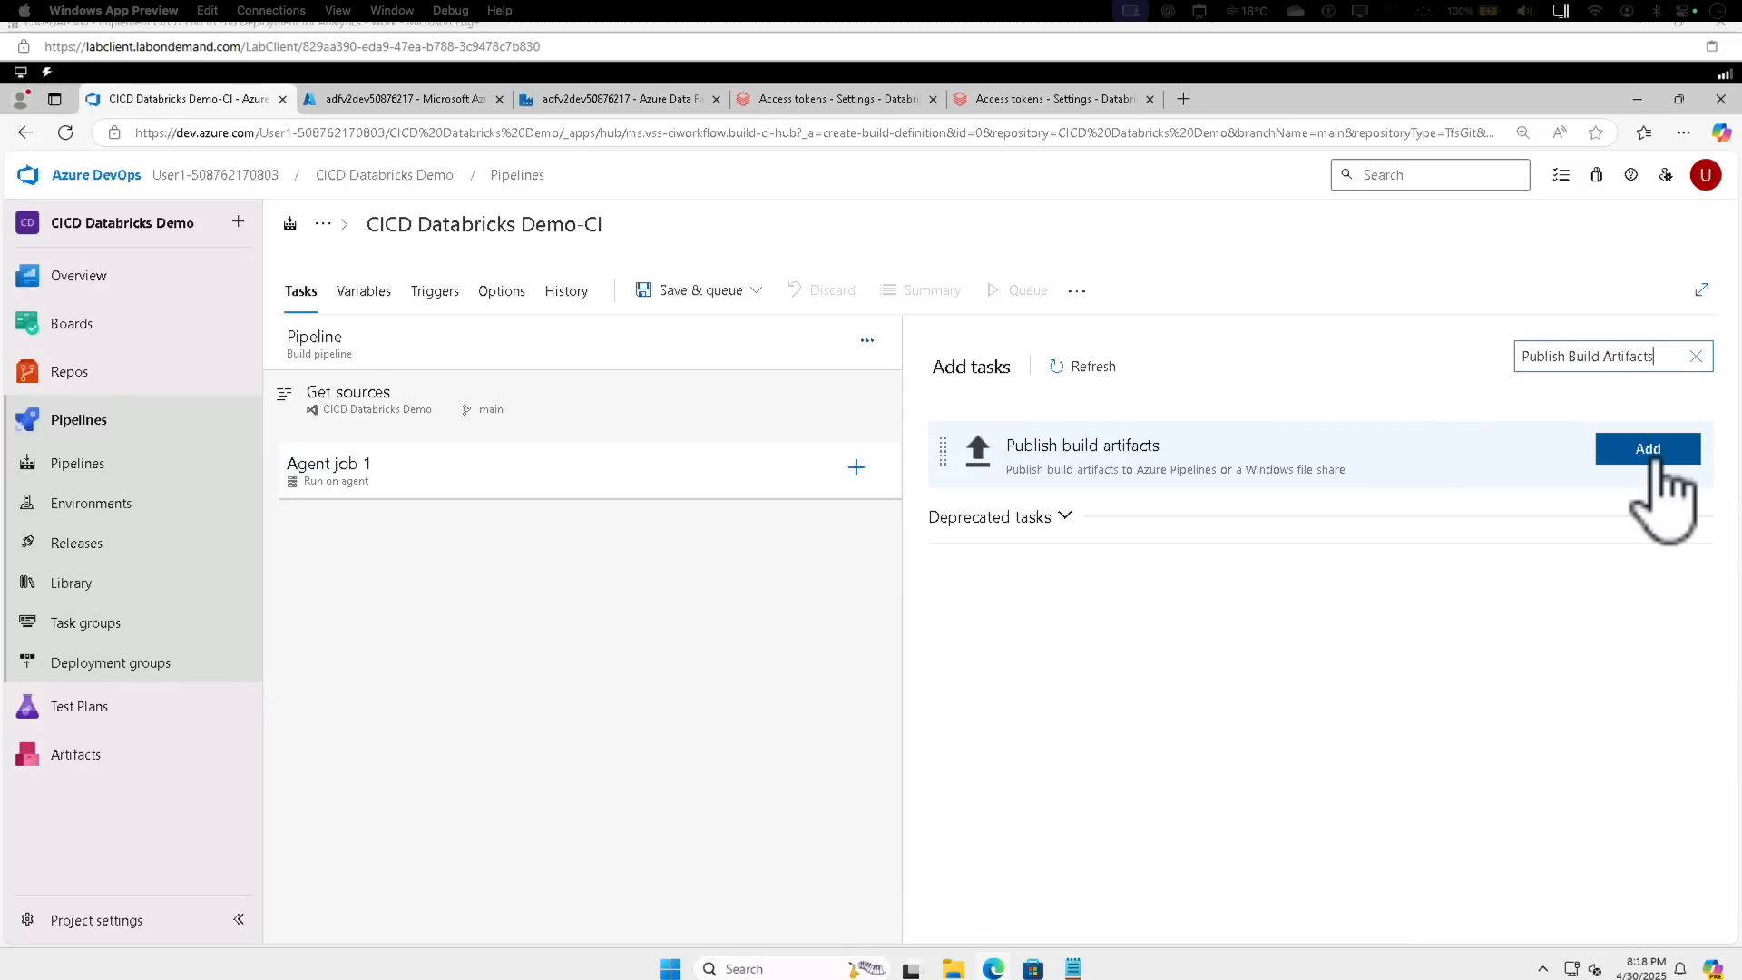
{"action": "left_click", "coordinate": [1648, 450]}
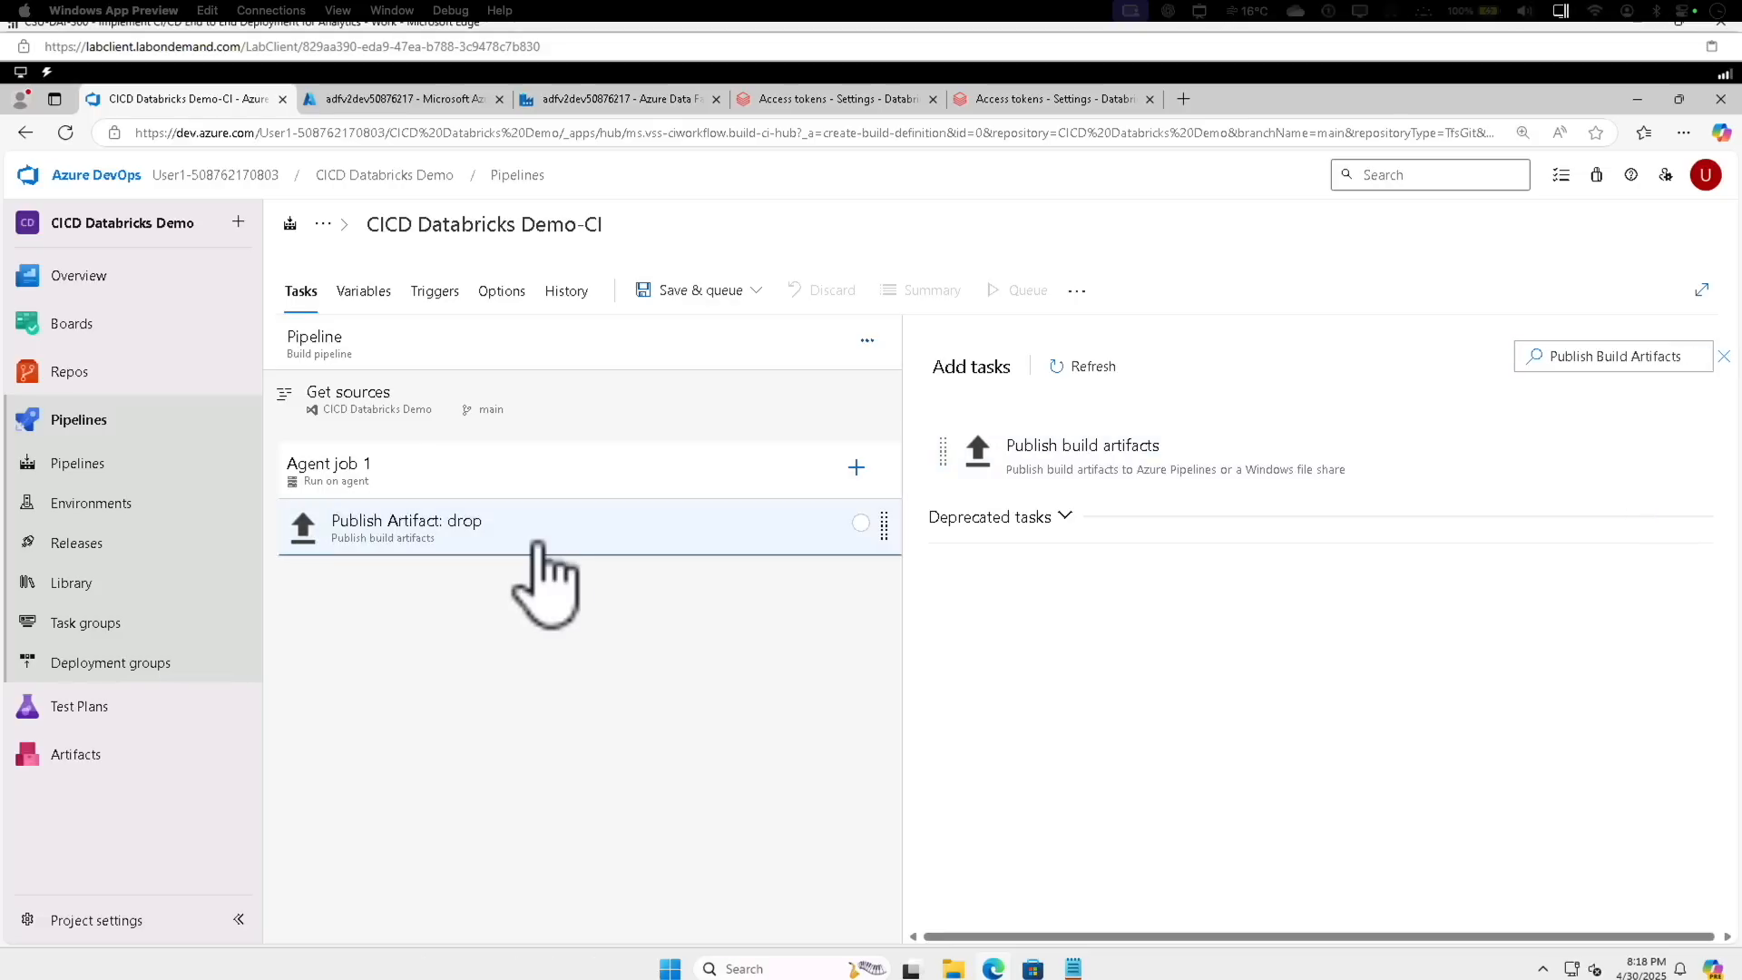
Configure the publish task with display name Publish Artifact: Dev Project, path Notebook 2.0 Feature Gallery.py and artifact name Dev Project.
{"action": "left_click", "coordinate": [544, 535]}
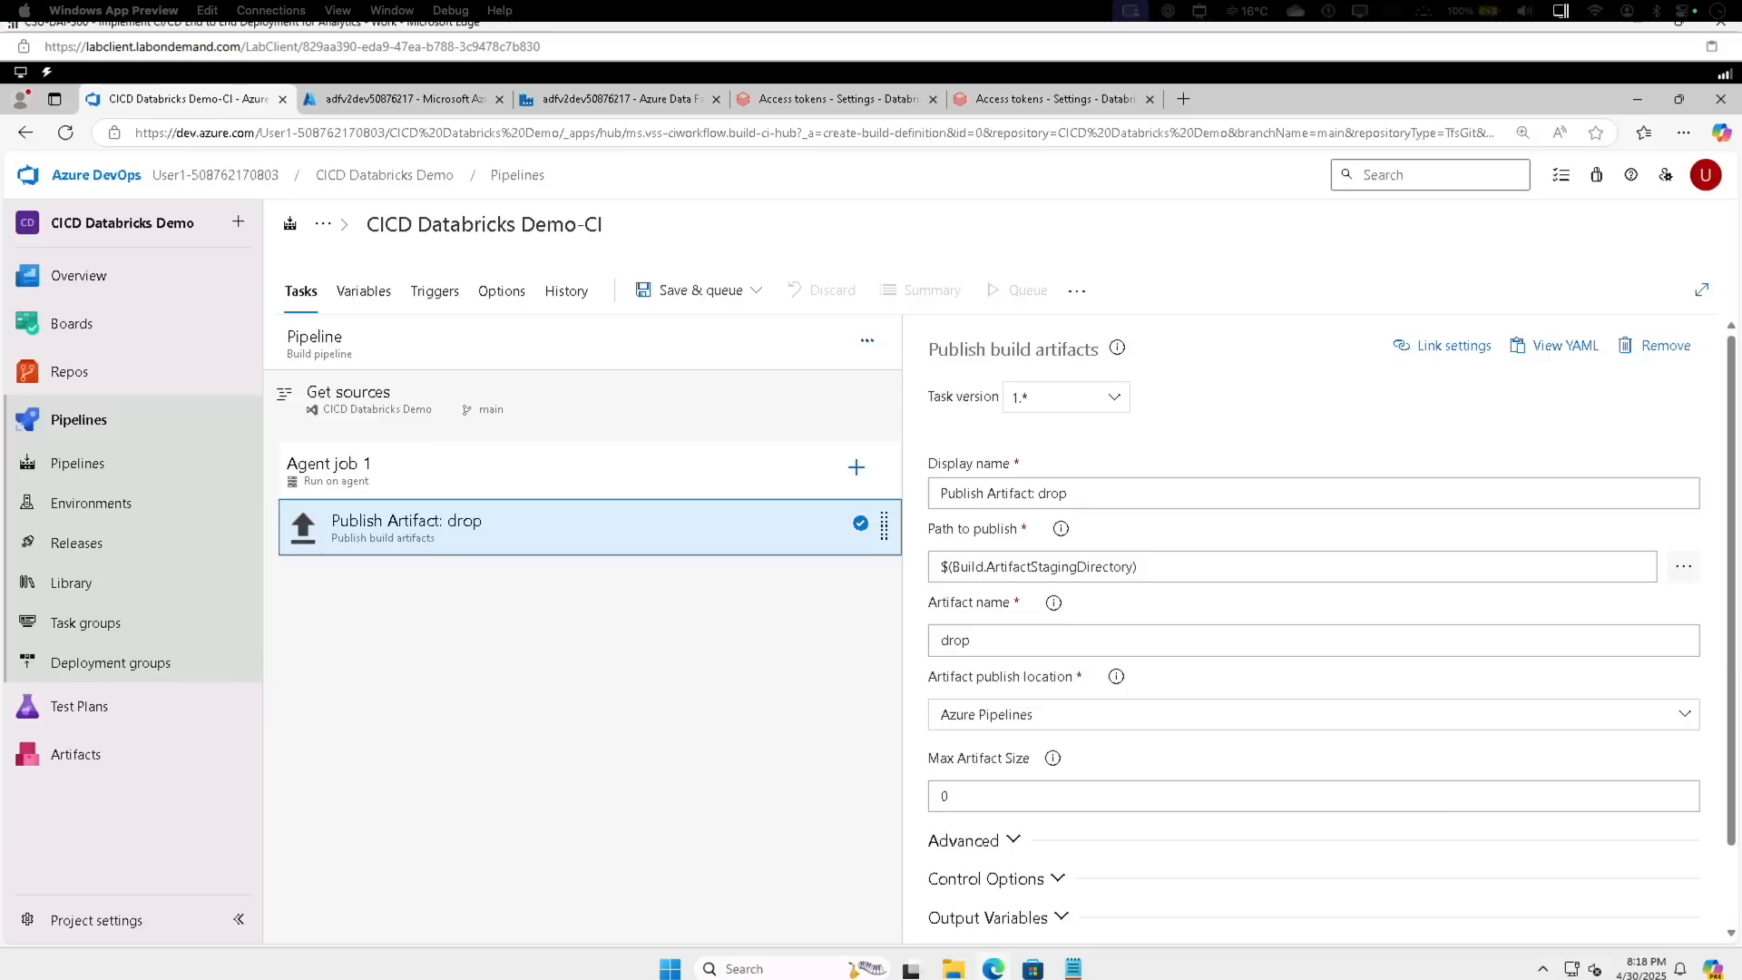
{"action": "left_click", "coordinate": [1003, 494]}
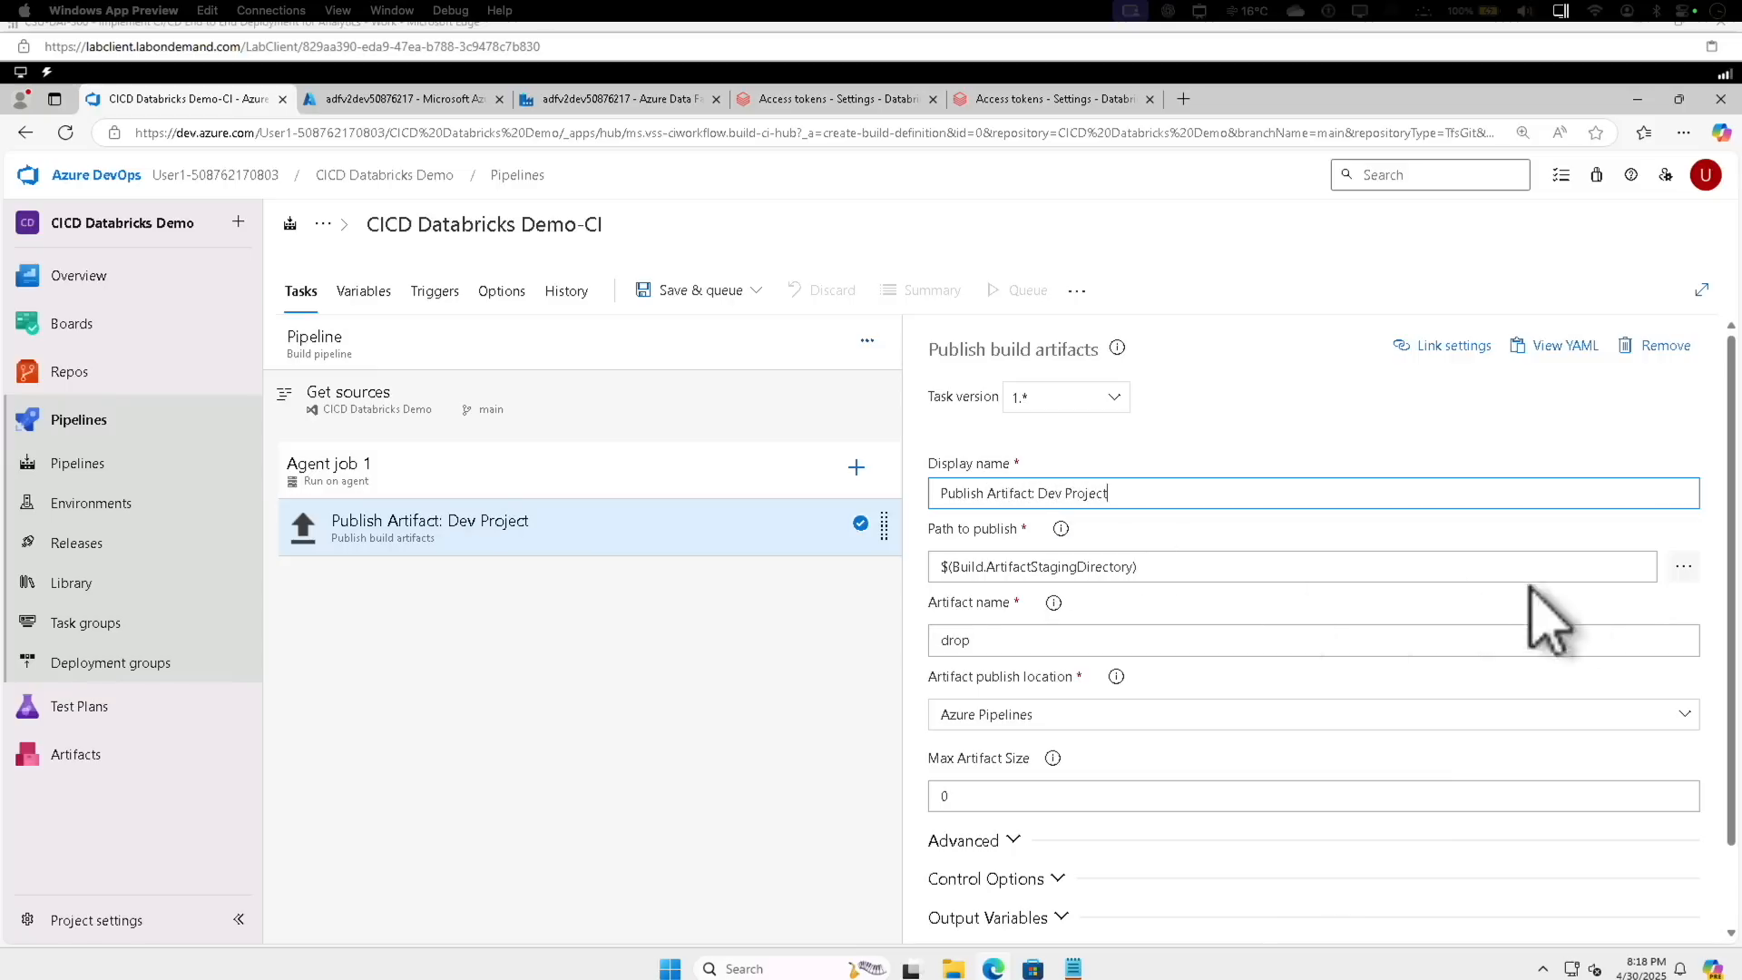
{"action": "left_click", "coordinate": [1684, 567]}
{"action": "left_click", "coordinate": [655, 348]}
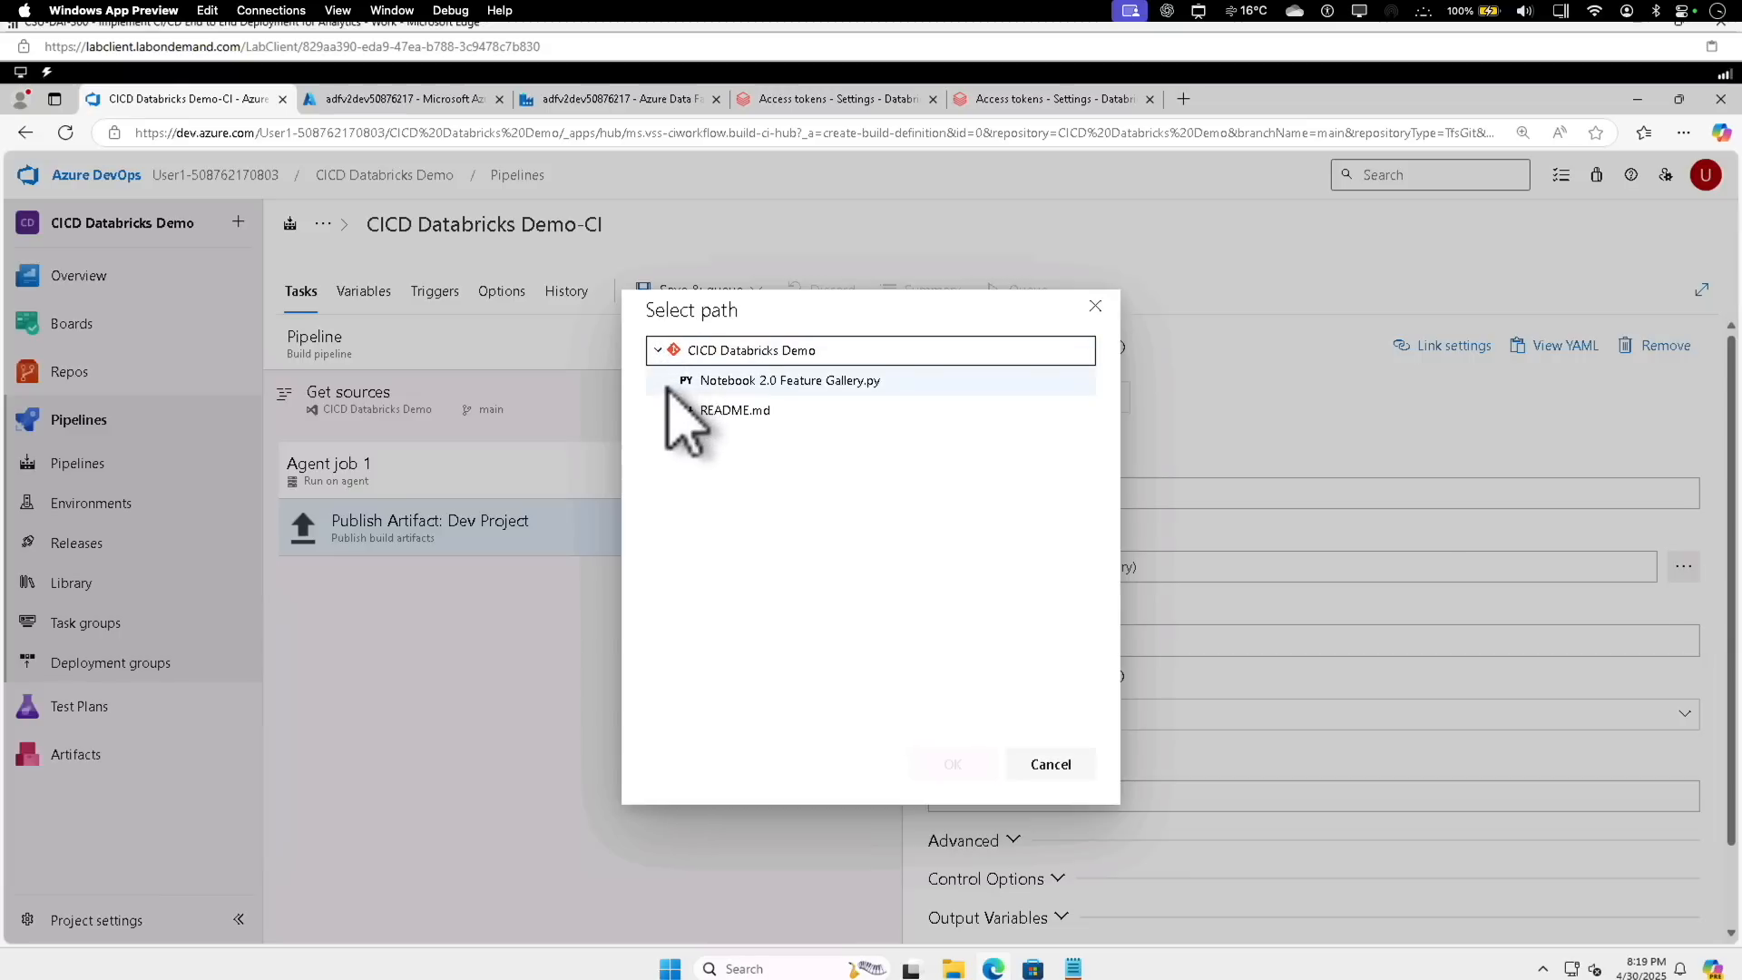
{"action": "left_click", "coordinate": [785, 380]}
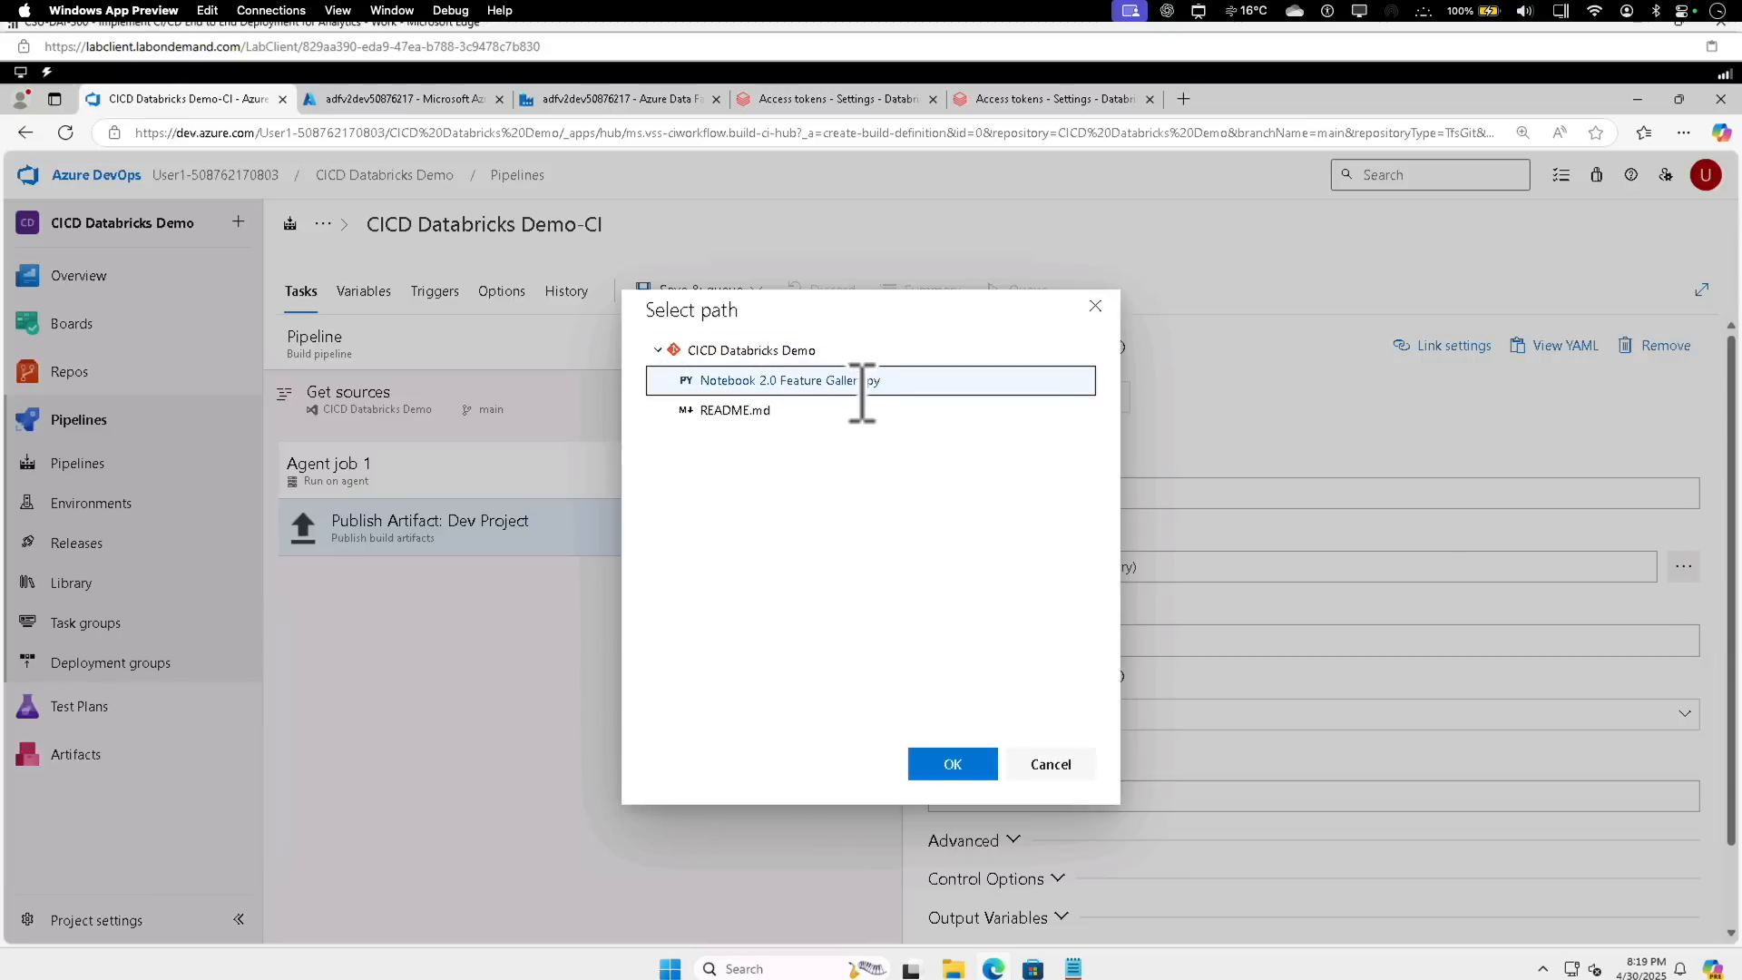
{"action": "left_click", "coordinate": [953, 766]}
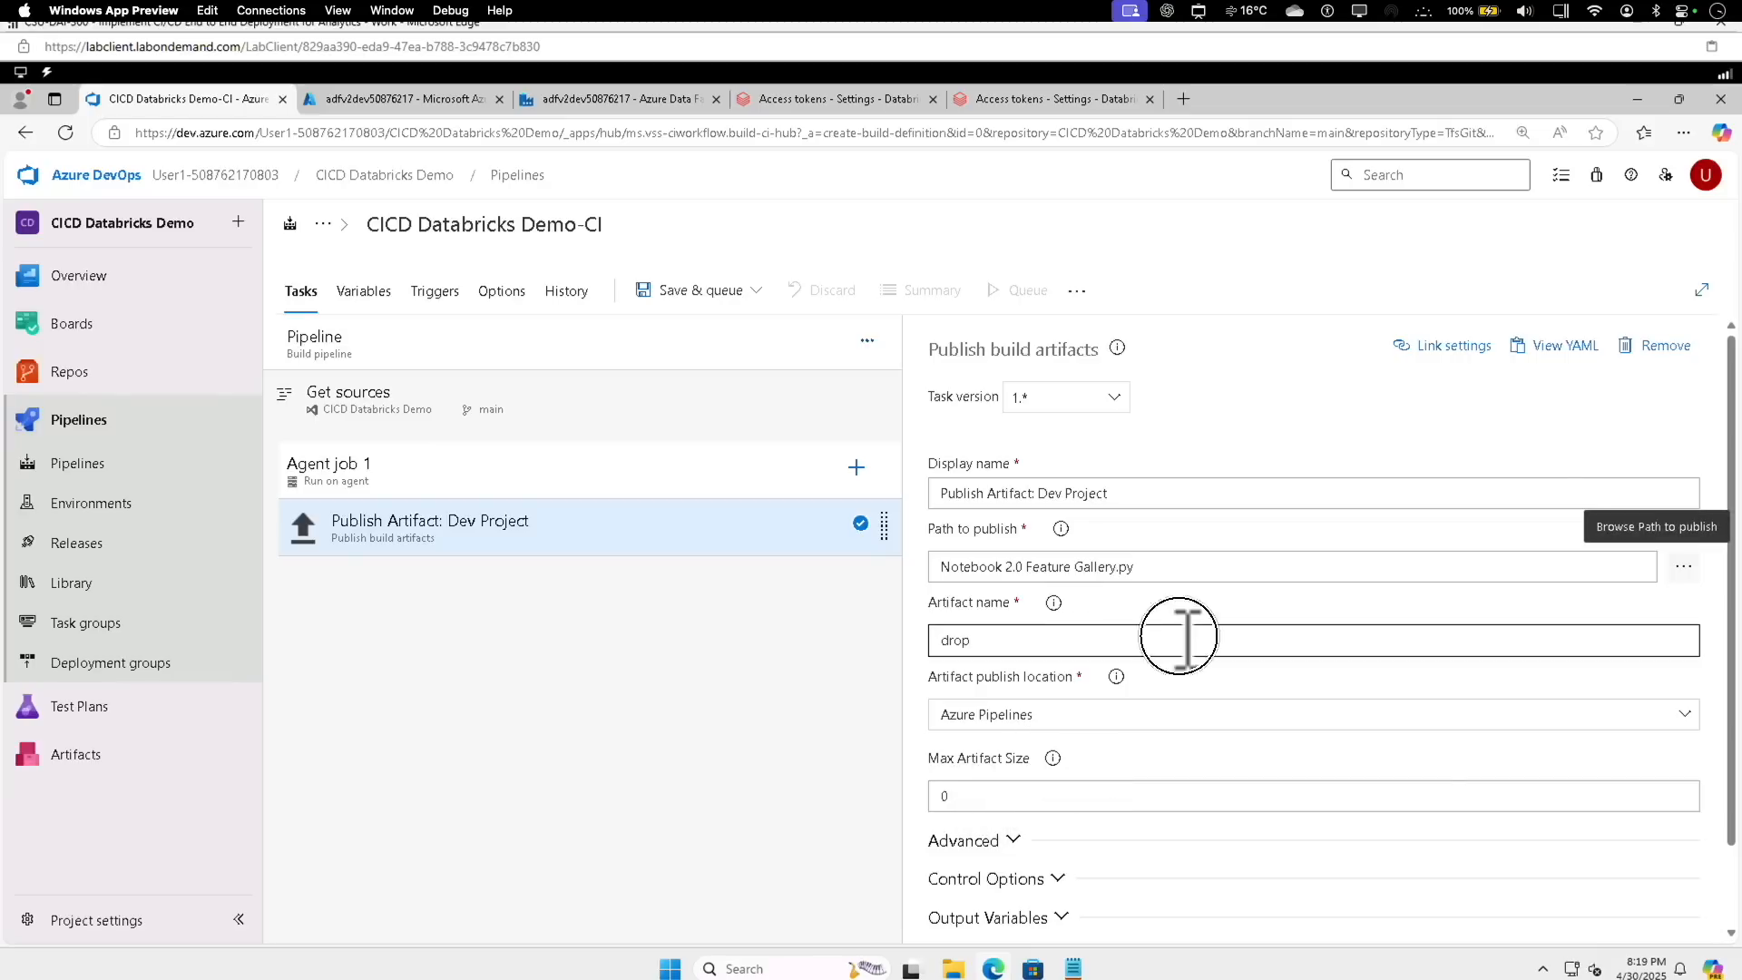
{"action": "double_click", "coordinate": [1187, 640]}
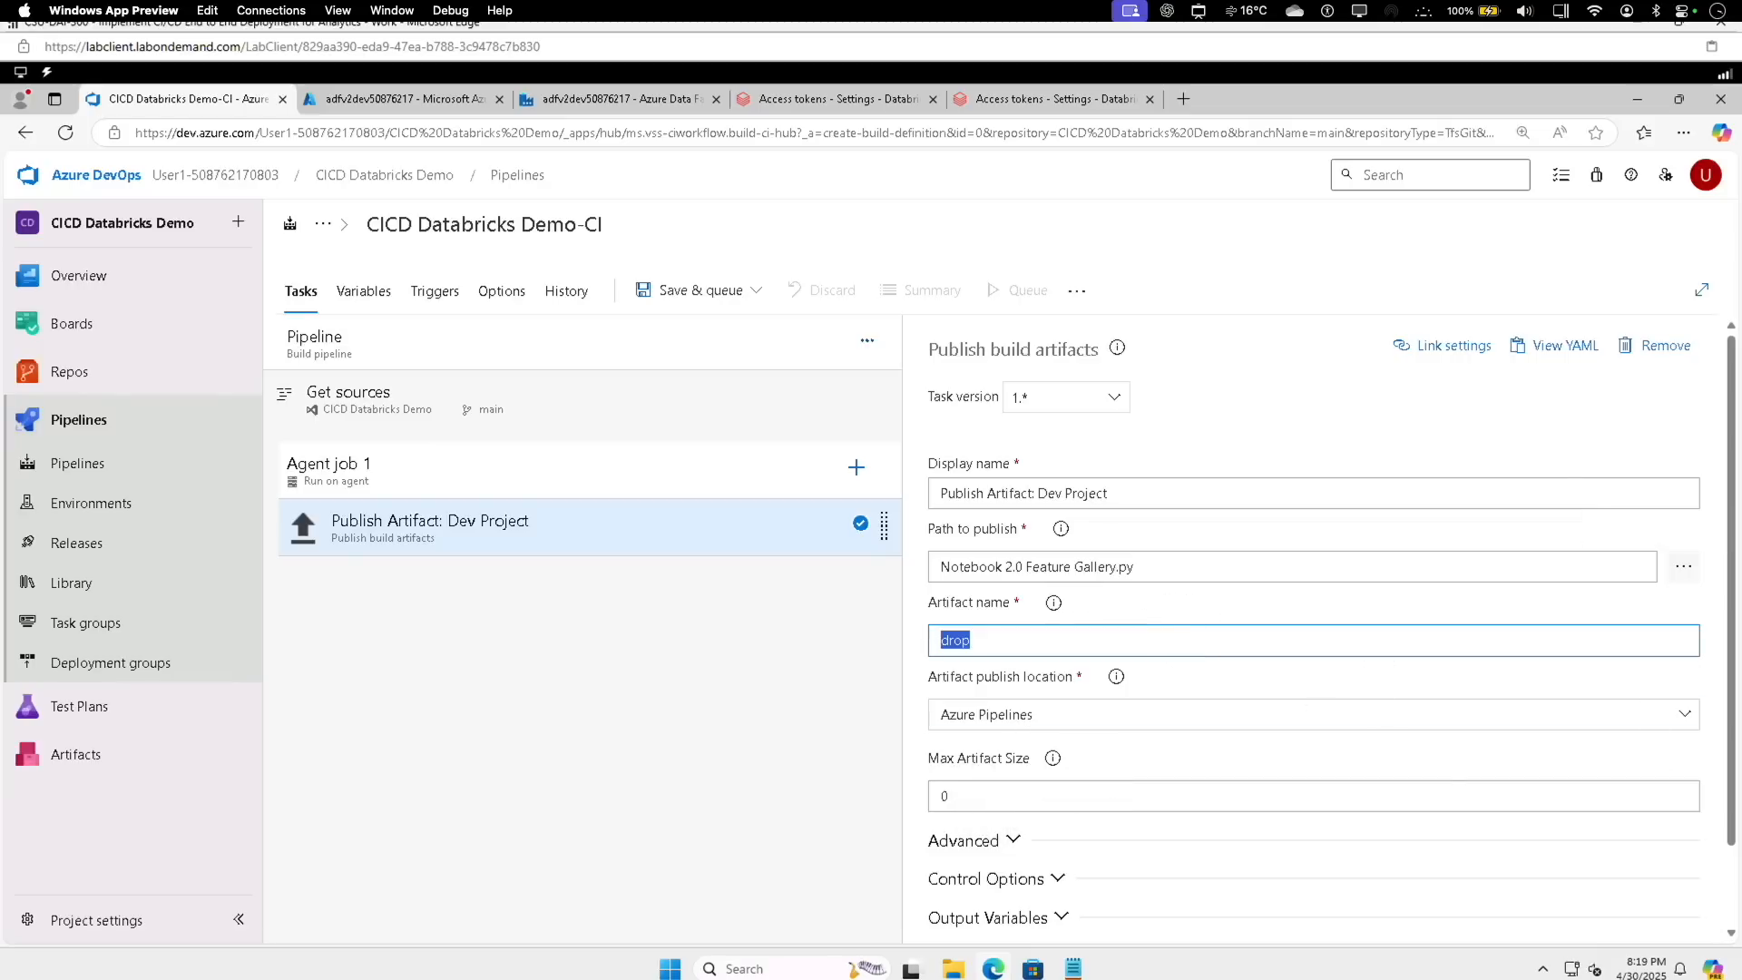
{"action": "type", "text": "Dev Project"}
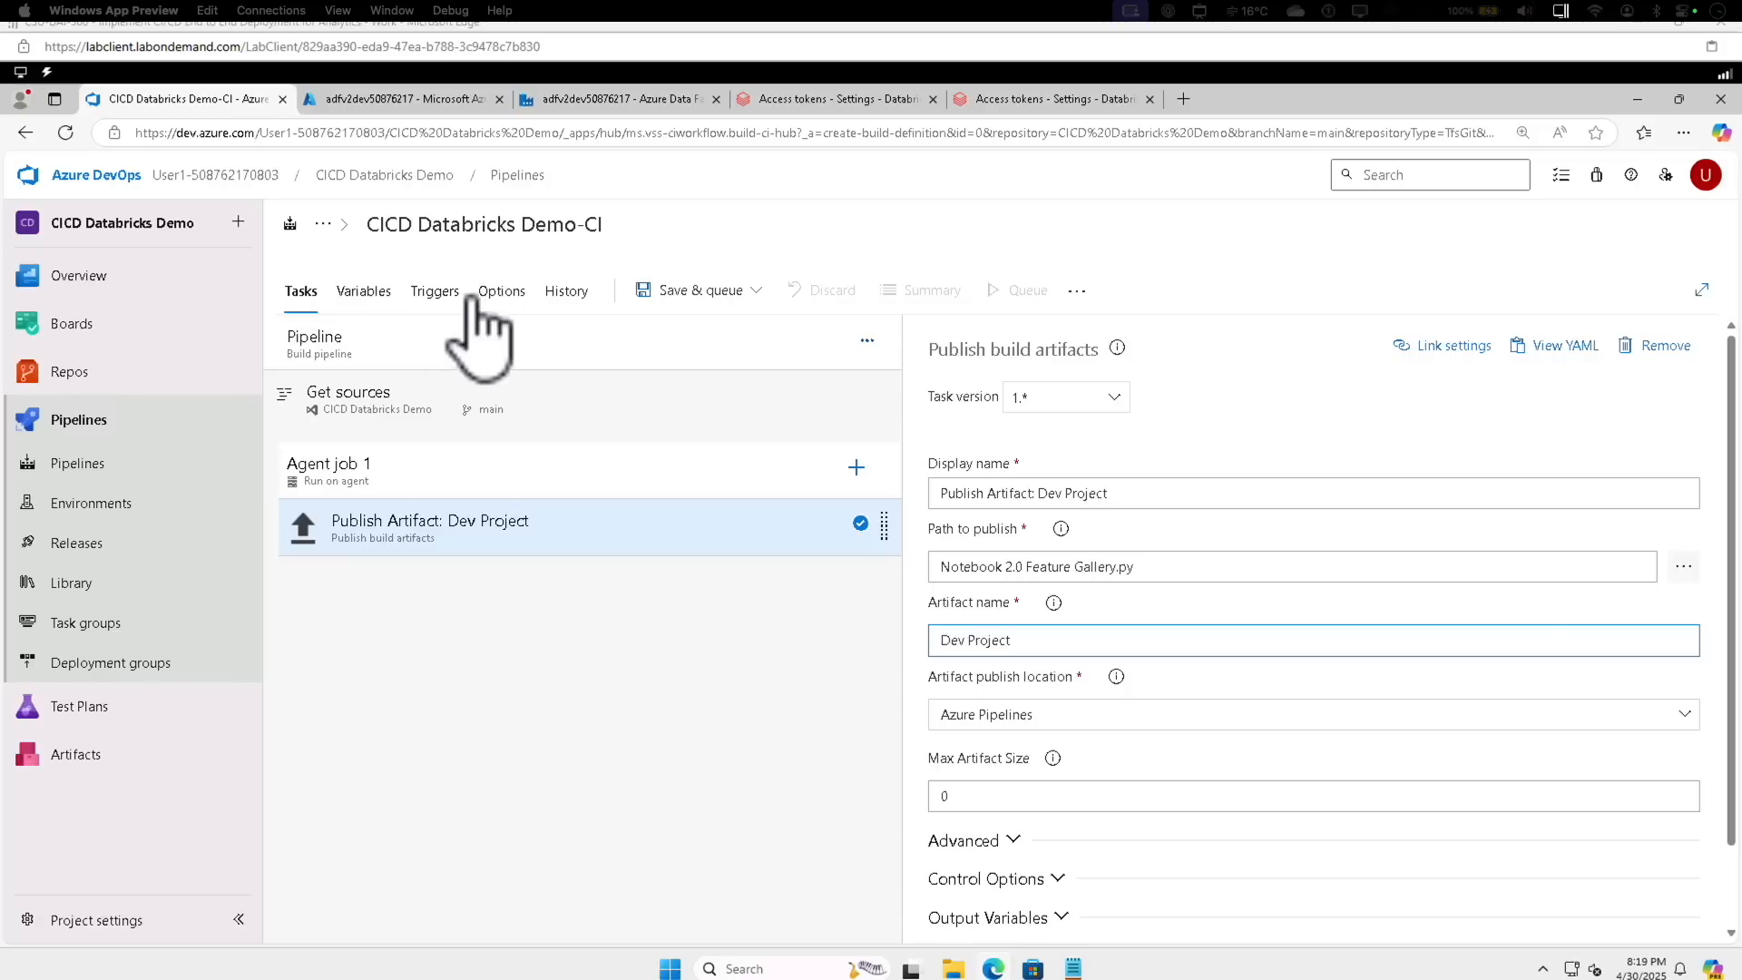
Enable continuous integration for the main branch, then save the build pipeline and run it with the default settings.
{"action": "left_click", "coordinate": [440, 291]}
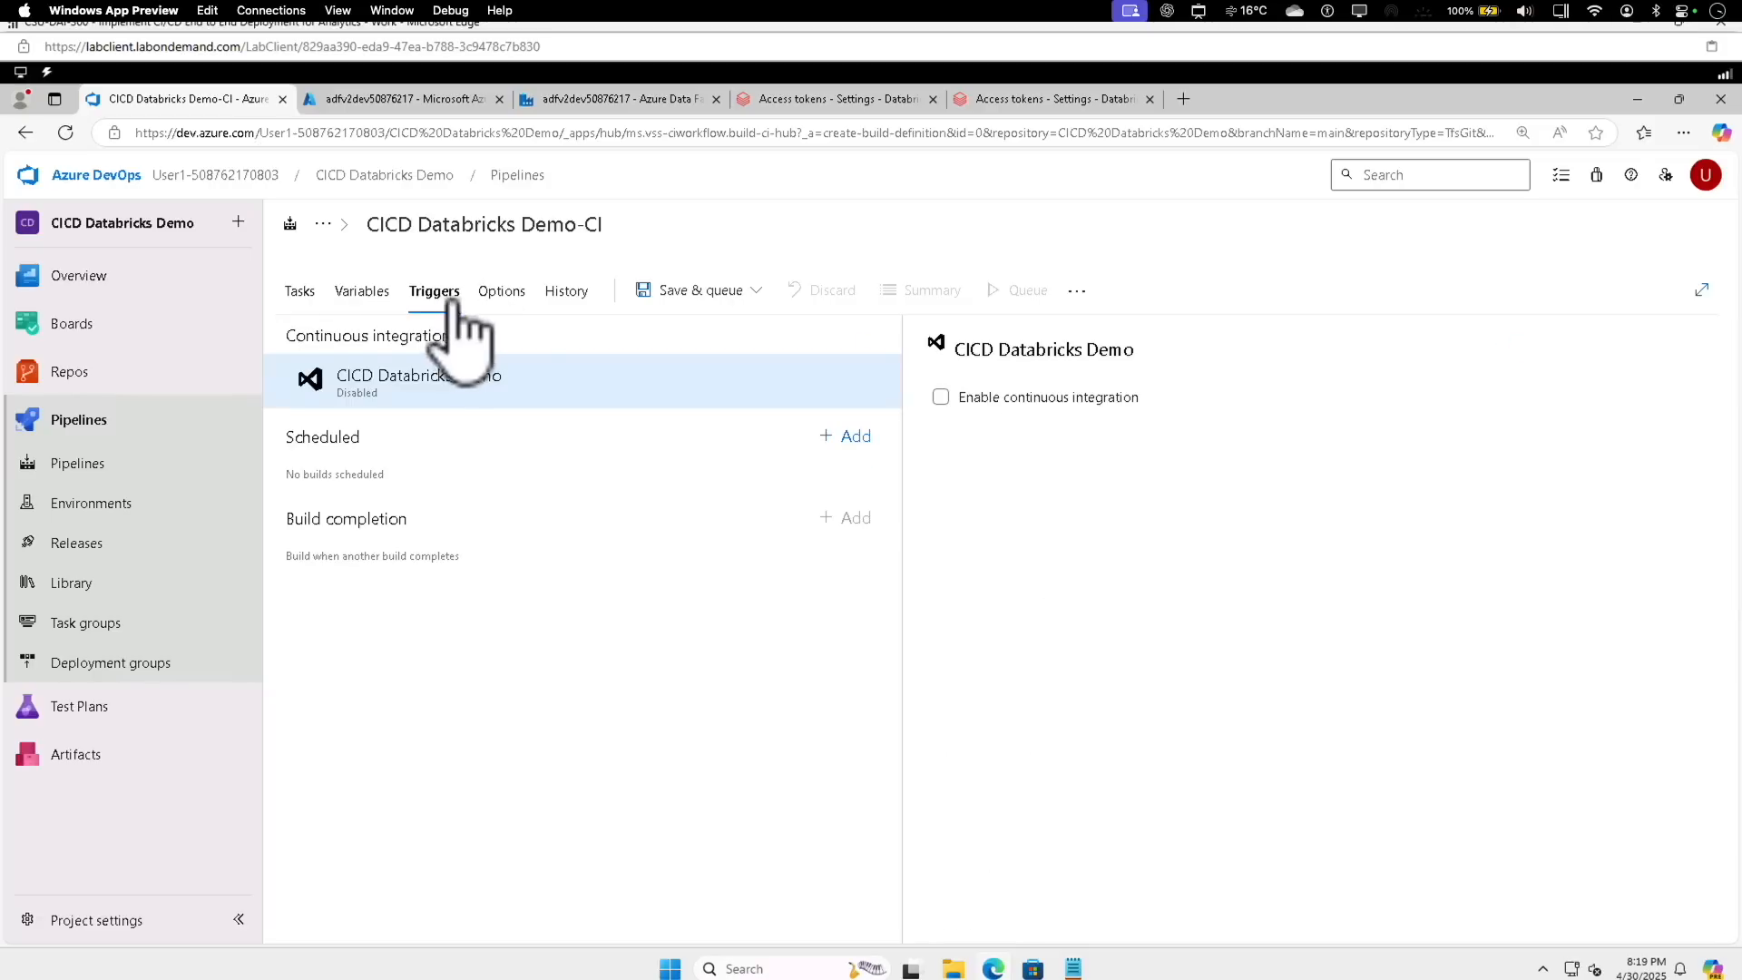
{"action": "left_click", "coordinate": [1010, 400]}
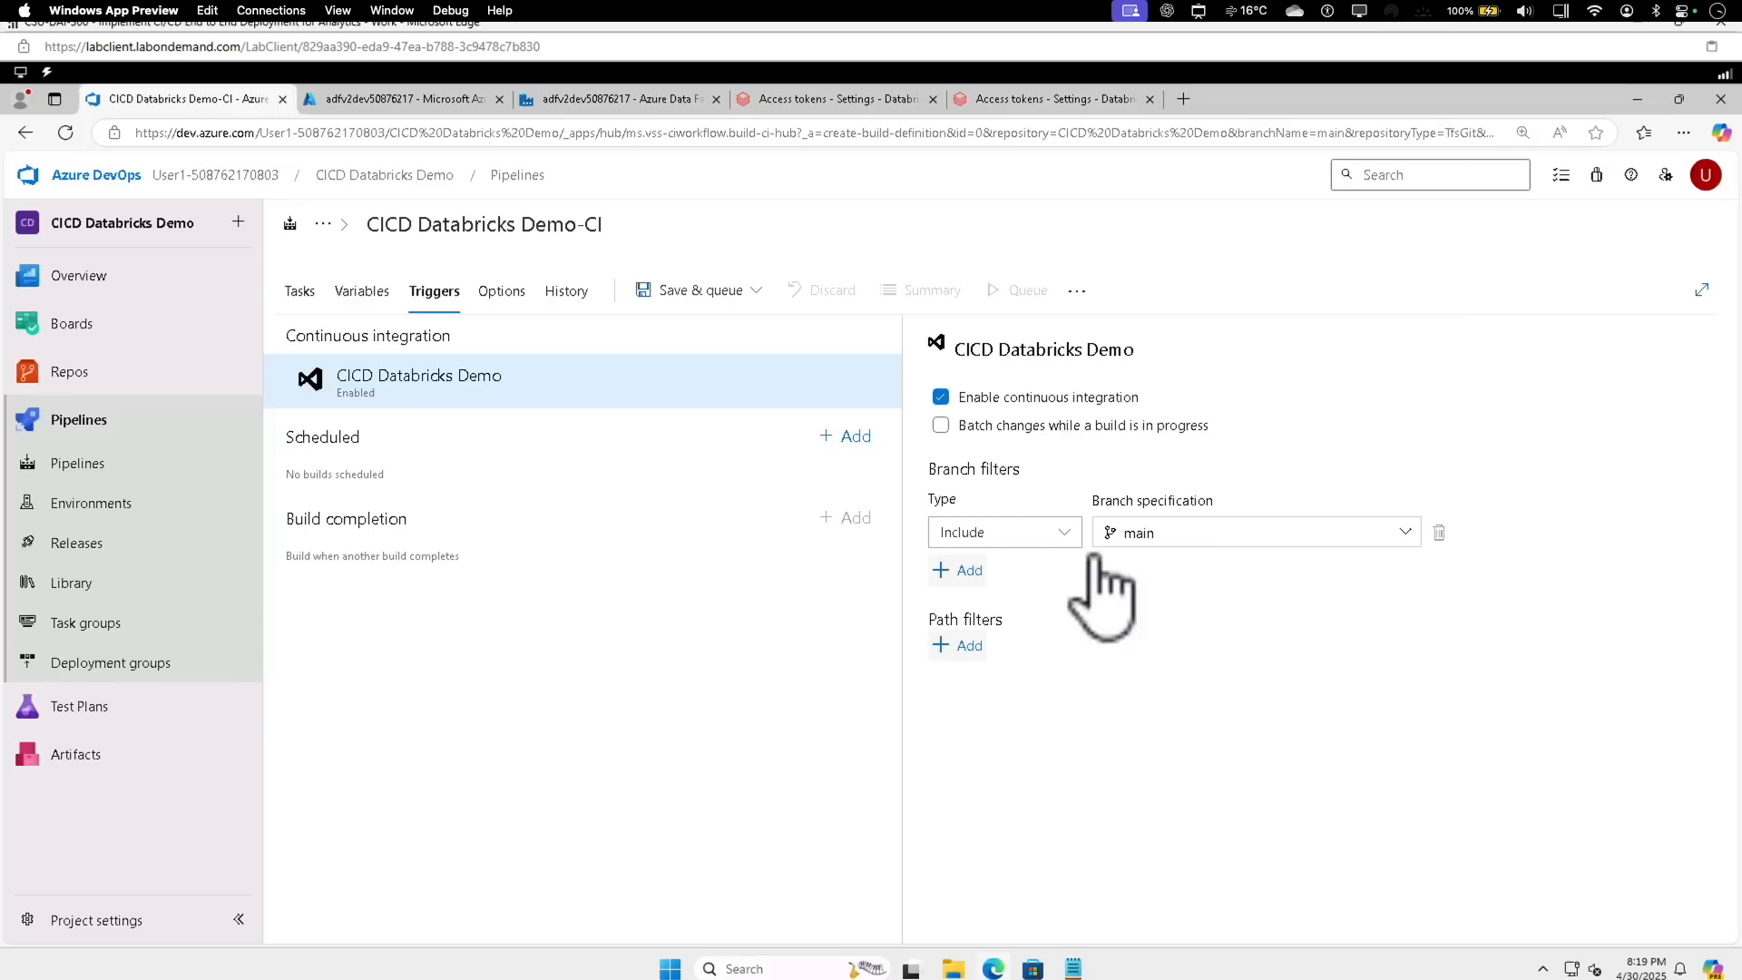
{"action": "left_click", "coordinate": [702, 294]}
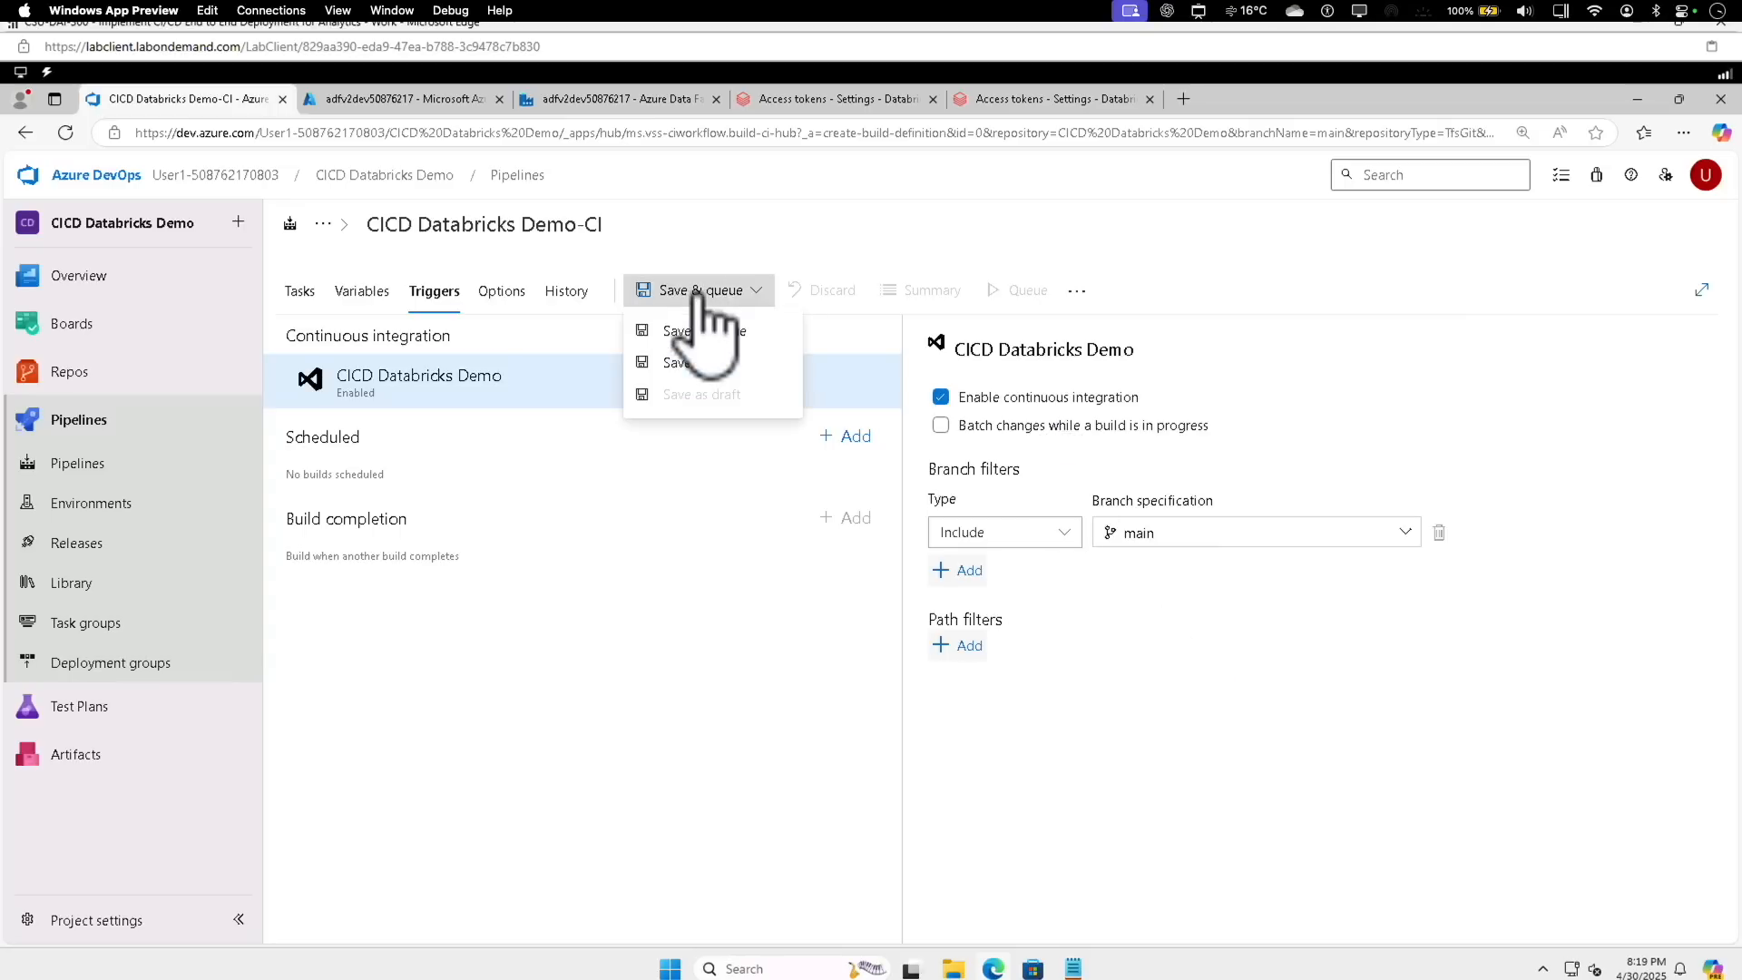
{"action": "left_click", "coordinate": [695, 338]}
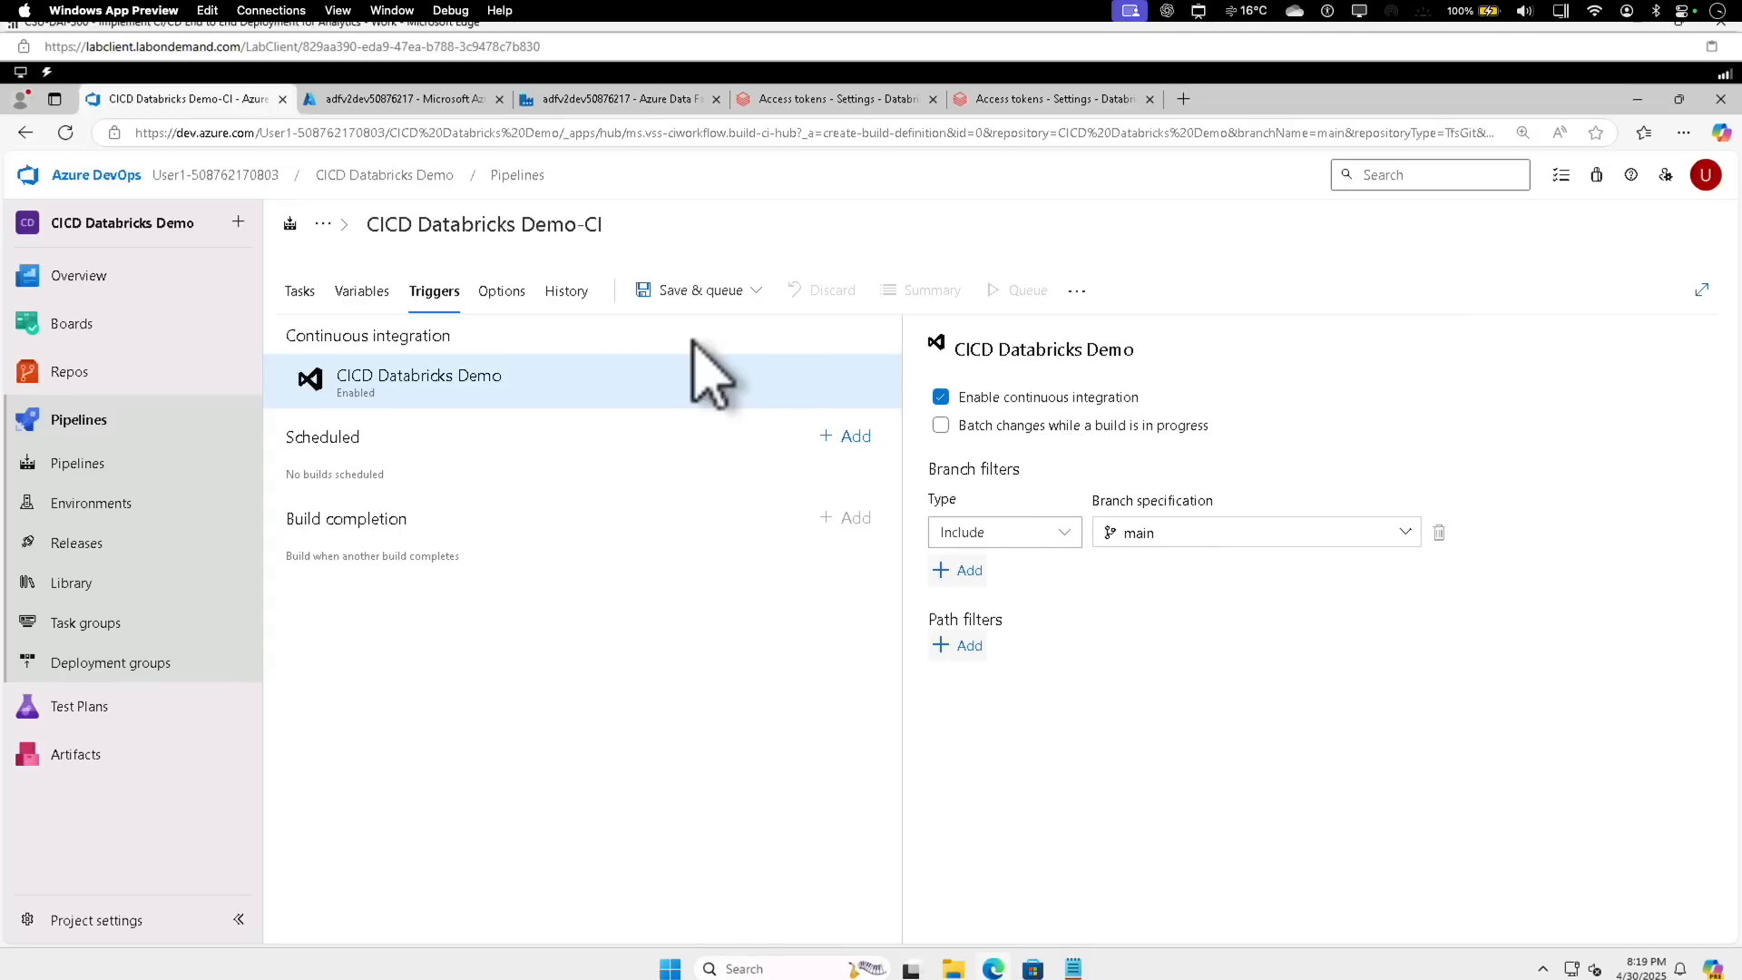
{"action": "left_click", "coordinate": [1632, 898]}
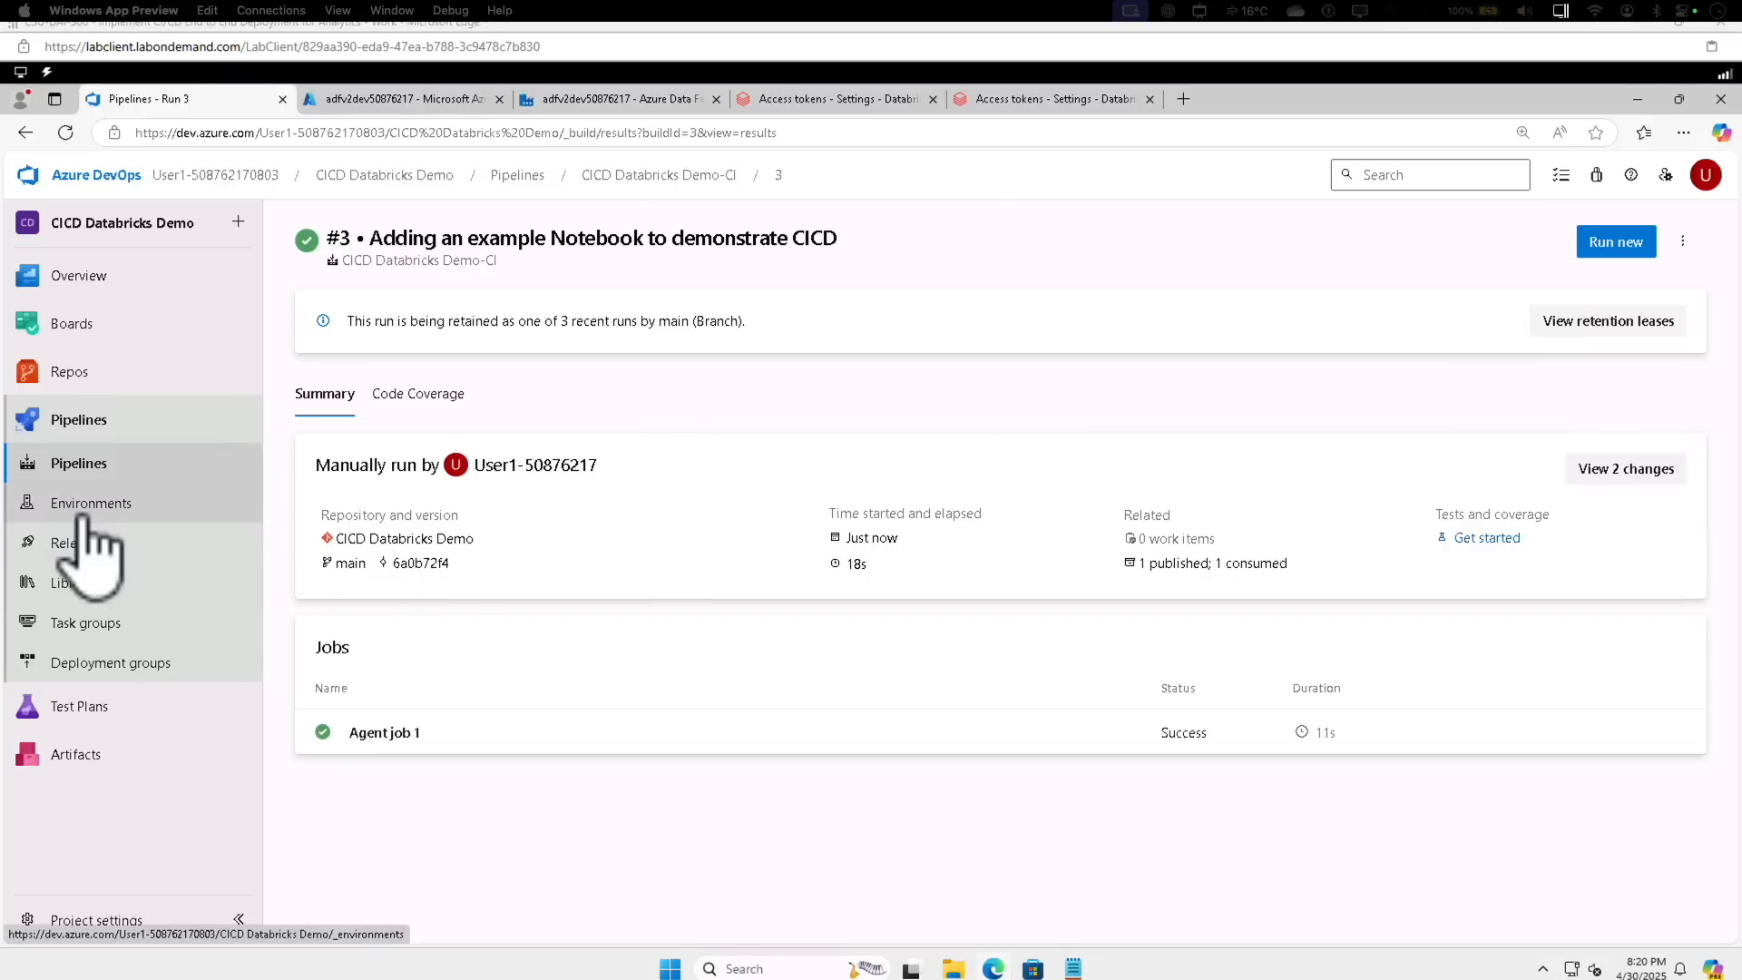
Create a release pipeline in the CICD Databricks Demo project with Stage 1 starting from an empty job.
{"action": "left_click", "coordinate": [116, 543]}
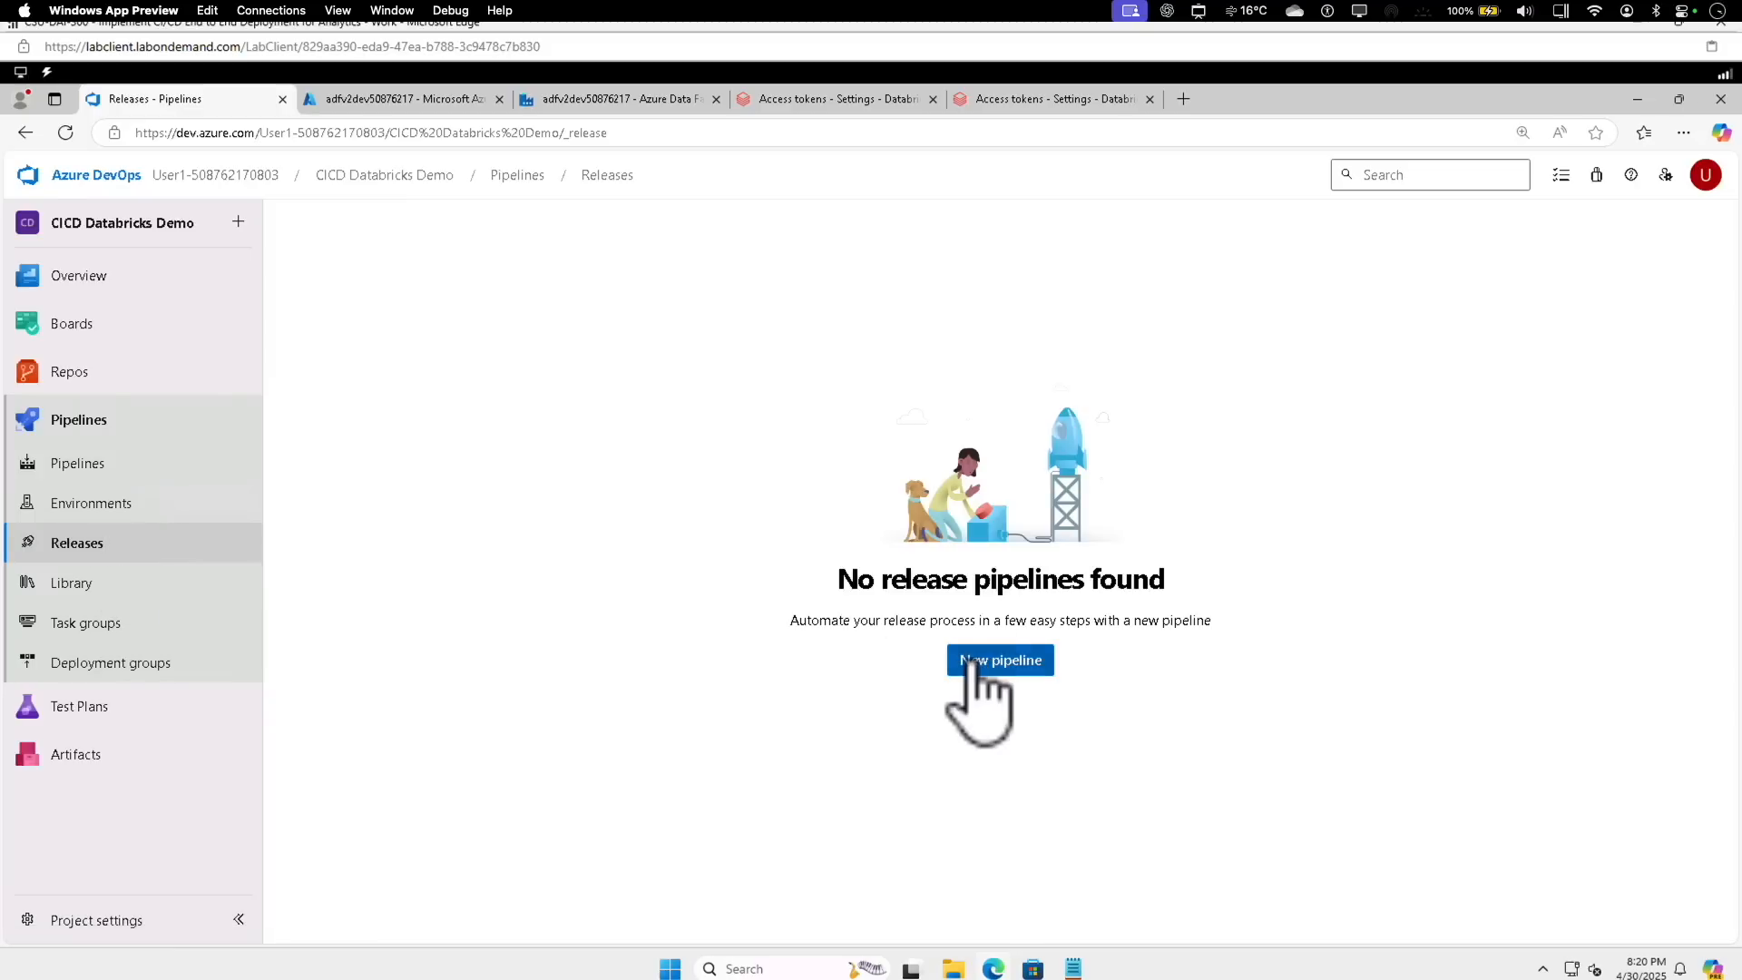
{"action": "left_click", "coordinate": [977, 673]}
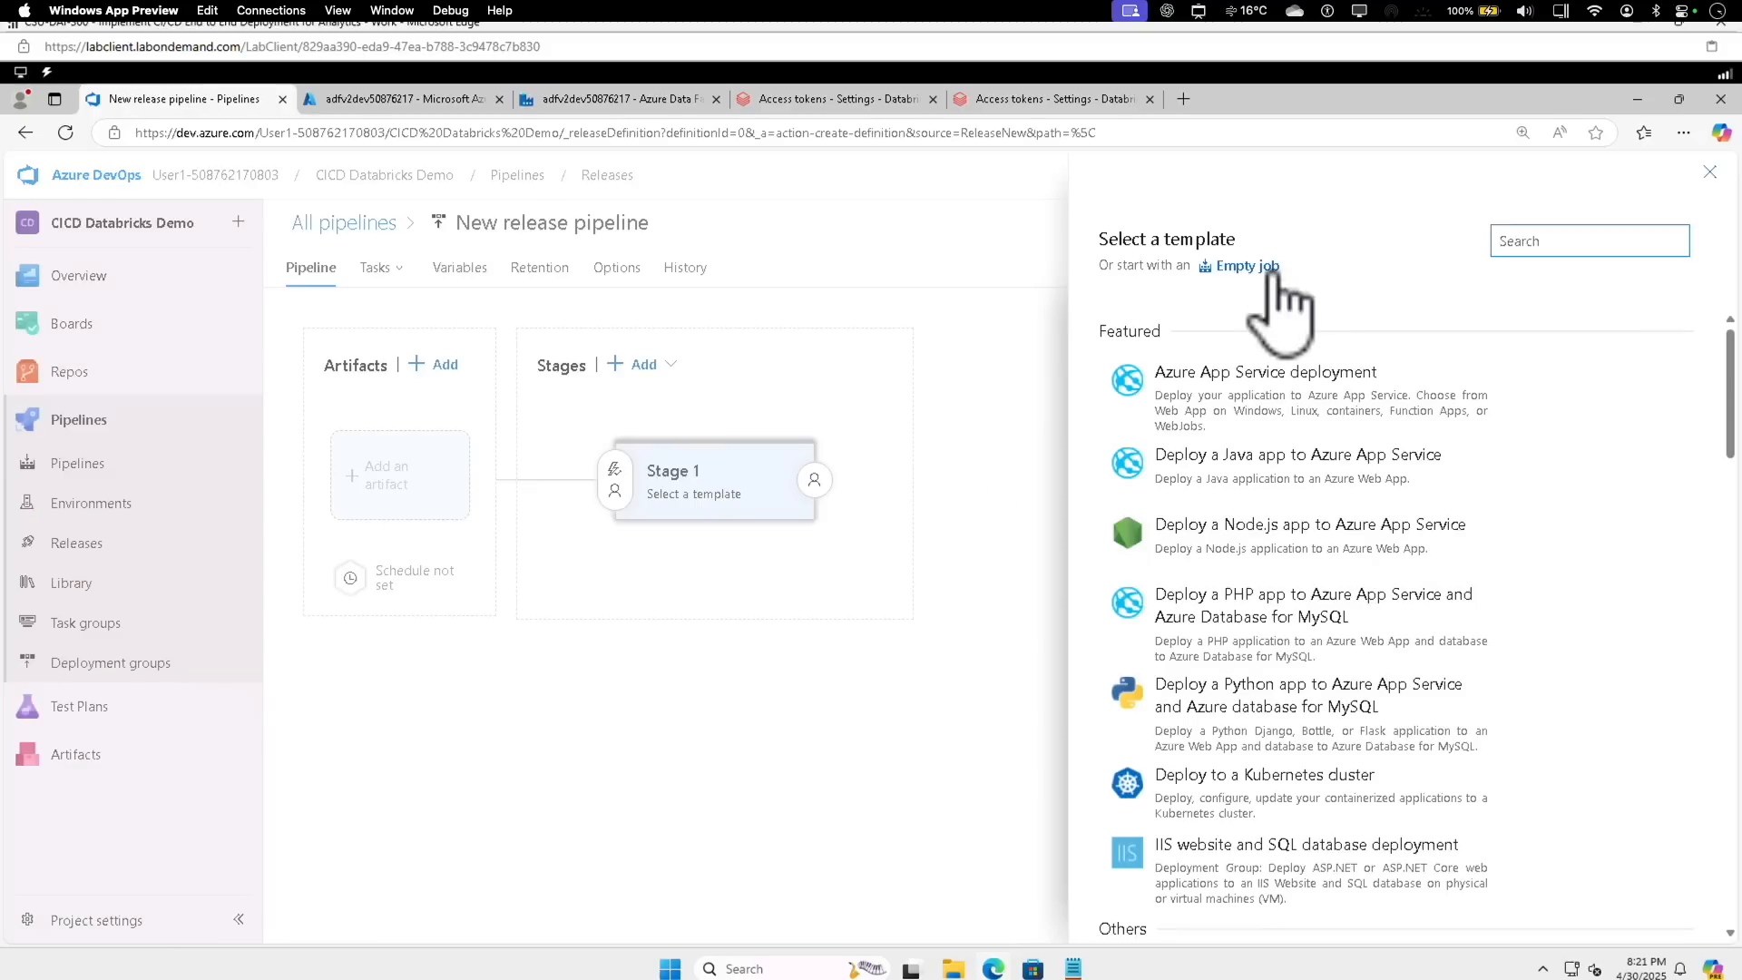
{"action": "left_click", "coordinate": [1270, 268]}
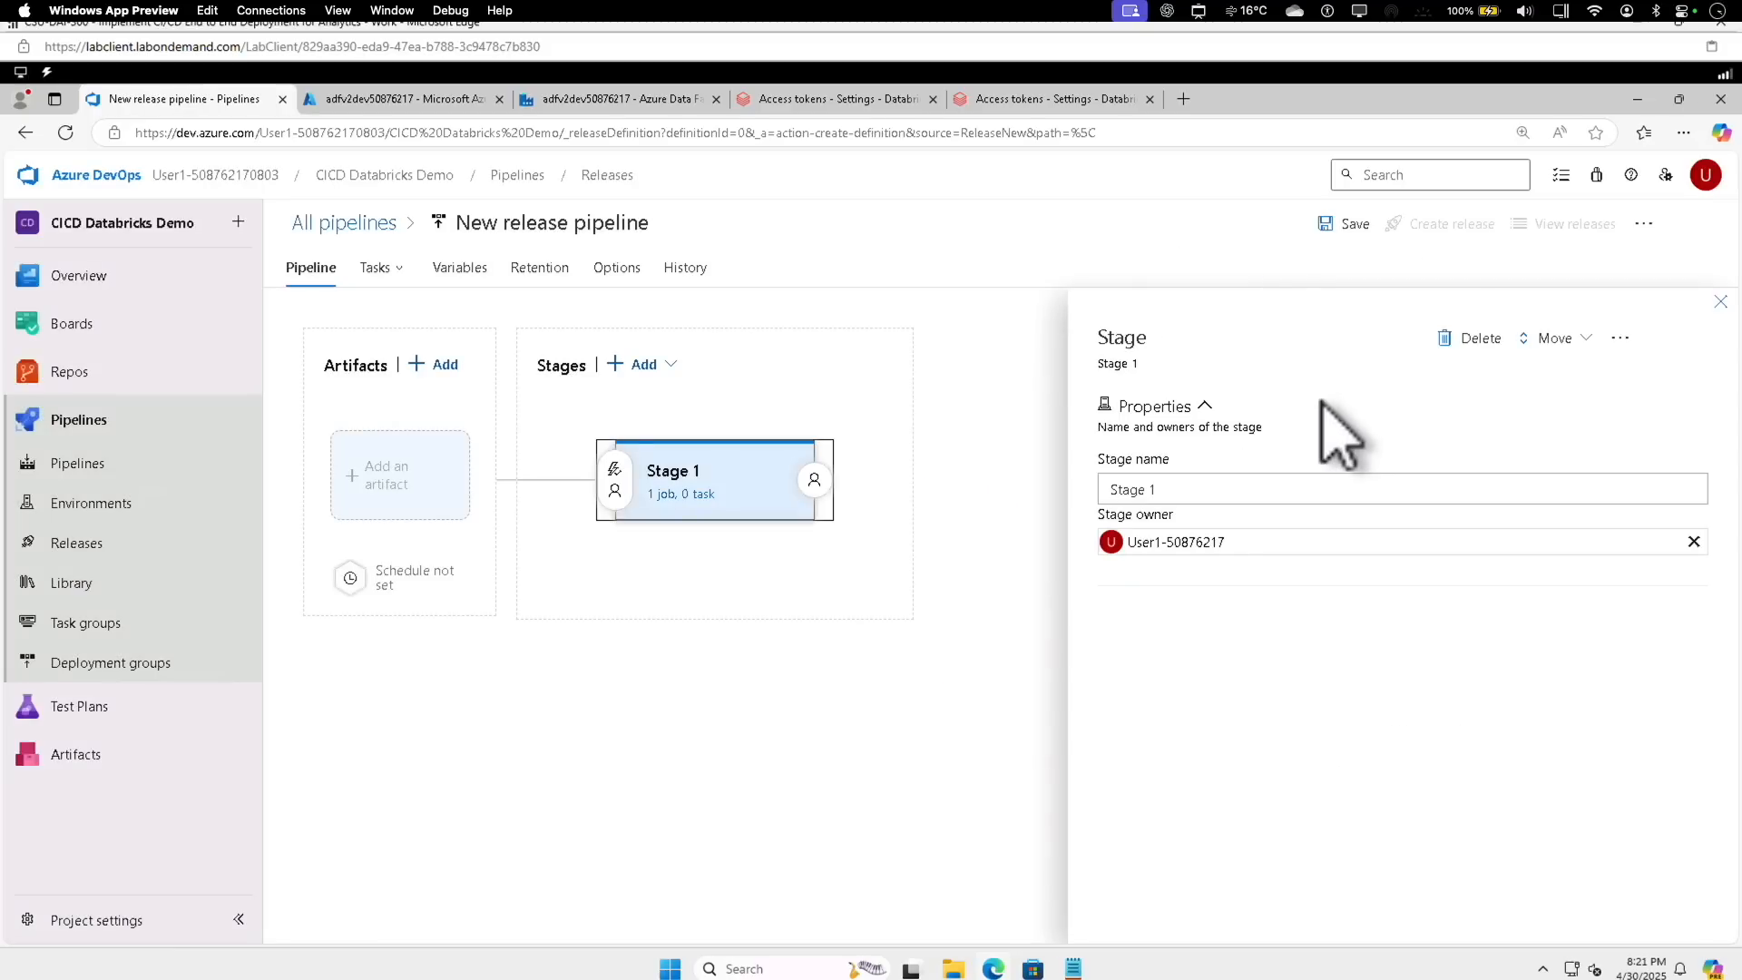
Add a Build artifact from project CICD Databricks Demo with source pipeline CICD Databricks Demo-CI, keeping the Latest default version.
{"action": "left_click", "coordinate": [434, 443]}
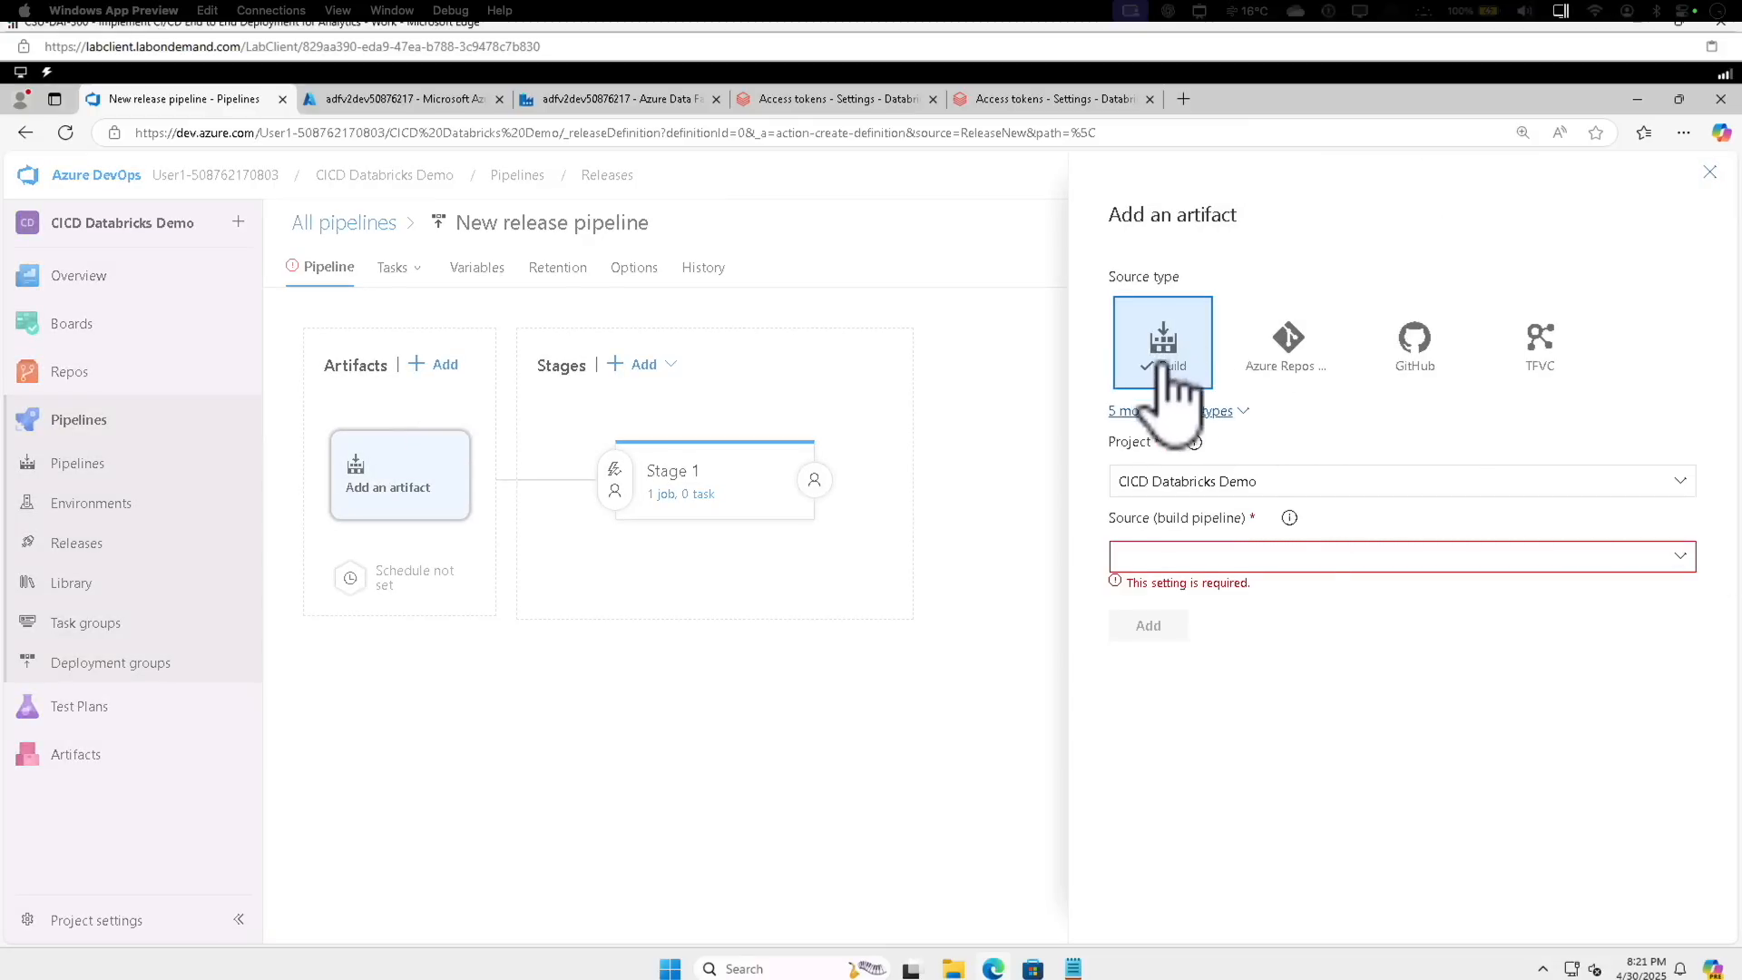
{"action": "left_click", "coordinate": [1193, 483]}
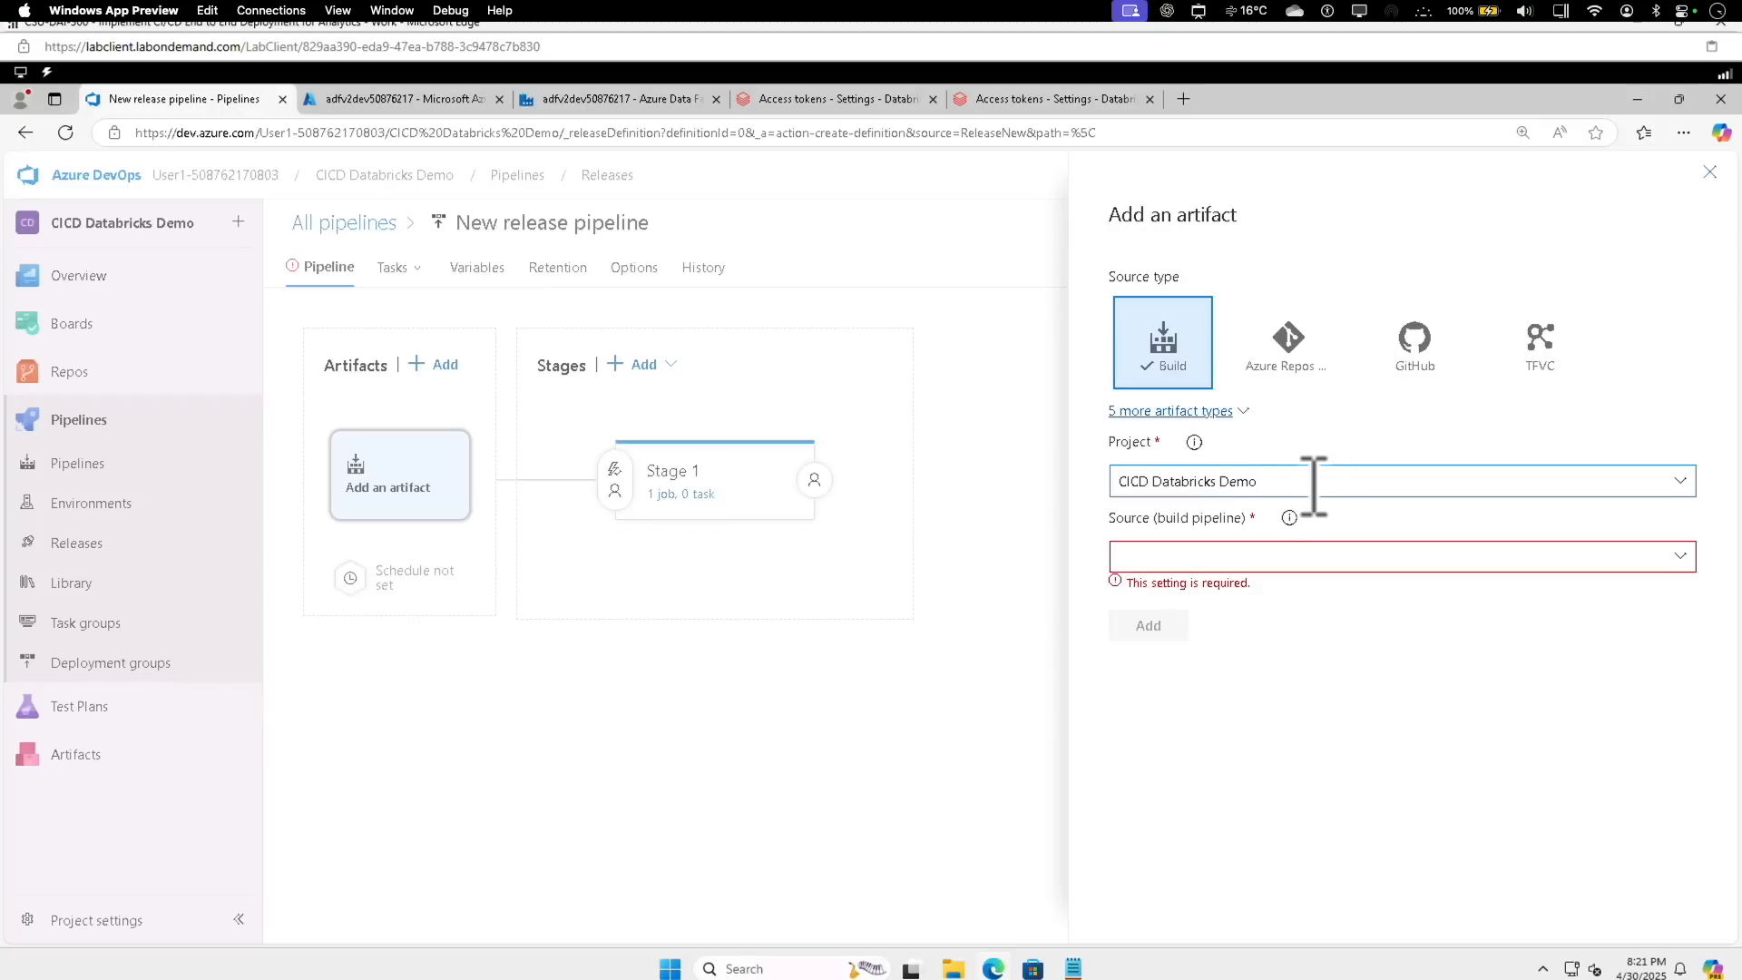
{"action": "left_click", "coordinate": [1267, 556]}
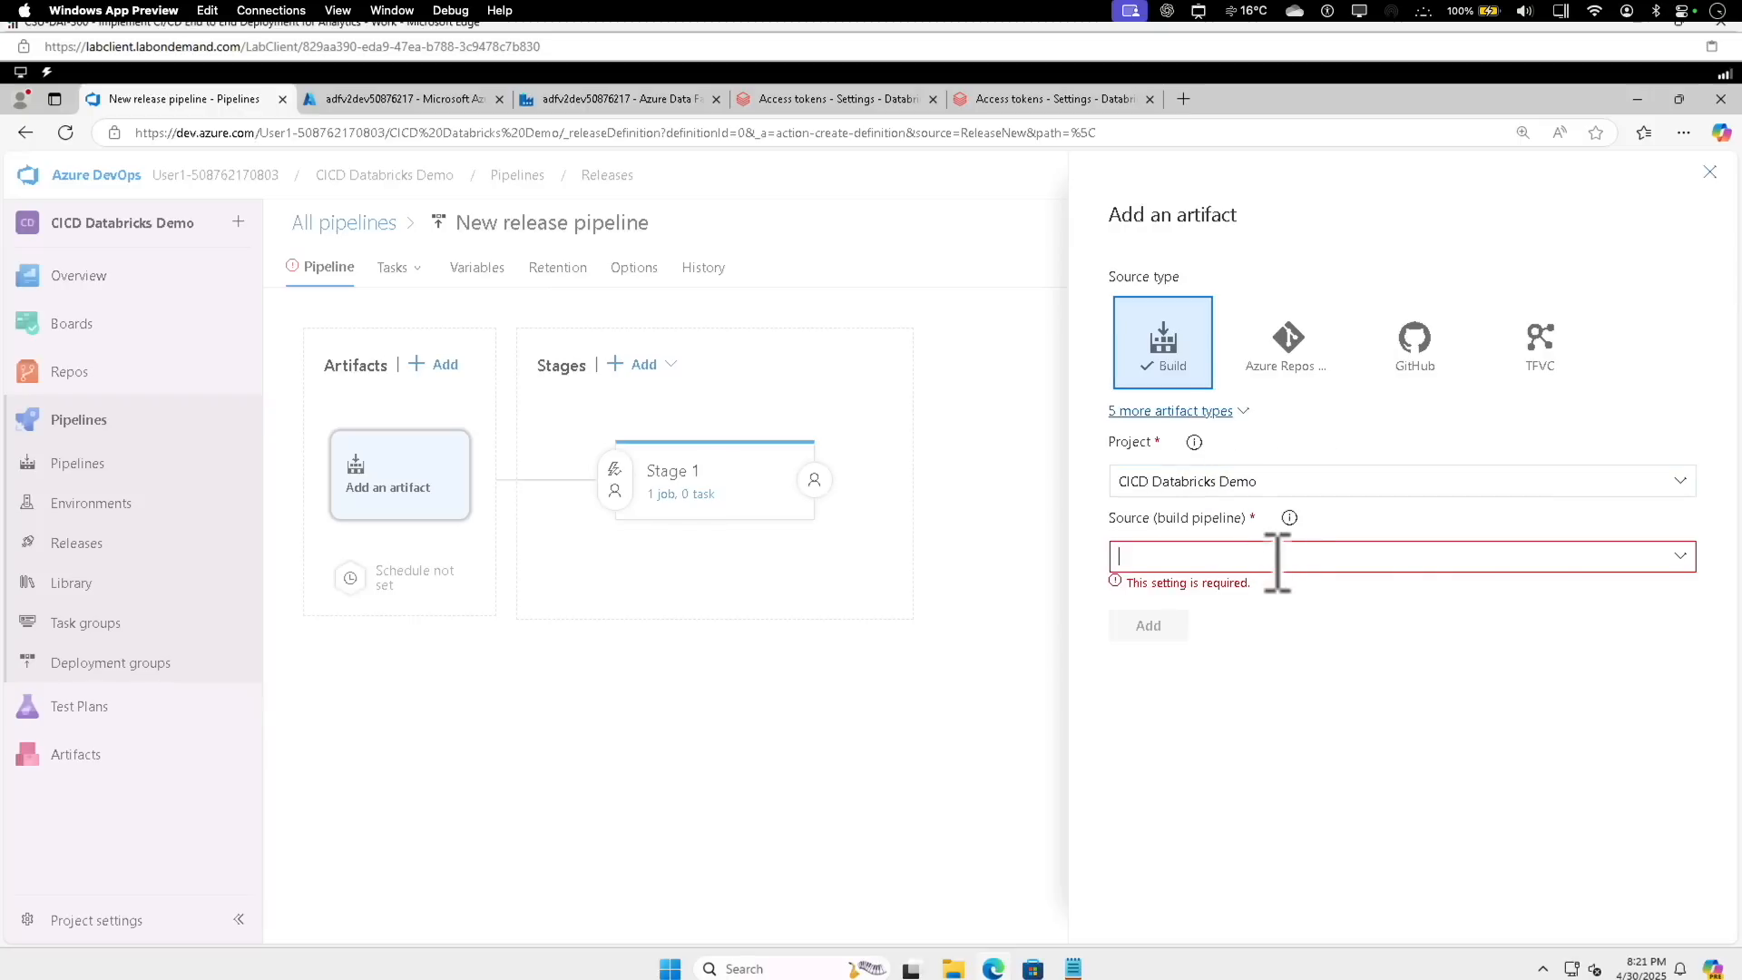
{"action": "left_click", "coordinate": [1680, 555]}
{"action": "left_click", "coordinate": [1296, 589]}
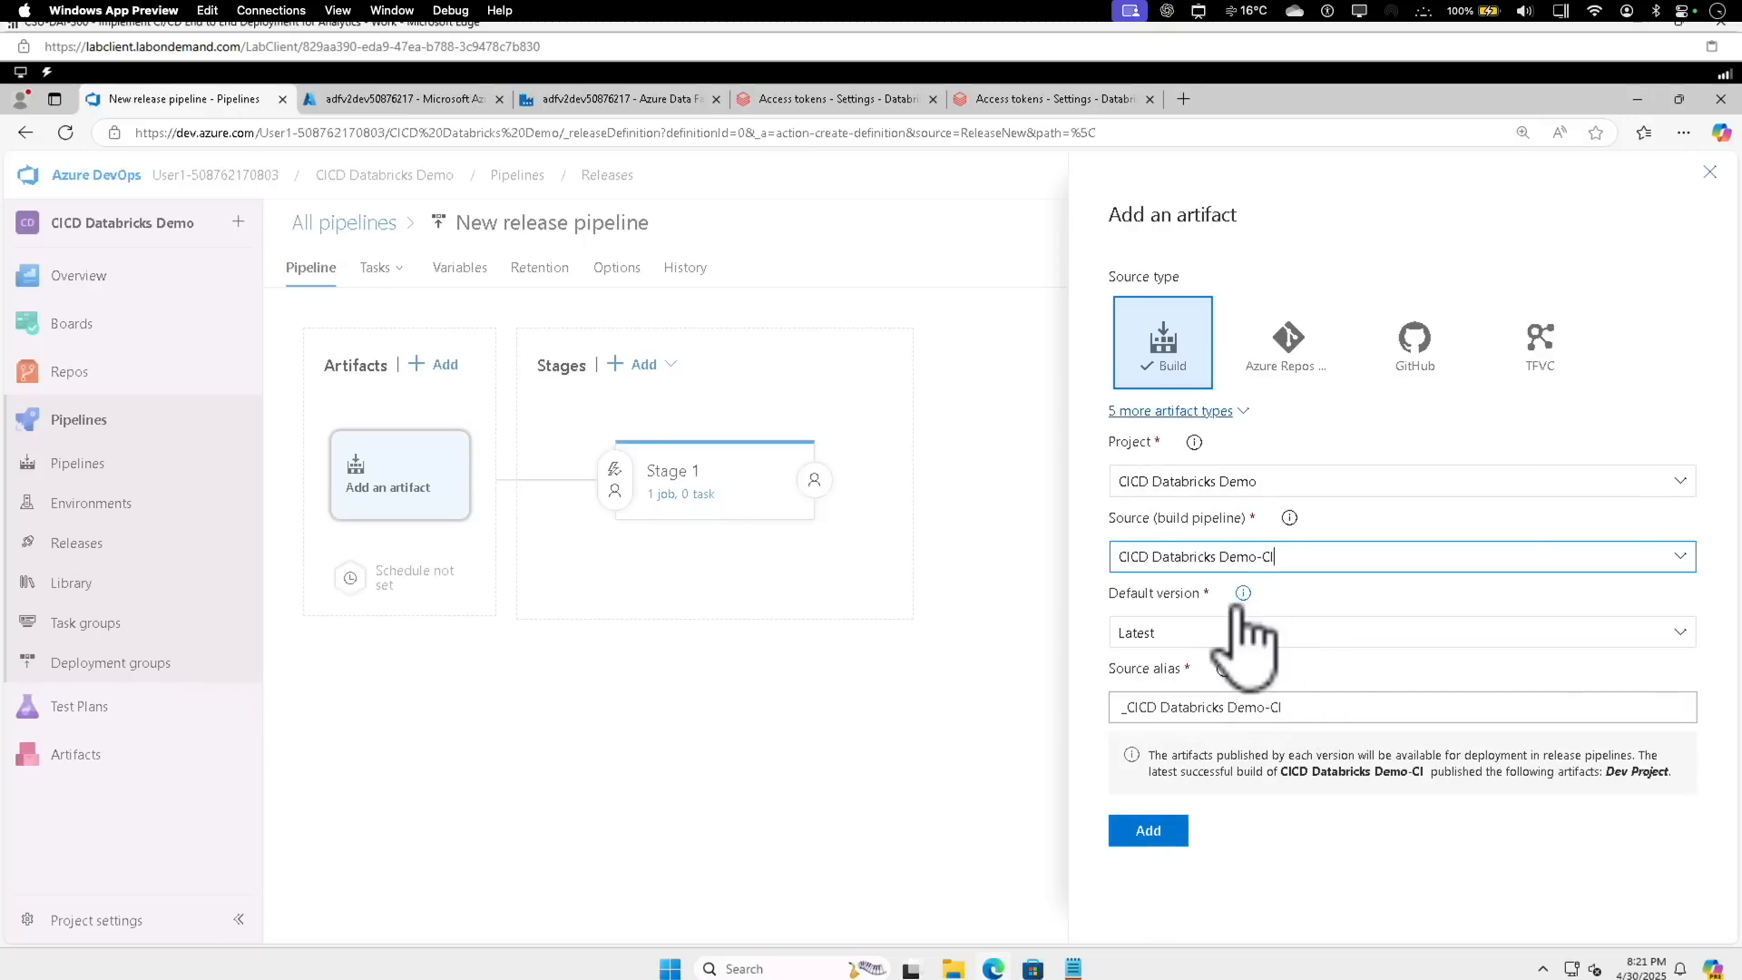
{"action": "left_click", "coordinate": [1145, 832]}
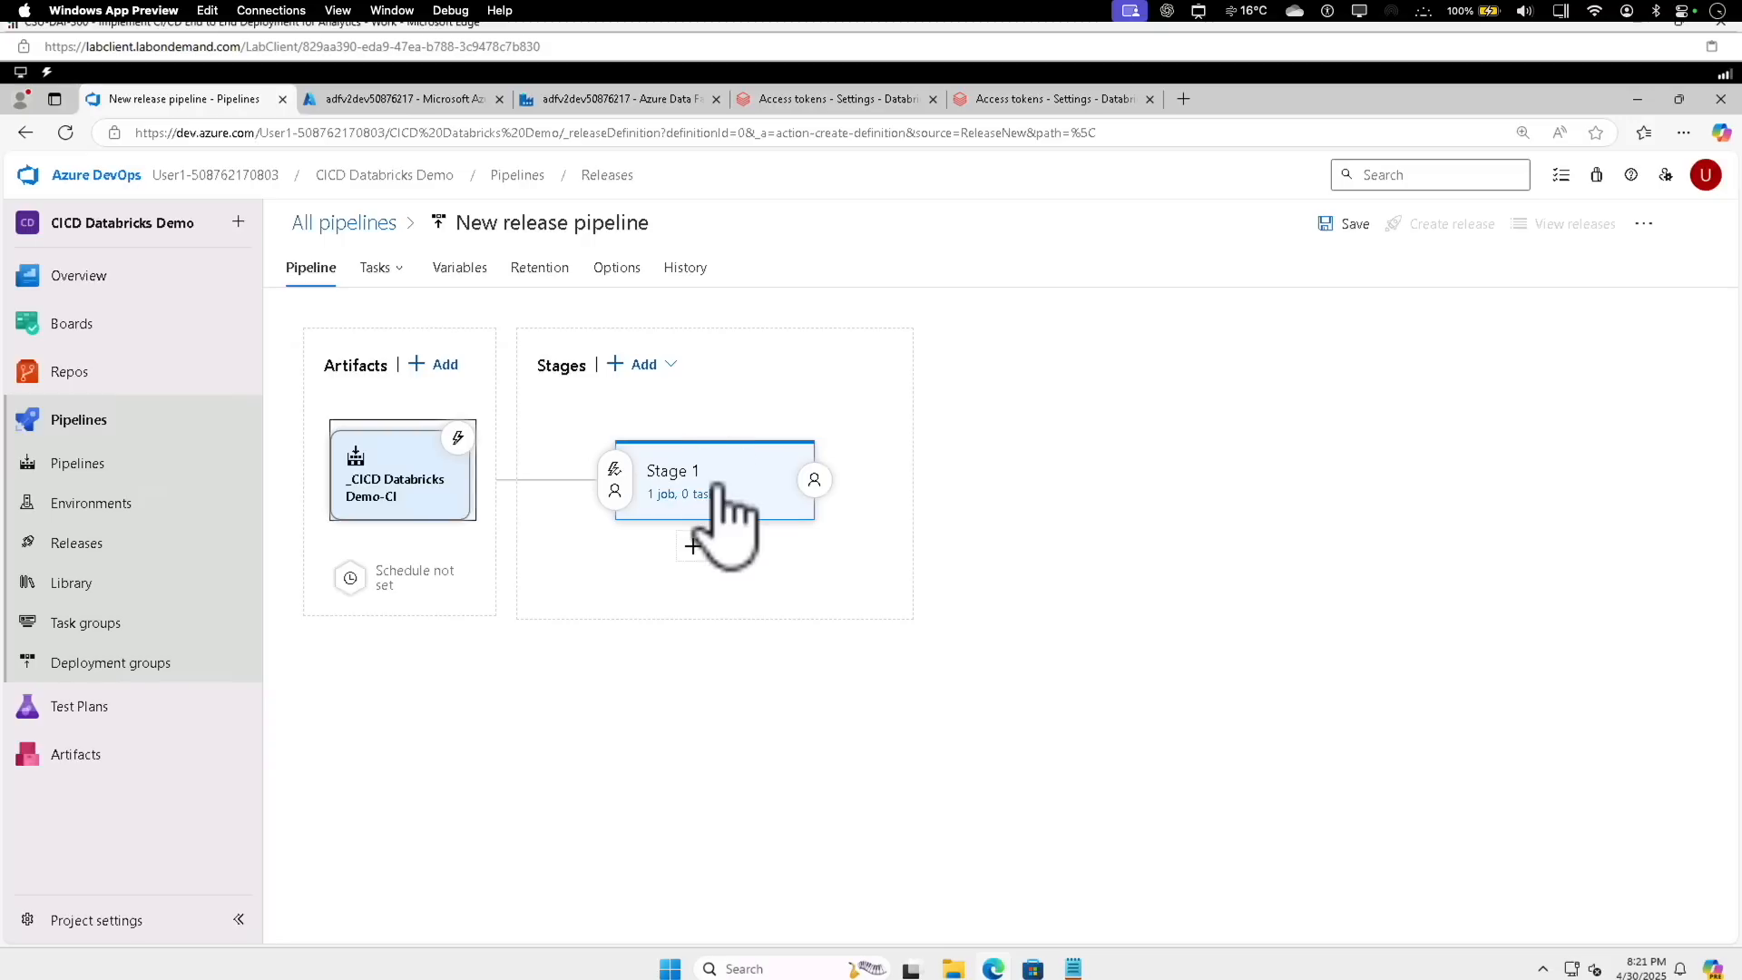
{"action": "left_click", "coordinate": [723, 504]}
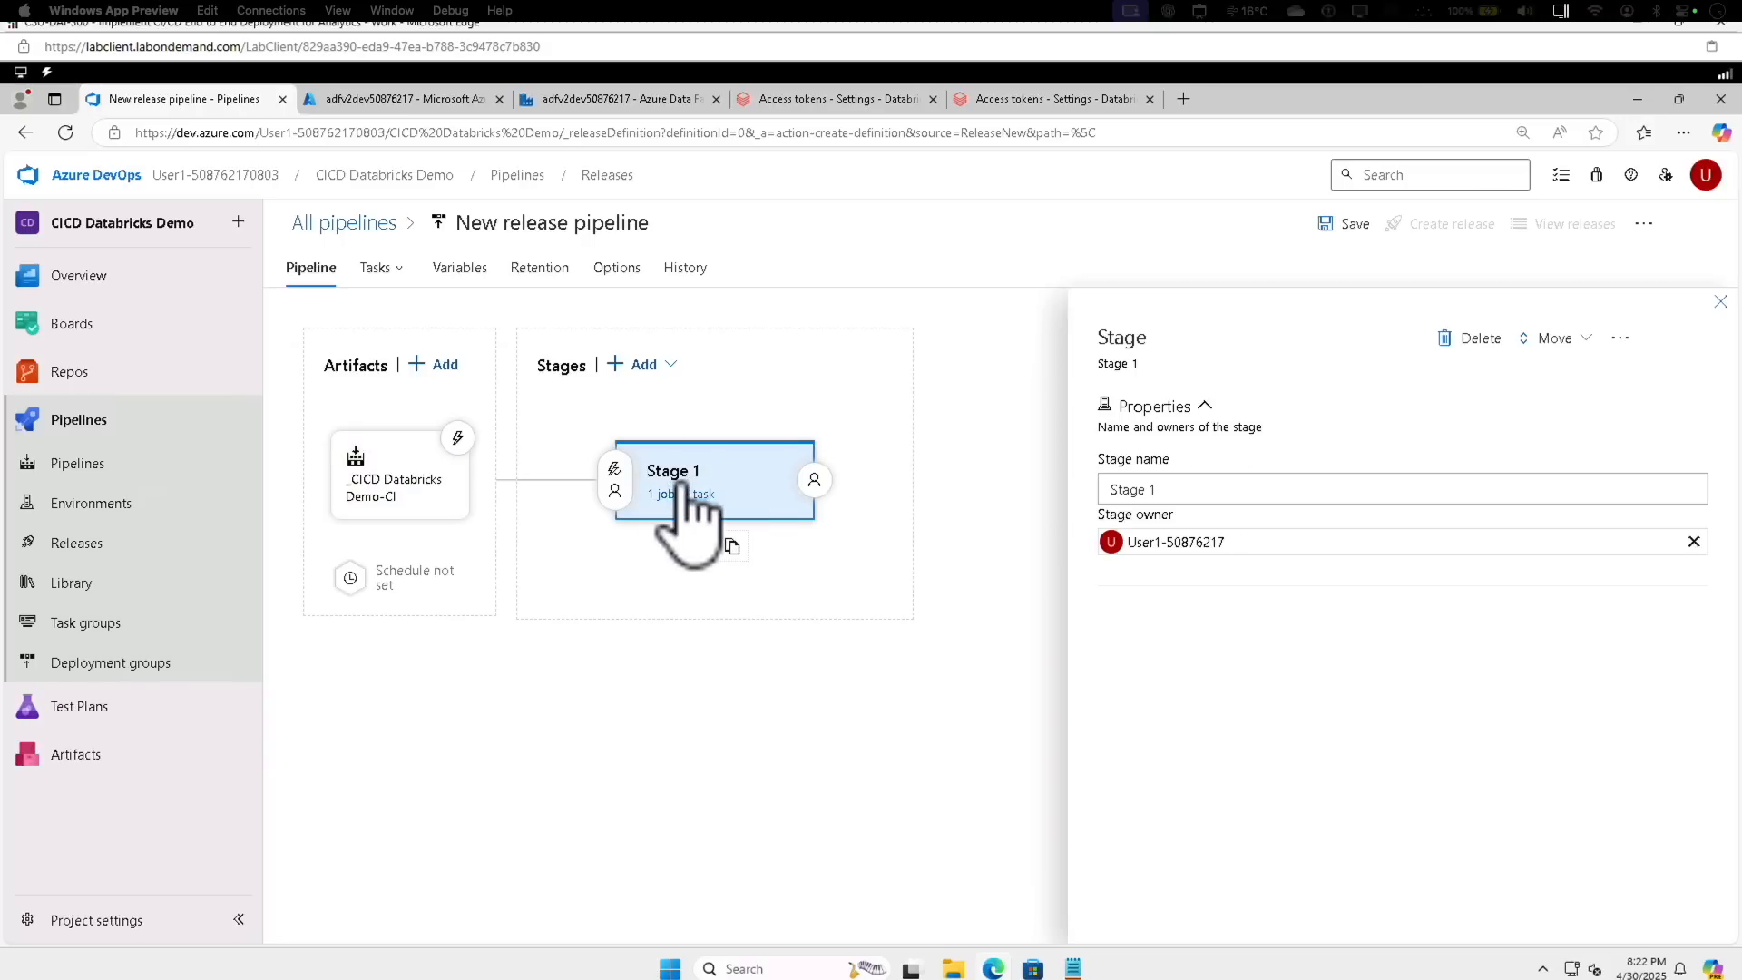
{"action": "left_click", "coordinate": [658, 370]}
{"action": "left_click", "coordinate": [664, 404]}
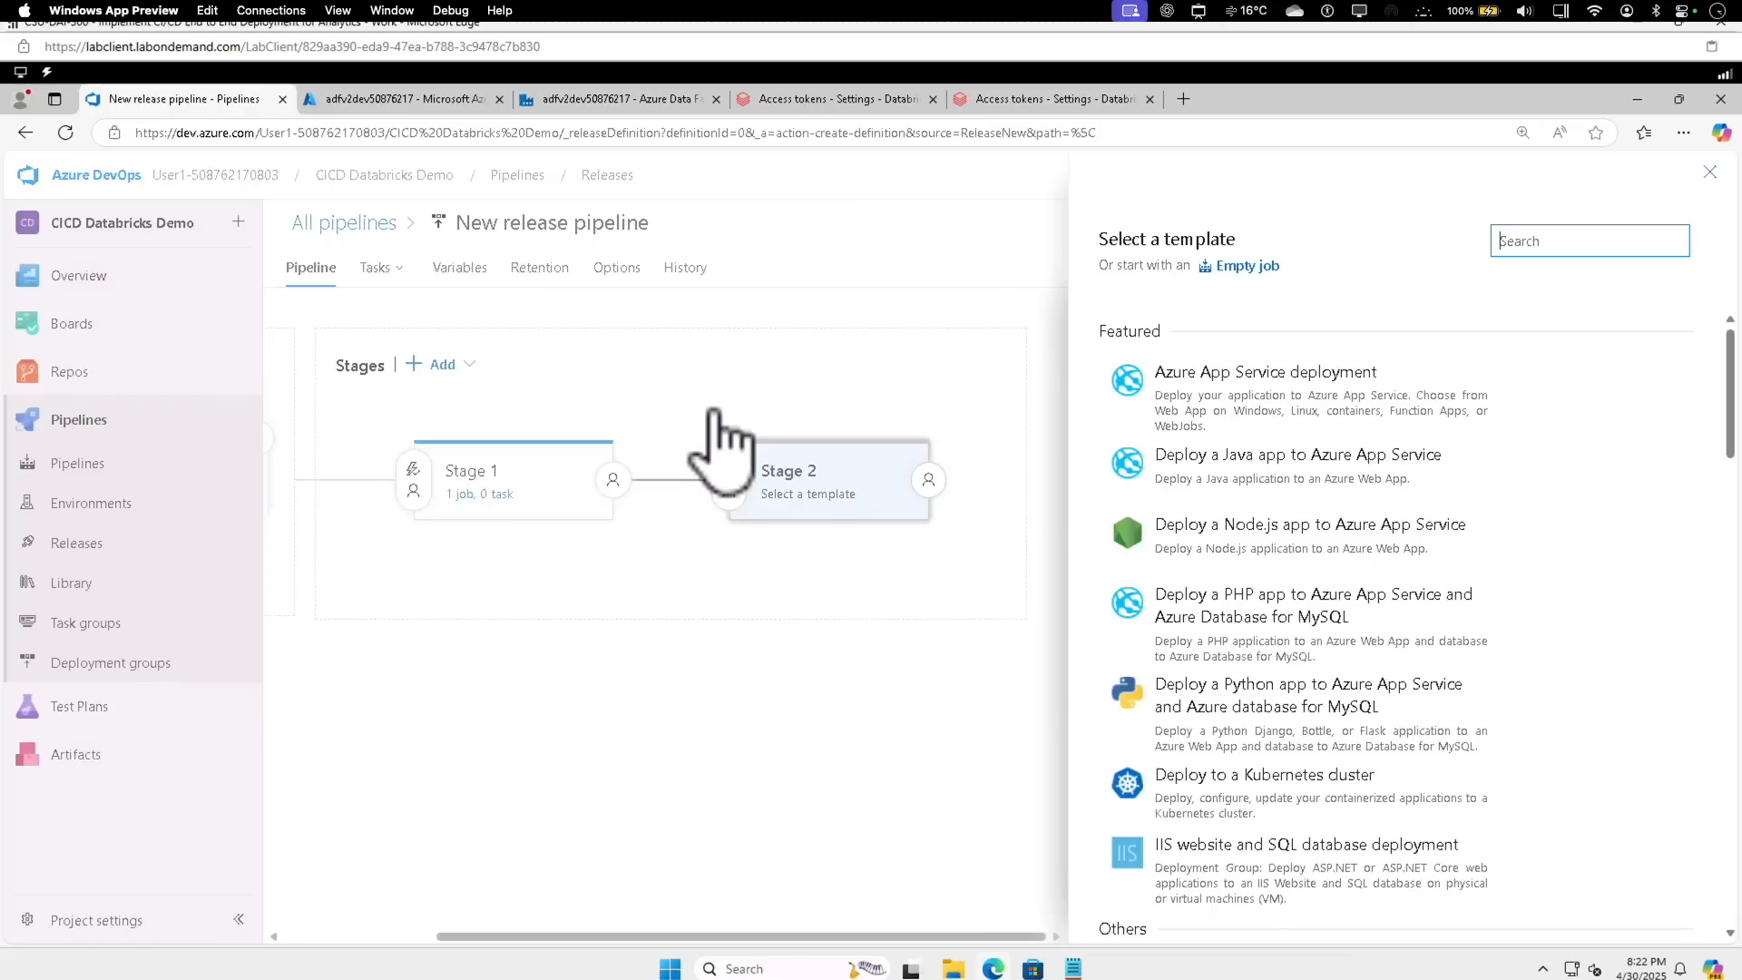
{"action": "type", "text": "Databri"}
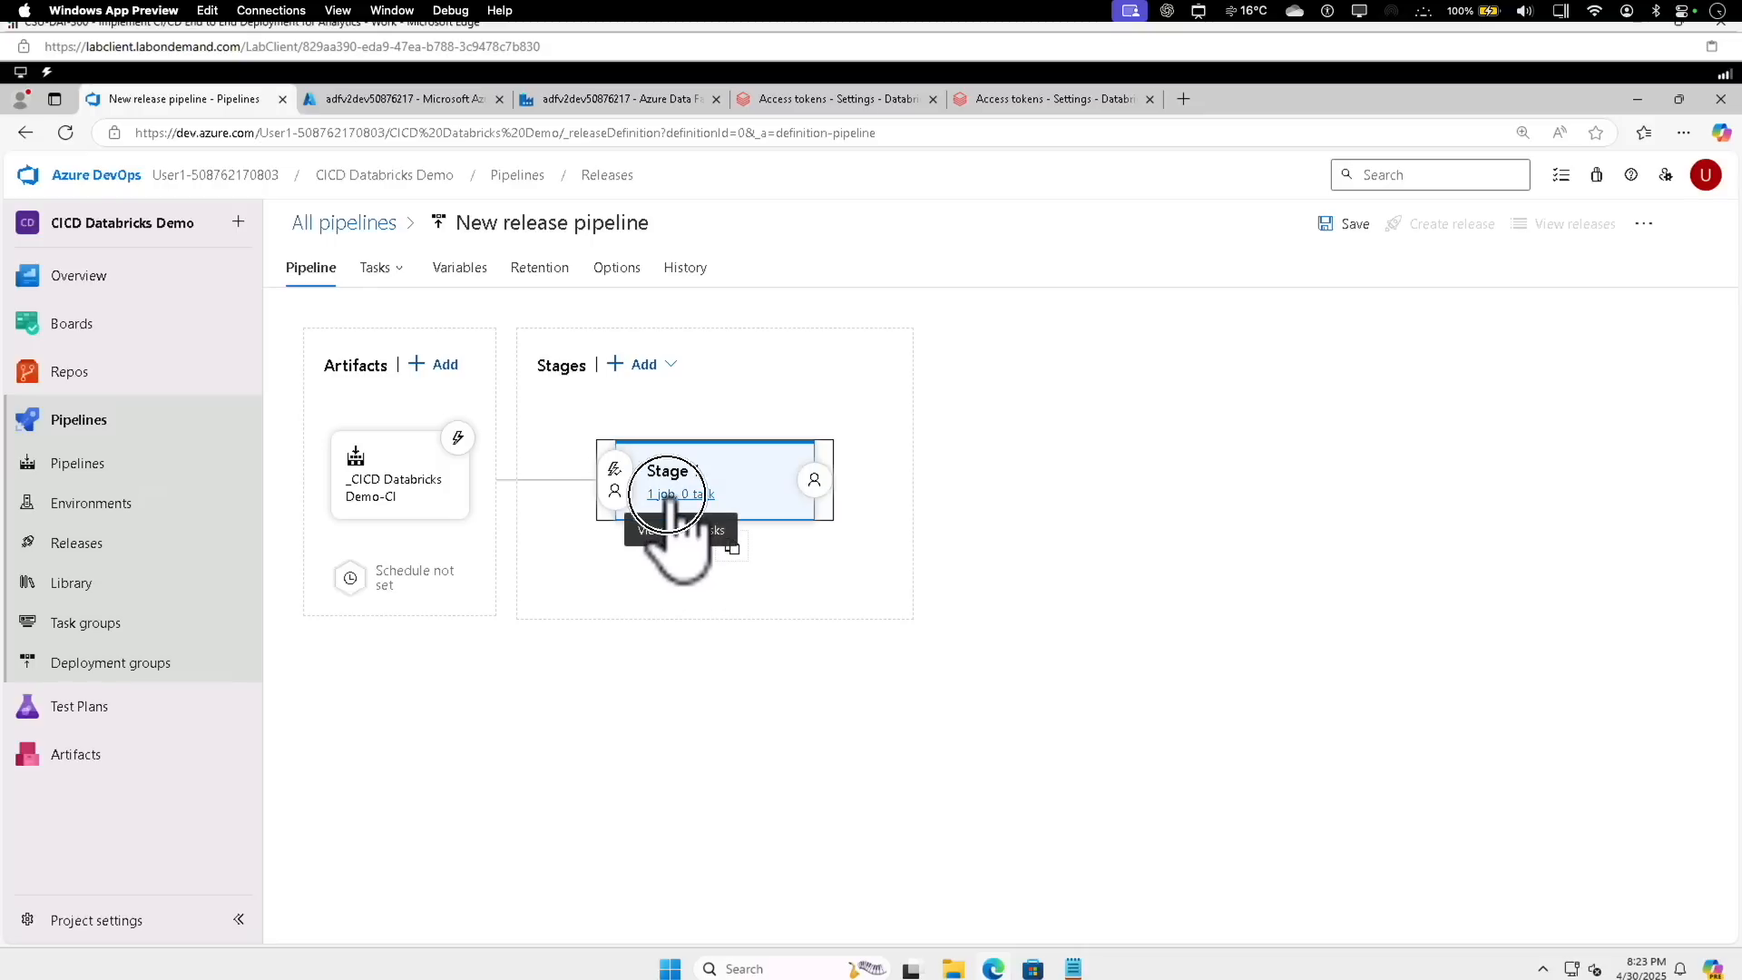
Search Stage 1's agent job tasks for Databricks and install the Databricks Script Deployment Task by Data Thirst extension in the organization.
{"action": "left_click", "coordinate": [668, 495]}
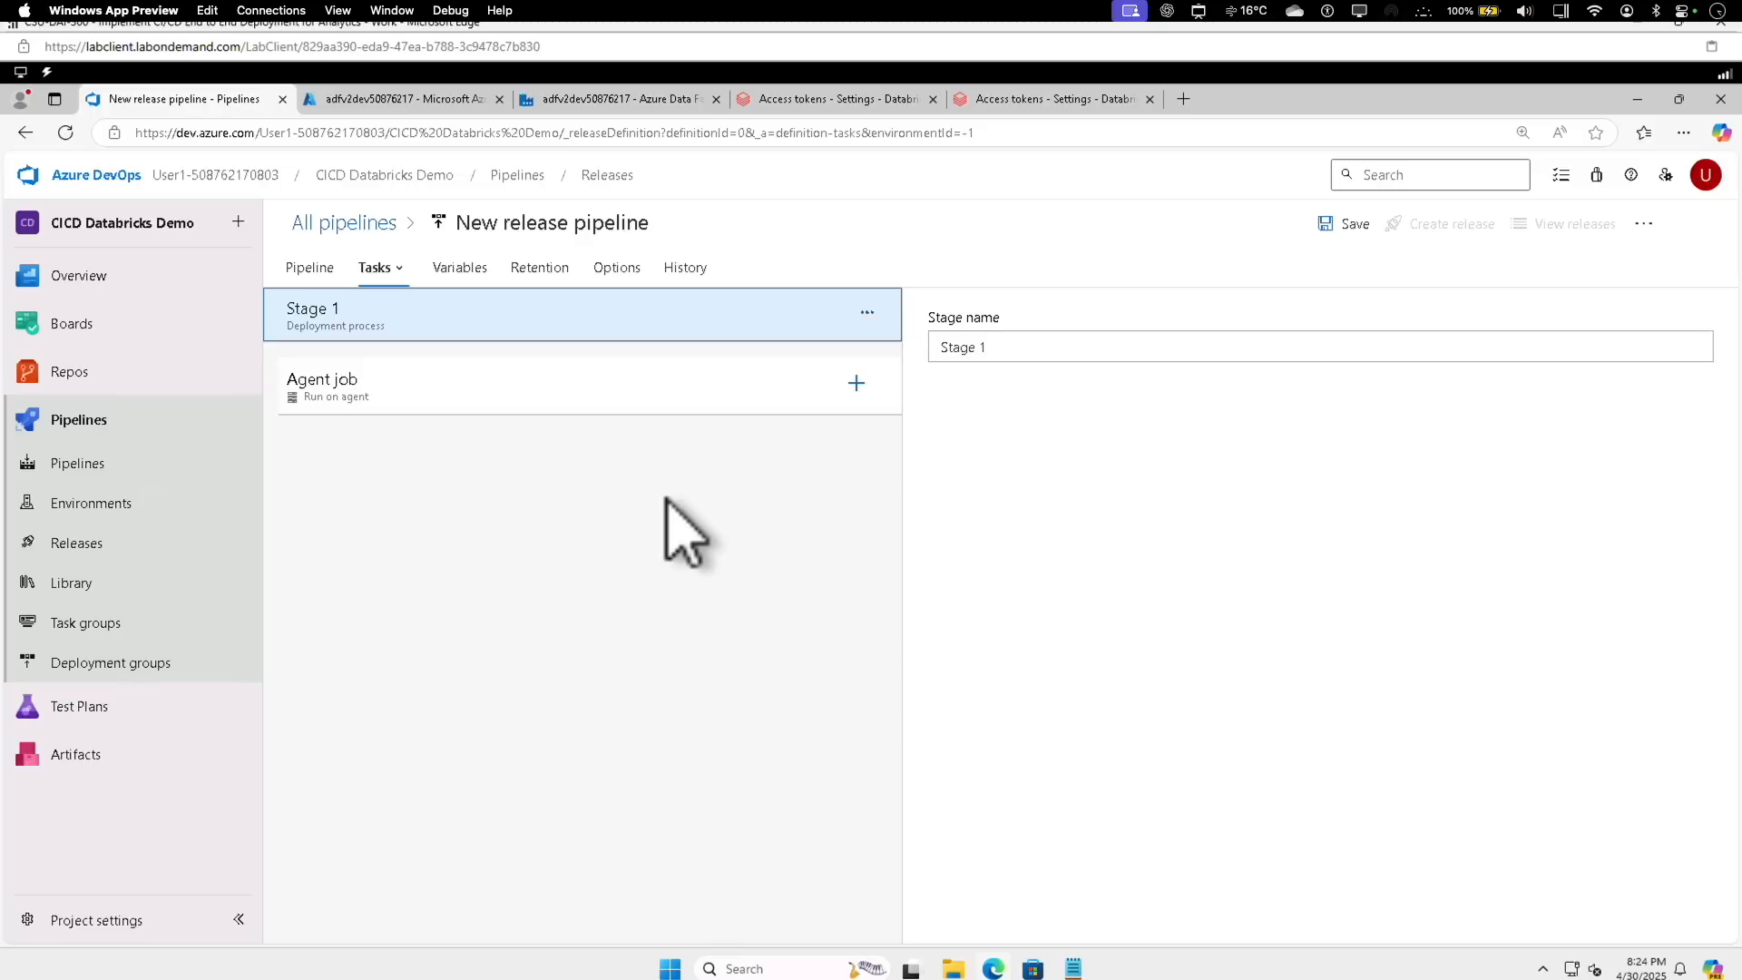
{"action": "left_click", "coordinate": [857, 384]}
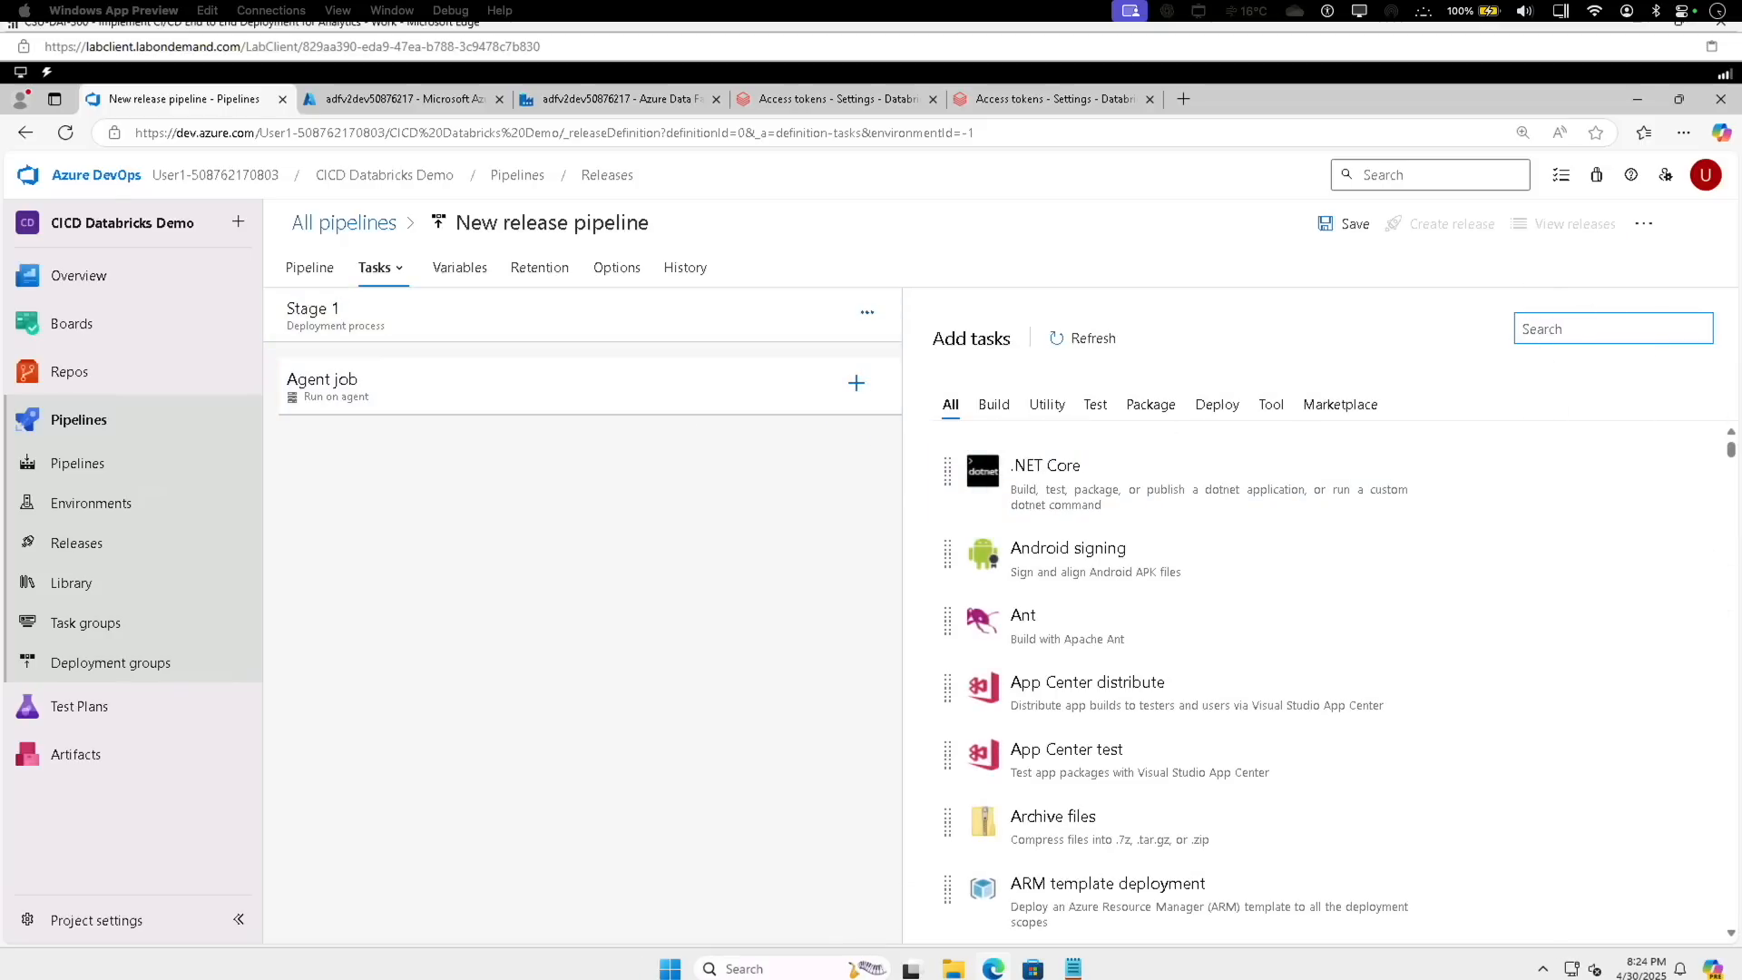
{"action": "type", "text": "Databricks"}
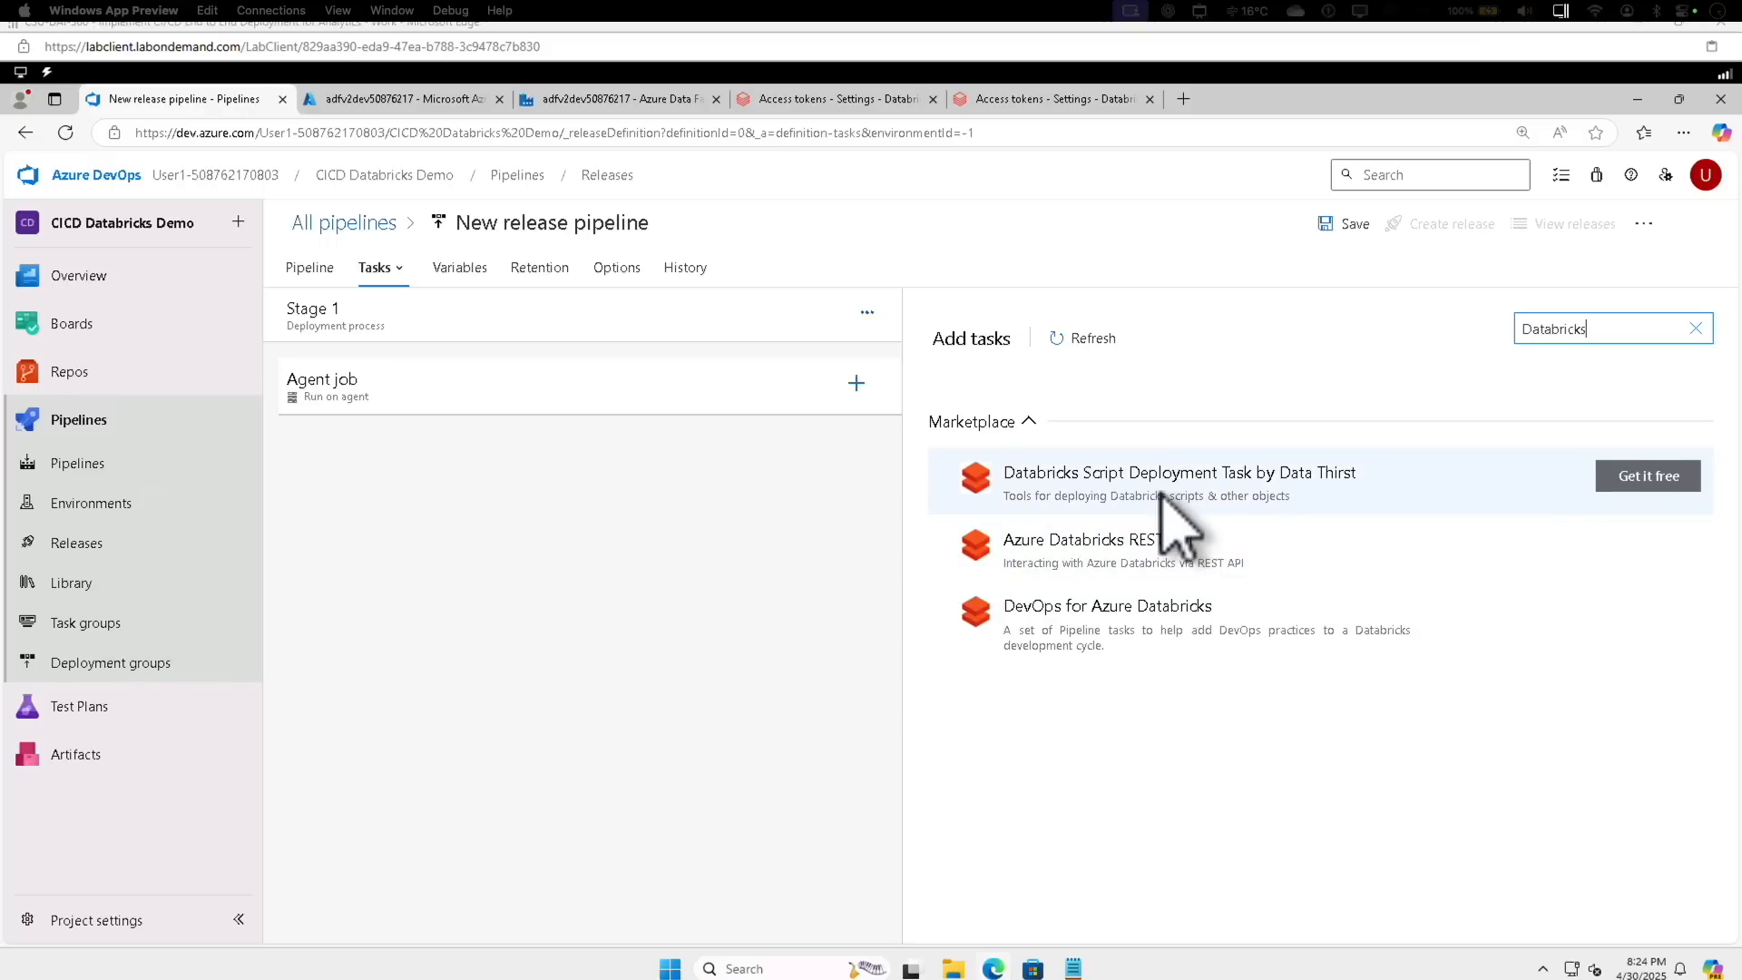
{"action": "left_click", "coordinate": [1633, 490]}
{"action": "left_click", "coordinate": [579, 388]}
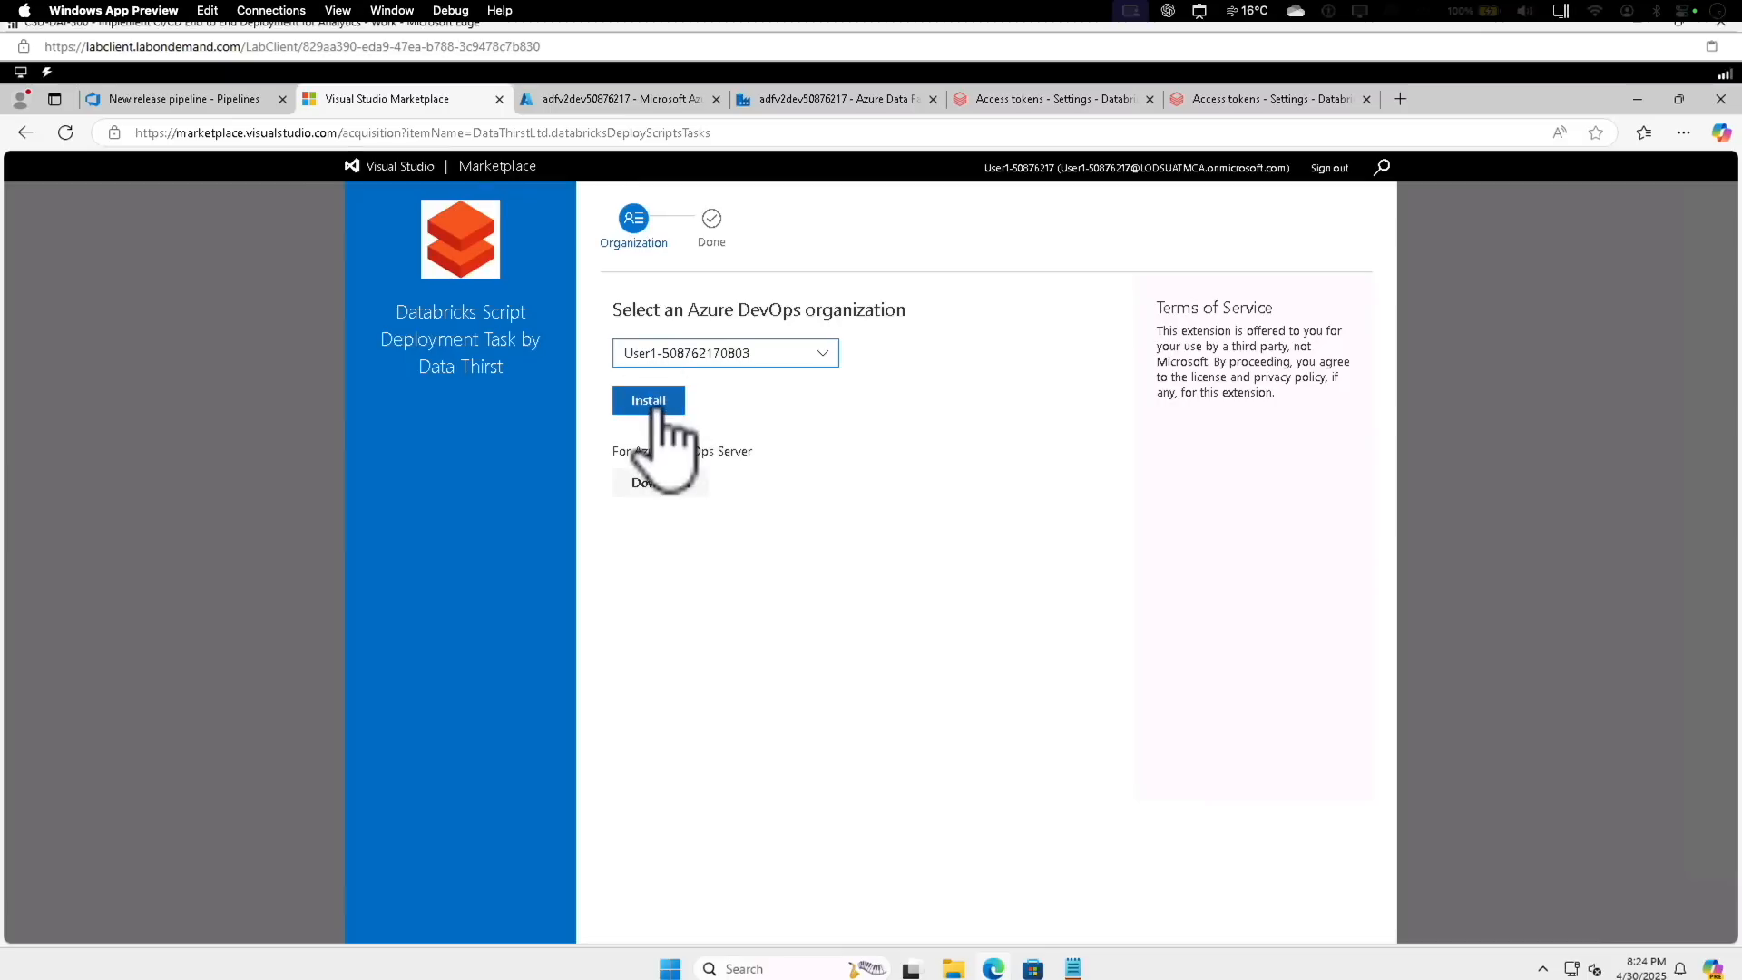
{"action": "left_click", "coordinate": [649, 401]}
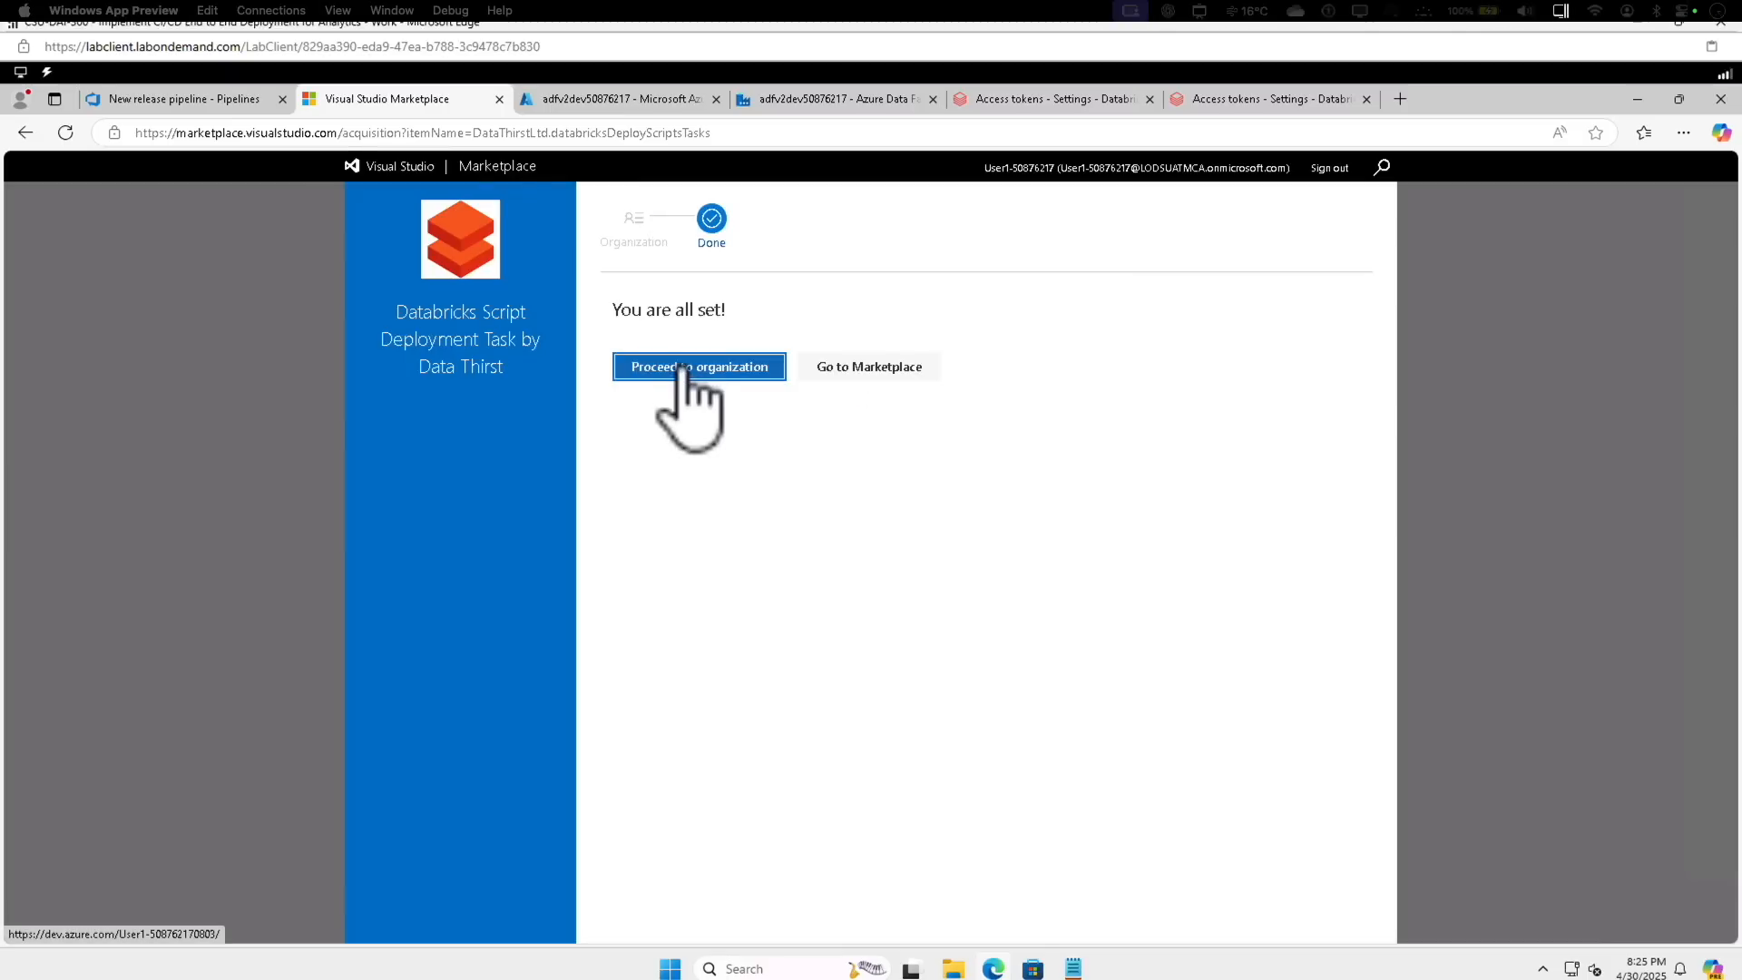
{"action": "left_click", "coordinate": [682, 371]}
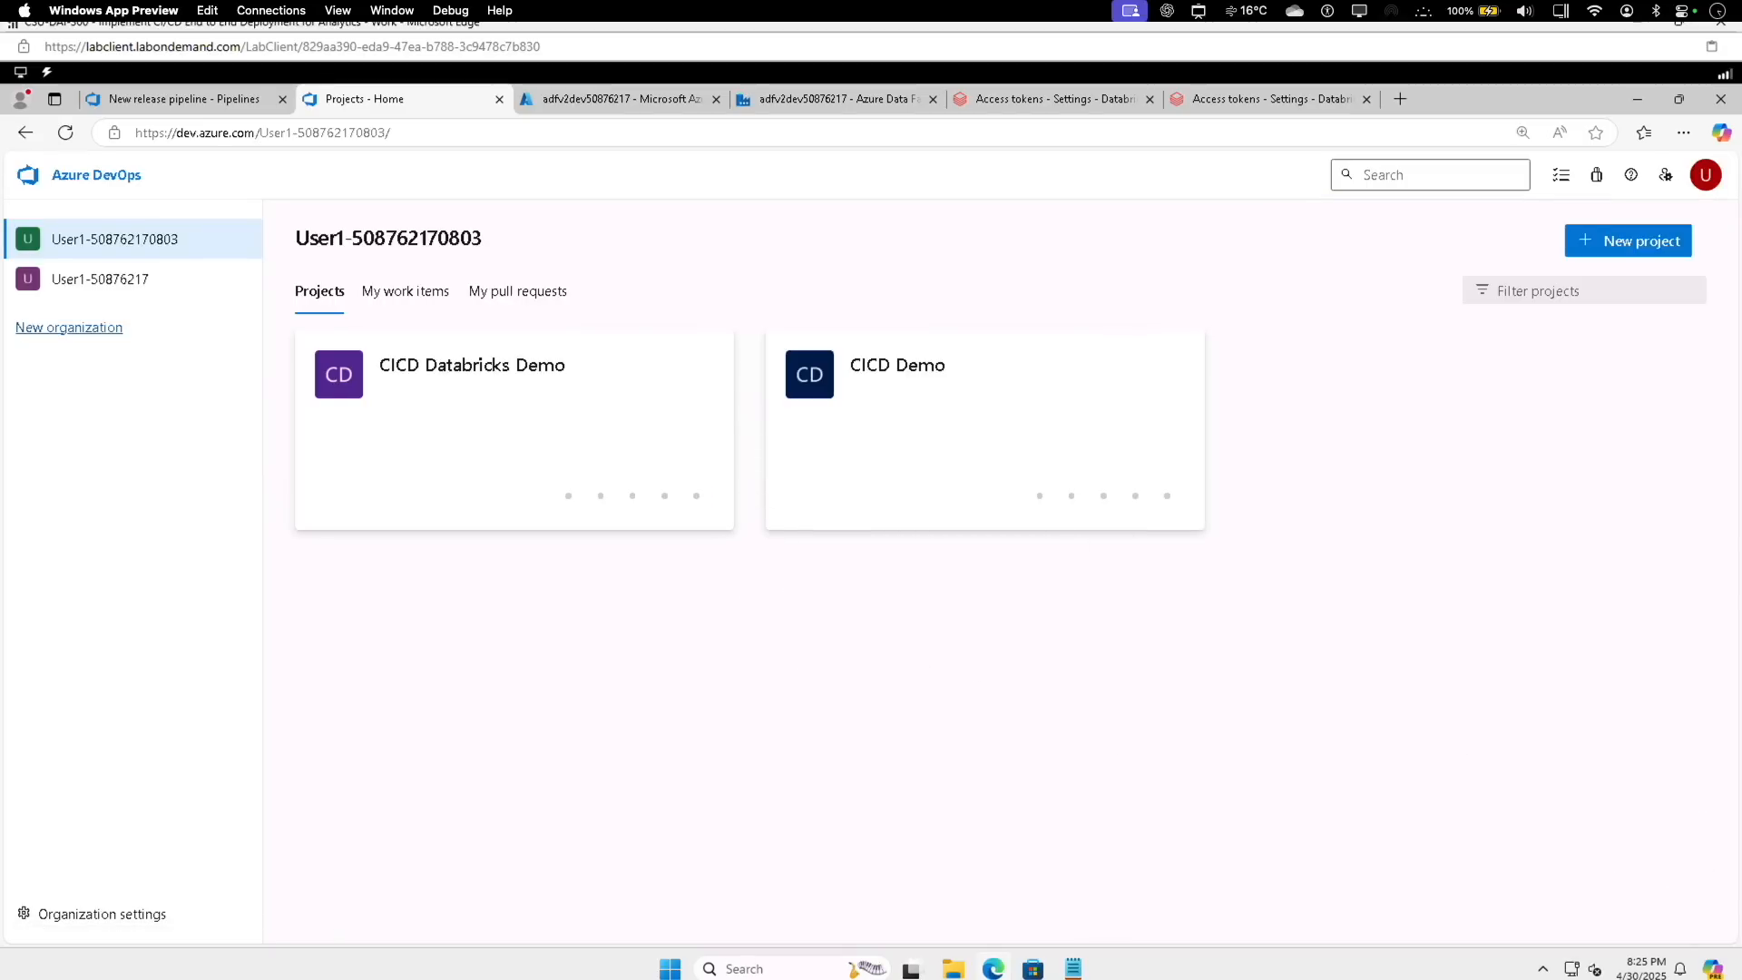
Start a new release pipeline from the Releases page of the CICD Databricks Demo project.
{"action": "left_click", "coordinate": [509, 440]}
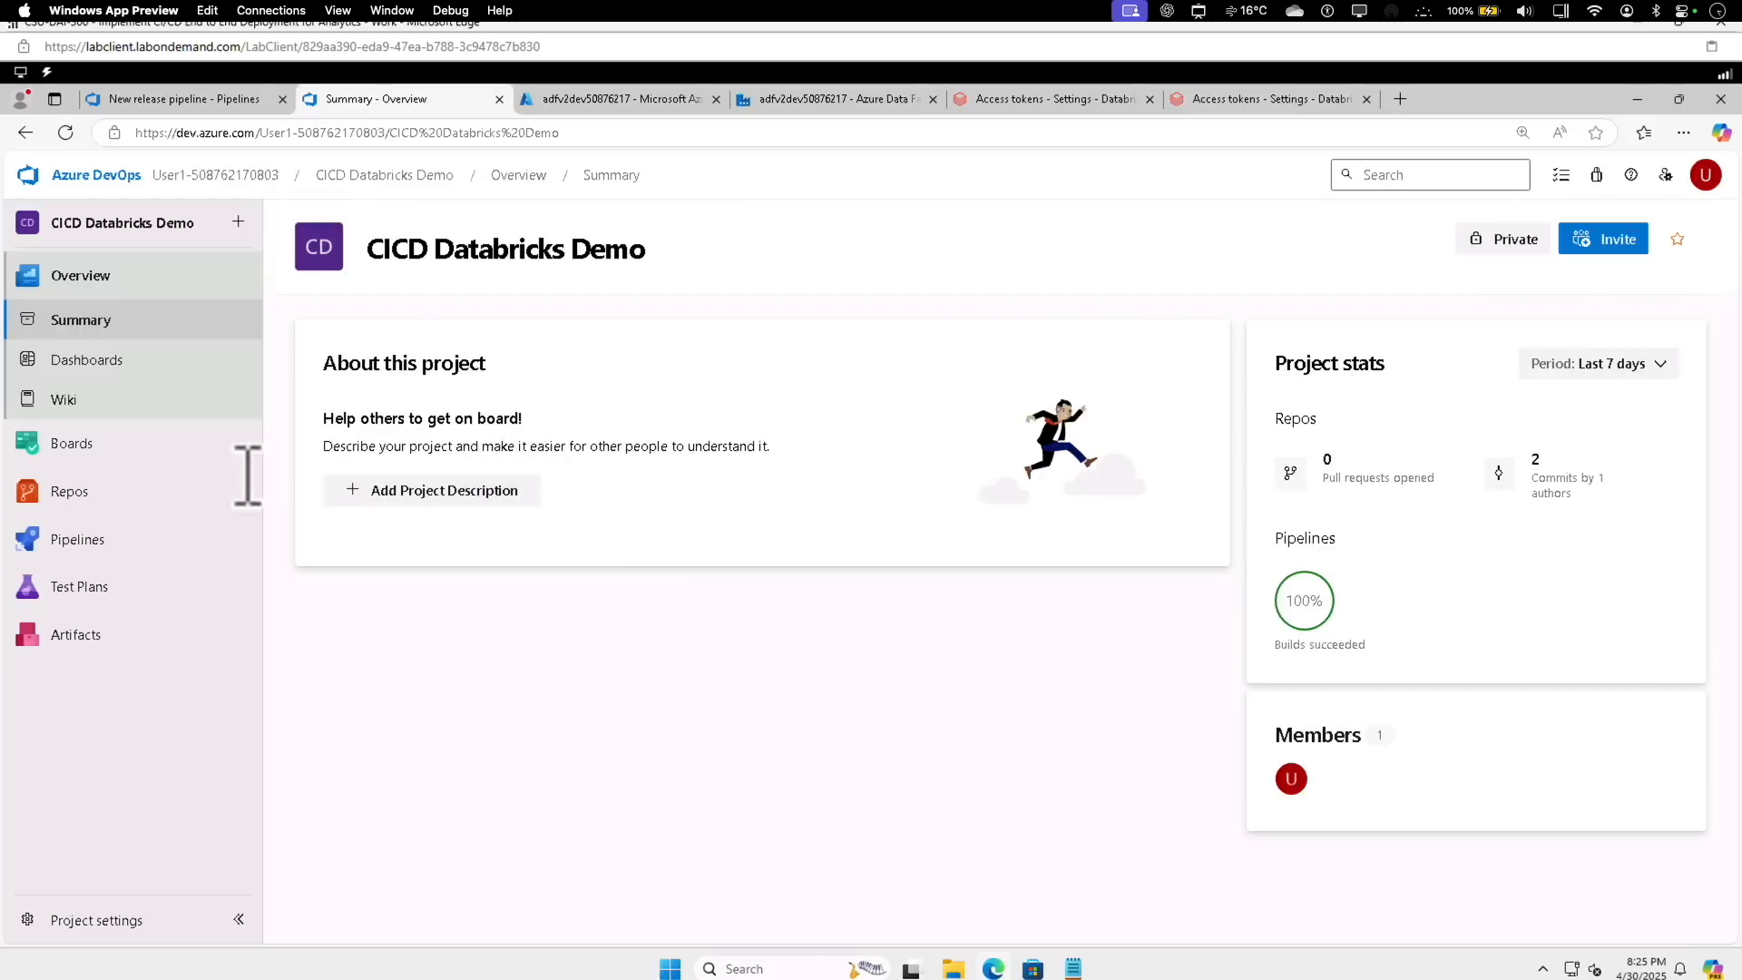
{"action": "left_click", "coordinate": [82, 539]}
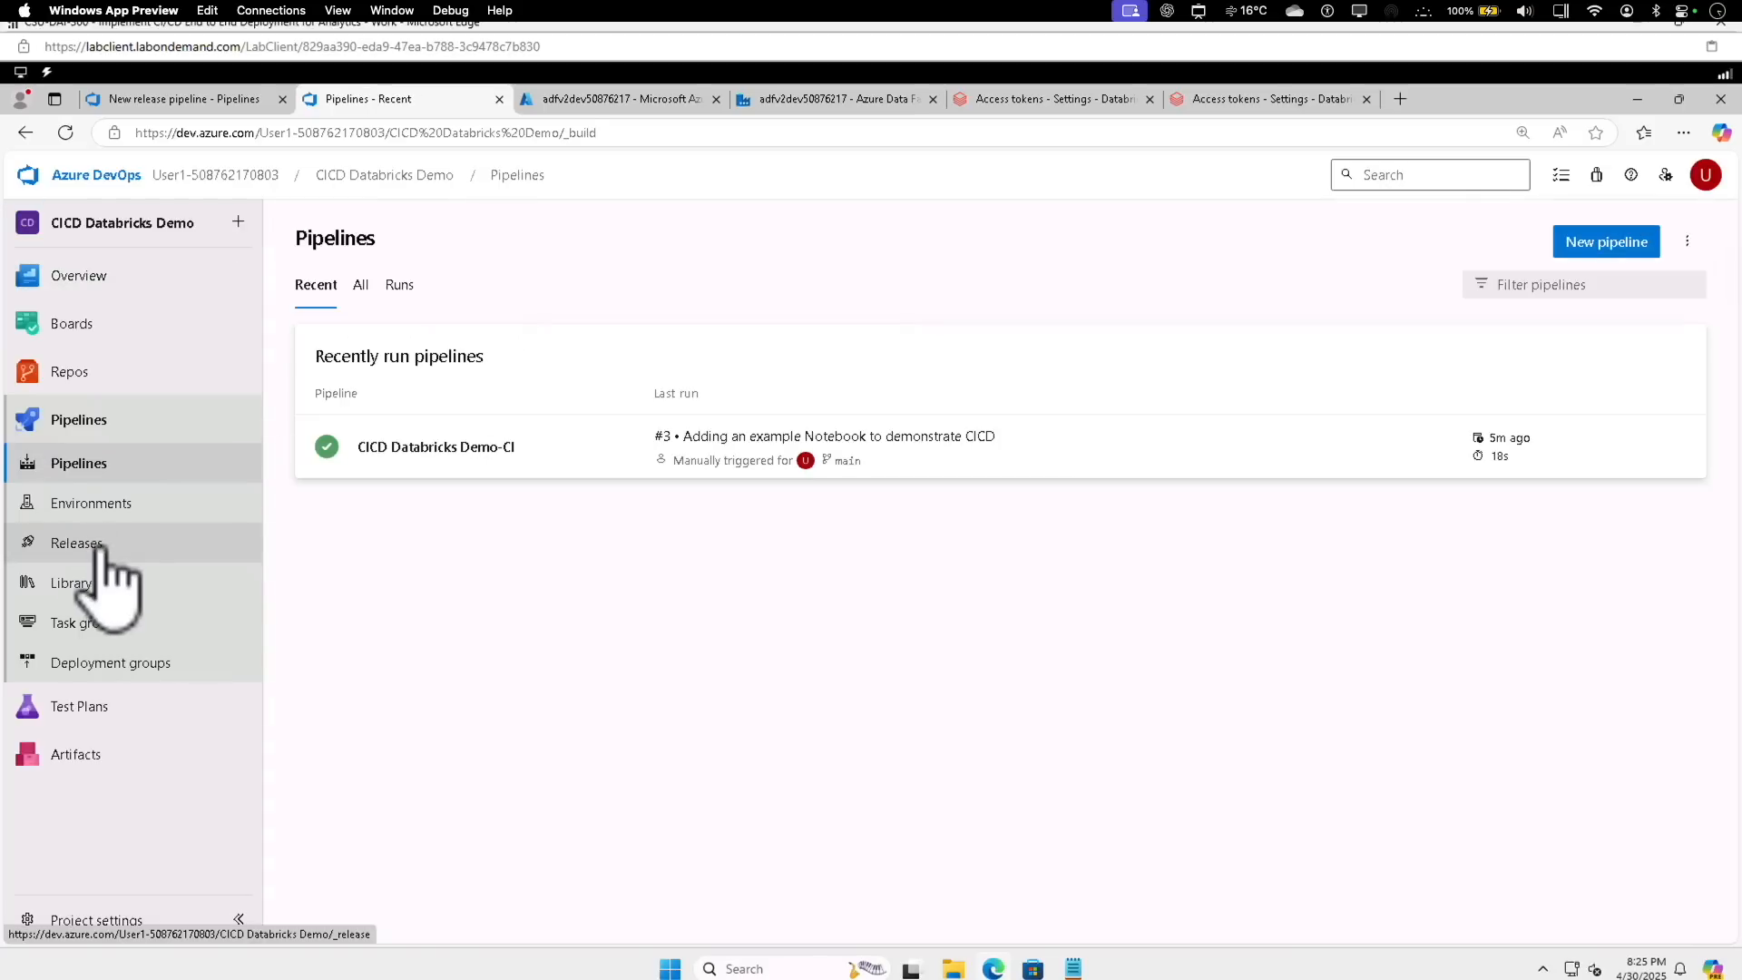
{"action": "left_click", "coordinate": [102, 548]}
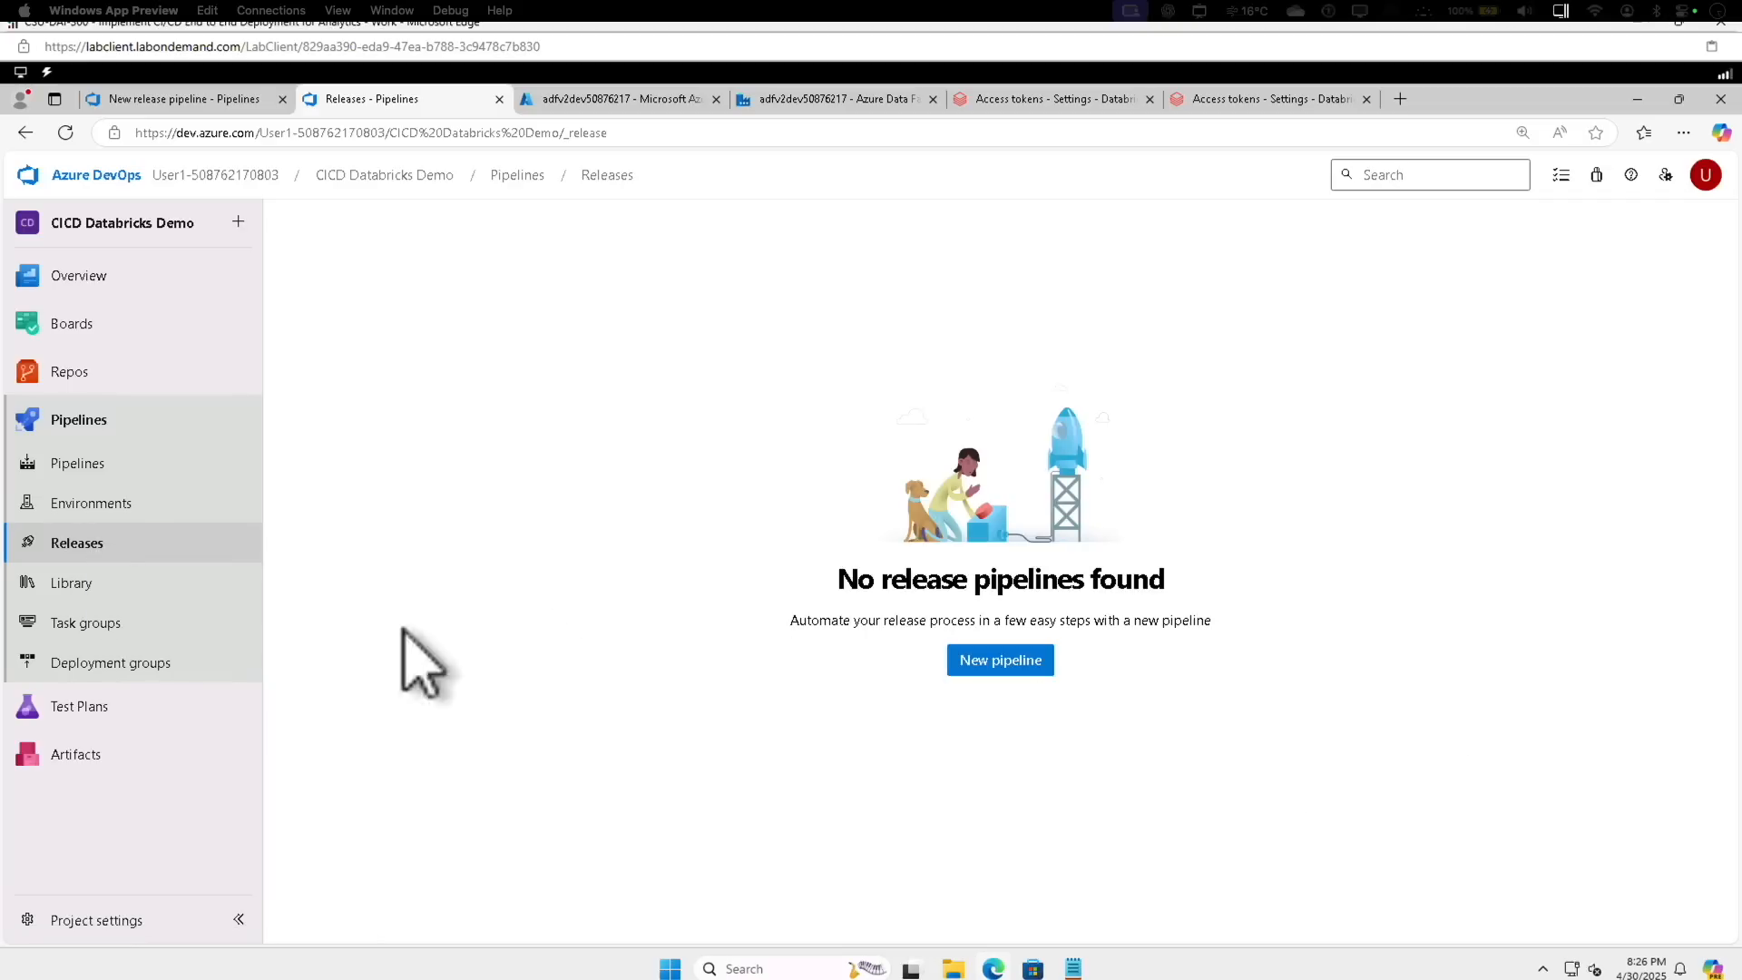
{"action": "left_click", "coordinate": [78, 463]}
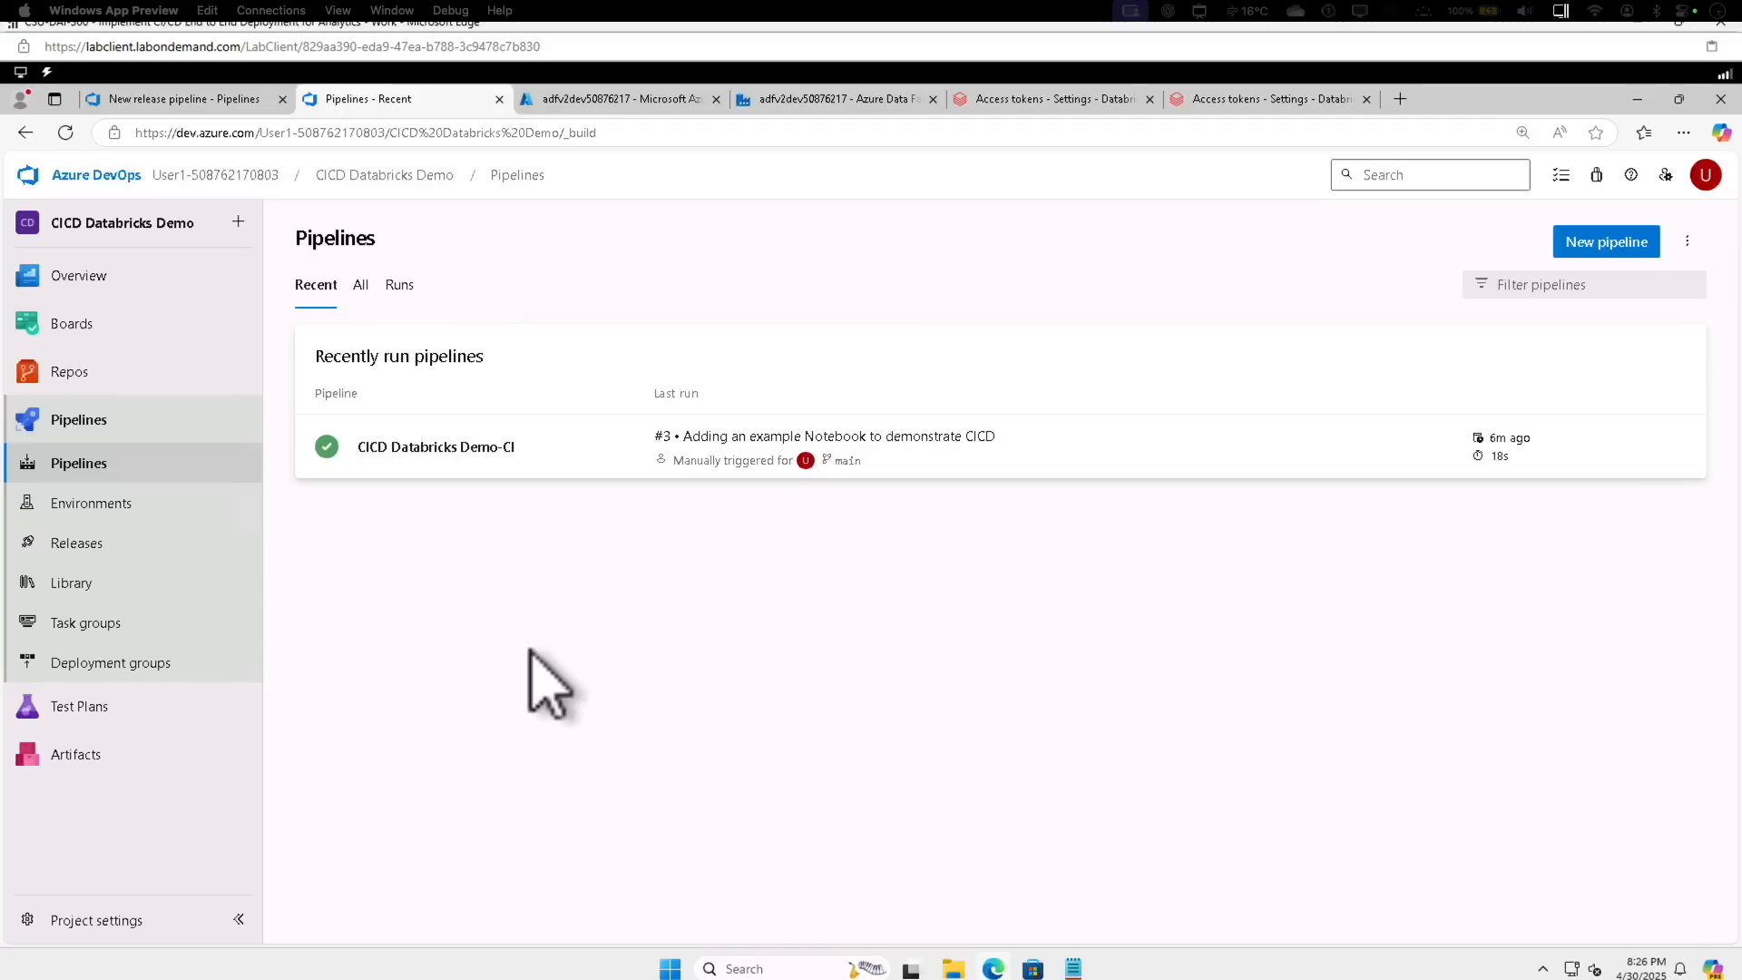
{"action": "left_click", "coordinate": [99, 544]}
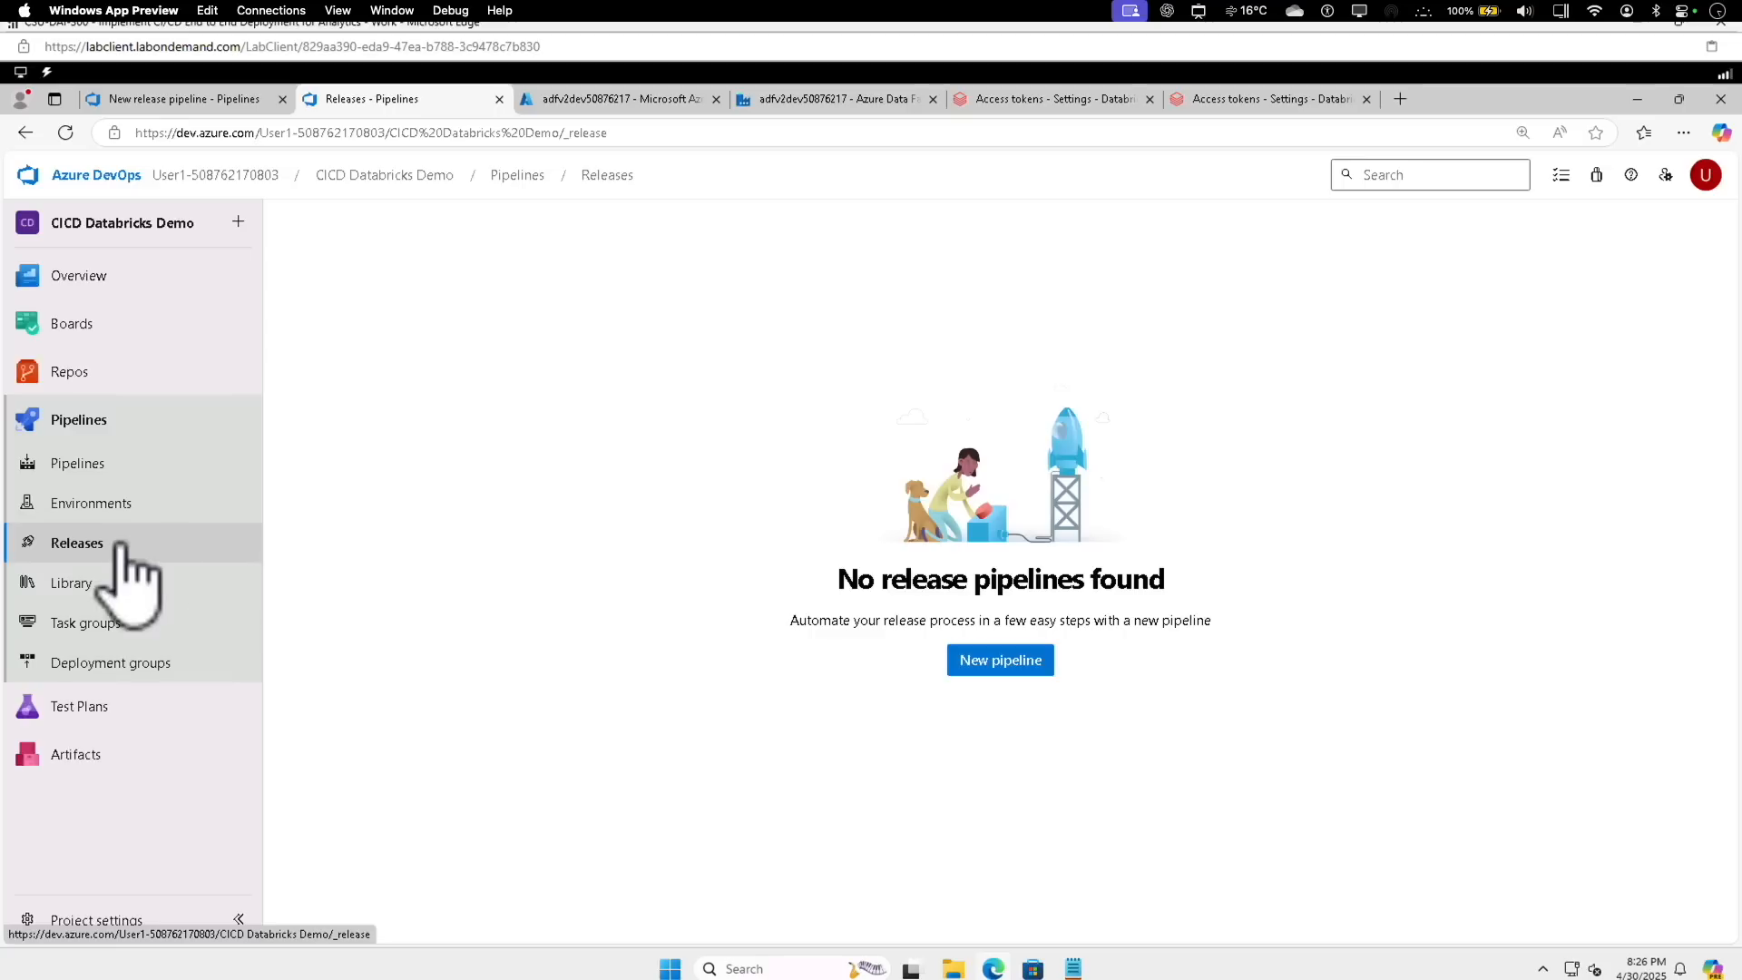
{"action": "left_click", "coordinate": [998, 669]}
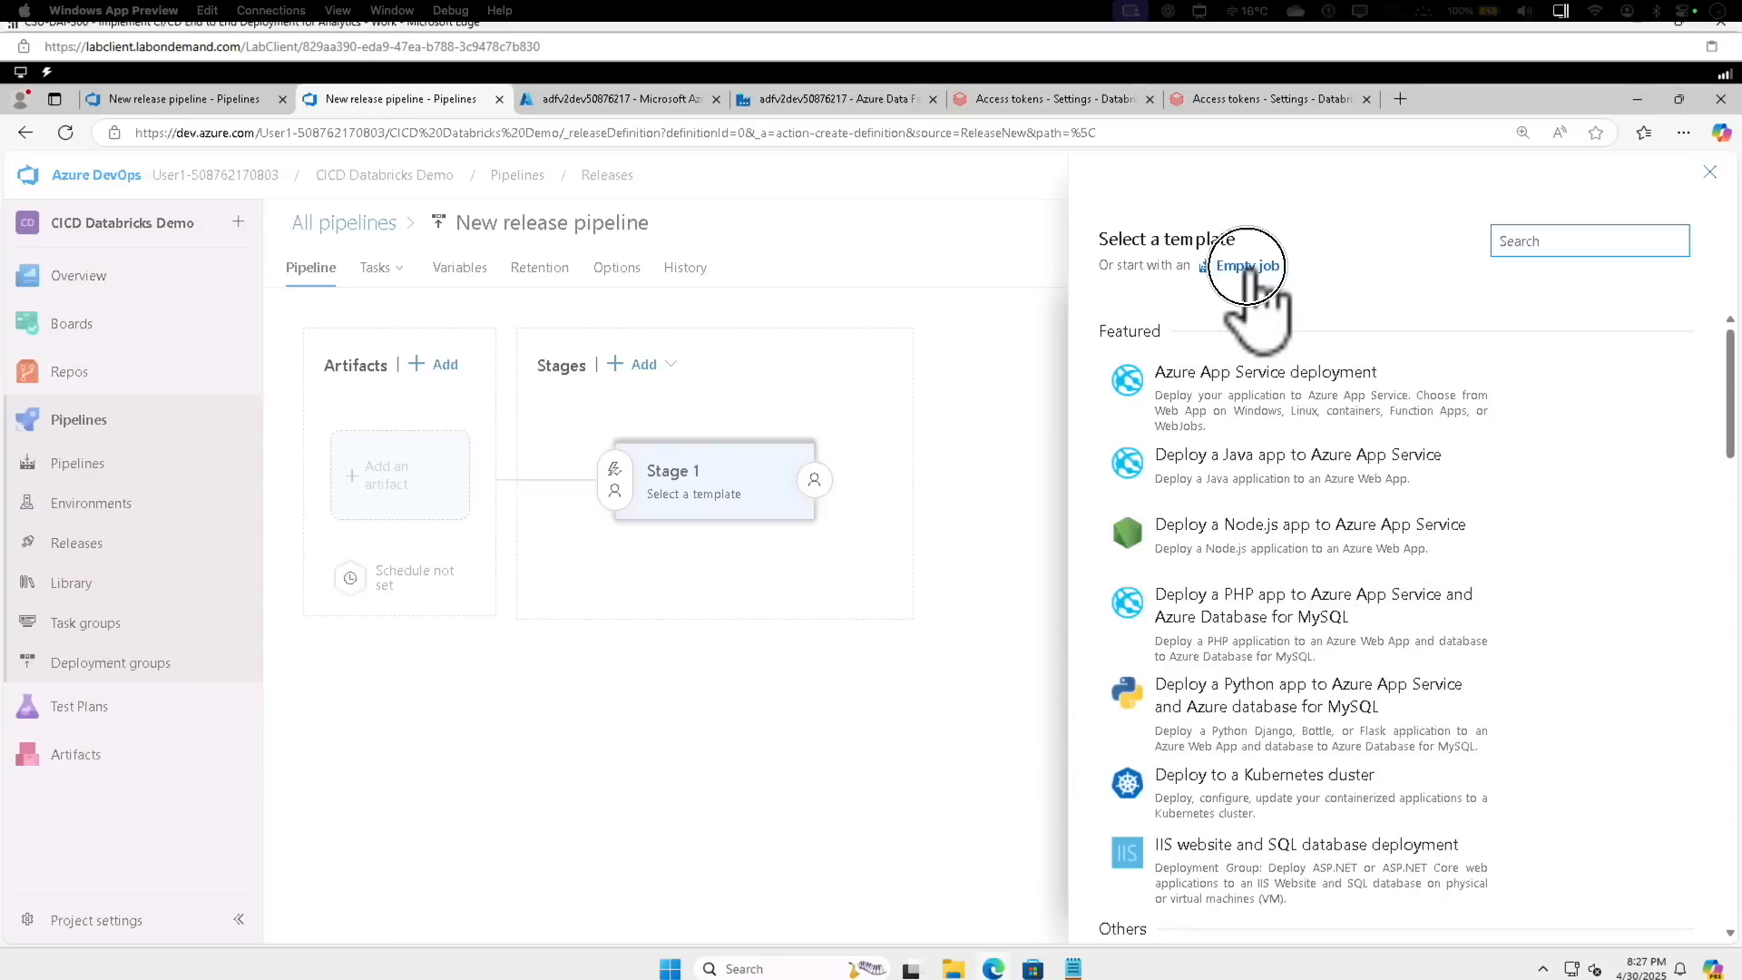